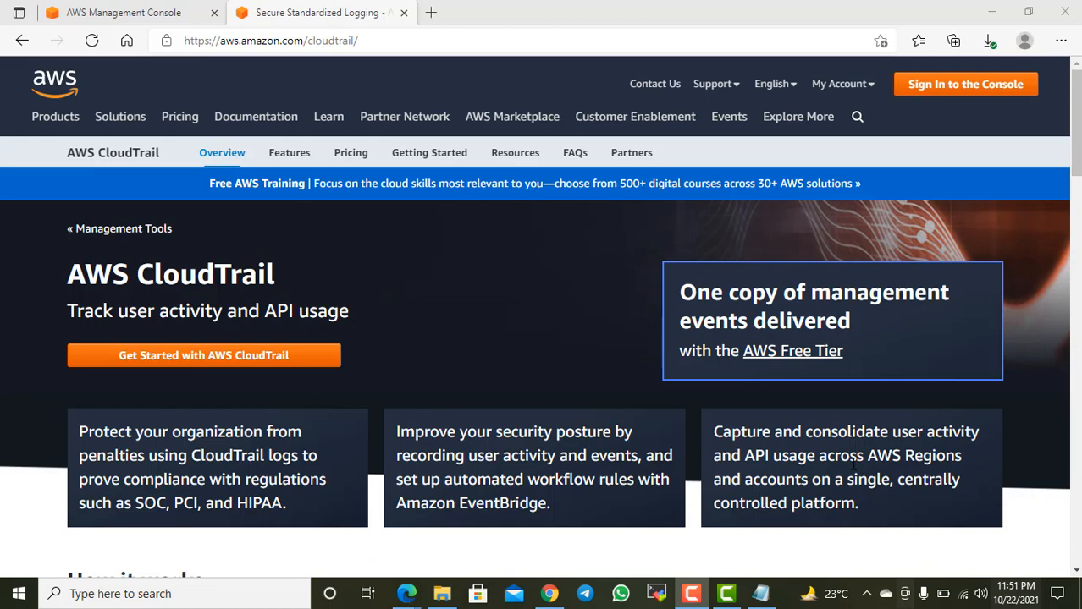
{"action": "scroll", "coordinate": [838, 435], "scroll_direction": "down", "scroll_amount": 5}
{"action": "scroll", "coordinate": [804, 442], "scroll_direction": "down", "scroll_amount": 3}
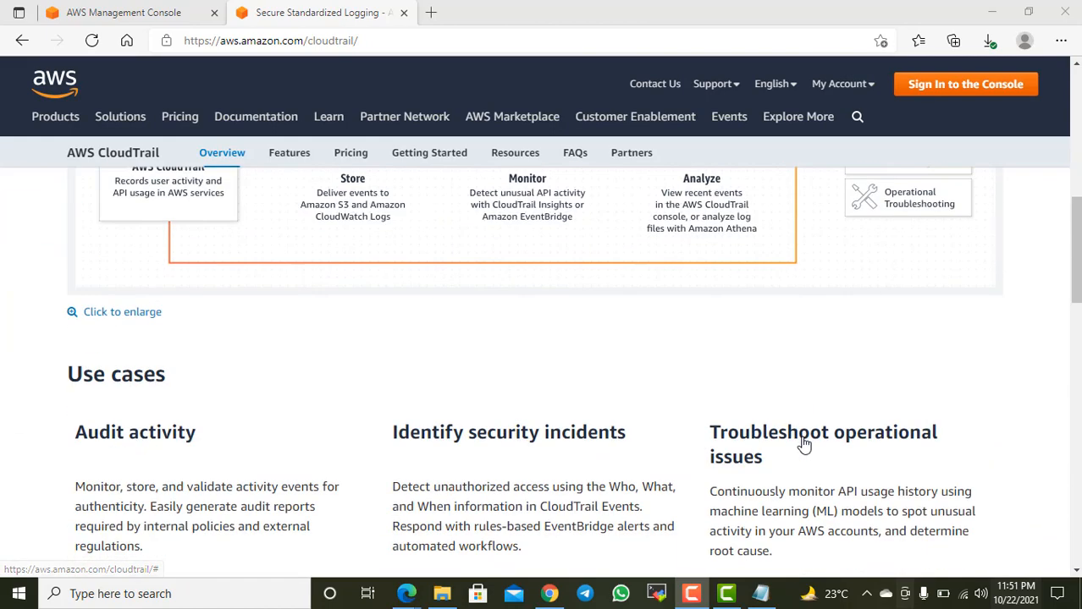
{"action": "scroll", "coordinate": [796, 440], "scroll_direction": "up", "scroll_amount": 7}
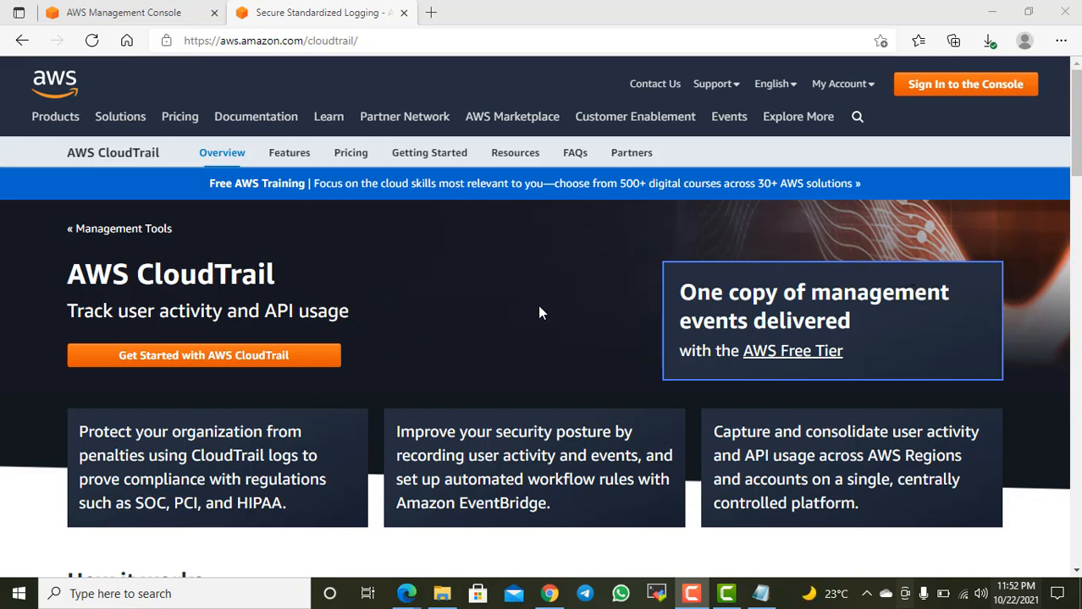
{"action": "scroll", "coordinate": [539, 311], "scroll_direction": "down", "scroll_amount": 2}
{"action": "scroll", "coordinate": [546, 310], "scroll_direction": "up", "scroll_amount": 2}
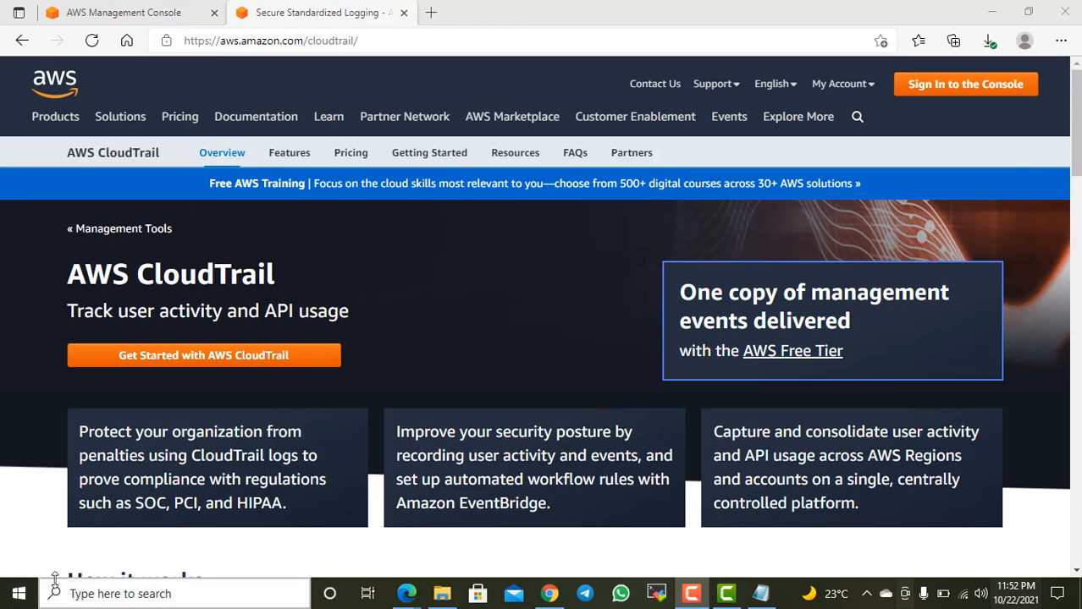
Step: Open a blank Notepad document through the Windows Run dialog and enter the heading "Cloud Trail"
{"action": "right_click", "coordinate": [19, 593]}
{"action": "left_click", "coordinate": [34, 508]}
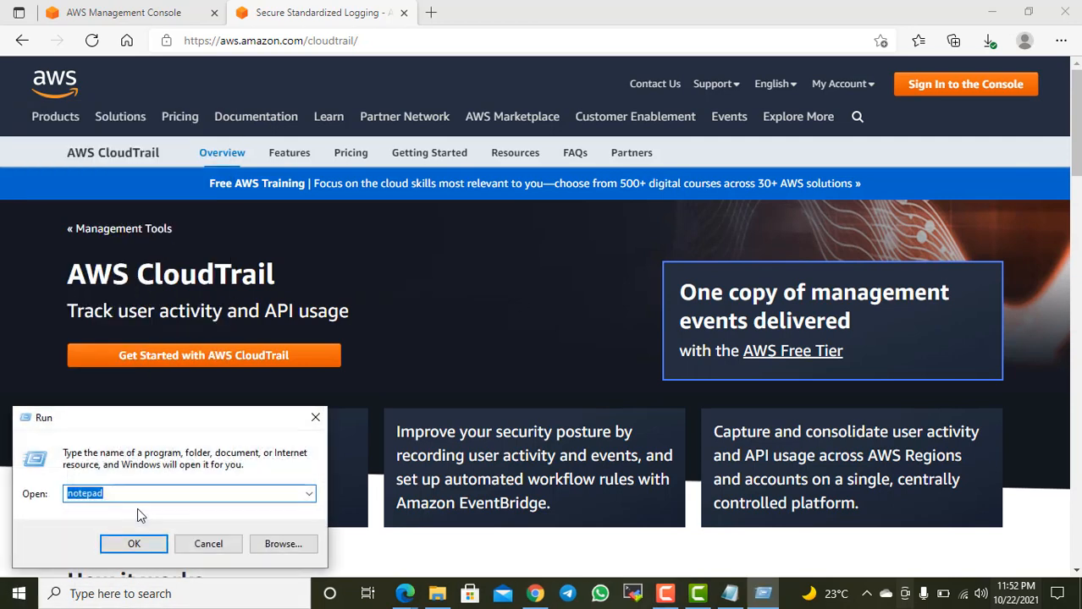
{"action": "key", "text": "Return"}
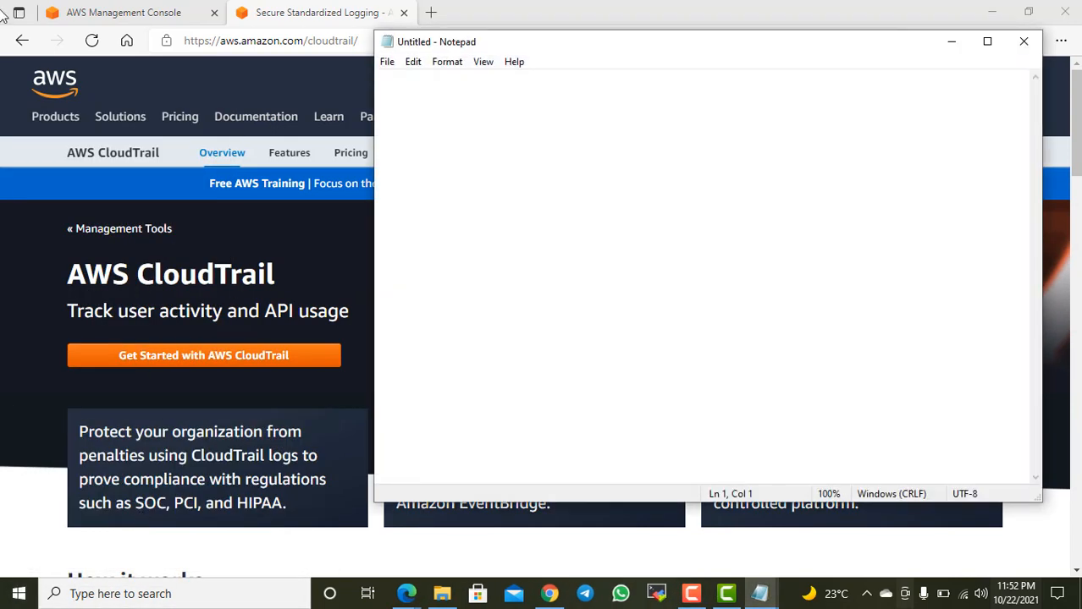
{"action": "type", "text": "Cloud Trail"}
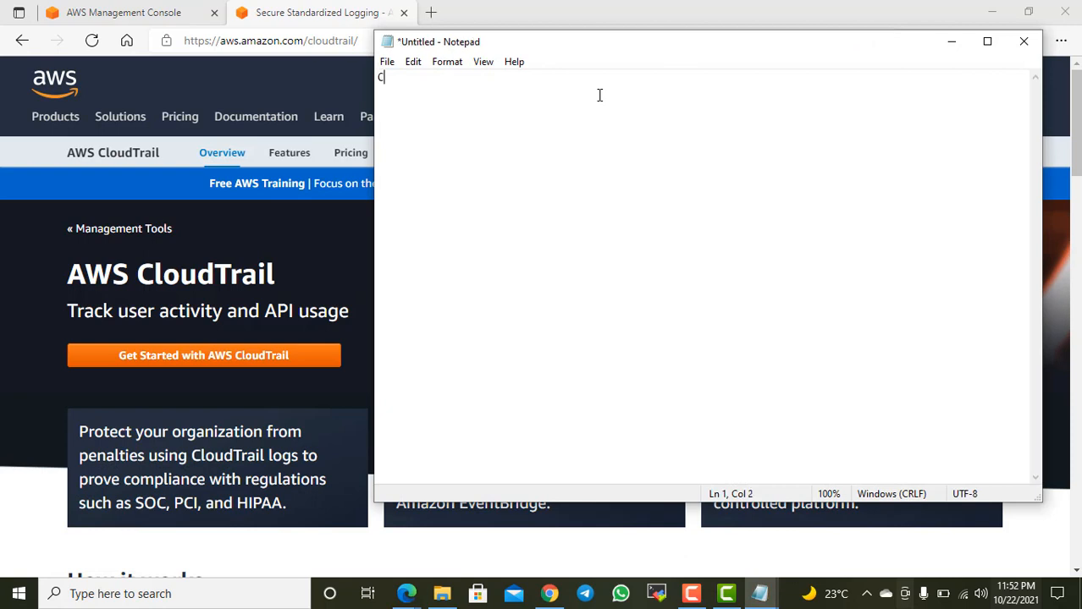
Step: Leave a blank line below the heading and write "is a monitoring service in AWS."
{"action": "key", "text": "Return"}
{"action": "key", "text": "Return"}
{"action": "type", "text": "is a an"}
{"action": "key", "text": "BackSpace"}
{"action": "key", "text": "BackSpace"}
{"action": "type", "text": "mo"}
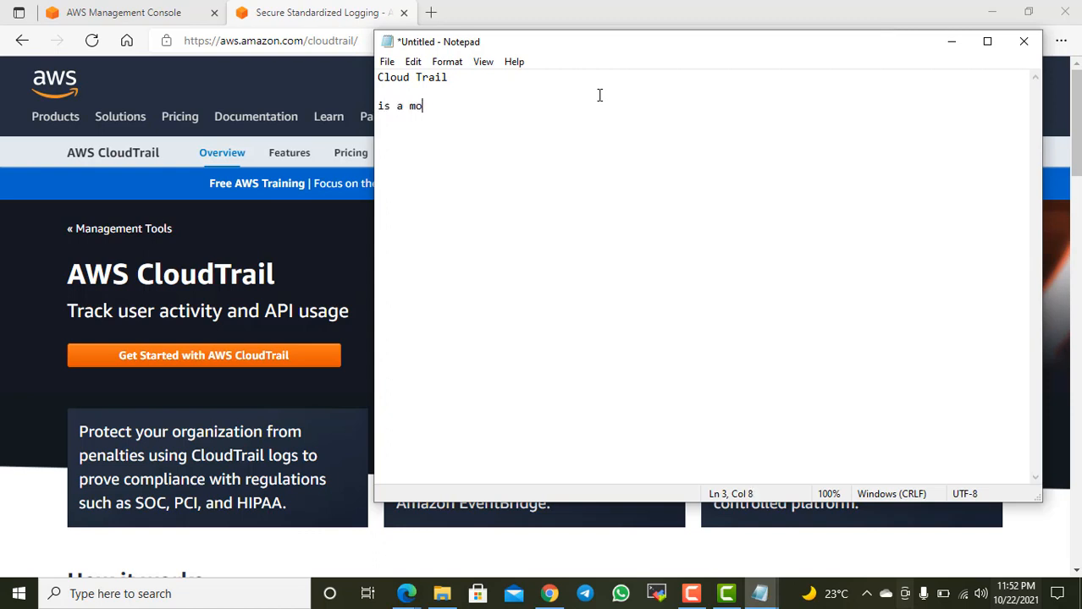
{"action": "type", "text": "nitoring servi"}
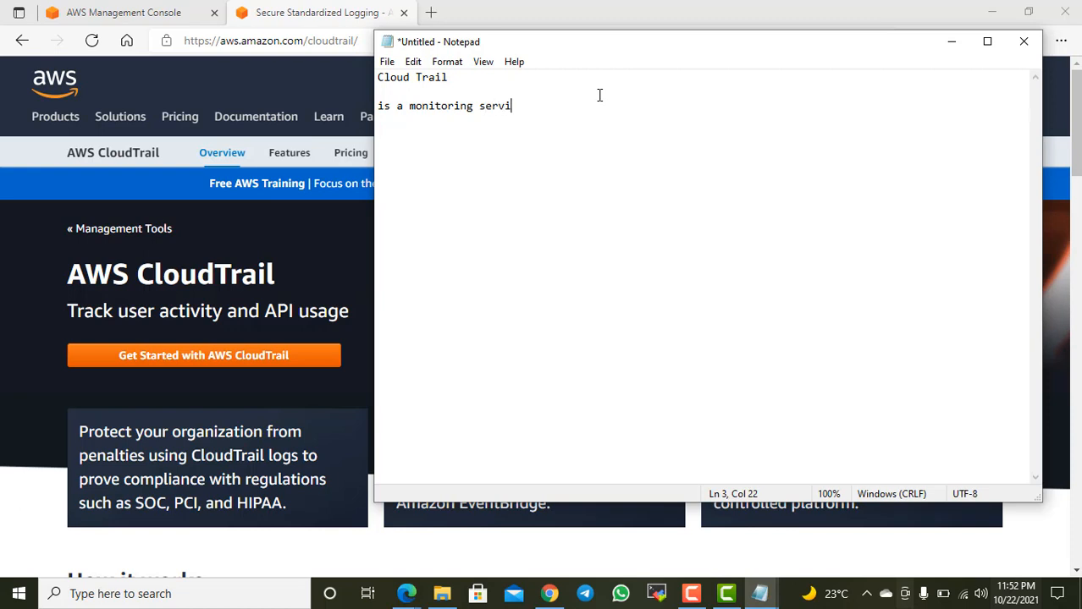
{"action": "type", "text": "ce in AWS."}
Step: Begin a new line with "it can monitor all the events which happening in your AWS account"
{"action": "key", "text": "Return"}
{"action": "type", "text": "it can "}
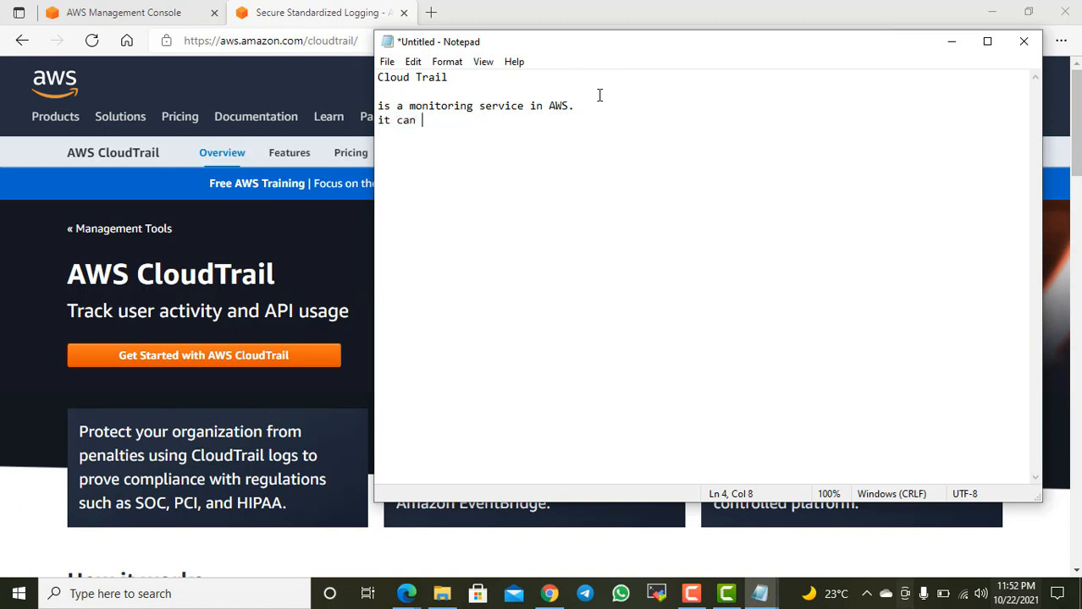
{"action": "type", "text": "monitor all the "}
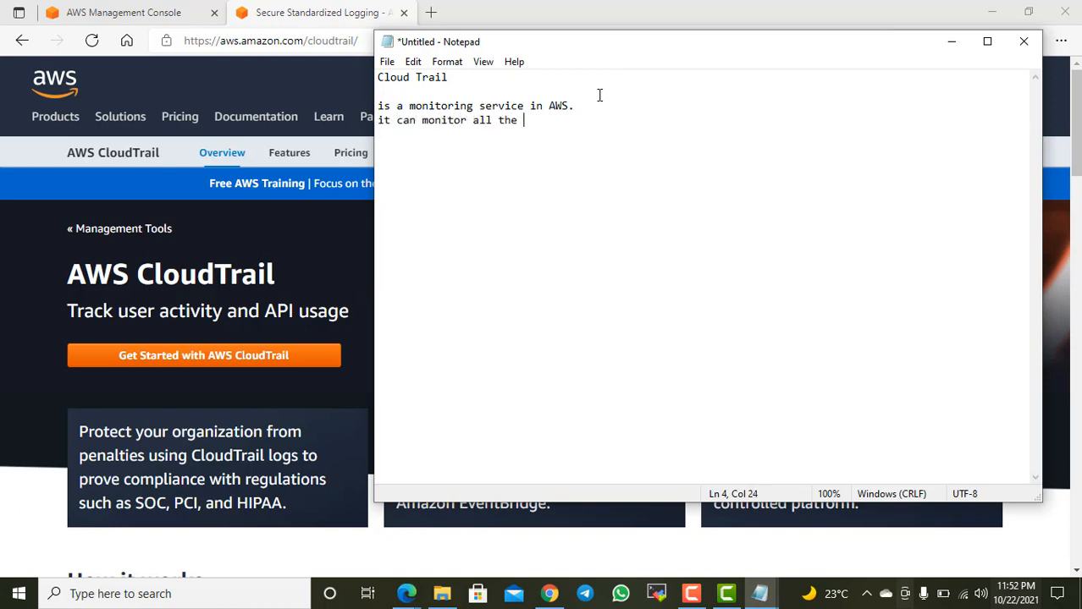
{"action": "type", "text": "events which happening in yo"}
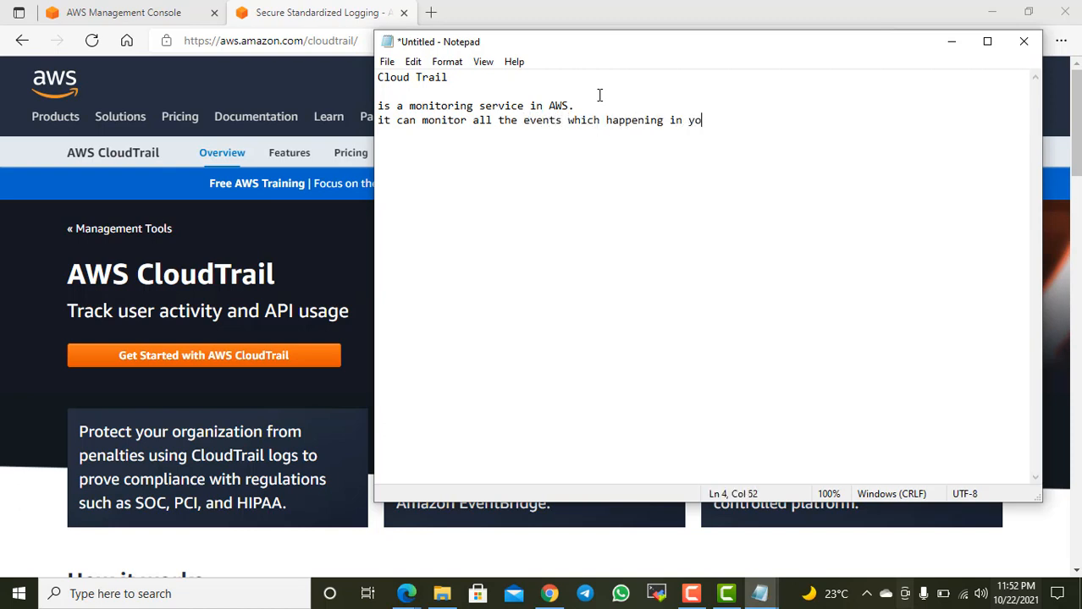
{"action": "type", "text": "ur AWS account,"}
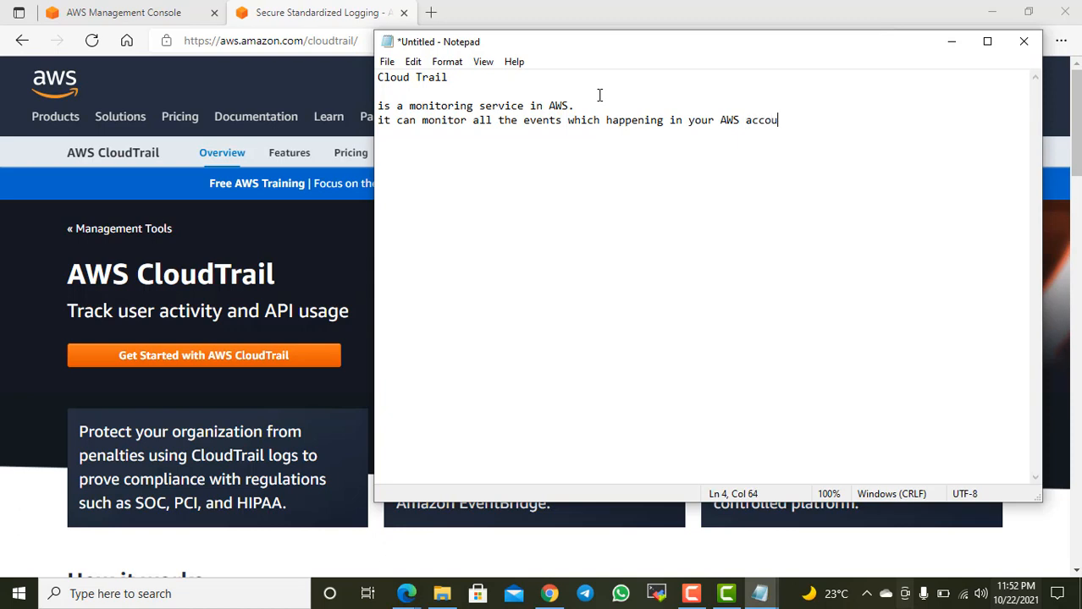
{"action": "key", "text": "BackSpace"}
{"action": "key", "text": "BackSpace"}
Step: Continue the sentence with the event examples "like server reboot, login, create new account,create new user"
{"action": "type", "text": "like server reboot, yuo"}
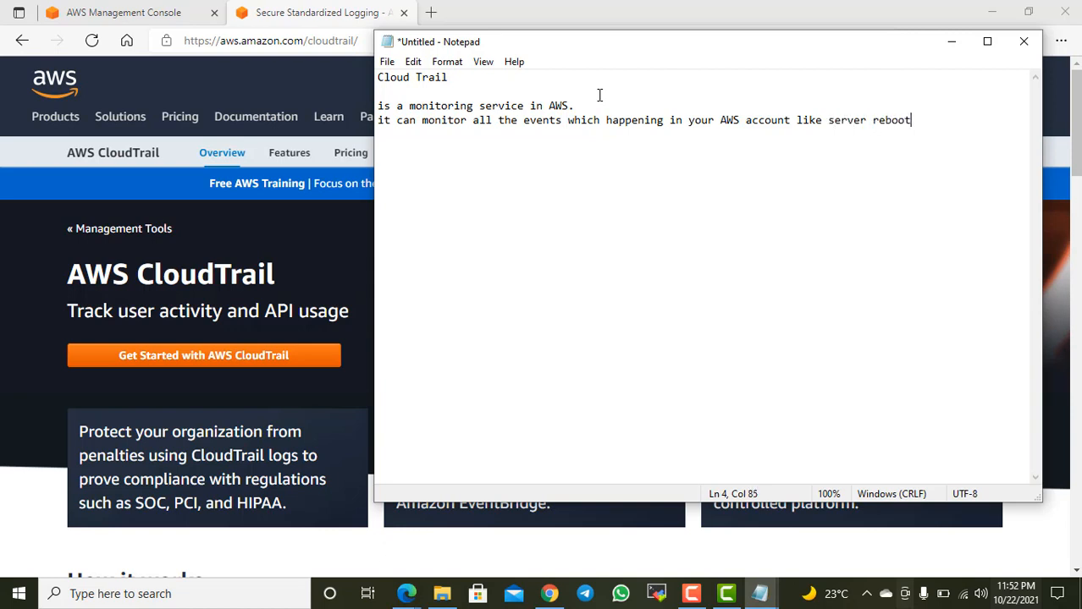
{"action": "key", "text": "BackSpace"}
{"action": "key", "text": "BackSpace"}
{"action": "key", "text": "BackSpace"}
{"action": "type", "text": "login"}
{"action": "type", "text": ",you"}
{"action": "key", "text": "BackSpace"}
{"action": "key", "text": "BackSpace"}
{"action": "key", "text": "BackSpace"}
{"action": "type", "text": "create new a"}
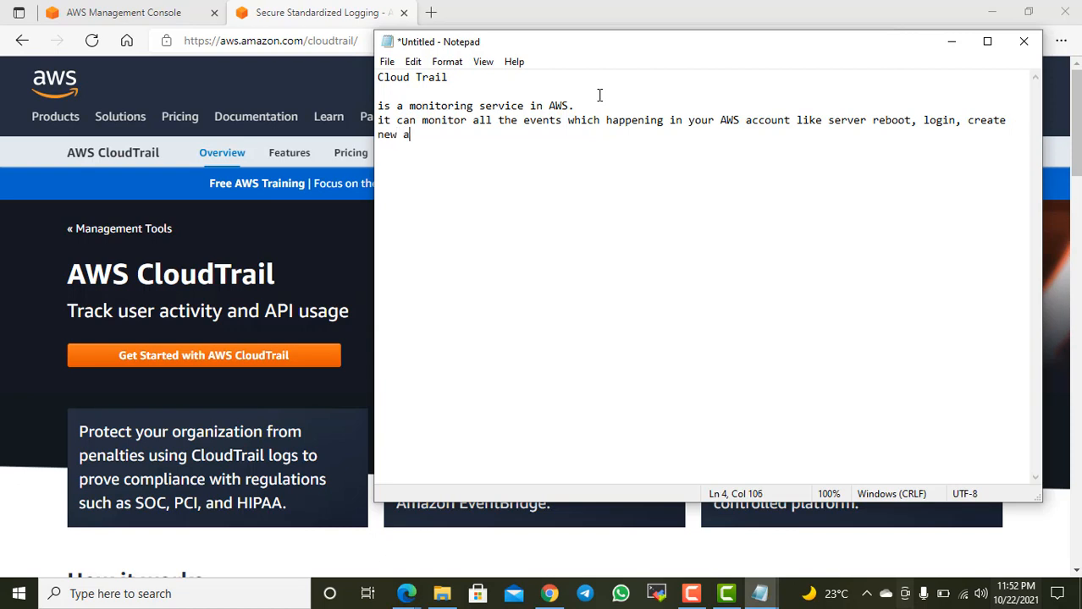
{"action": "type", "text": "ccount,create new user"}
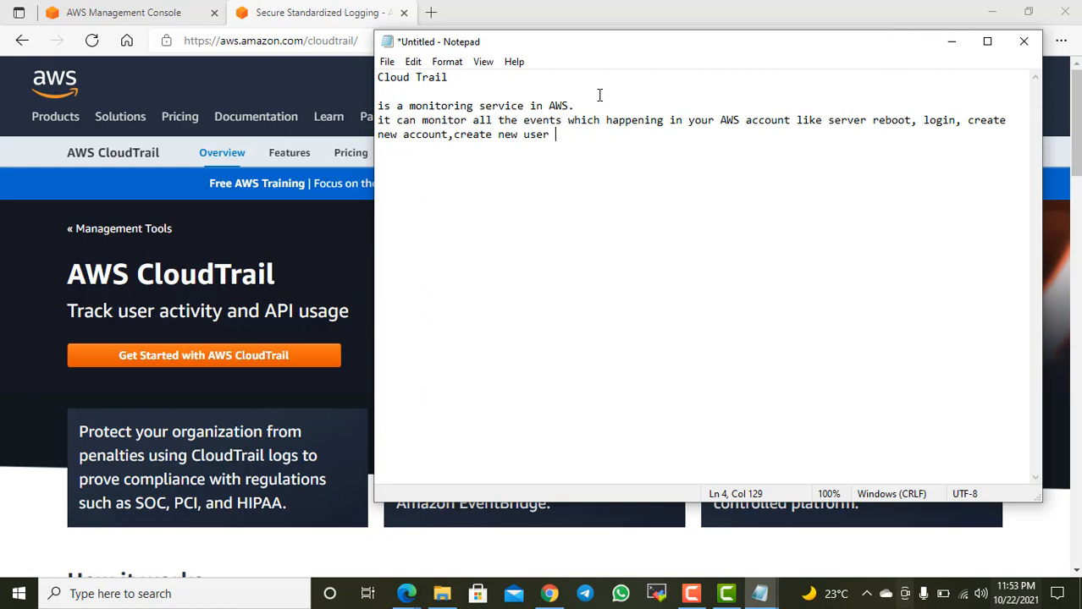
Step: Finish the note's last sentence with "recording by default for 90 days."
{"action": "type", "text": "recording by defaul"}
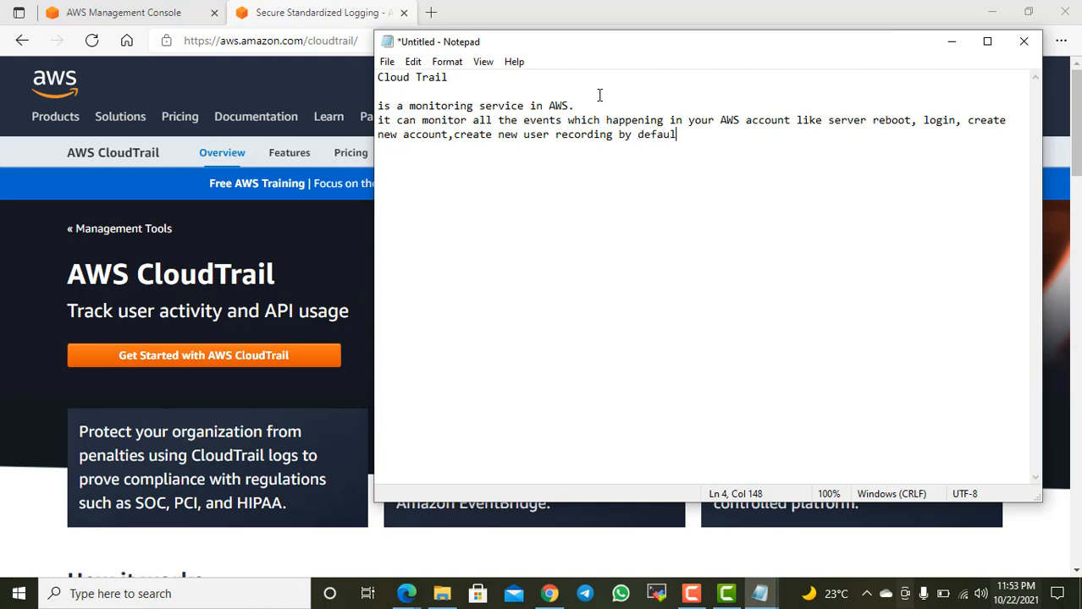
{"action": "type", "text": "t for 90 days."}
Step: Switch to the browser and review the AWS CloudTrail overview page, including How it works, Use cases, Customers and How to get started
{"action": "left_click", "coordinate": [272, 72]}
{"action": "scroll", "coordinate": [499, 331], "scroll_direction": "down", "scroll_amount": 3}
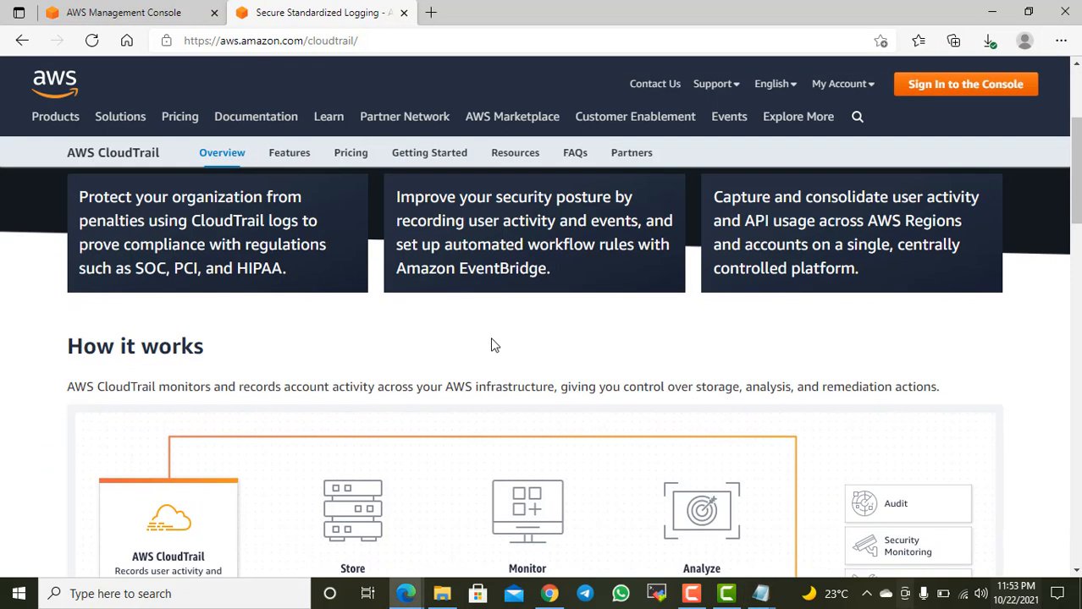
{"action": "scroll", "coordinate": [525, 331], "scroll_direction": "up", "scroll_amount": 2}
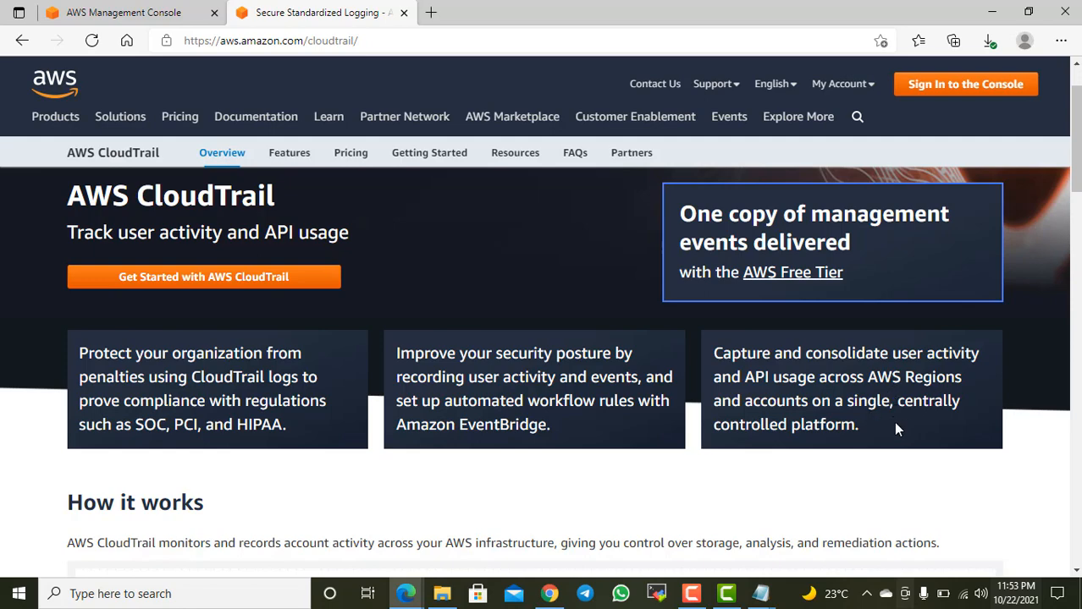
{"action": "scroll", "coordinate": [478, 487], "scroll_direction": "down", "scroll_amount": 1}
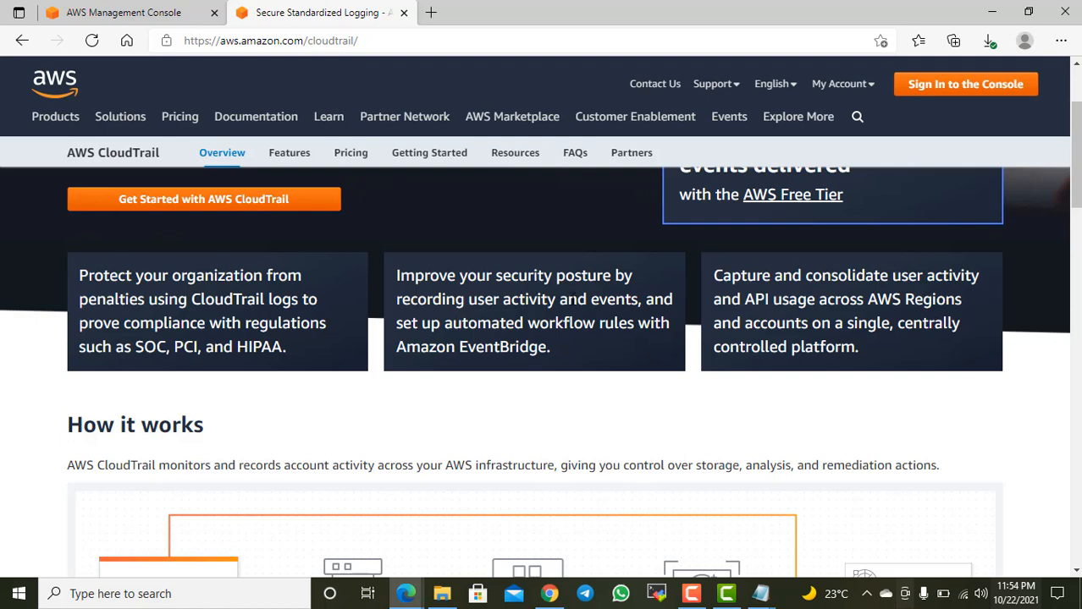
{"action": "scroll", "coordinate": [520, 383], "scroll_direction": "down", "scroll_amount": 3}
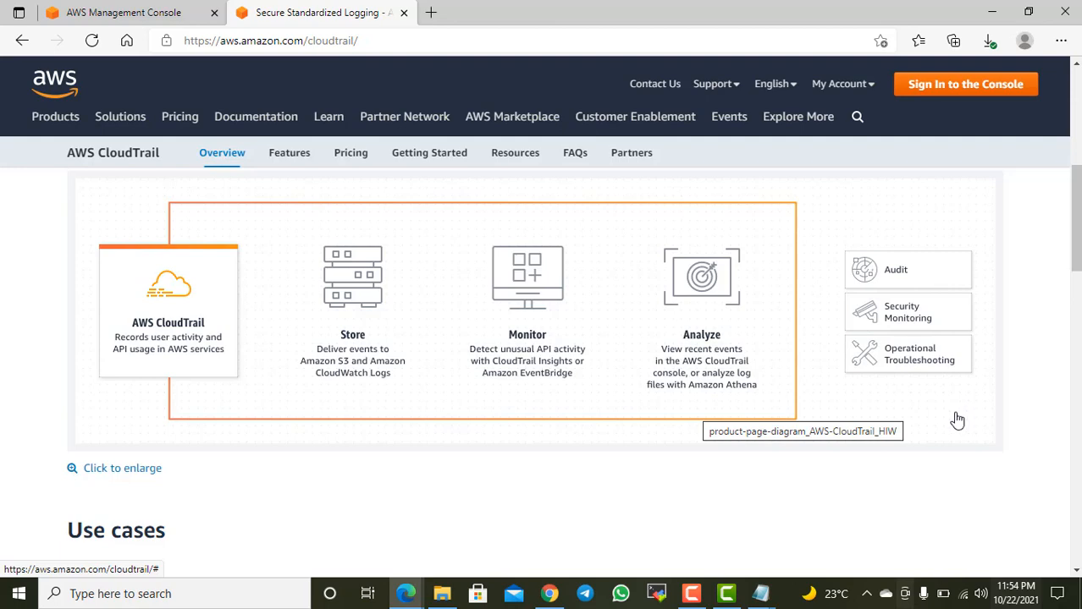
{"action": "scroll", "coordinate": [951, 421], "scroll_direction": "up", "scroll_amount": 2}
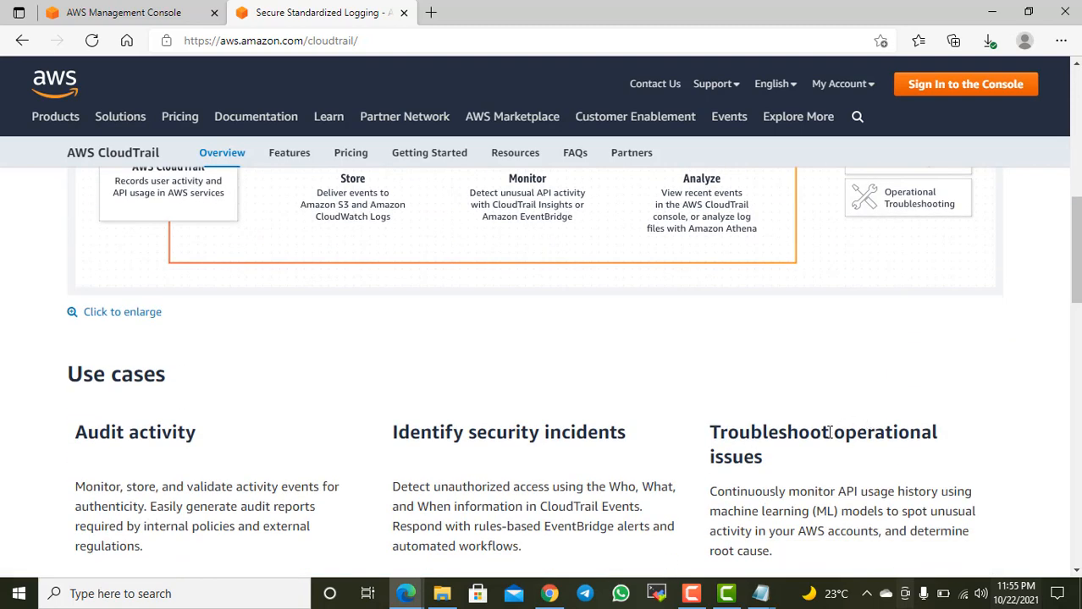
{"action": "scroll", "coordinate": [829, 432], "scroll_direction": "down", "scroll_amount": 2}
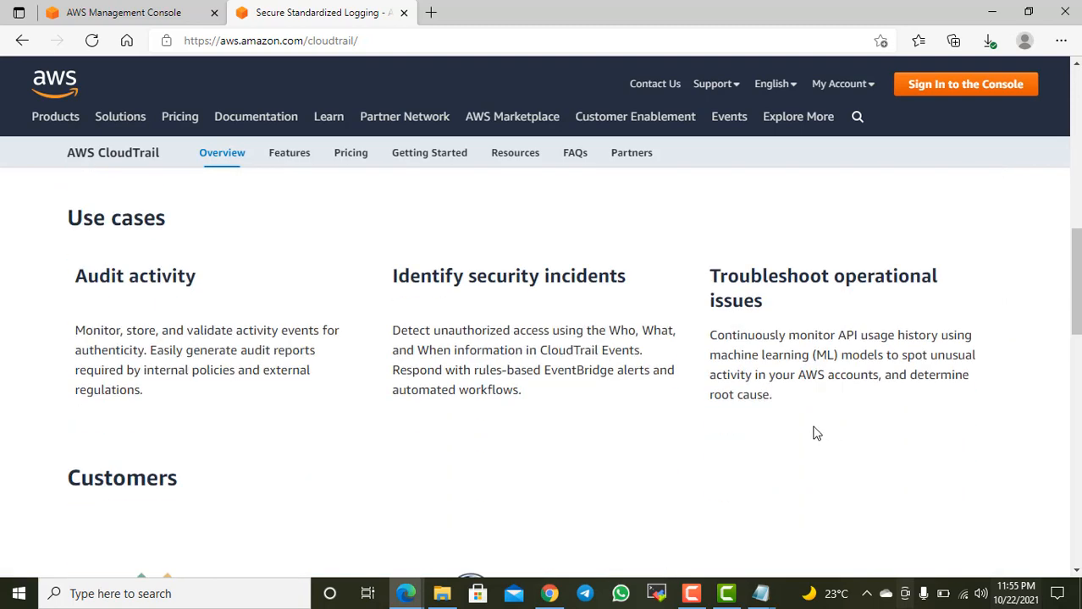
{"action": "scroll", "coordinate": [808, 435], "scroll_direction": "down", "scroll_amount": 2}
{"action": "scroll", "coordinate": [806, 432], "scroll_direction": "up", "scroll_amount": 1}
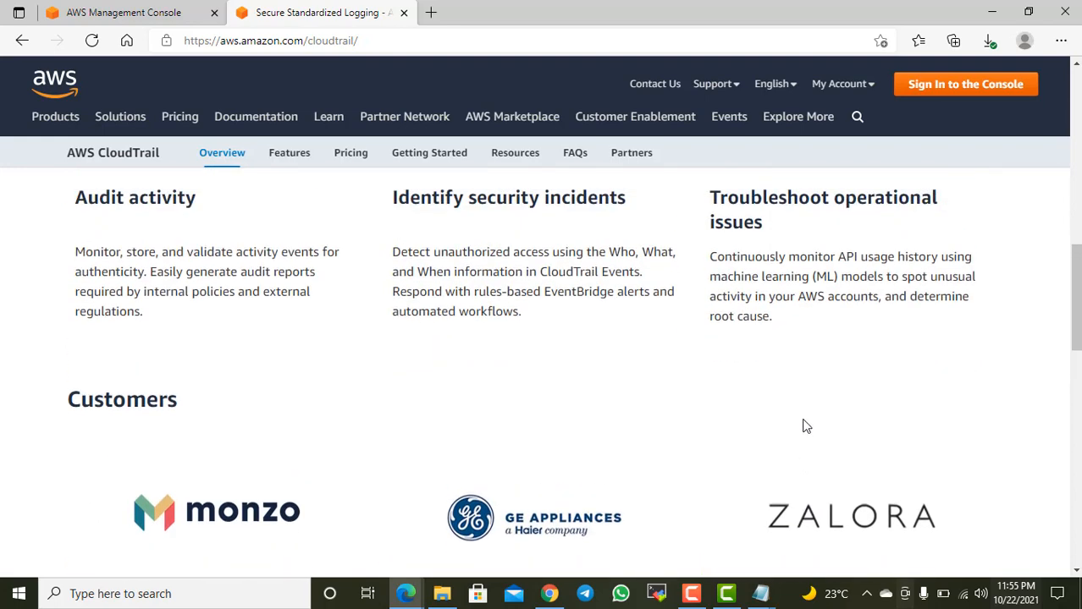
{"action": "scroll", "coordinate": [809, 423], "scroll_direction": "down", "scroll_amount": 2}
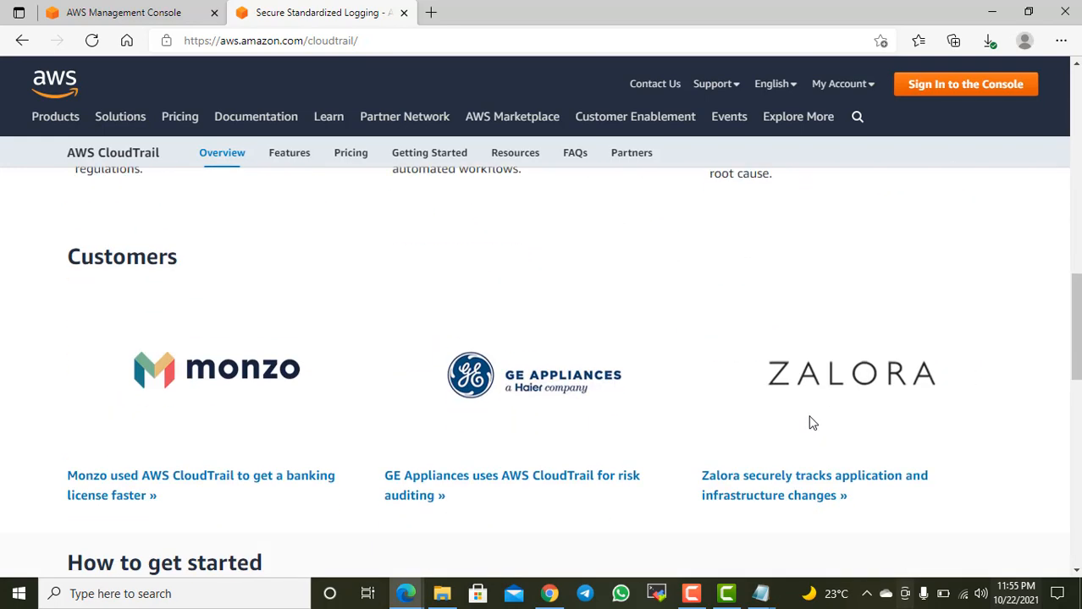
{"action": "scroll", "coordinate": [811, 423], "scroll_direction": "down", "scroll_amount": 3}
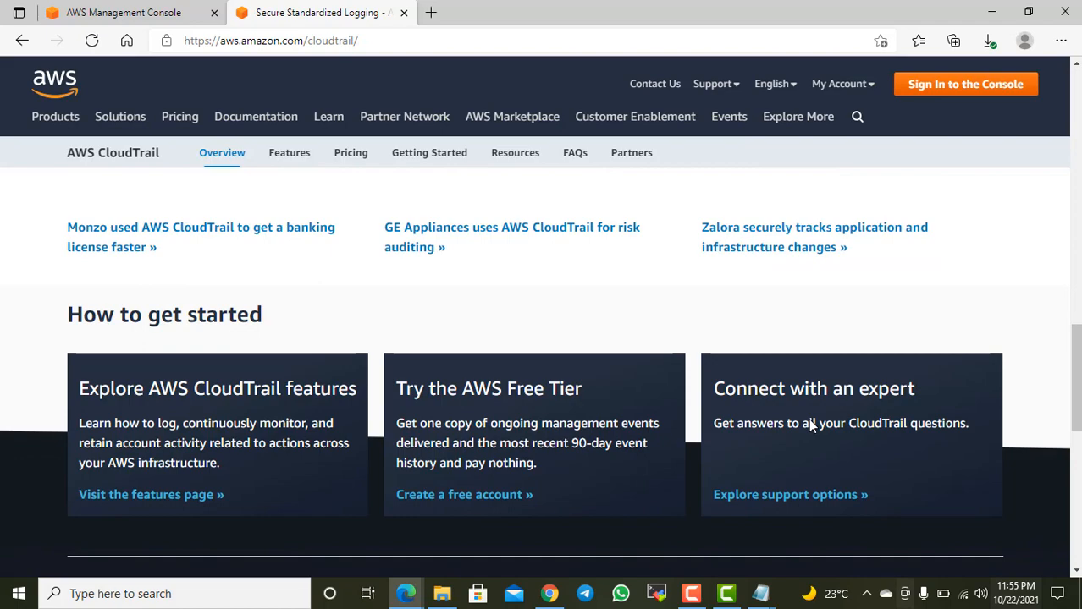
{"action": "scroll", "coordinate": [810, 423], "scroll_direction": "up", "scroll_amount": 3}
{"action": "scroll", "coordinate": [810, 420], "scroll_direction": "down", "scroll_amount": 2}
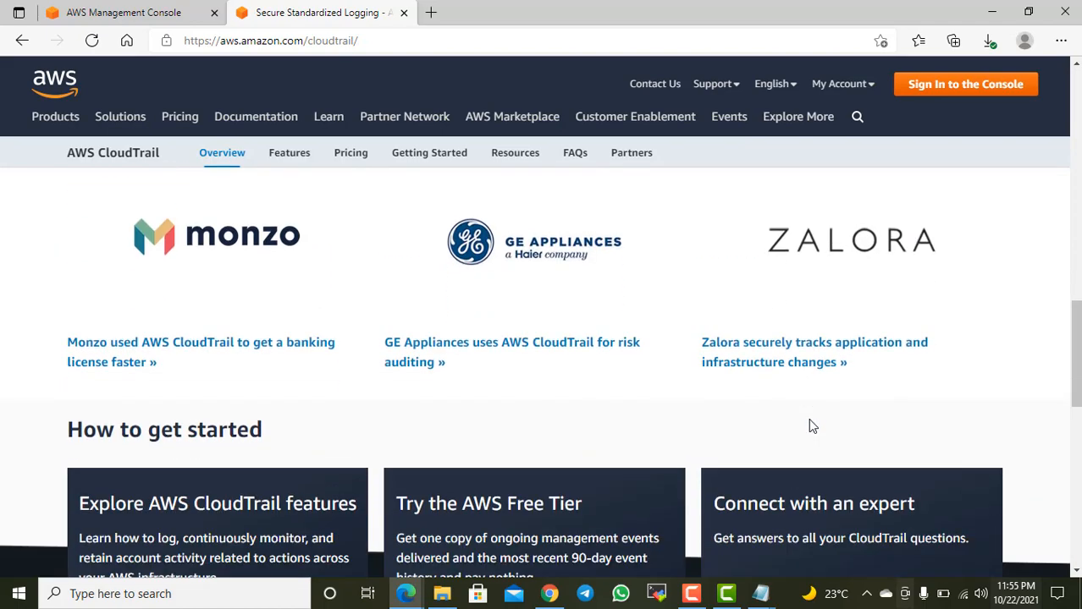
{"action": "scroll", "coordinate": [810, 423], "scroll_direction": "up", "scroll_amount": 9}
{"action": "scroll", "coordinate": [811, 423], "scroll_direction": "up", "scroll_amount": 7}
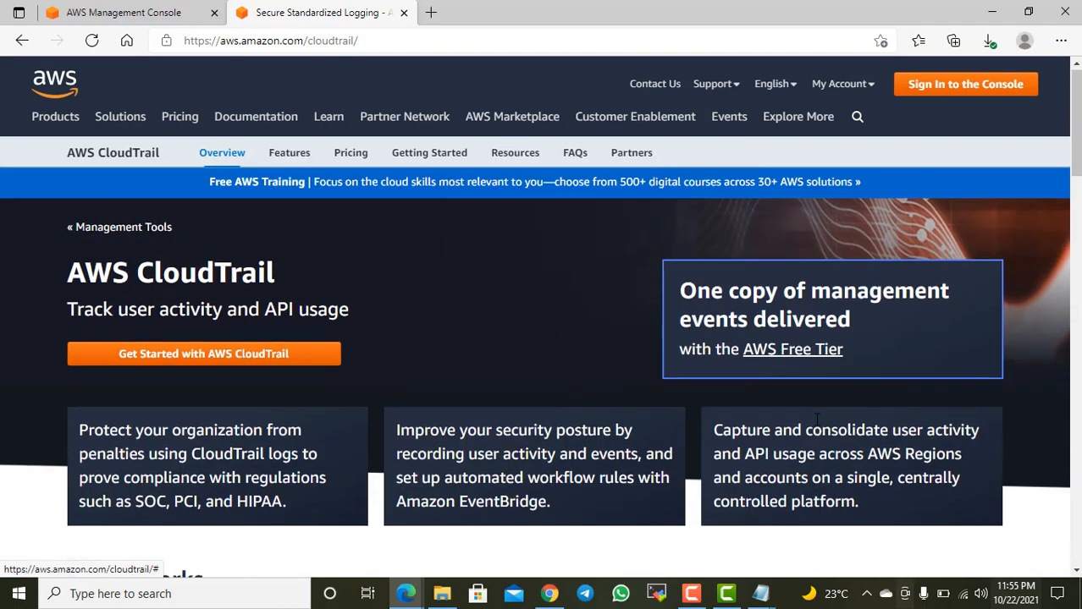
{"action": "scroll", "coordinate": [814, 423], "scroll_direction": "down", "scroll_amount": 6}
{"action": "scroll", "coordinate": [818, 431], "scroll_direction": "down", "scroll_amount": 10}
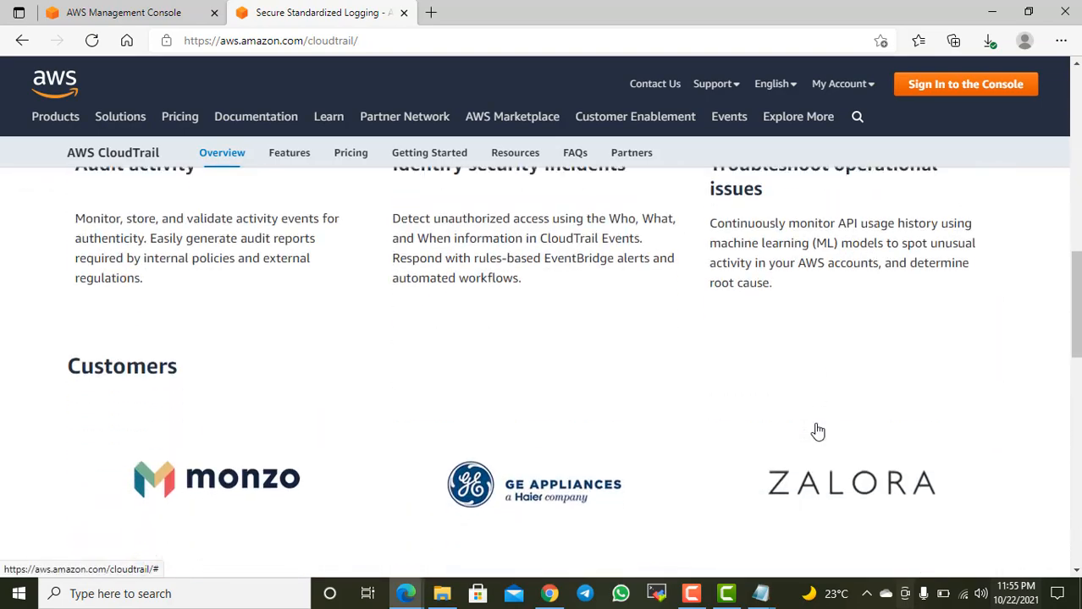
{"action": "scroll", "coordinate": [814, 434], "scroll_direction": "down", "scroll_amount": 6}
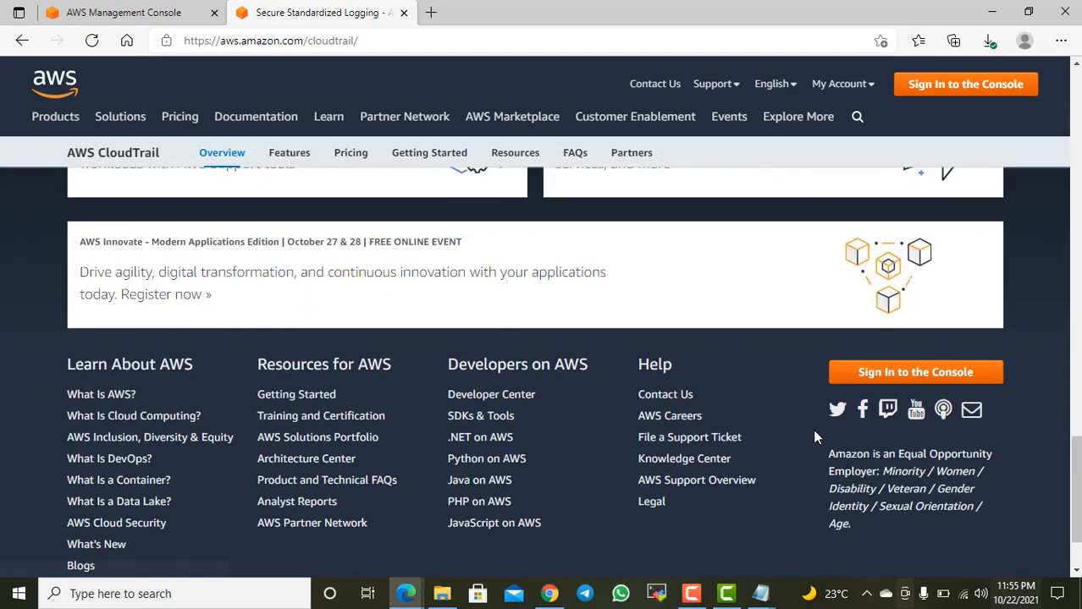
{"action": "scroll", "coordinate": [813, 434], "scroll_direction": "up", "scroll_amount": 12}
{"action": "scroll", "coordinate": [800, 453], "scroll_direction": "up", "scroll_amount": 8}
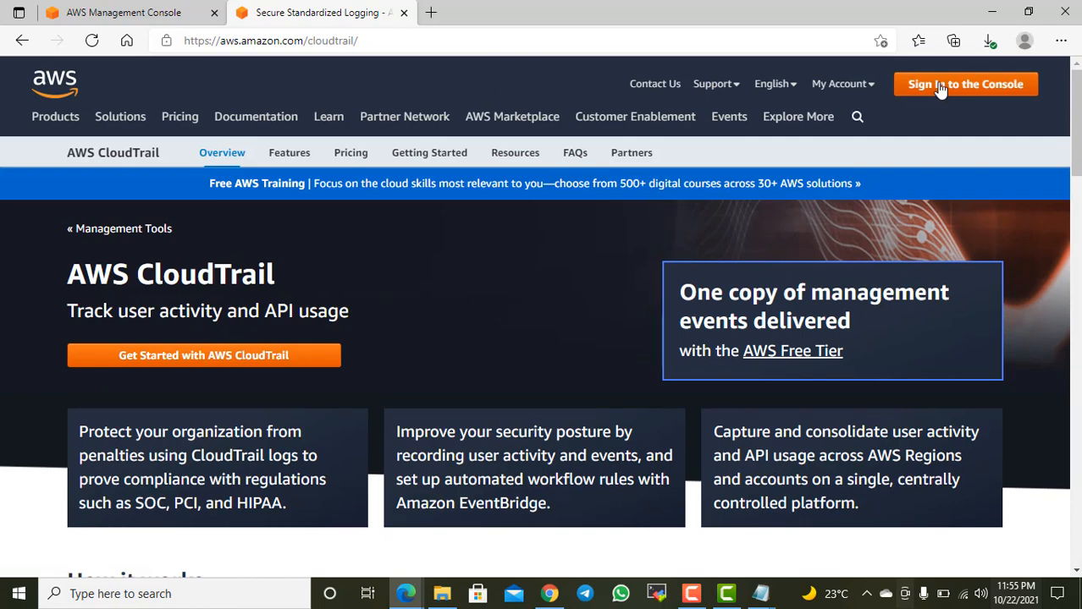
Step: Switch to the AWS Management Console, search the services for "cloud trail" and open the CloudTrail service
{"action": "left_click", "coordinate": [173, 10]}
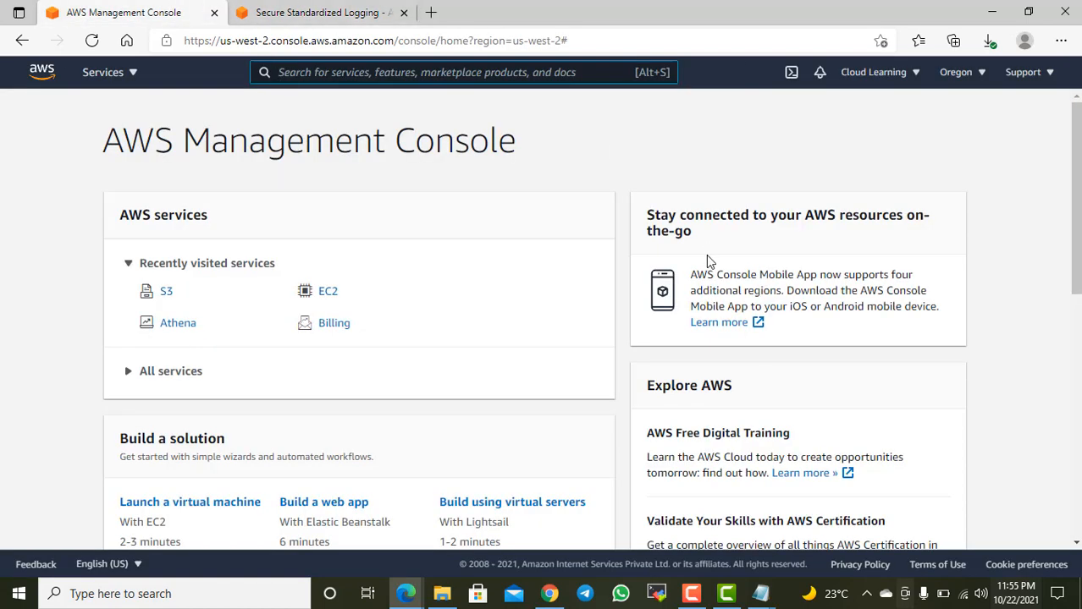
{"action": "left_click", "coordinate": [302, 72]}
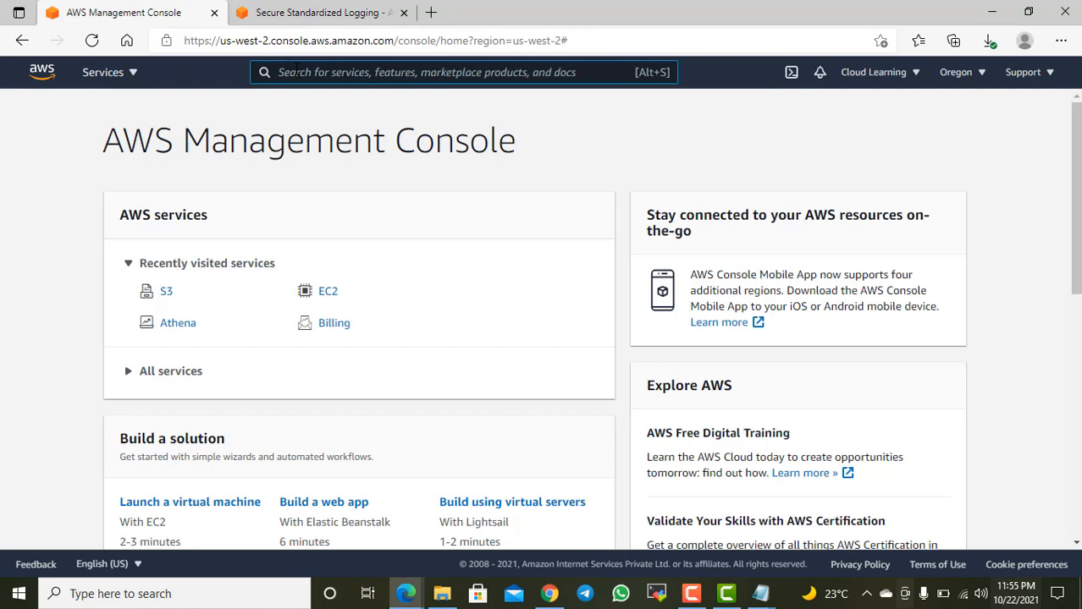
{"action": "type", "text": "cloud tr"}
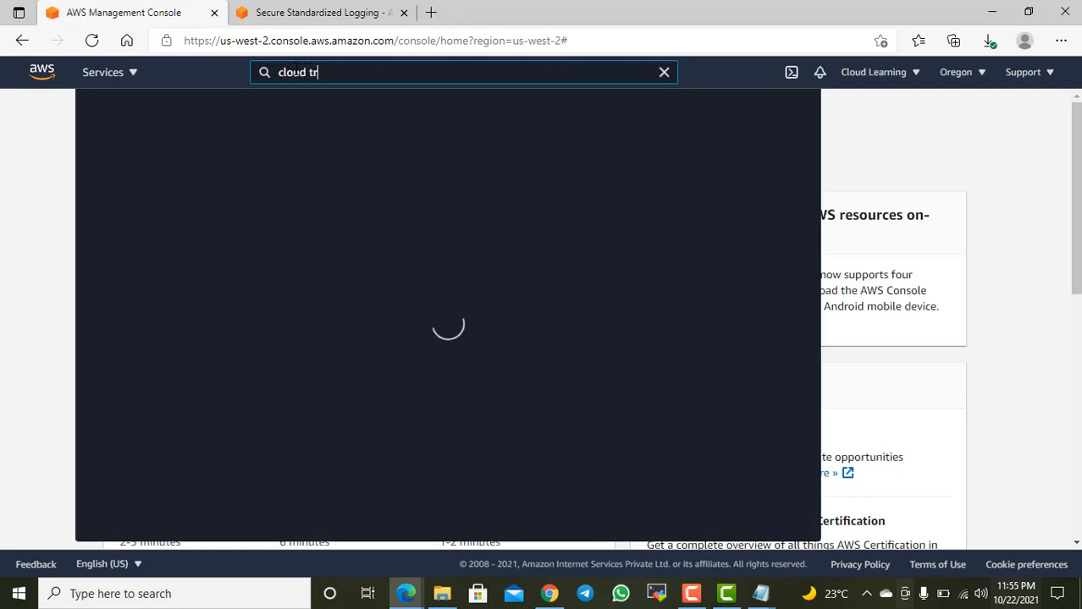
{"action": "type", "text": "ail"}
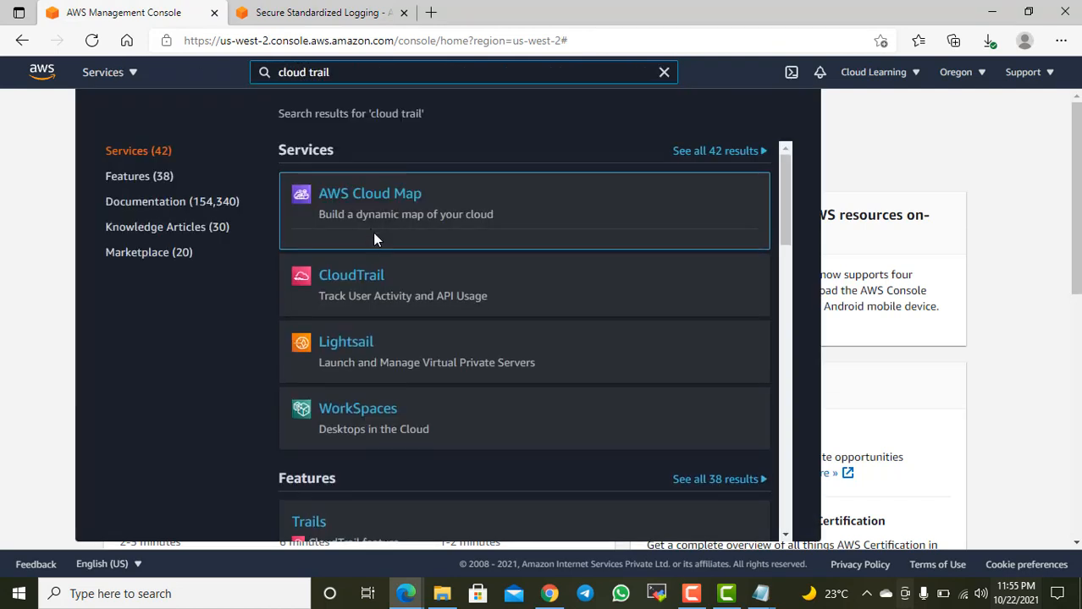
{"action": "left_click", "coordinate": [359, 262]}
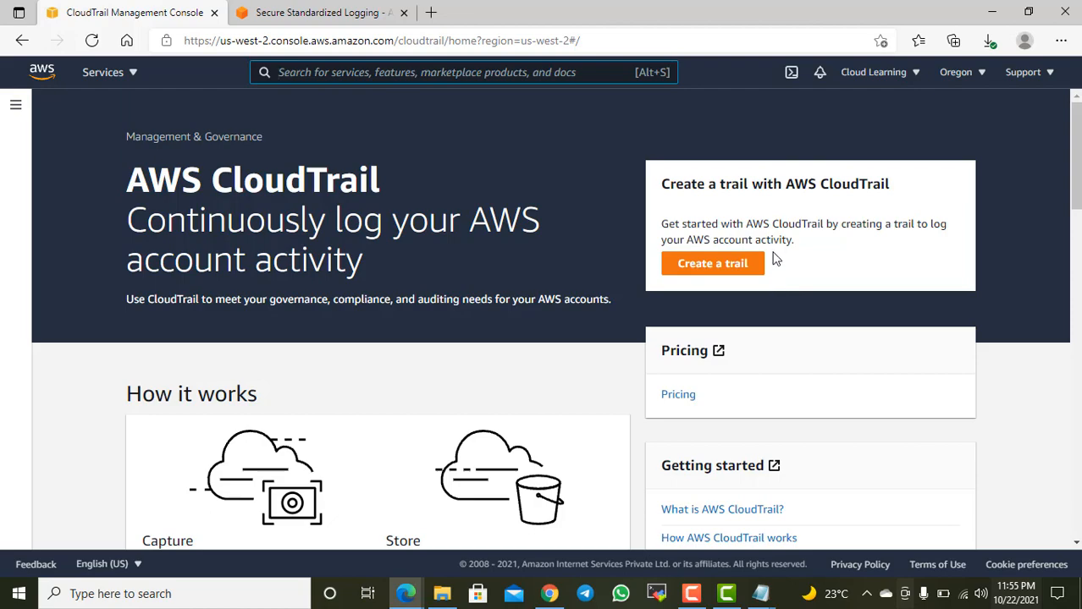
Step: Review the How it works section of the CloudTrail landing page, covering Capture, Store, Act and Review
{"action": "left_click_drag", "start_coordinate": [778, 285], "coordinate": [780, 240]}
{"action": "left_click", "coordinate": [809, 248]}
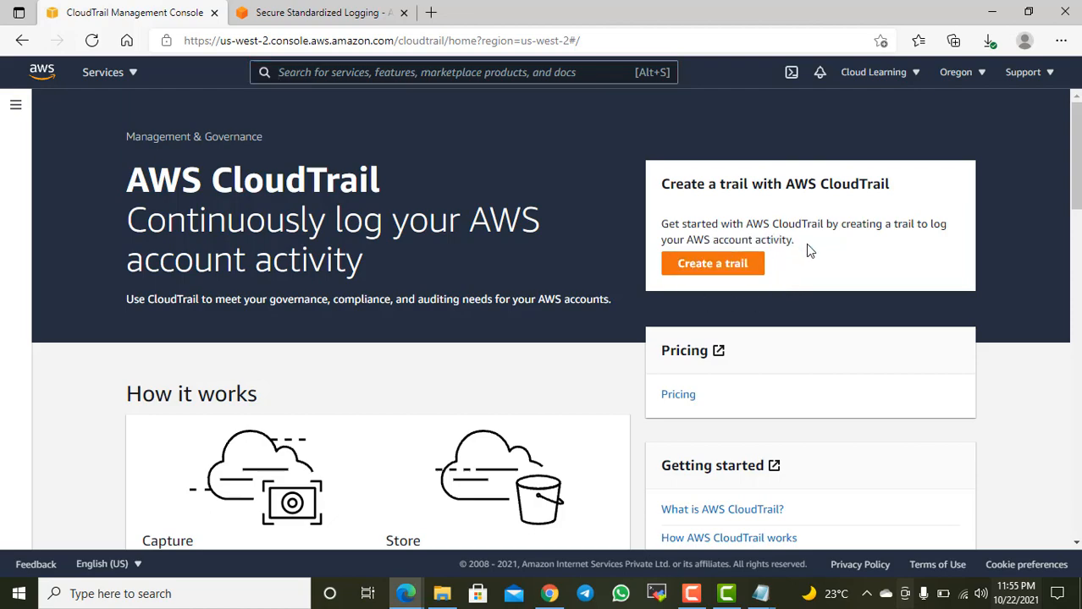
{"action": "scroll", "coordinate": [825, 271], "scroll_direction": "down", "scroll_amount": 10}
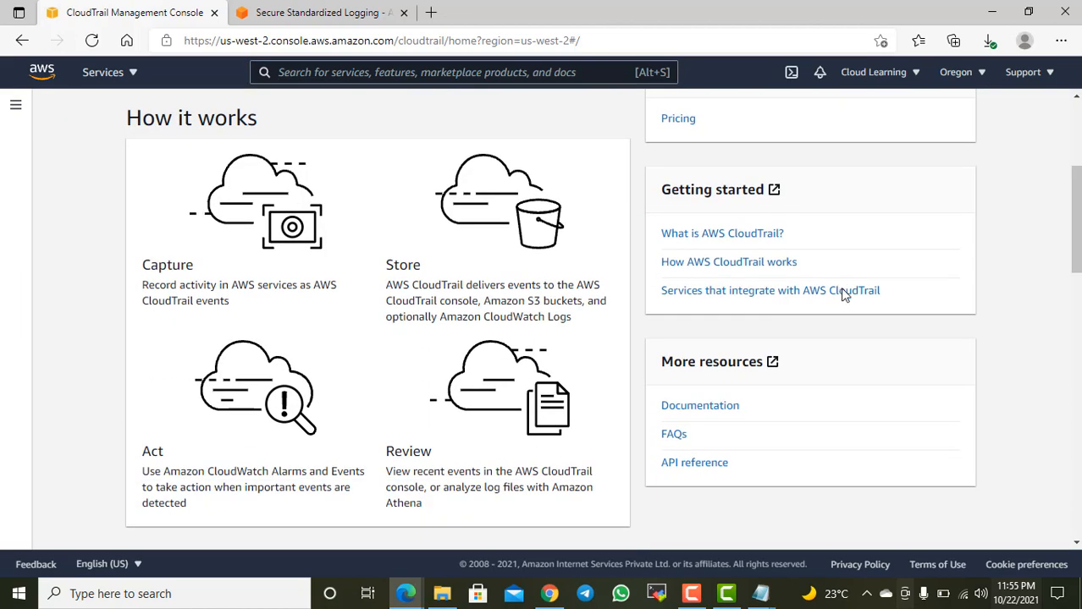
{"action": "scroll", "coordinate": [846, 297], "scroll_direction": "up", "scroll_amount": 4}
{"action": "scroll", "coordinate": [850, 286], "scroll_direction": "up", "scroll_amount": 2}
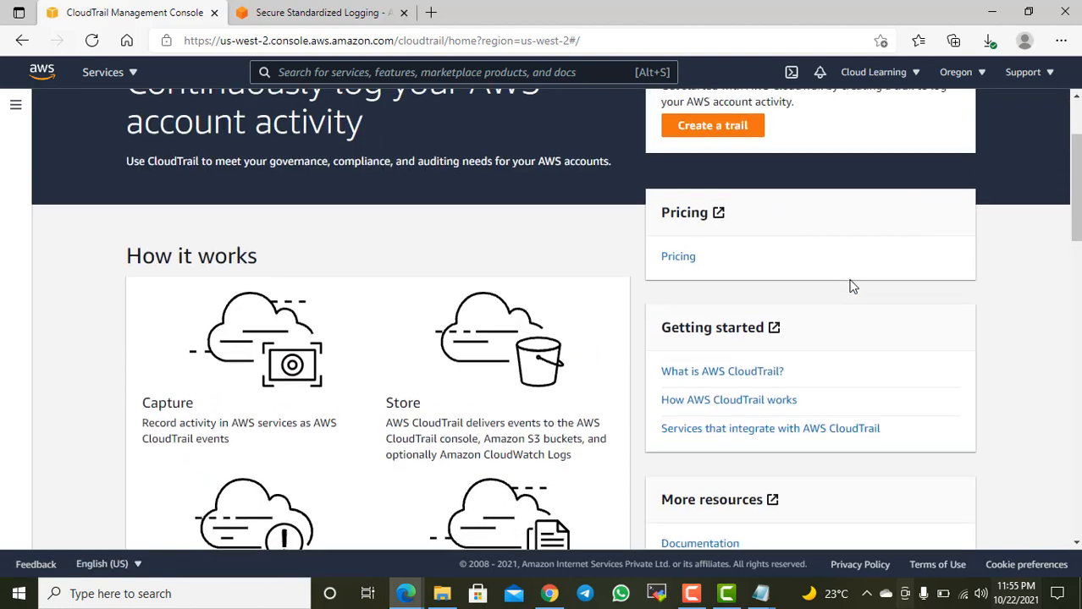
{"action": "scroll", "coordinate": [851, 291], "scroll_direction": "down", "scroll_amount": 1}
{"action": "scroll", "coordinate": [851, 291], "scroll_direction": "down", "scroll_amount": 1}
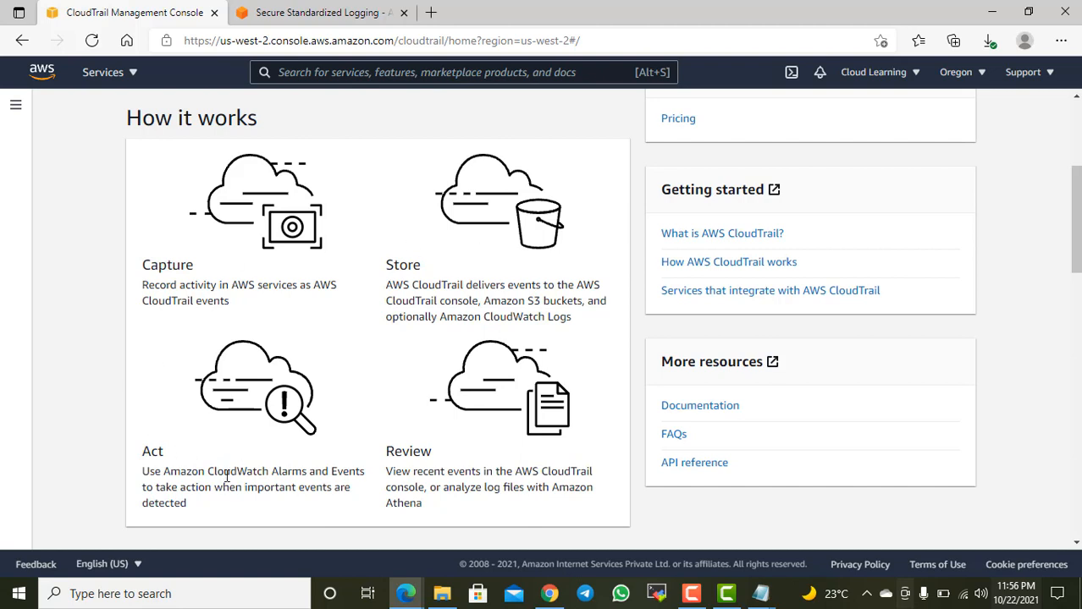
{"action": "left_click_drag", "start_coordinate": [226, 474], "coordinate": [318, 472]}
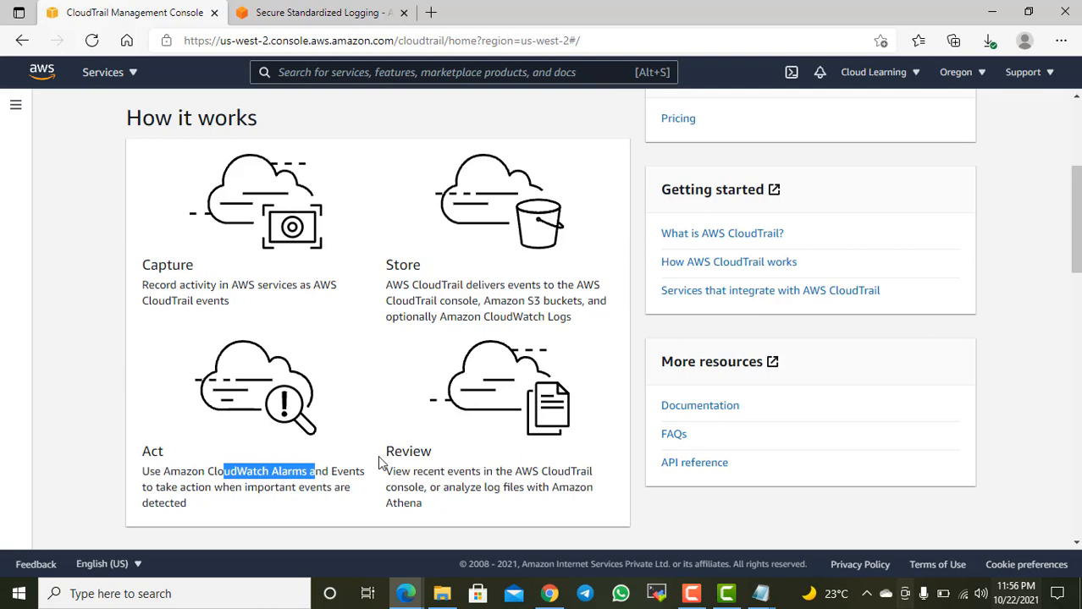
{"action": "scroll", "coordinate": [426, 373], "scroll_direction": "down", "scroll_amount": 2}
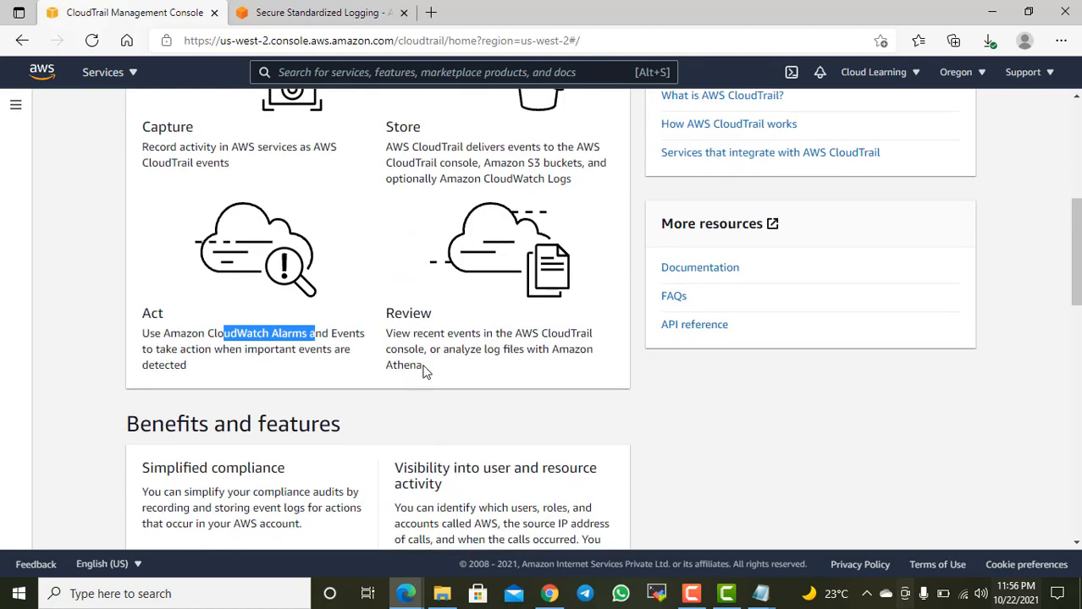
{"action": "left_click_drag", "start_coordinate": [410, 328], "coordinate": [500, 330]}
Step: Read through the landing page's Benefits and features, Use cases and Related services sections
{"action": "scroll", "coordinate": [528, 366], "scroll_direction": "down", "scroll_amount": 2}
{"action": "scroll", "coordinate": [528, 367], "scroll_direction": "down", "scroll_amount": 2}
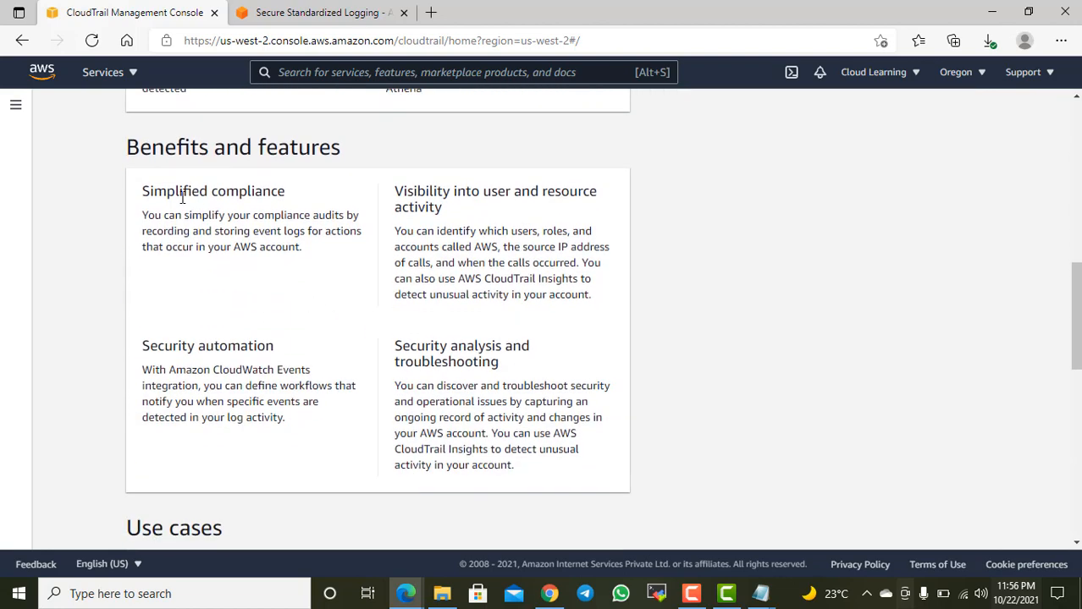
{"action": "left_click_drag", "start_coordinate": [181, 198], "coordinate": [313, 196]}
{"action": "left_click_drag", "start_coordinate": [437, 193], "coordinate": [590, 191]}
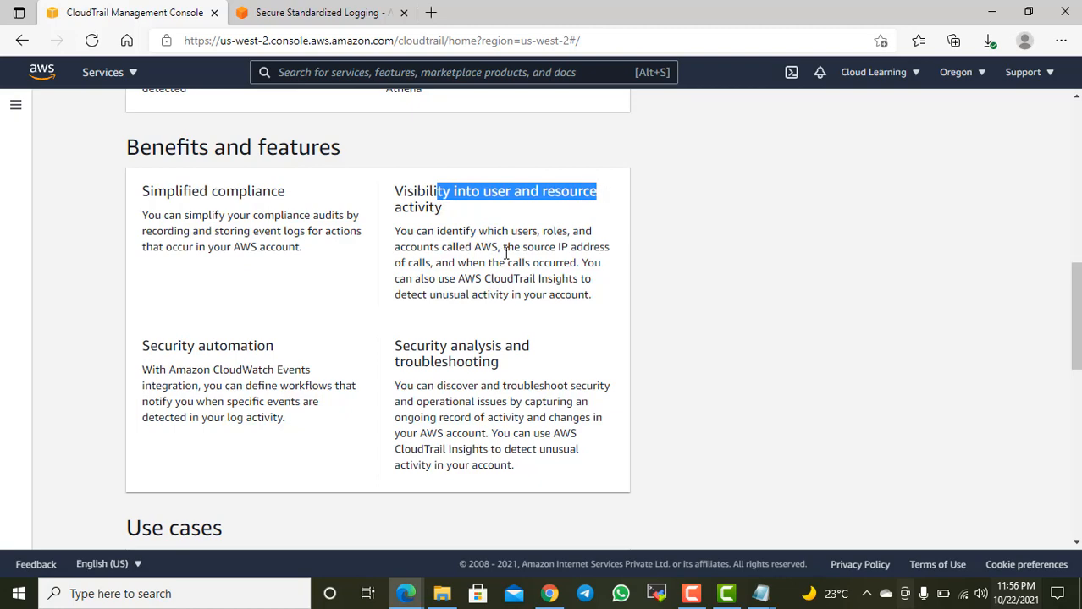
{"action": "scroll", "coordinate": [505, 256], "scroll_direction": "down", "scroll_amount": 4}
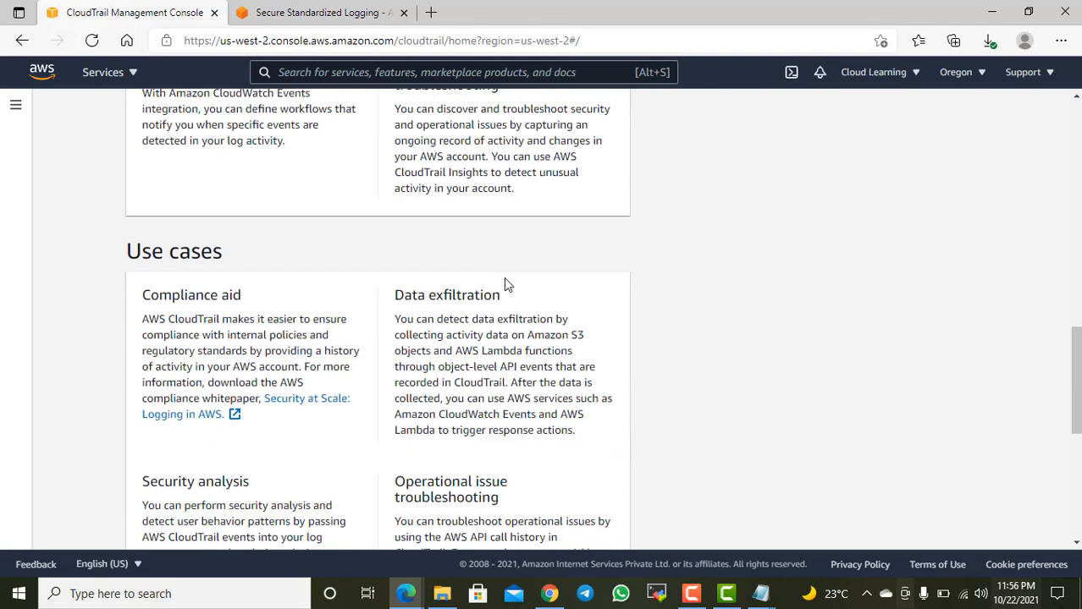
{"action": "scroll", "coordinate": [478, 292], "scroll_direction": "down", "scroll_amount": 4}
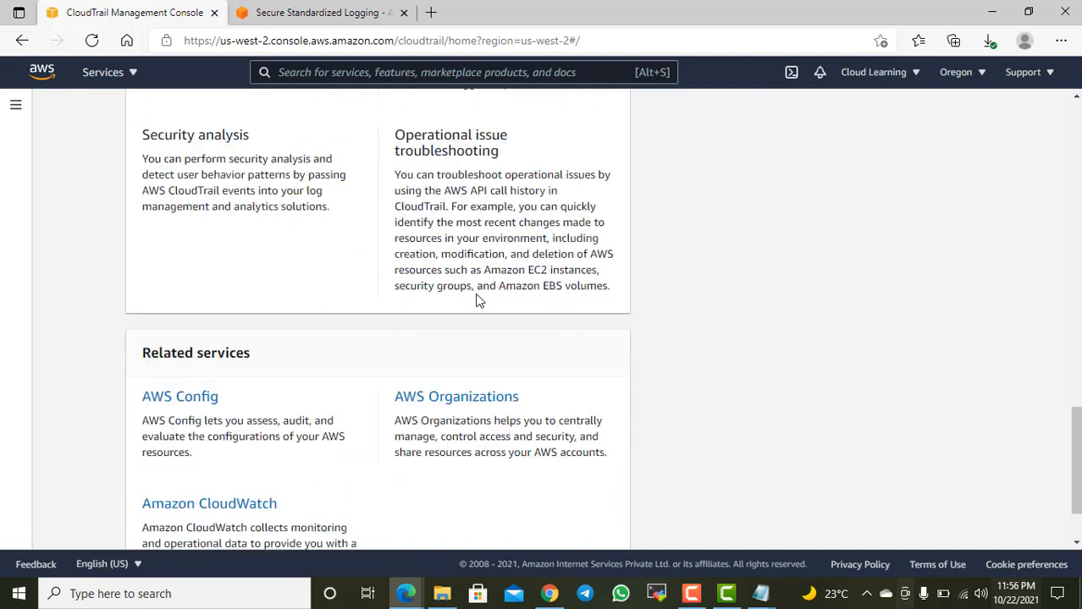
{"action": "scroll", "coordinate": [476, 299], "scroll_direction": "up", "scroll_amount": 8}
{"action": "scroll", "coordinate": [475, 296], "scroll_direction": "up", "scroll_amount": 2}
{"action": "scroll", "coordinate": [474, 294], "scroll_direction": "down", "scroll_amount": 1}
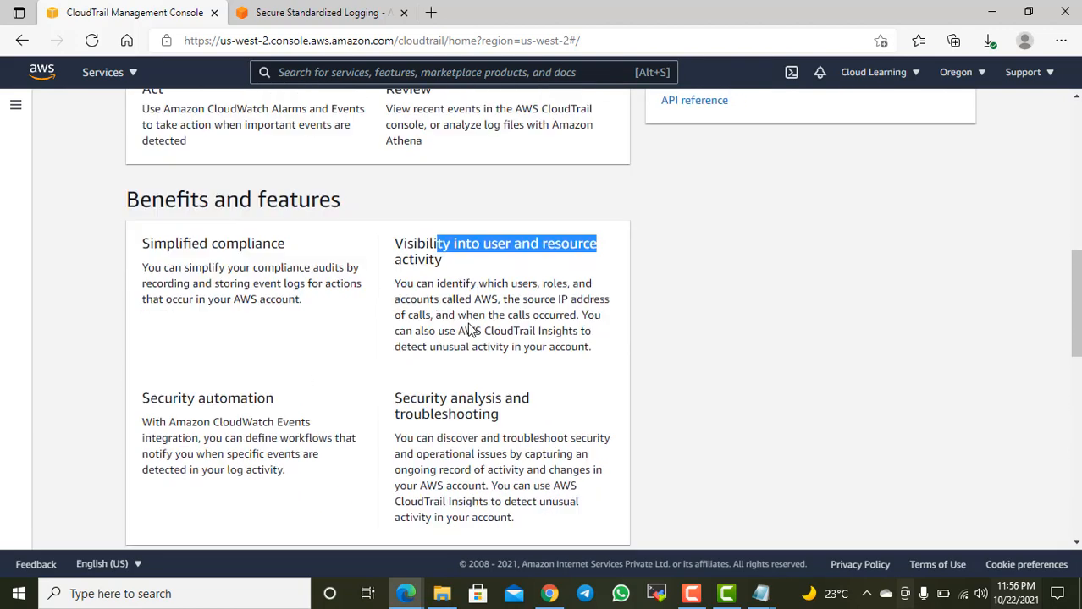
{"action": "left_click_drag", "start_coordinate": [227, 390], "coordinate": [260, 389]}
{"action": "left_click_drag", "start_coordinate": [424, 391], "coordinate": [477, 391]}
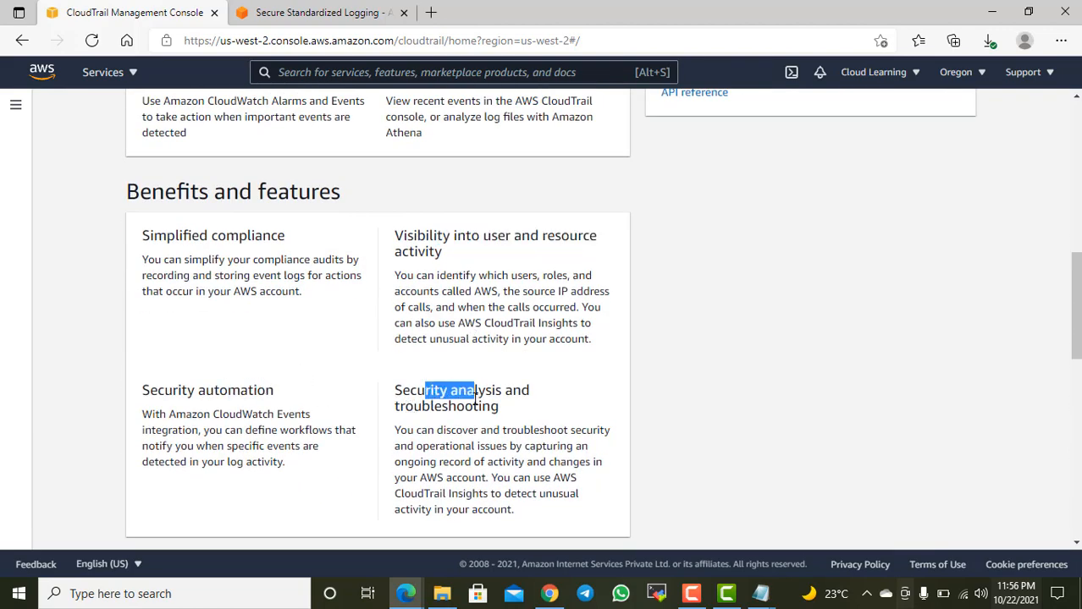
{"action": "scroll", "coordinate": [662, 362], "scroll_direction": "up", "scroll_amount": 8}
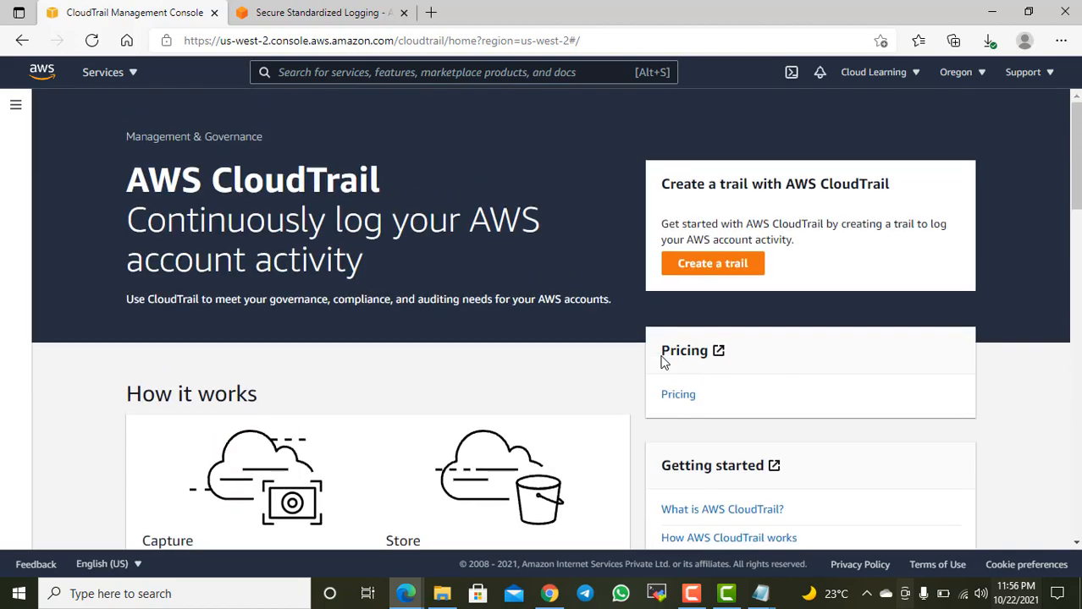
{"action": "scroll", "coordinate": [656, 360], "scroll_direction": "down", "scroll_amount": 3}
{"action": "scroll", "coordinate": [672, 339], "scroll_direction": "up", "scroll_amount": 3}
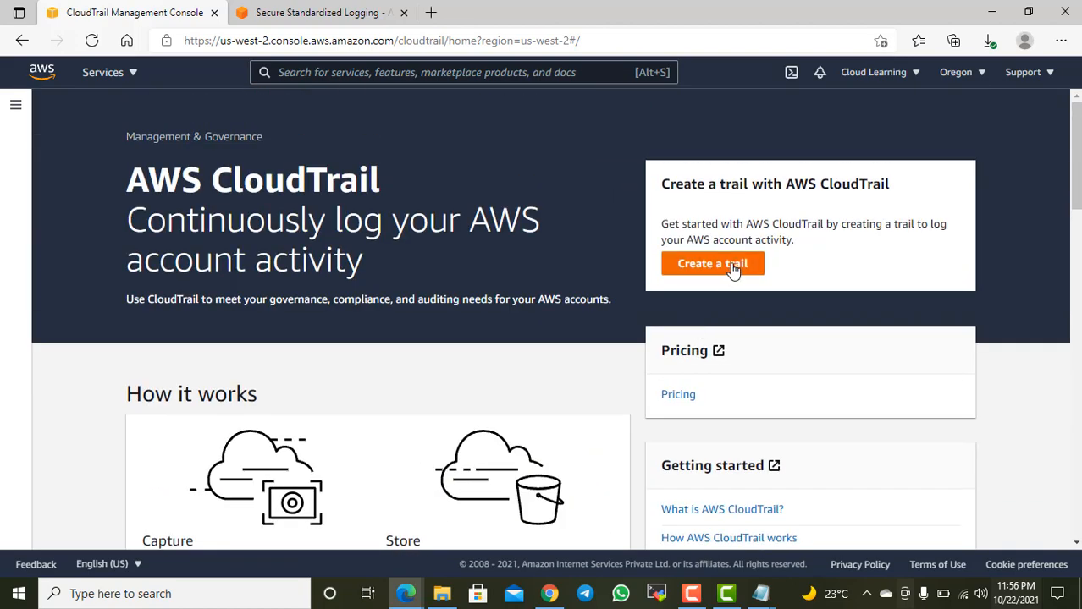
Step: Open the CloudTrail Dashboard and go from its Event history section to the full event history
{"action": "left_click", "coordinate": [16, 105]}
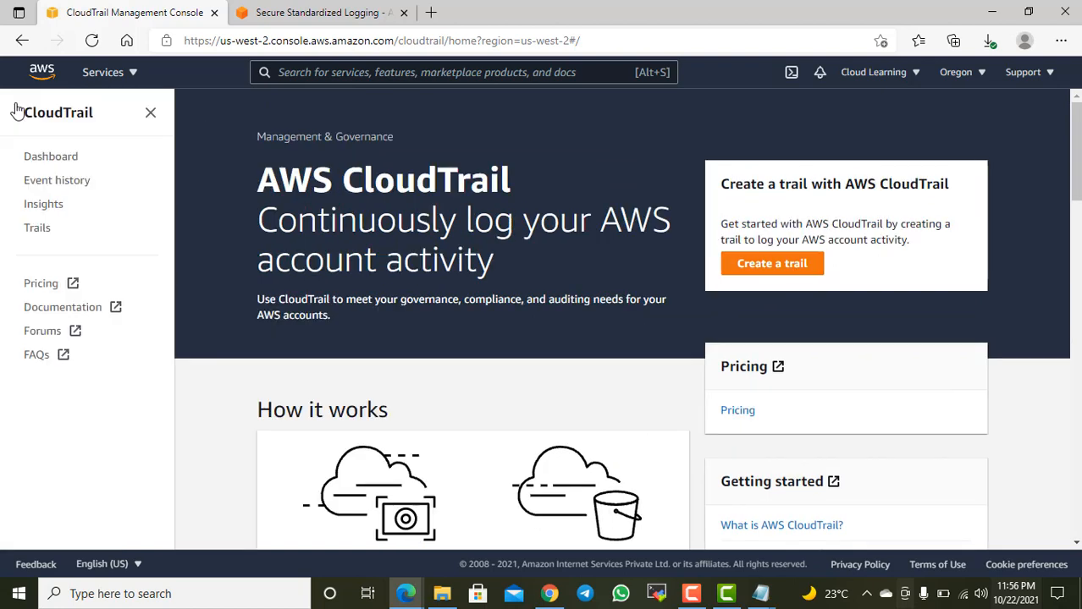
{"action": "left_click", "coordinate": [66, 157]}
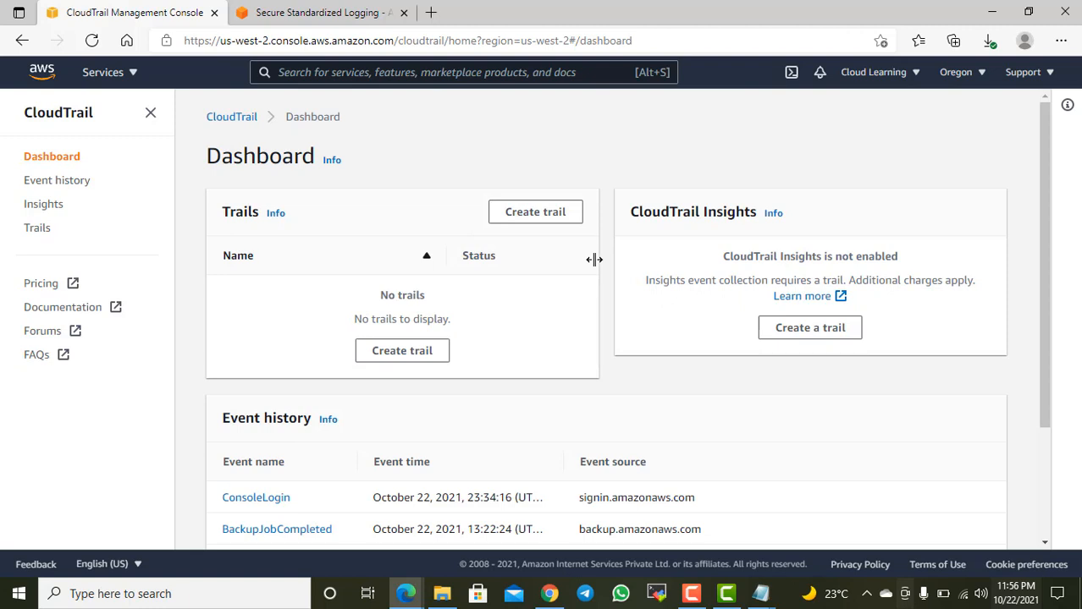
{"action": "scroll", "coordinate": [850, 261], "scroll_direction": "down", "scroll_amount": 2}
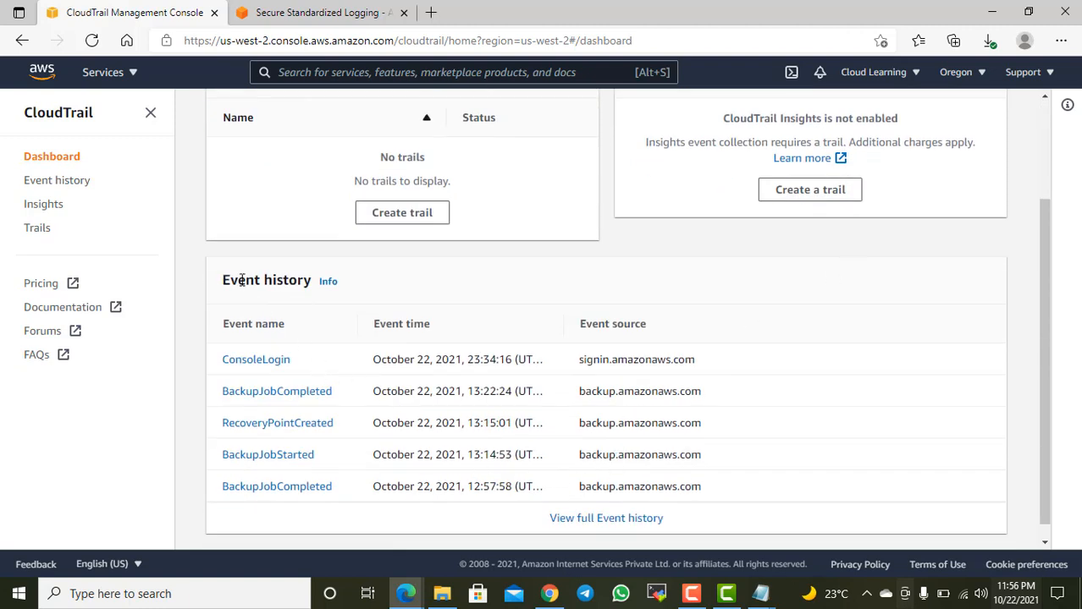
{"action": "left_click_drag", "start_coordinate": [238, 280], "coordinate": [291, 285]}
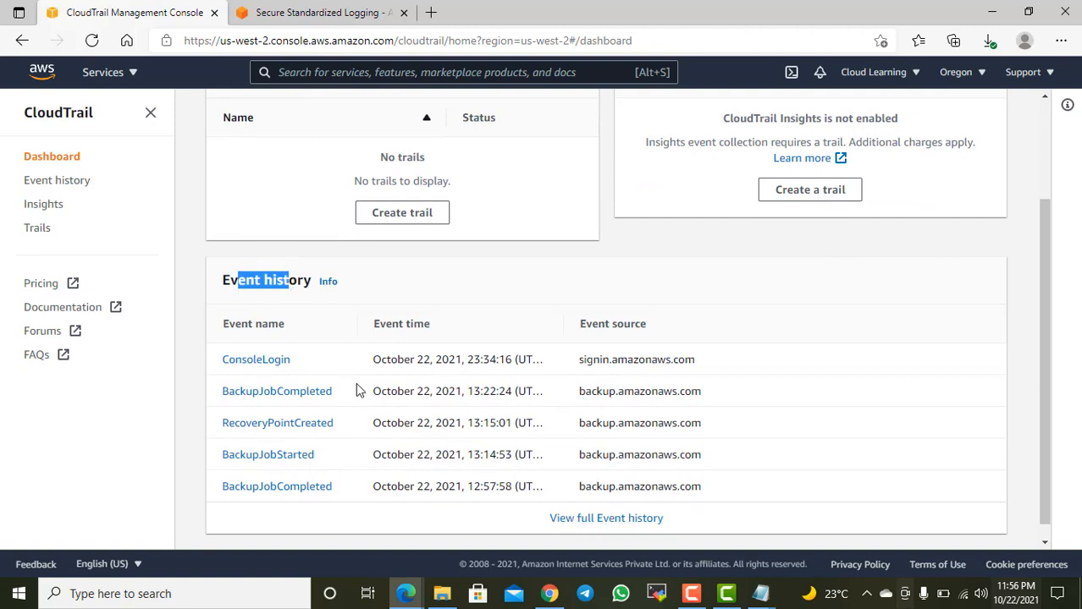
{"action": "left_click", "coordinate": [616, 520]}
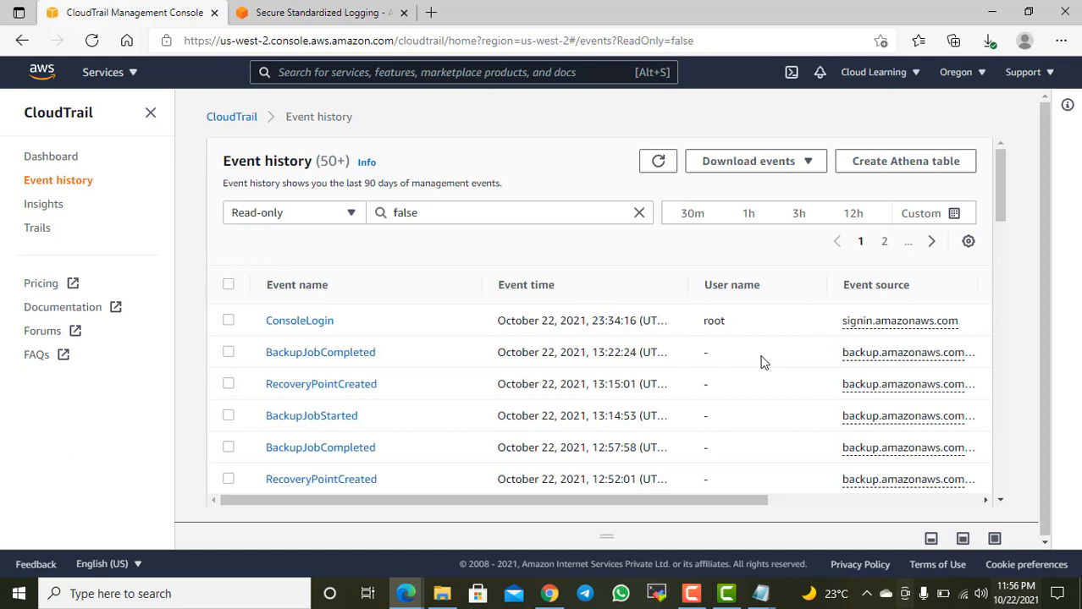
Step: Examine the event history list, checking the names, times, user names and sources of the recorded events
{"action": "left_click_drag", "start_coordinate": [713, 322], "coordinate": [739, 326]}
{"action": "scroll", "coordinate": [405, 381], "scroll_direction": "down", "scroll_amount": 2}
{"action": "scroll", "coordinate": [364, 369], "scroll_direction": "up", "scroll_amount": 1}
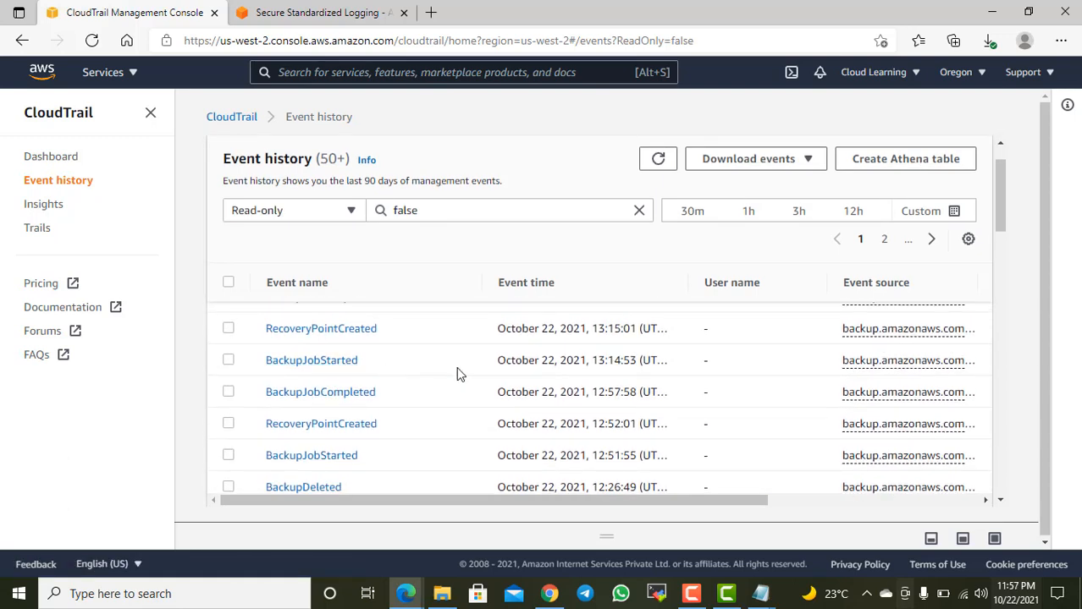
{"action": "scroll", "coordinate": [457, 373], "scroll_direction": "up", "scroll_amount": 2}
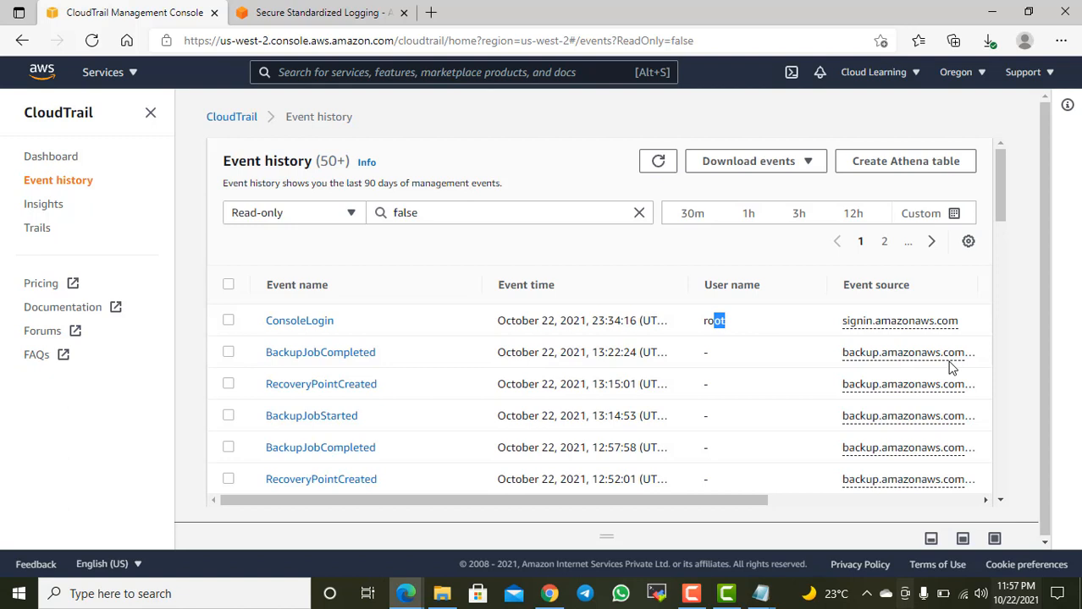
{"action": "scroll", "coordinate": [474, 410], "scroll_direction": "down", "scroll_amount": 3}
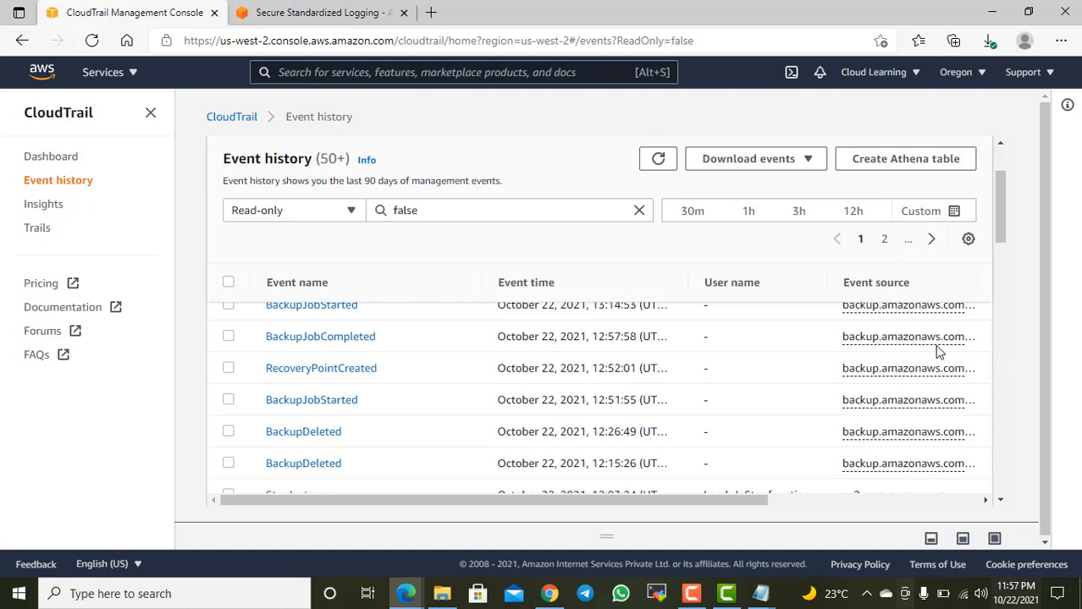
{"action": "scroll", "coordinate": [937, 352], "scroll_direction": "down", "scroll_amount": 2}
{"action": "scroll", "coordinate": [938, 353], "scroll_direction": "down", "scroll_amount": 2}
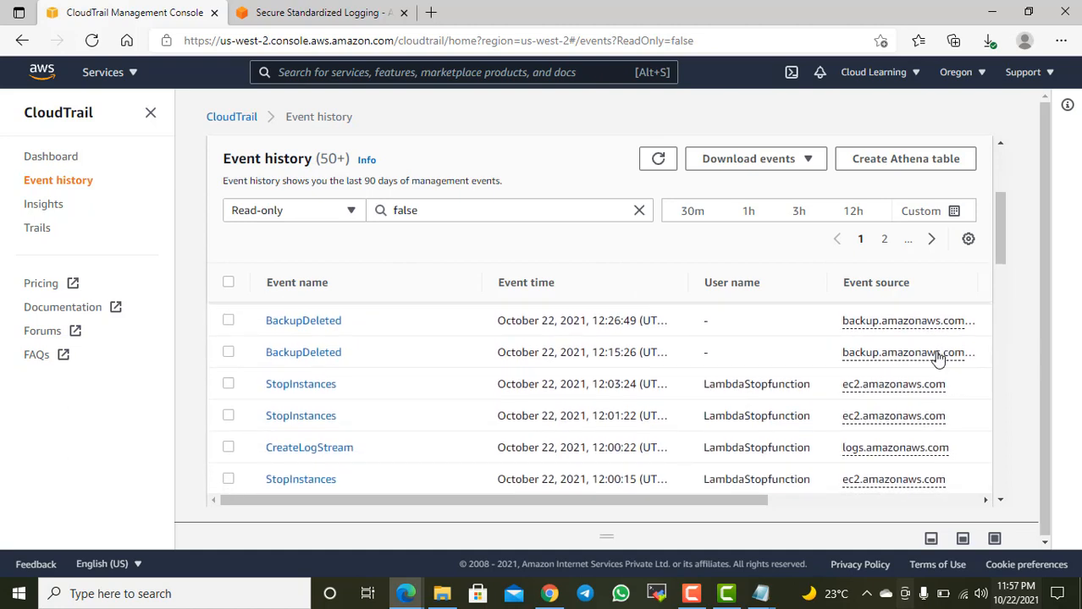
{"action": "scroll", "coordinate": [938, 355], "scroll_direction": "down", "scroll_amount": 2}
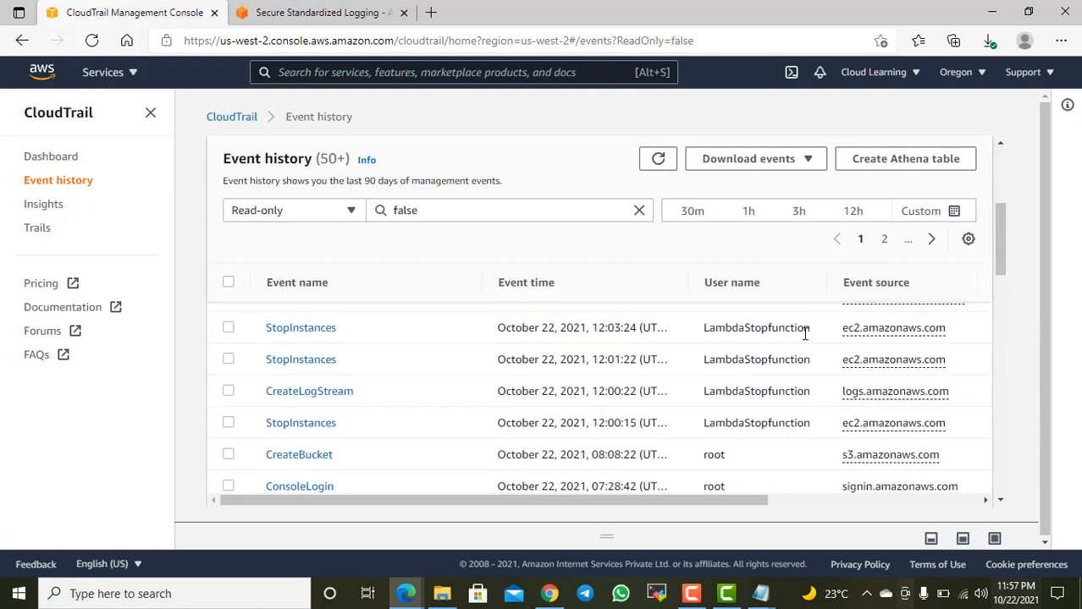
Step: Examine which users triggered the StopInstances and CreateBucket events in the event history
{"action": "left_click_drag", "start_coordinate": [750, 333], "coordinate": [797, 332]}
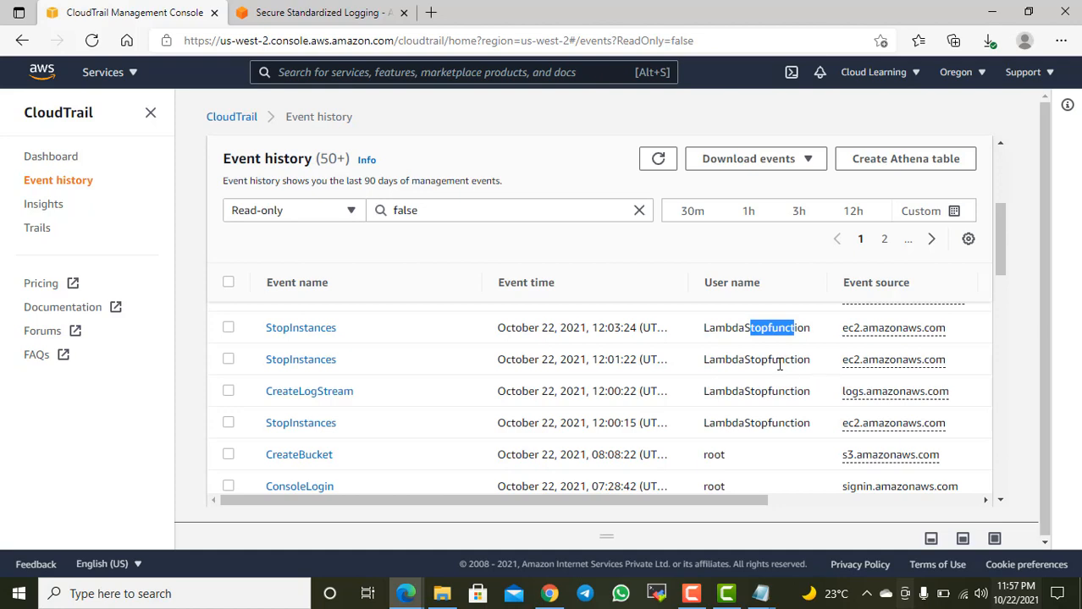
{"action": "left_click_drag", "start_coordinate": [779, 424], "coordinate": [738, 333]}
{"action": "scroll", "coordinate": [772, 419], "scroll_direction": "down", "scroll_amount": 2}
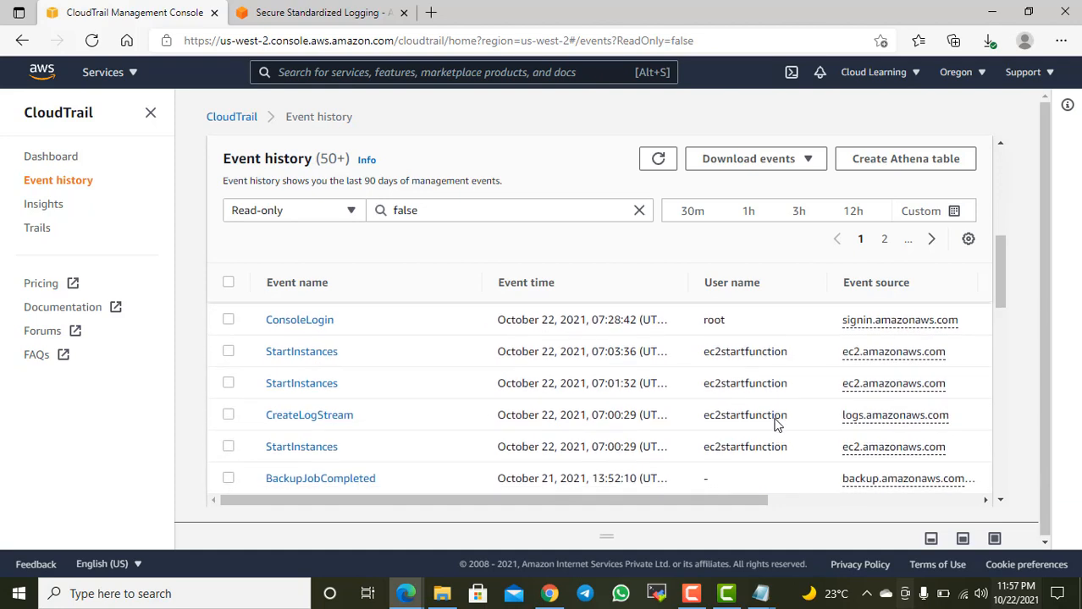
{"action": "scroll", "coordinate": [776, 416], "scroll_direction": "up", "scroll_amount": 1}
{"action": "left_click", "coordinate": [748, 346]}
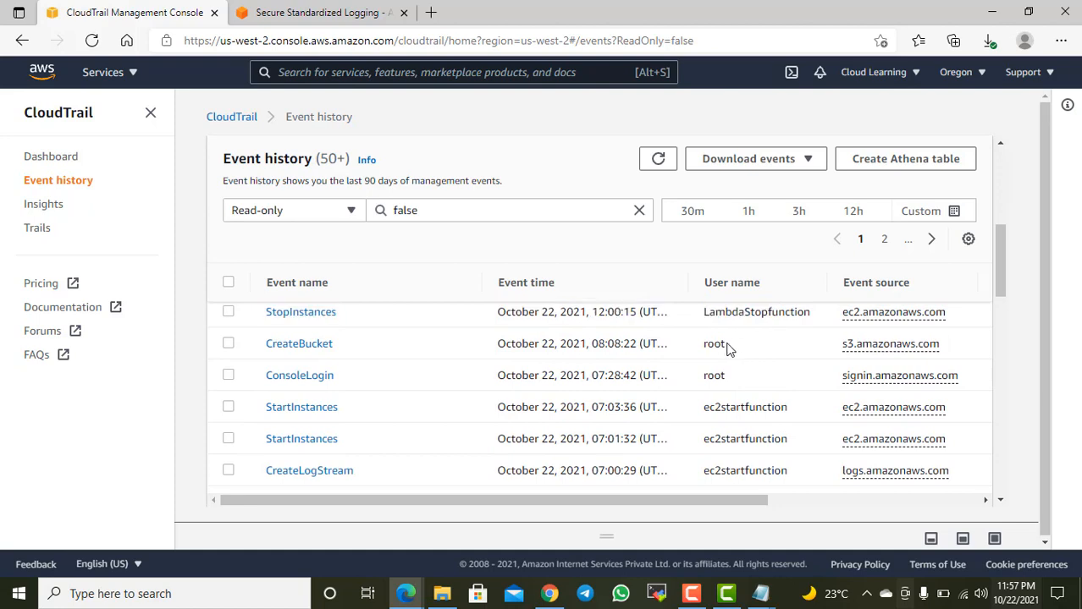
{"action": "left_click_drag", "start_coordinate": [356, 341], "coordinate": [273, 341]}
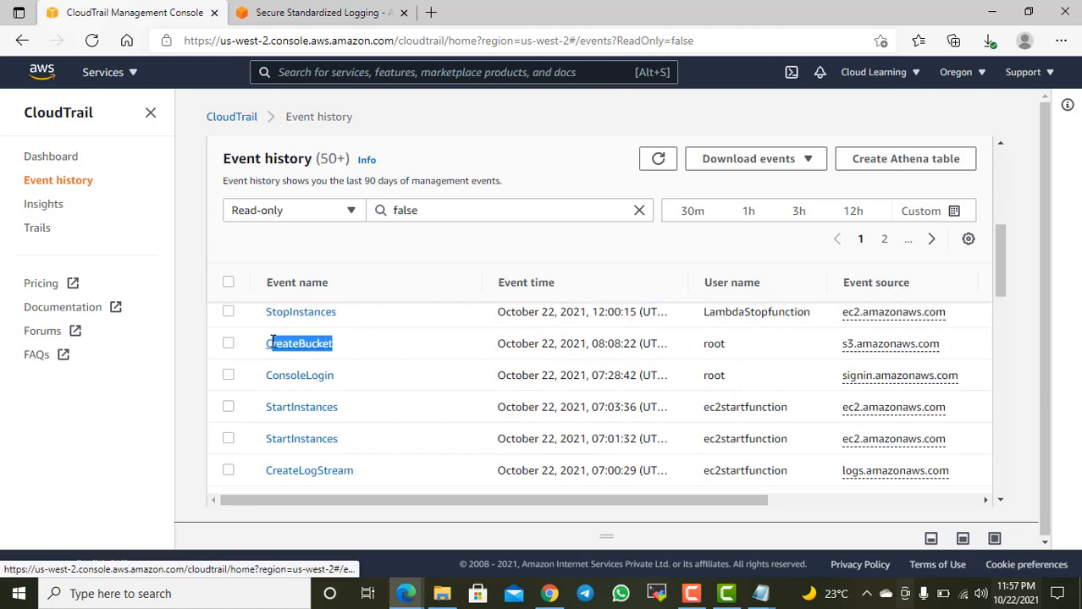
{"action": "scroll", "coordinate": [737, 359], "scroll_direction": "up", "scroll_amount": 3}
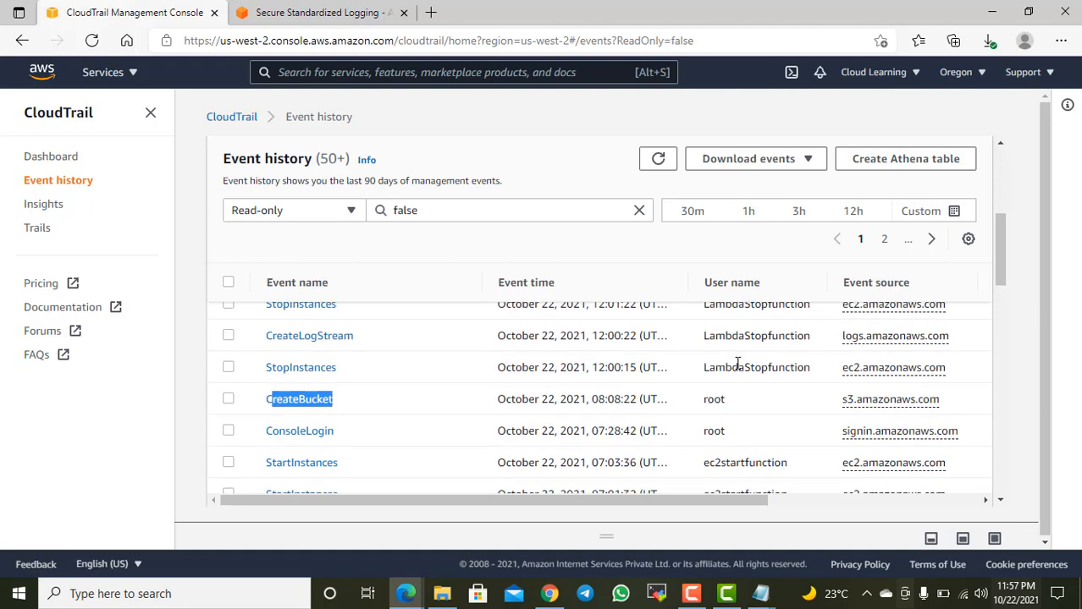
{"action": "scroll", "coordinate": [782, 372], "scroll_direction": "up", "scroll_amount": 2}
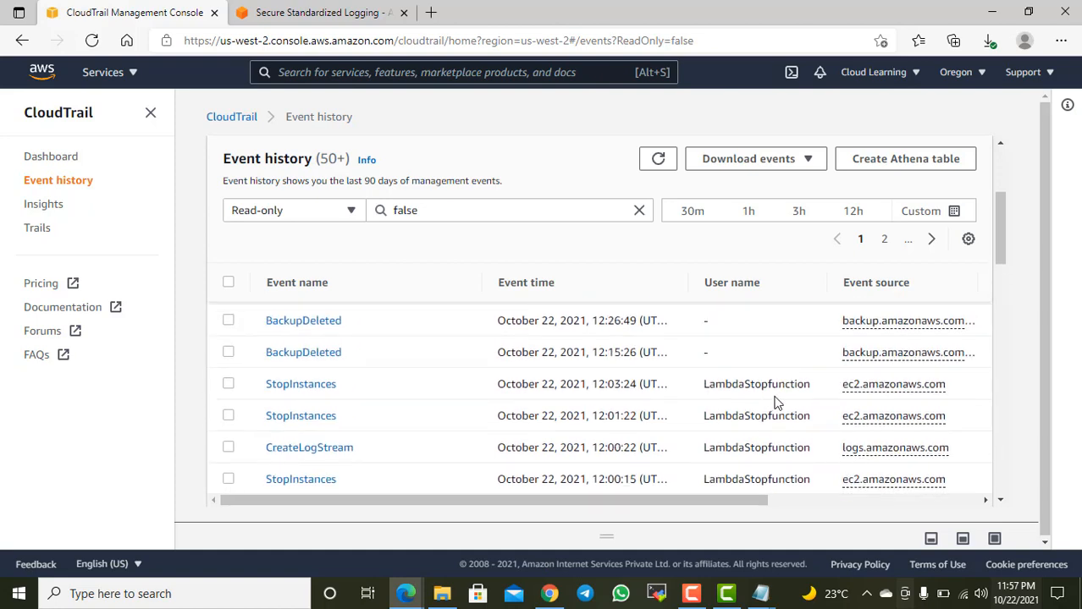
Step: Compare the user names recorded for the StopInstances, CreateBucket, ConsoleLogin and StartInstances events
{"action": "scroll", "coordinate": [791, 412], "scroll_direction": "down", "scroll_amount": 2}
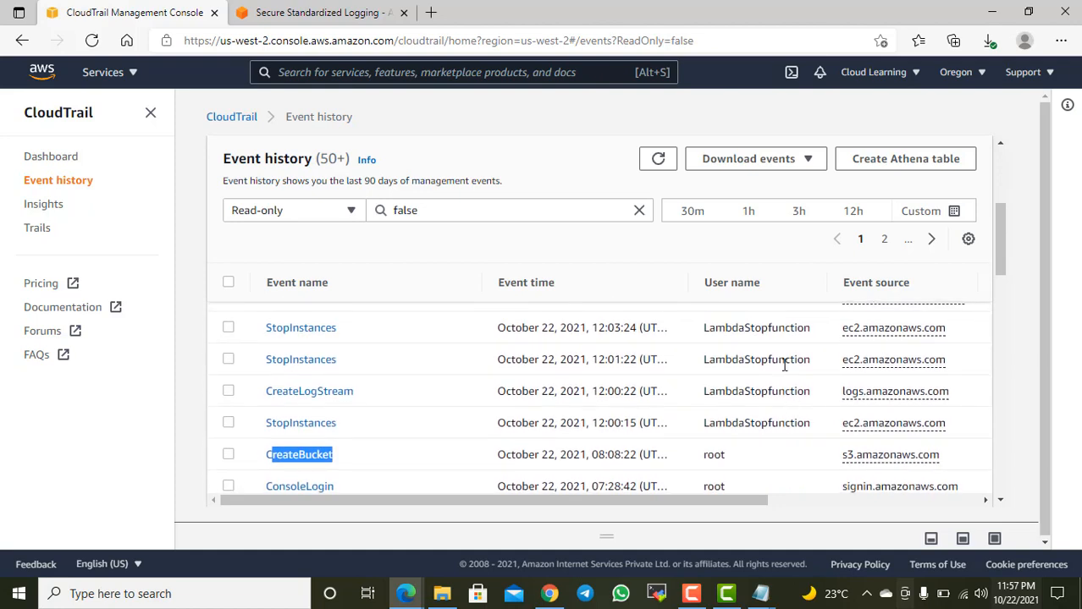
{"action": "left_click_drag", "start_coordinate": [806, 360], "coordinate": [727, 362]}
{"action": "scroll", "coordinate": [743, 391], "scroll_direction": "down", "scroll_amount": 3}
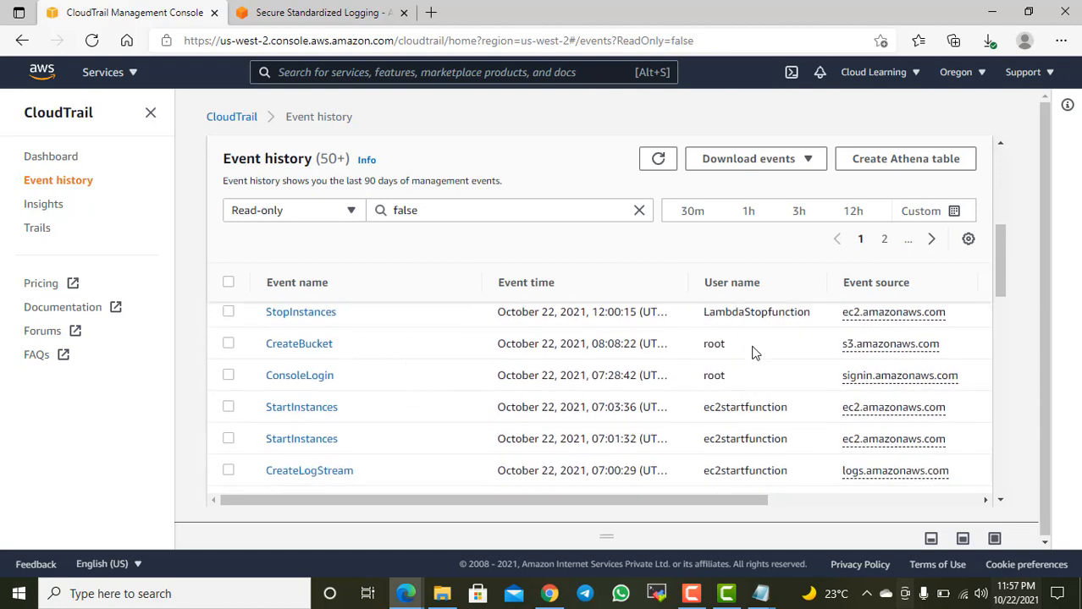
{"action": "left_click_drag", "start_coordinate": [750, 349], "coordinate": [715, 346]}
{"action": "scroll", "coordinate": [787, 410], "scroll_direction": "down", "scroll_amount": 3}
{"action": "scroll", "coordinate": [804, 415], "scroll_direction": "up", "scroll_amount": 2}
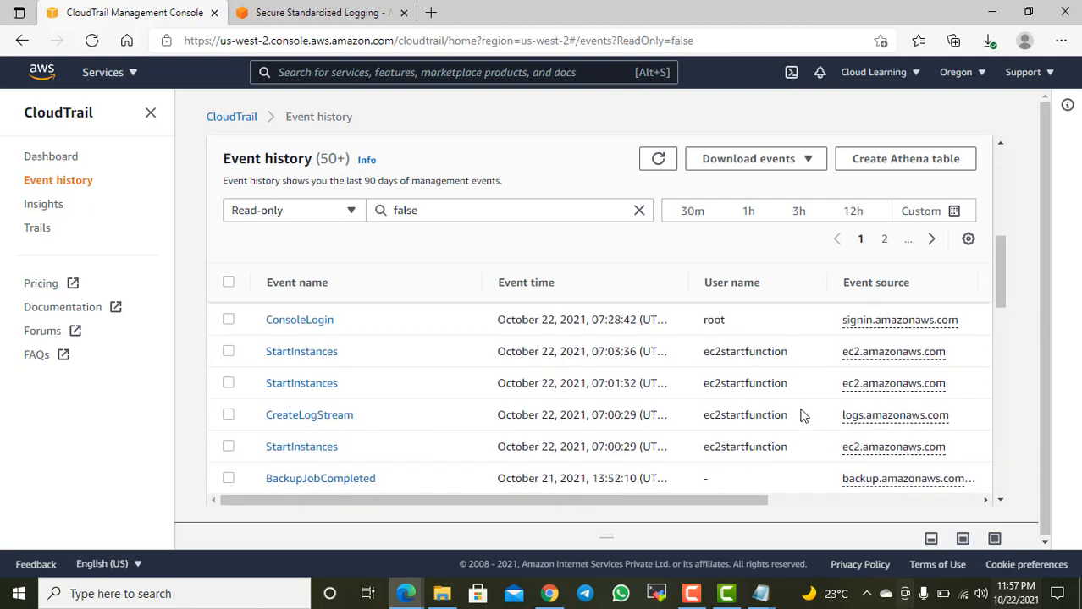
{"action": "left_click_drag", "start_coordinate": [789, 385], "coordinate": [738, 387]}
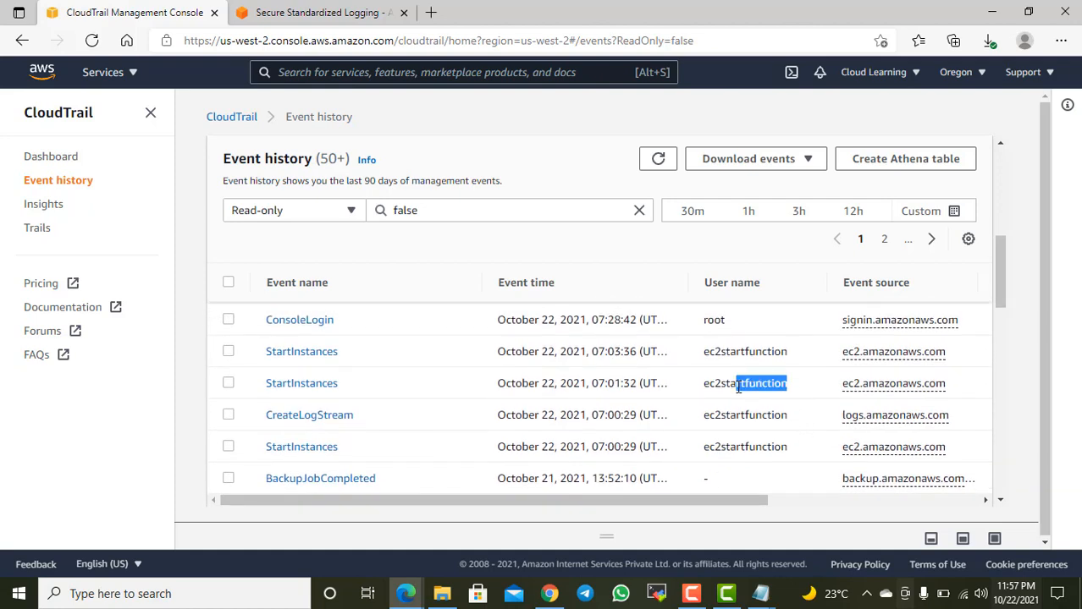
{"action": "scroll", "coordinate": [742, 398], "scroll_direction": "down", "scroll_amount": 5}
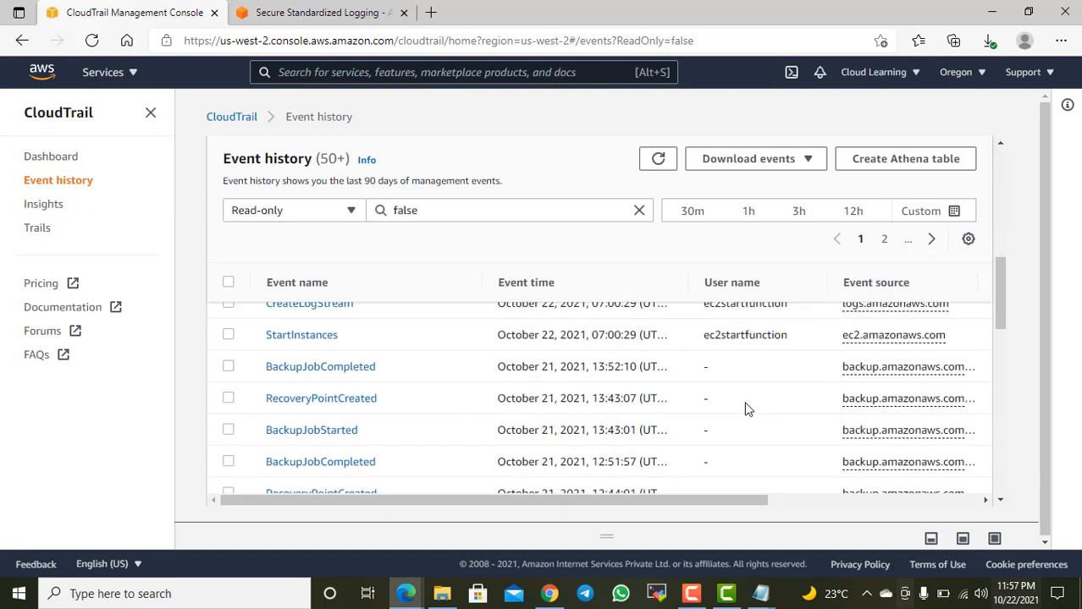
Step: Examine the older read-only=false events, continuing onto the second page of the event history
{"action": "scroll", "coordinate": [749, 423], "scroll_direction": "down", "scroll_amount": 6}
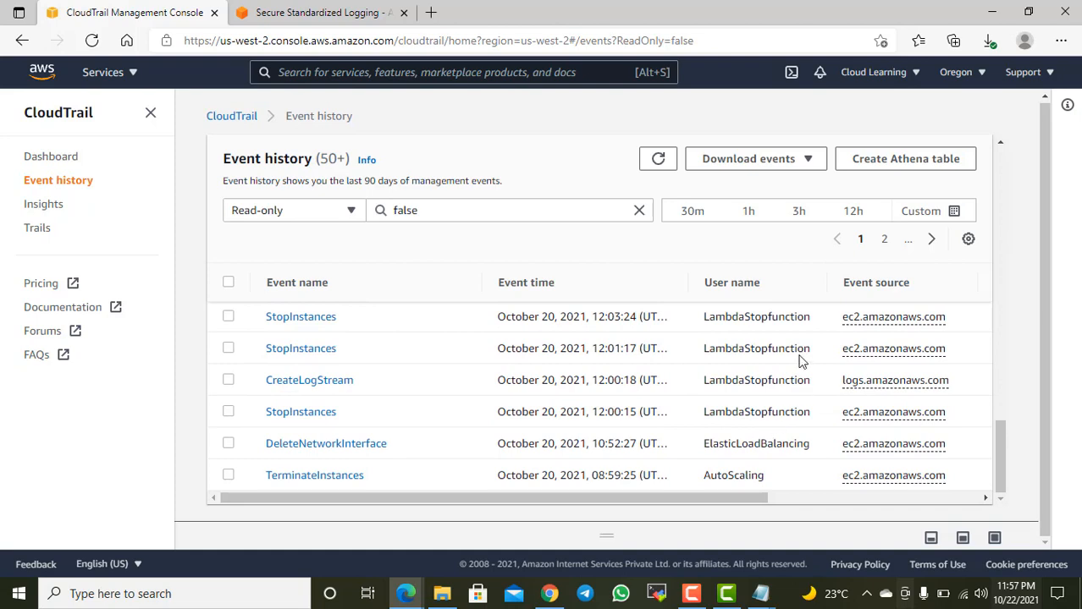
{"action": "left_click", "coordinate": [931, 241]}
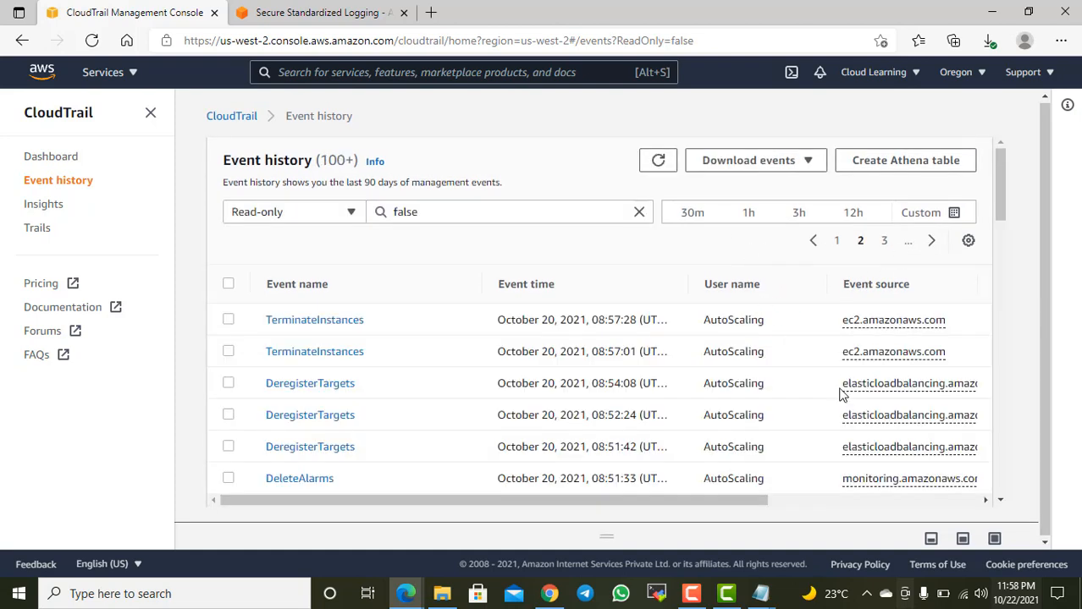
{"action": "scroll", "coordinate": [840, 394], "scroll_direction": "down", "scroll_amount": 1}
{"action": "scroll", "coordinate": [840, 393], "scroll_direction": "up", "scroll_amount": 2}
Step: Set the event history's lookup attribute to AWS access key and ready its value entry
{"action": "left_click", "coordinate": [319, 211]}
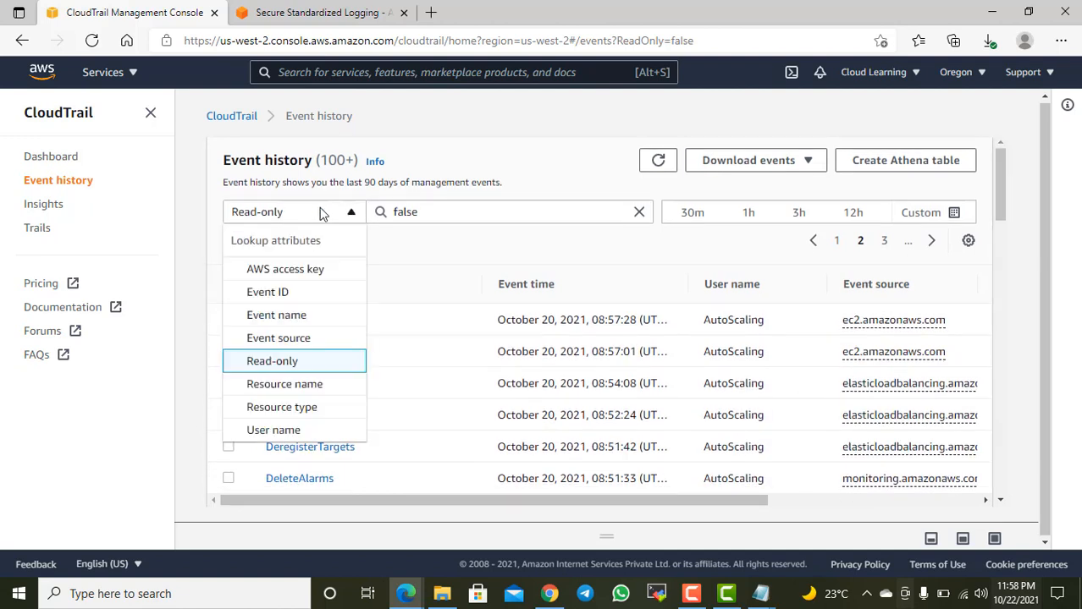
{"action": "left_click", "coordinate": [285, 271]}
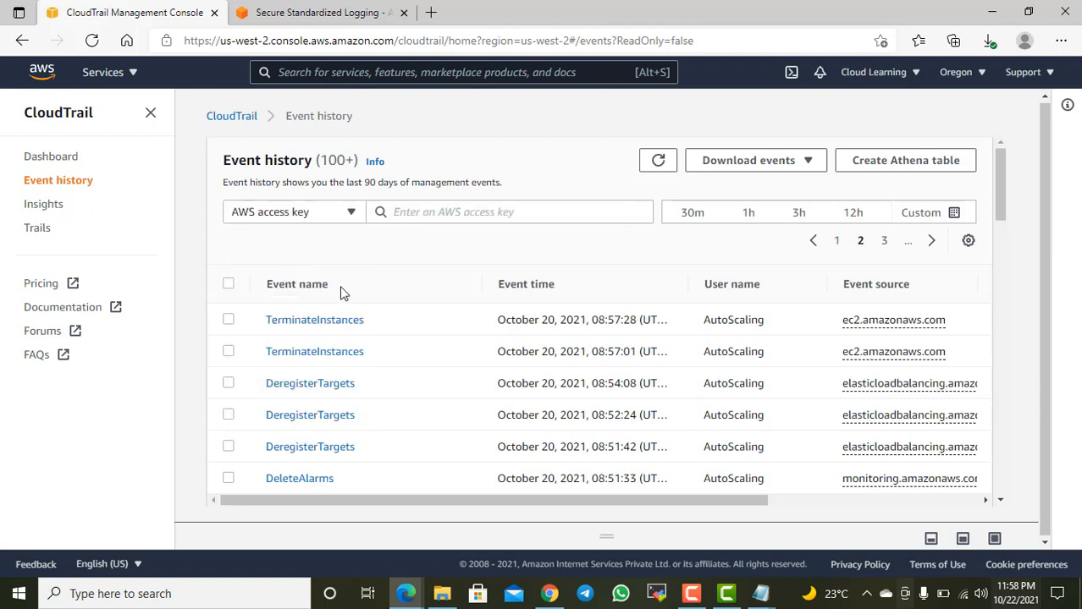
{"action": "left_click", "coordinate": [462, 215]}
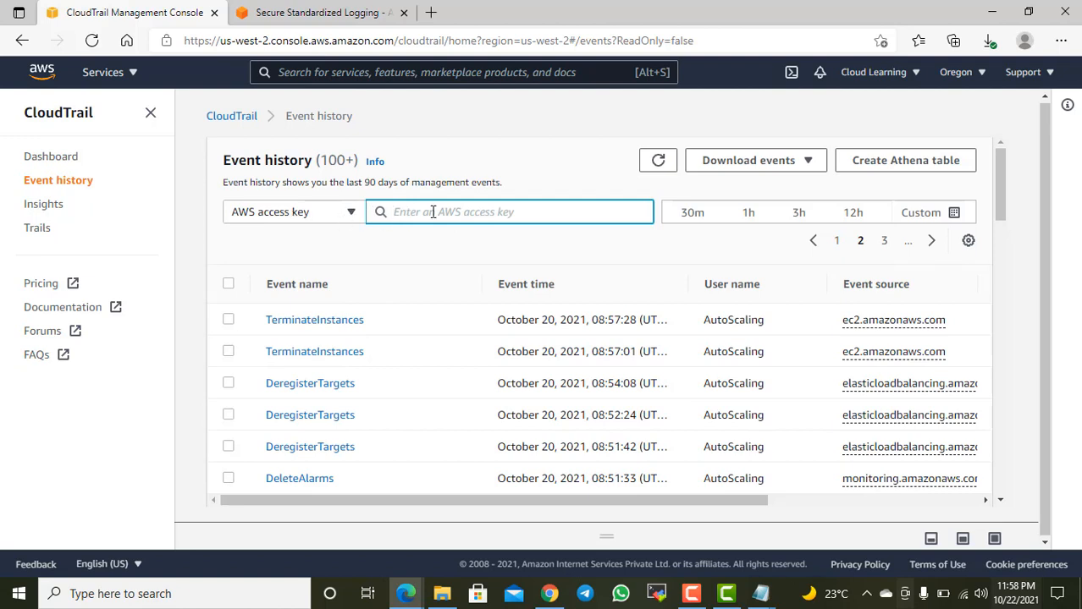
Step: Look up events by the event name ConsoleLogin, copied from the event list, and examine the matching entries
{"action": "left_click", "coordinate": [332, 217]}
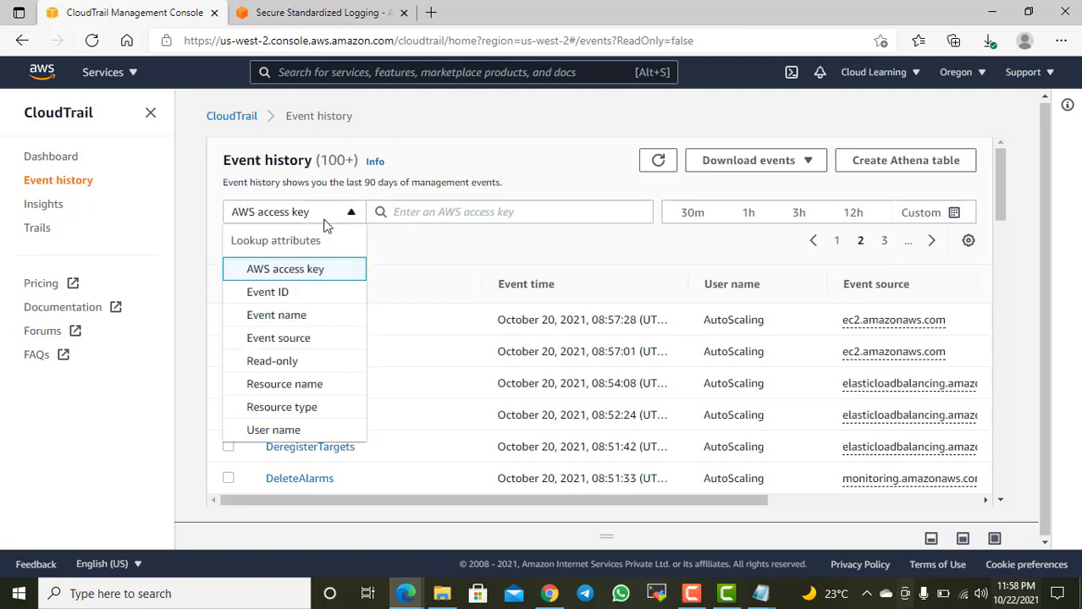
{"action": "left_click", "coordinate": [293, 316]}
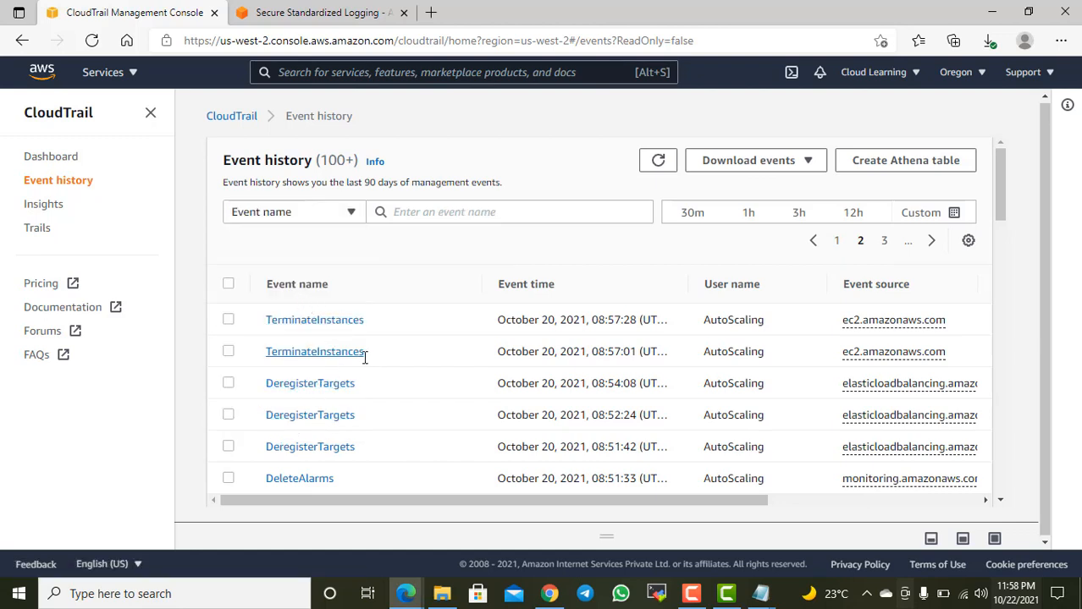
{"action": "scroll", "coordinate": [366, 391], "scroll_direction": "down", "scroll_amount": 2}
{"action": "scroll", "coordinate": [366, 400], "scroll_direction": "down", "scroll_amount": 4}
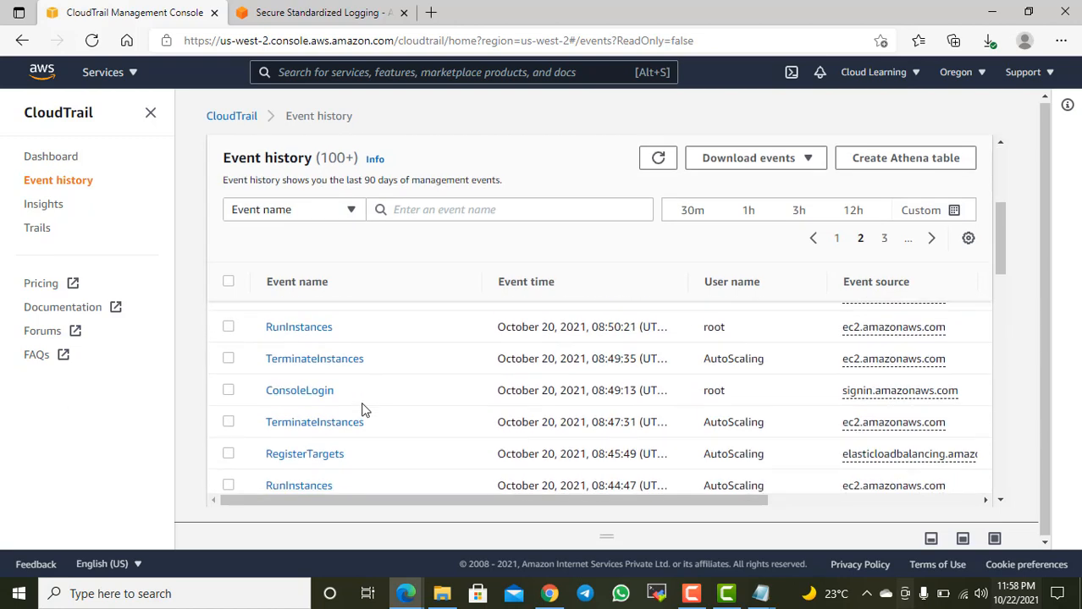
{"action": "double_click", "coordinate": [300, 393]}
{"action": "key", "text": "ctrl+c"}
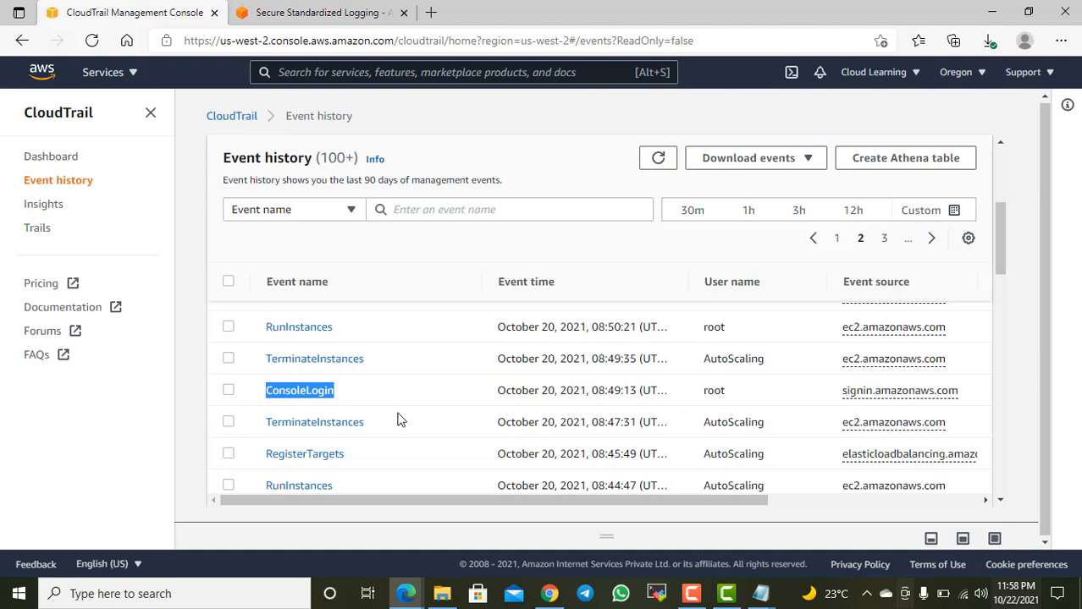
{"action": "left_click", "coordinate": [418, 208]}
{"action": "key", "text": "ctrl+v"}
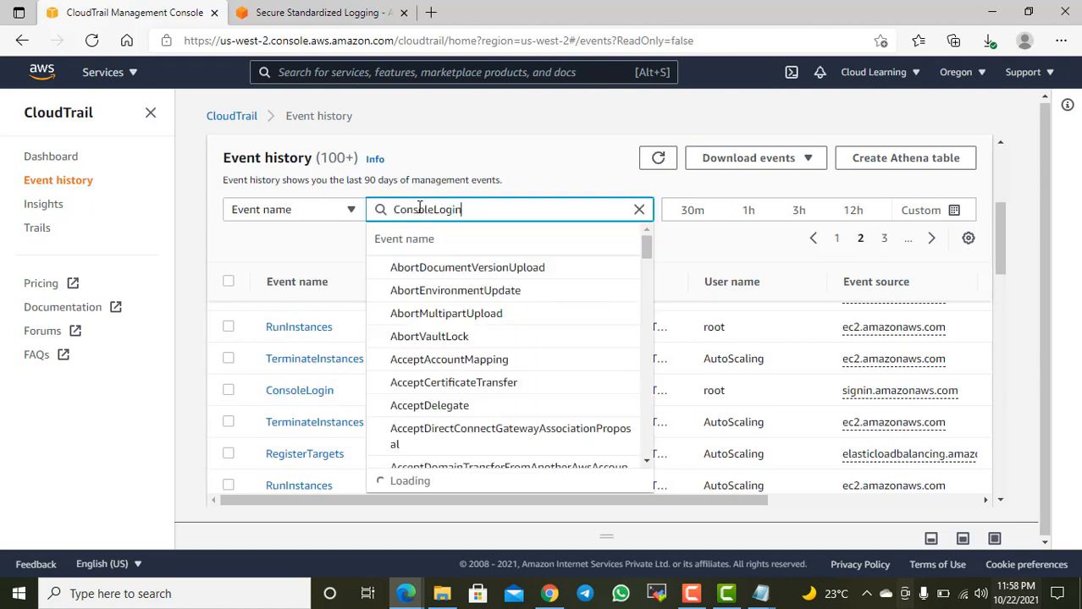
{"action": "left_click", "coordinate": [433, 272]}
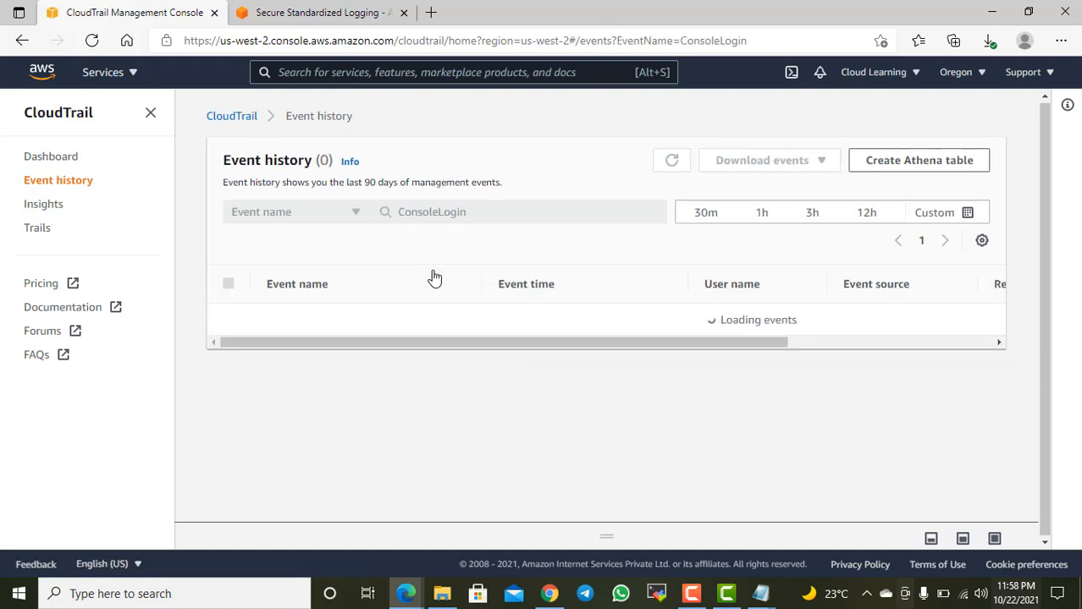
{"action": "scroll", "coordinate": [558, 372], "scroll_direction": "down", "scroll_amount": 3}
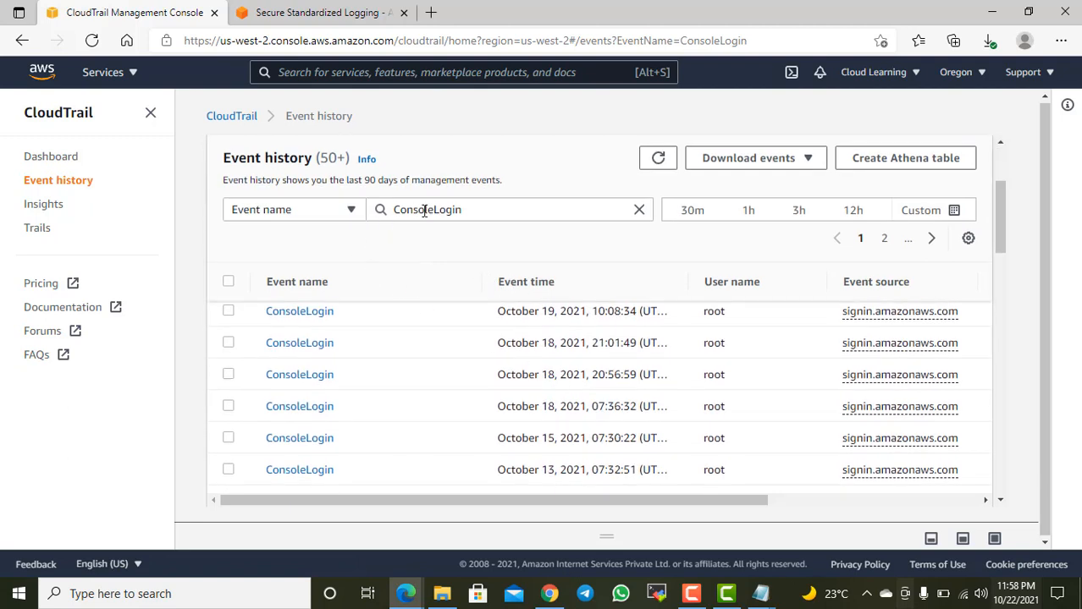
Step: Clear the ConsoleLogin filter while keeping Event name as the lookup attribute
{"action": "left_click", "coordinate": [345, 210]}
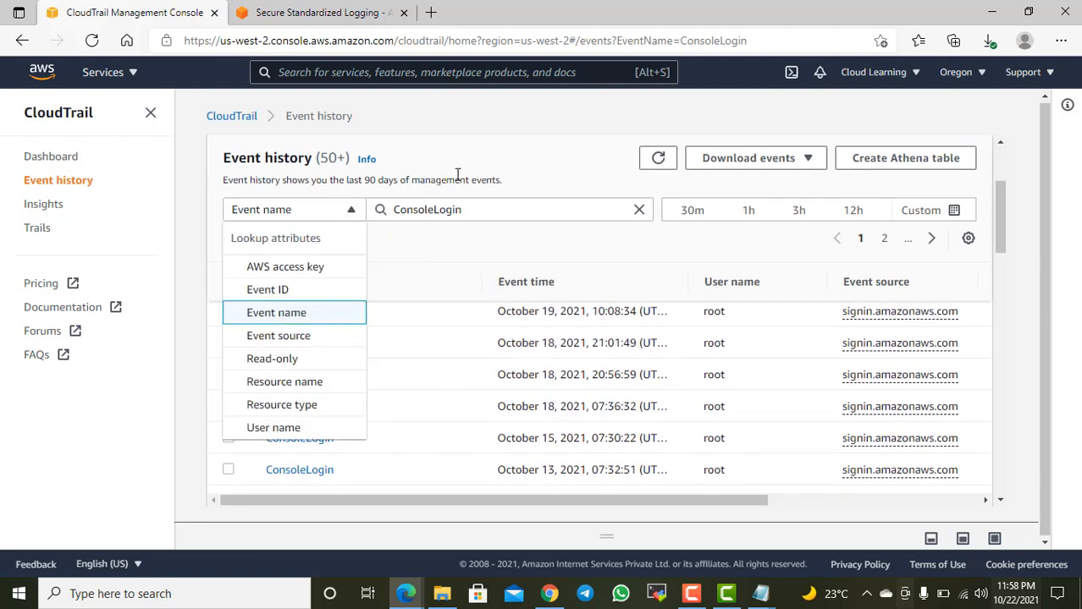
{"action": "left_click", "coordinate": [322, 317]}
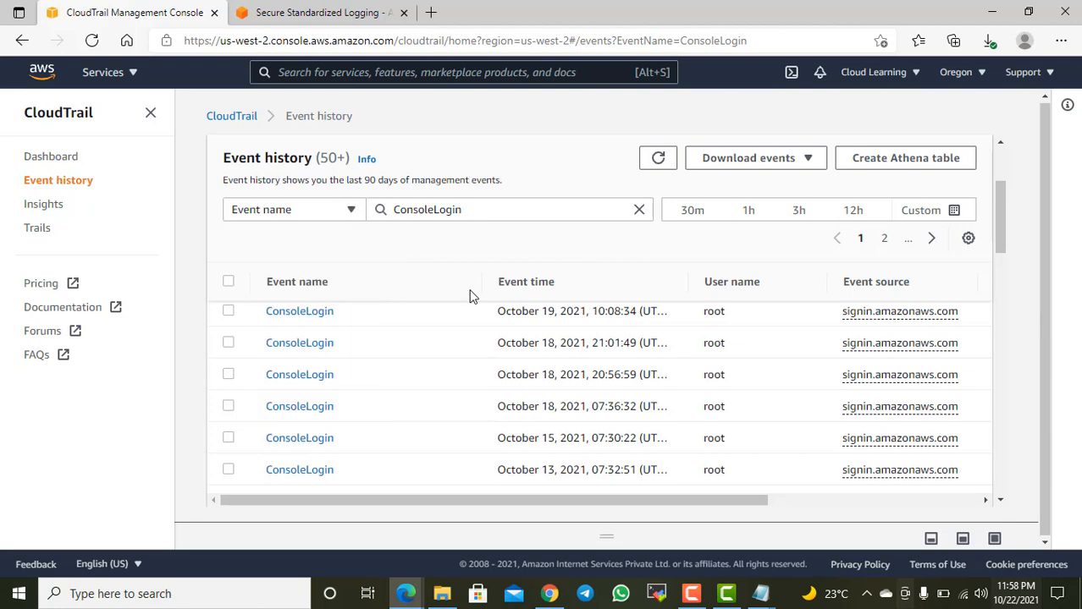
{"action": "left_click", "coordinate": [641, 210]}
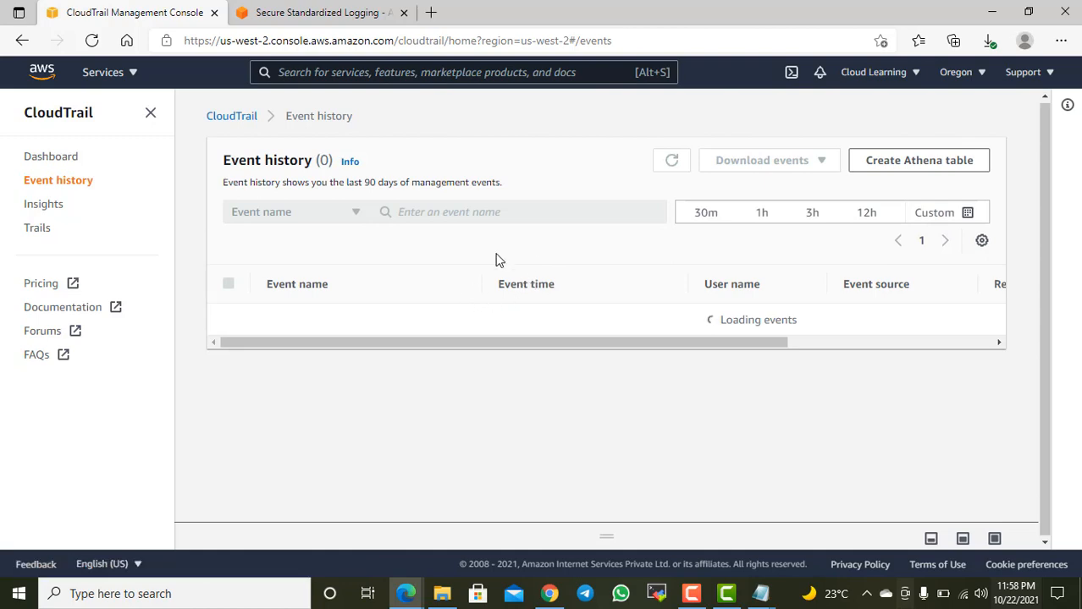
Step: Examine the unfiltered event history, checking the names, users and sources of the events on the first page
{"action": "scroll", "coordinate": [346, 370], "scroll_direction": "down", "scroll_amount": 3}
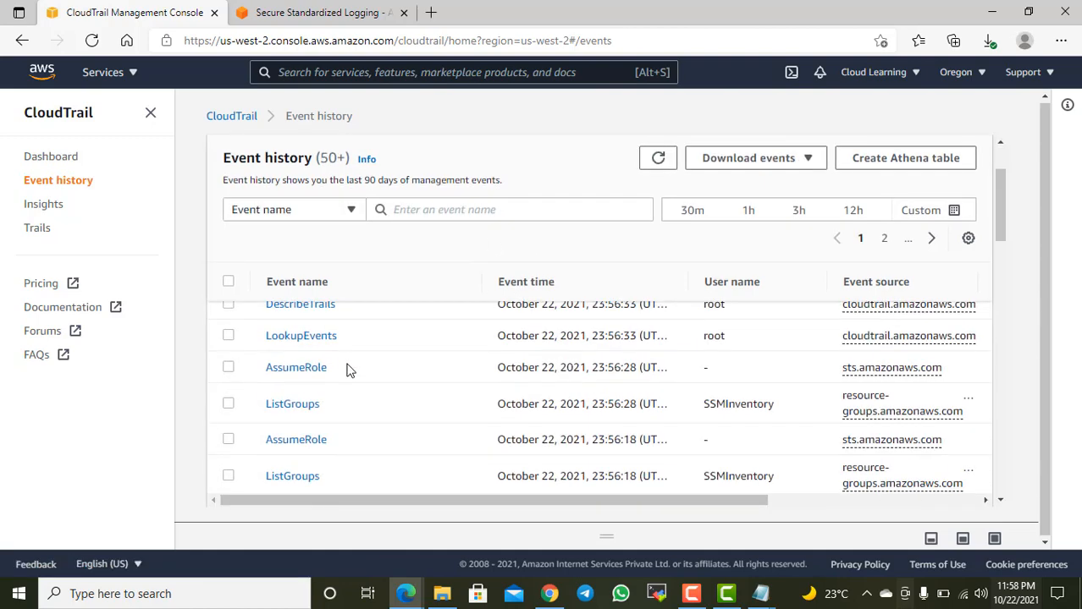
{"action": "scroll", "coordinate": [307, 374], "scroll_direction": "down", "scroll_amount": 2}
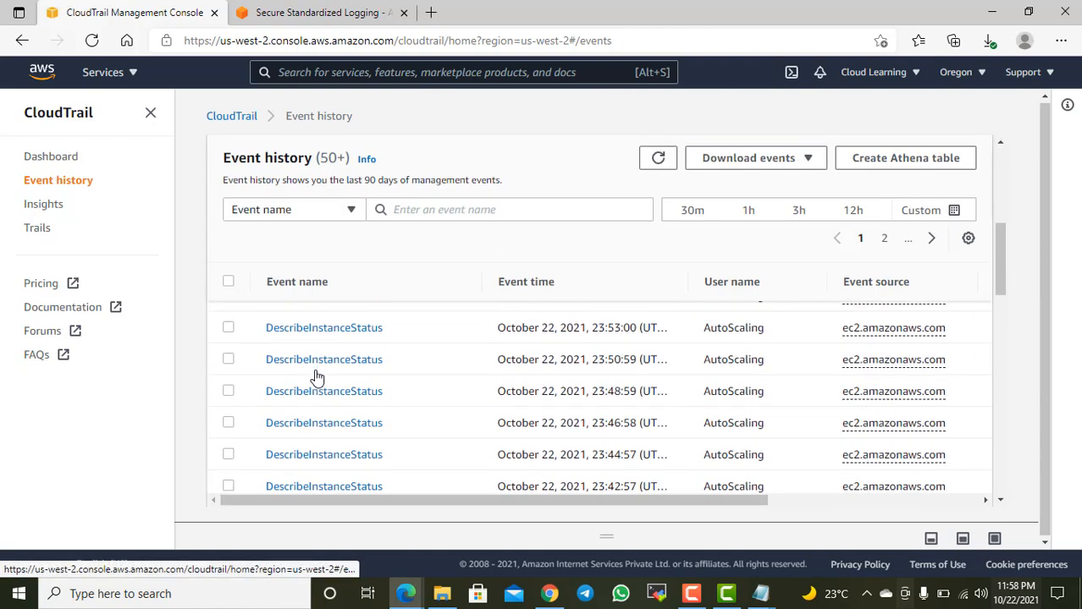
{"action": "scroll", "coordinate": [398, 383], "scroll_direction": "down", "scroll_amount": 3}
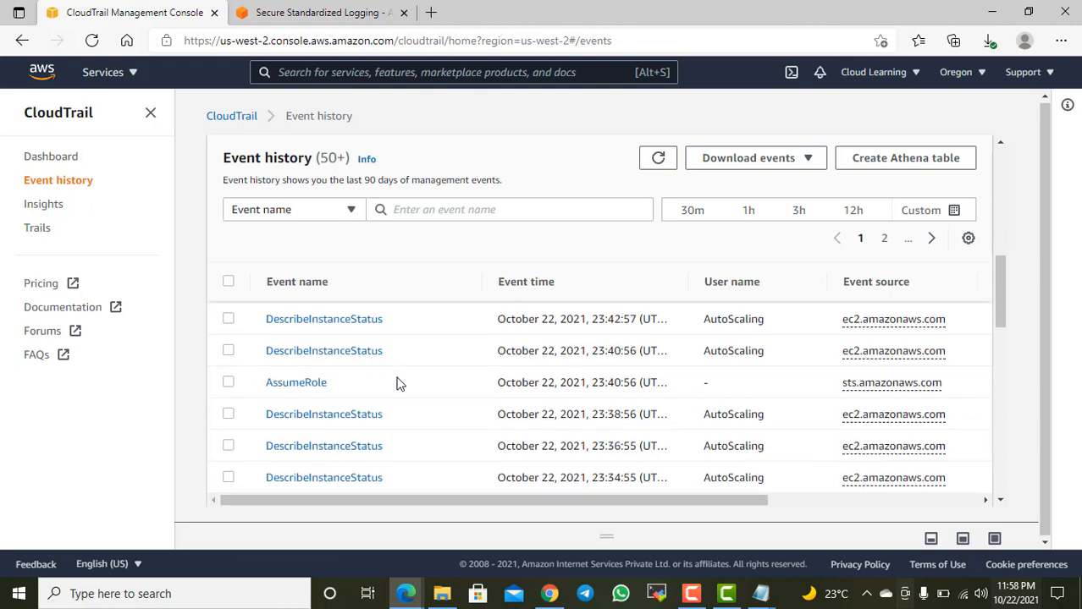
{"action": "scroll", "coordinate": [343, 386], "scroll_direction": "down", "scroll_amount": 3}
{"action": "scroll", "coordinate": [347, 389], "scroll_direction": "down", "scroll_amount": 5}
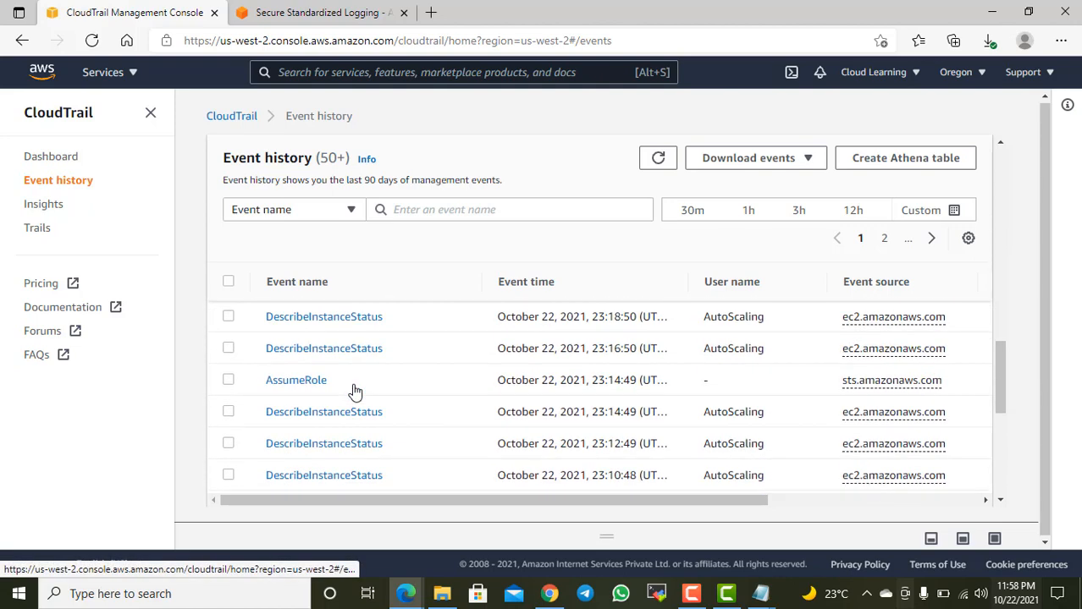
{"action": "scroll", "coordinate": [351, 387], "scroll_direction": "down", "scroll_amount": 3}
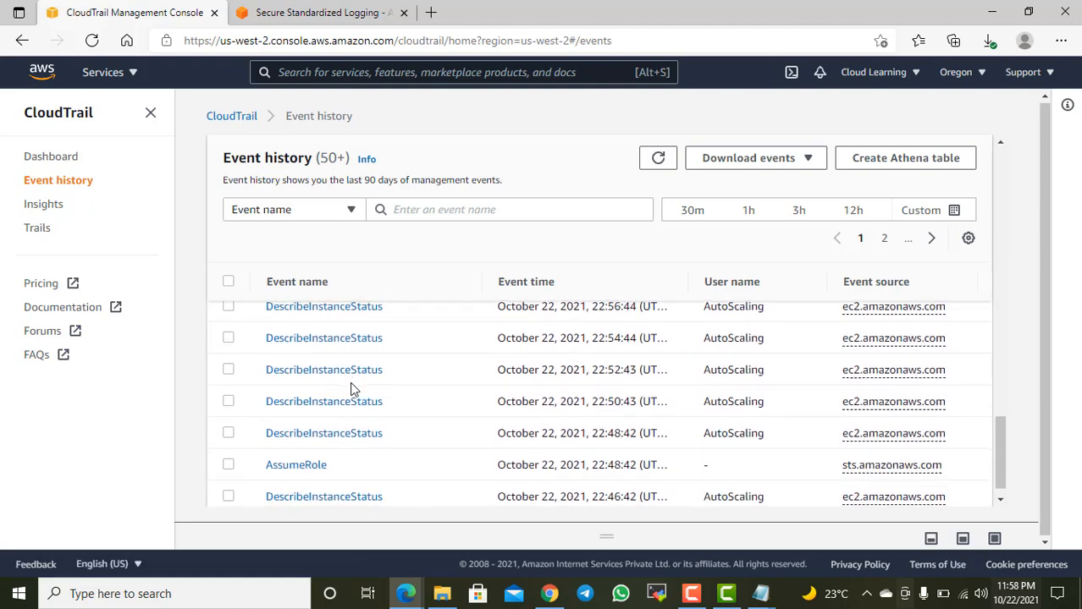
{"action": "scroll", "coordinate": [359, 386], "scroll_direction": "up", "scroll_amount": 2}
{"action": "scroll", "coordinate": [365, 383], "scroll_direction": "up", "scroll_amount": 10}
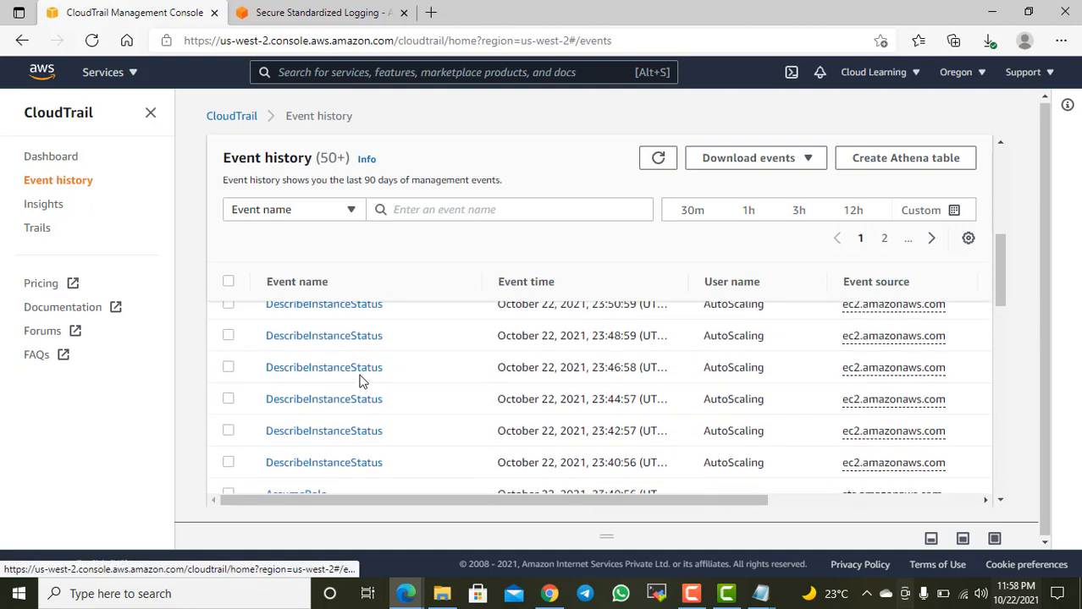
Step: Browse the event names suggested for the Event name lookup without choosing one
{"action": "left_click", "coordinate": [519, 210]}
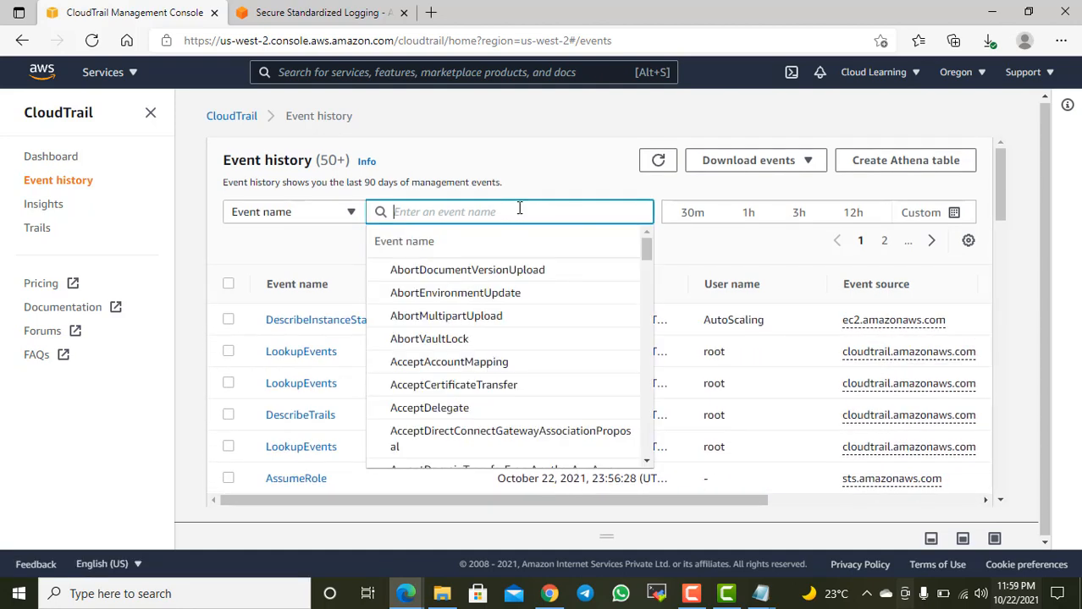
{"action": "scroll", "coordinate": [495, 313], "scroll_direction": "down", "scroll_amount": 1}
{"action": "scroll", "coordinate": [495, 315], "scroll_direction": "down", "scroll_amount": 8}
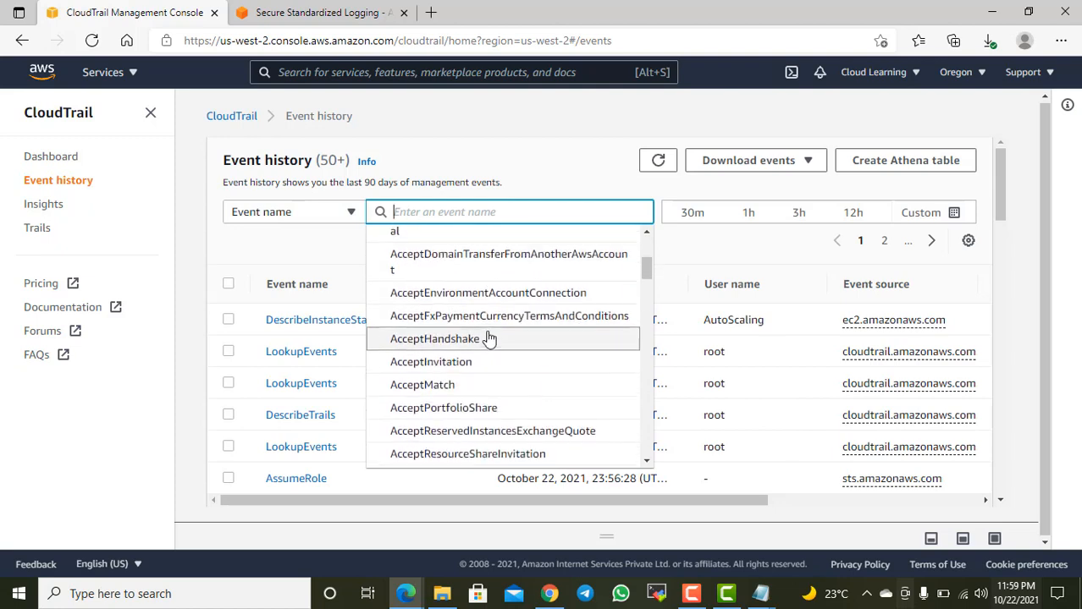
{"action": "scroll", "coordinate": [508, 339], "scroll_direction": "down", "scroll_amount": 5}
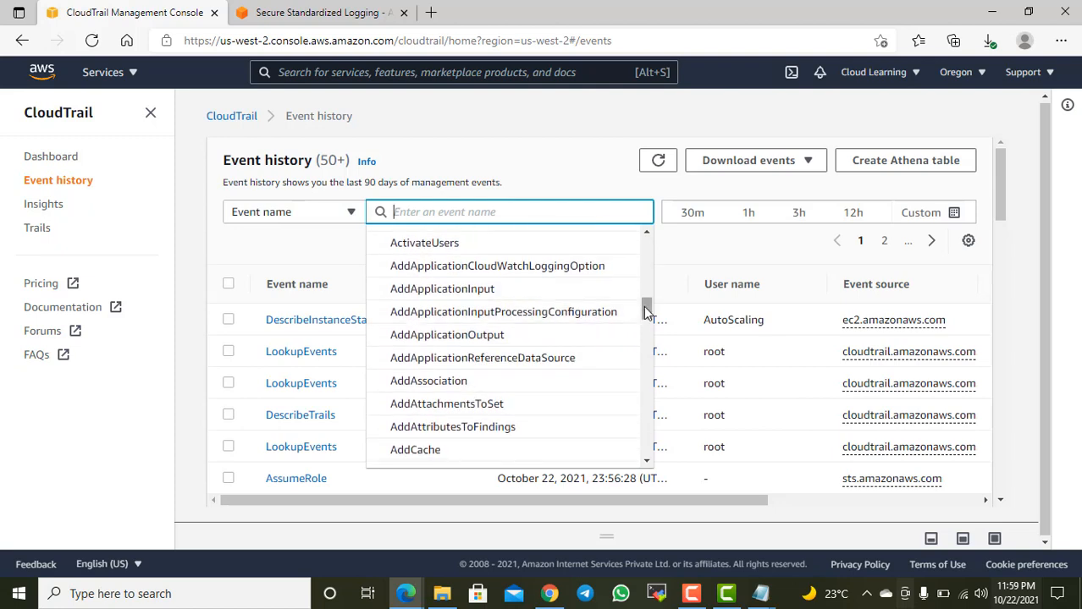
{"action": "scroll", "coordinate": [618, 406], "scroll_direction": "down", "scroll_amount": 10}
{"action": "left_click", "coordinate": [538, 163]}
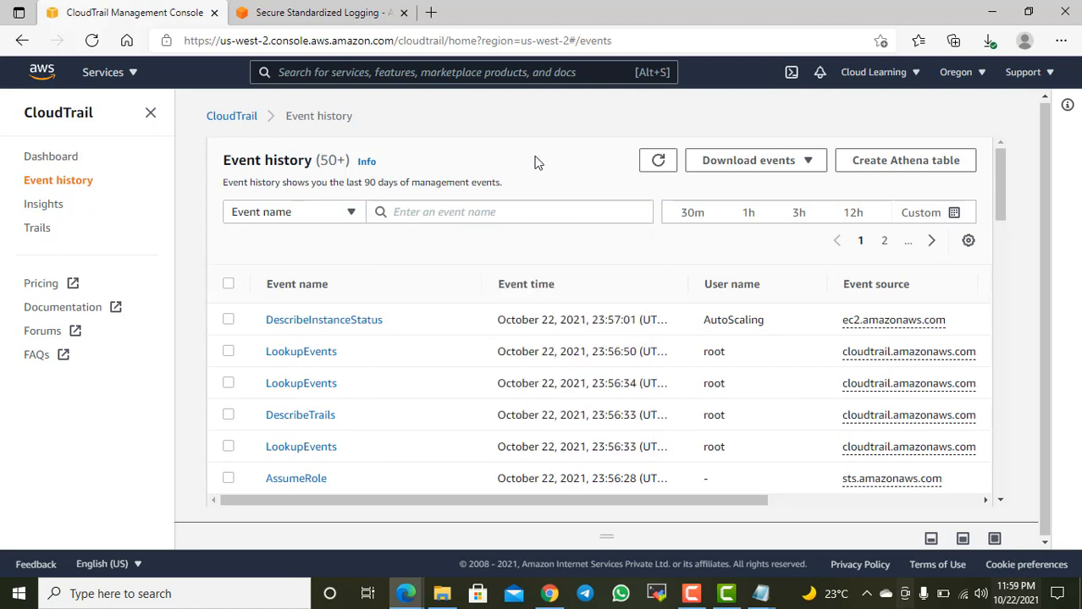
Step: Look over the recent events again and check which file formats are offered for downloading them
{"action": "scroll", "coordinate": [364, 367], "scroll_direction": "down", "scroll_amount": 8}
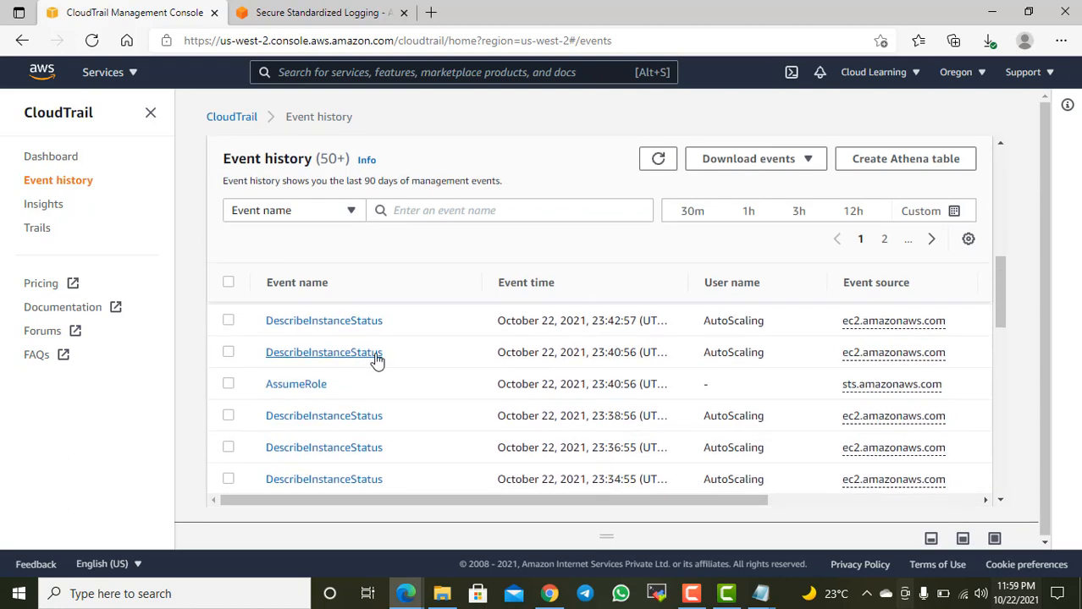
{"action": "scroll", "coordinate": [385, 347], "scroll_direction": "up", "scroll_amount": 7}
{"action": "scroll", "coordinate": [381, 341], "scroll_direction": "up", "scroll_amount": 3}
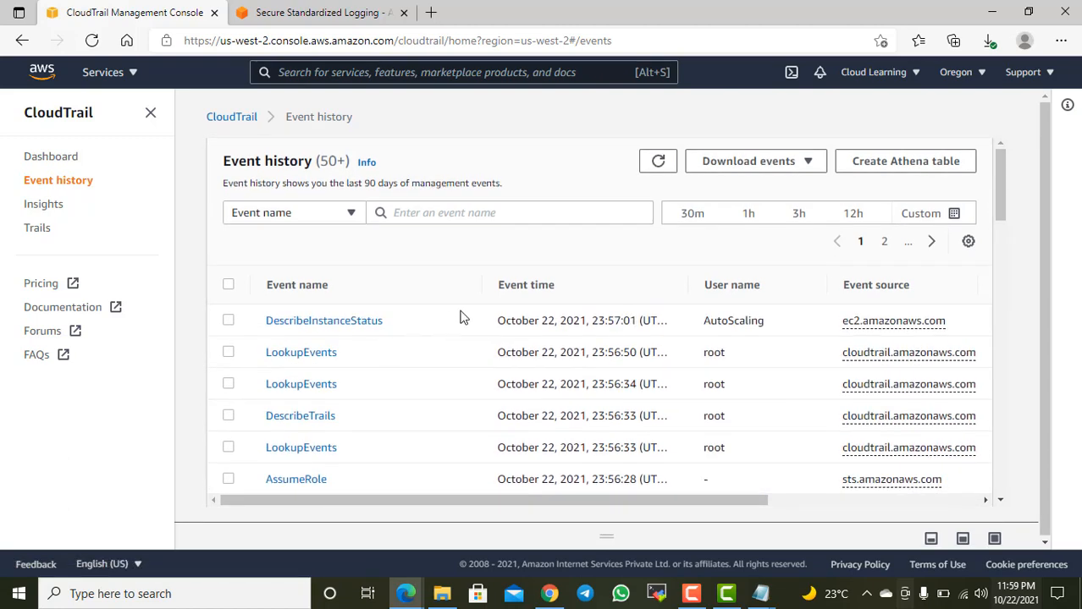
{"action": "scroll", "coordinate": [356, 405], "scroll_direction": "down", "scroll_amount": 2}
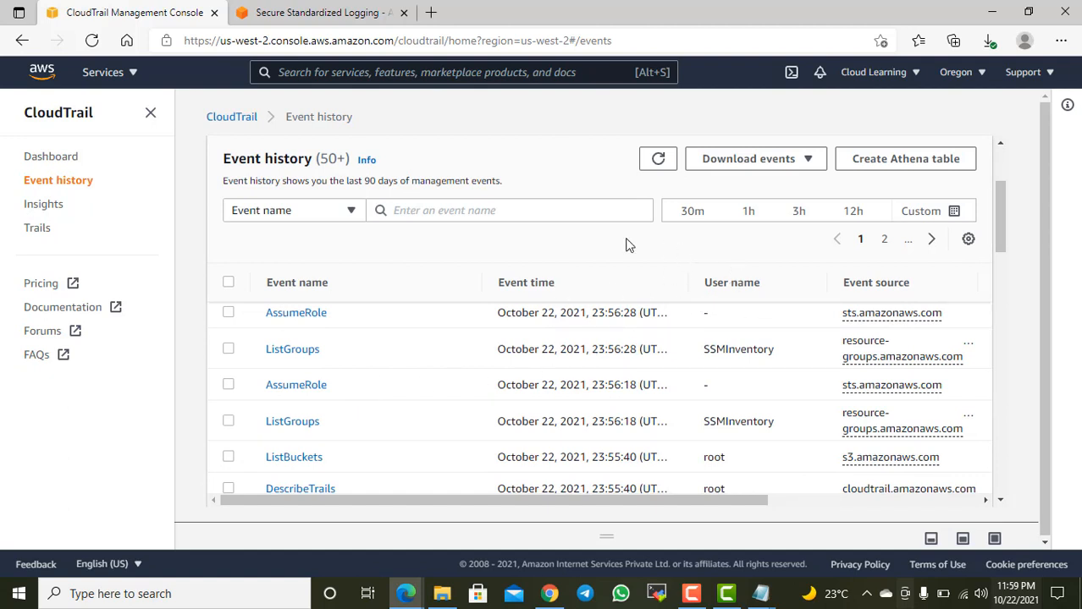
{"action": "scroll", "coordinate": [376, 388], "scroll_direction": "down", "scroll_amount": 8}
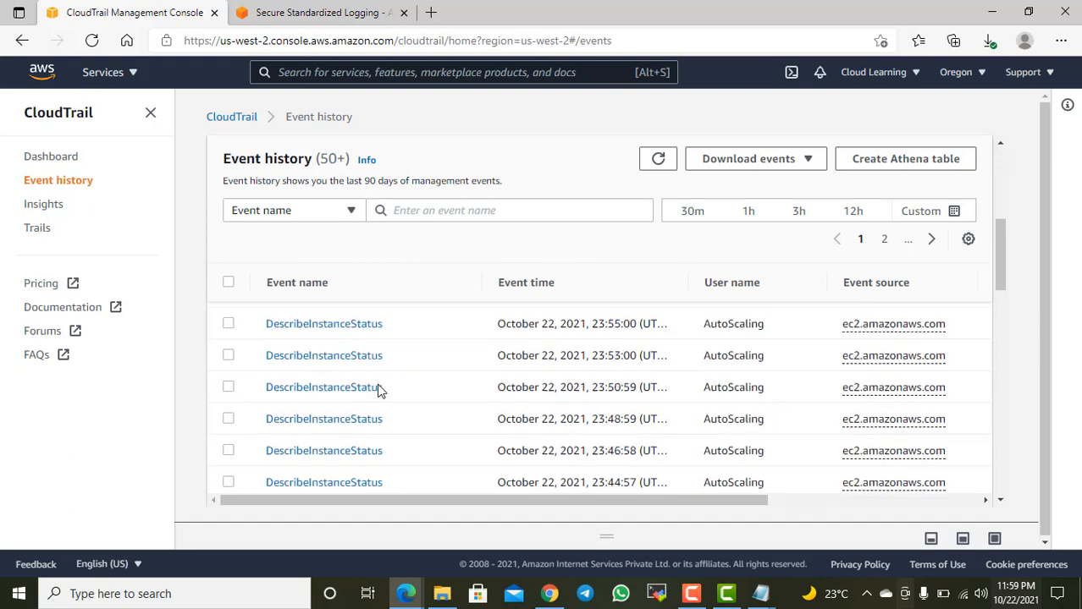
{"action": "scroll", "coordinate": [379, 388], "scroll_direction": "down", "scroll_amount": 10}
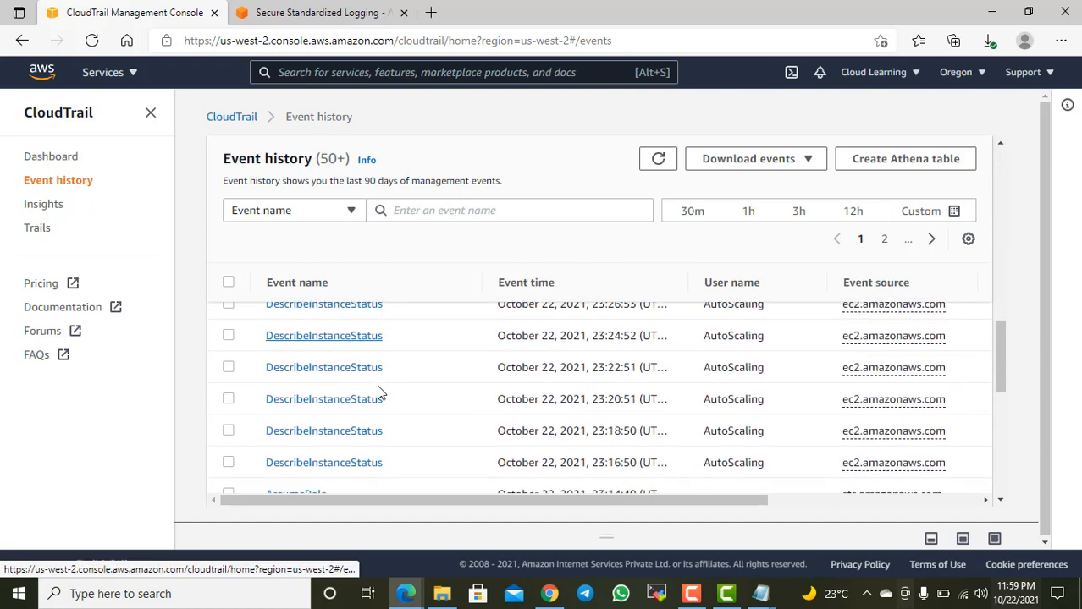
{"action": "scroll", "coordinate": [898, 321], "scroll_direction": "up", "scroll_amount": 15}
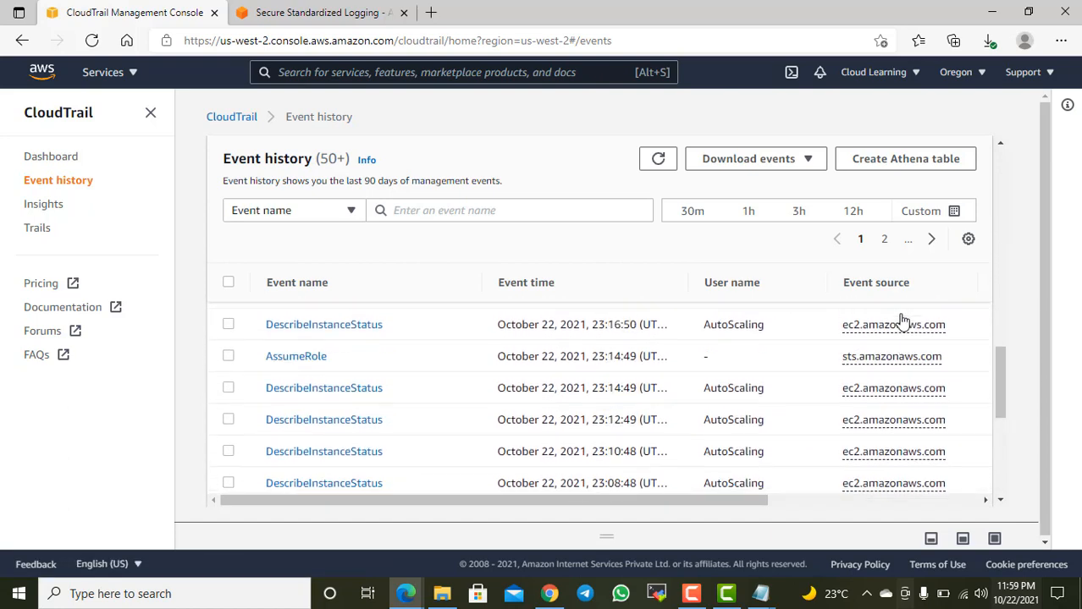
{"action": "left_click", "coordinate": [812, 159]}
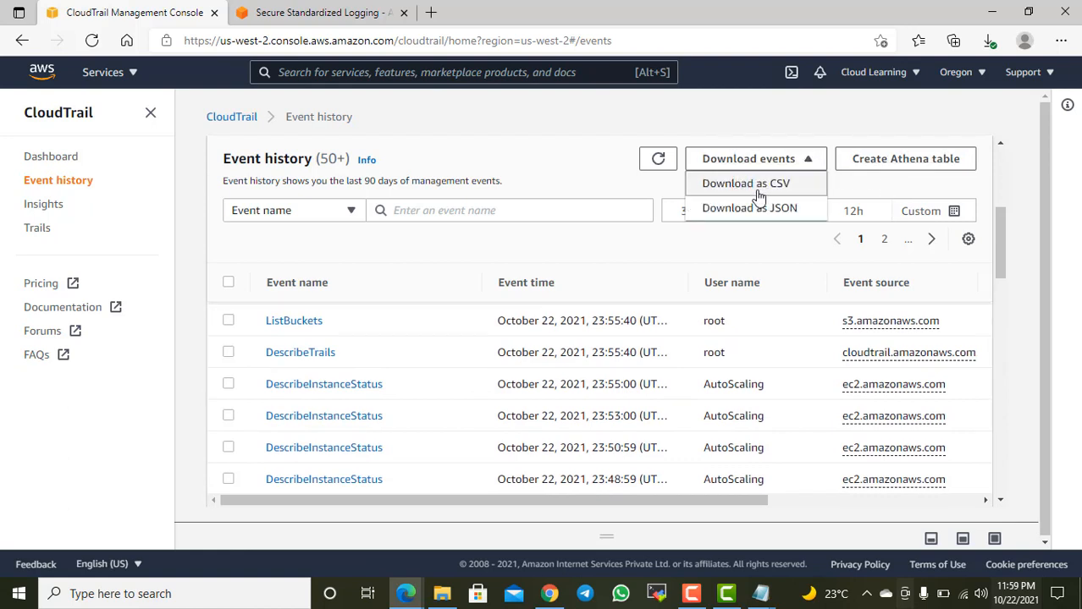
{"action": "left_click", "coordinate": [757, 128]}
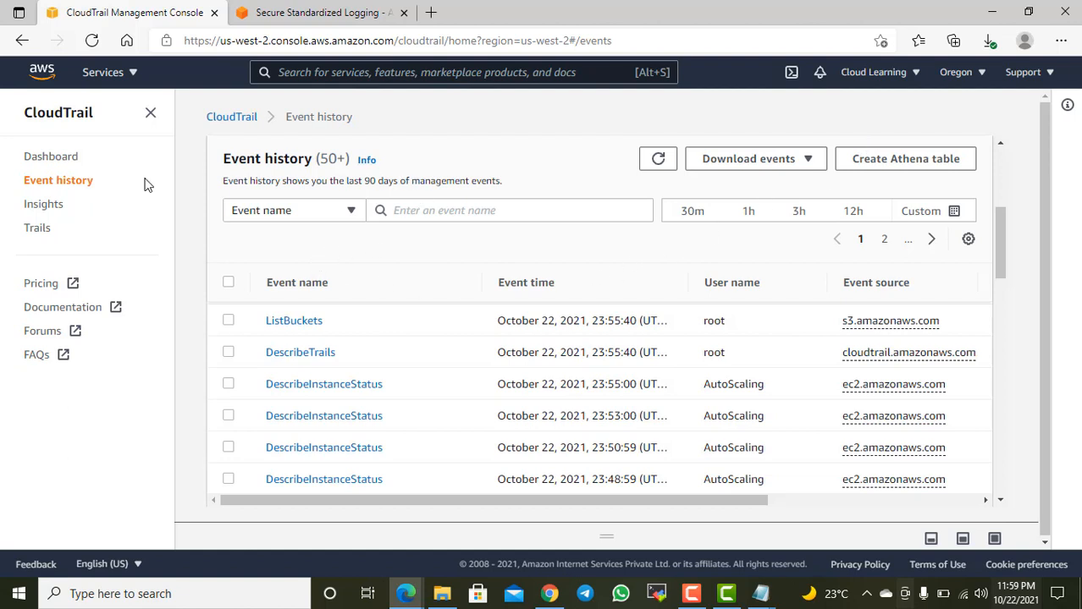
Step: View CloudTrail's Insights page and open the Trails page
{"action": "left_click", "coordinate": [43, 205]}
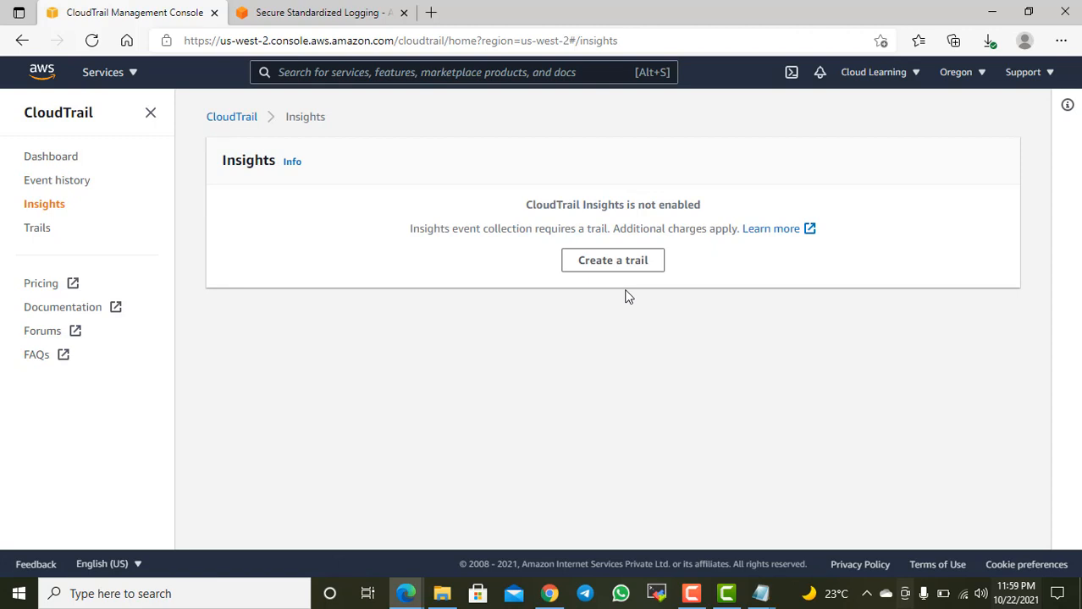
{"action": "left_click", "coordinate": [35, 228]}
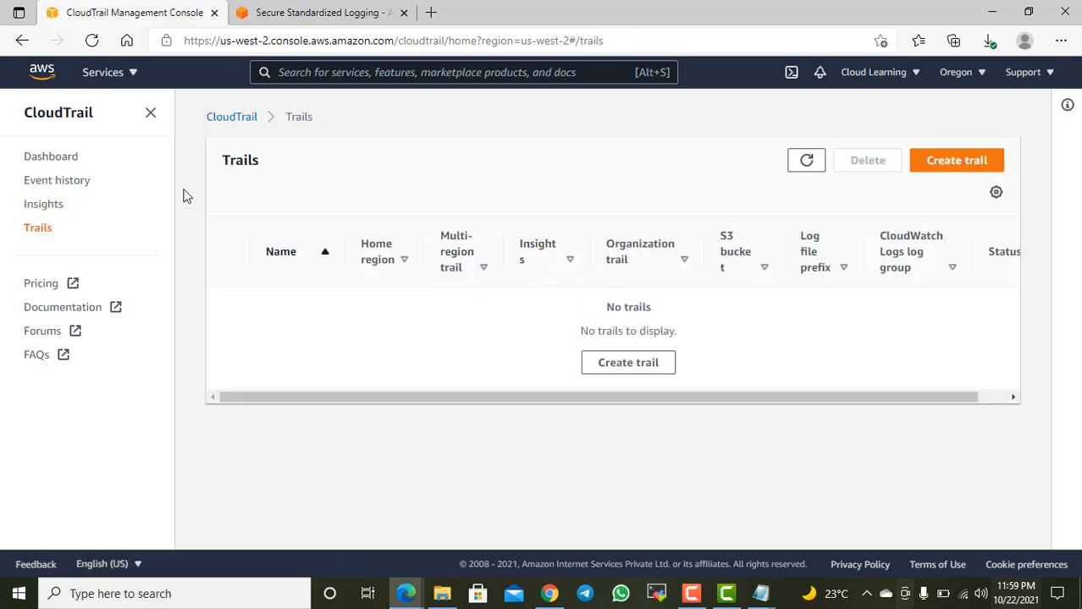
Step: Return to the CloudTrail dashboard and add "If we want to record for more than 90 days" to the Notepad notes
{"action": "left_click", "coordinate": [61, 159]}
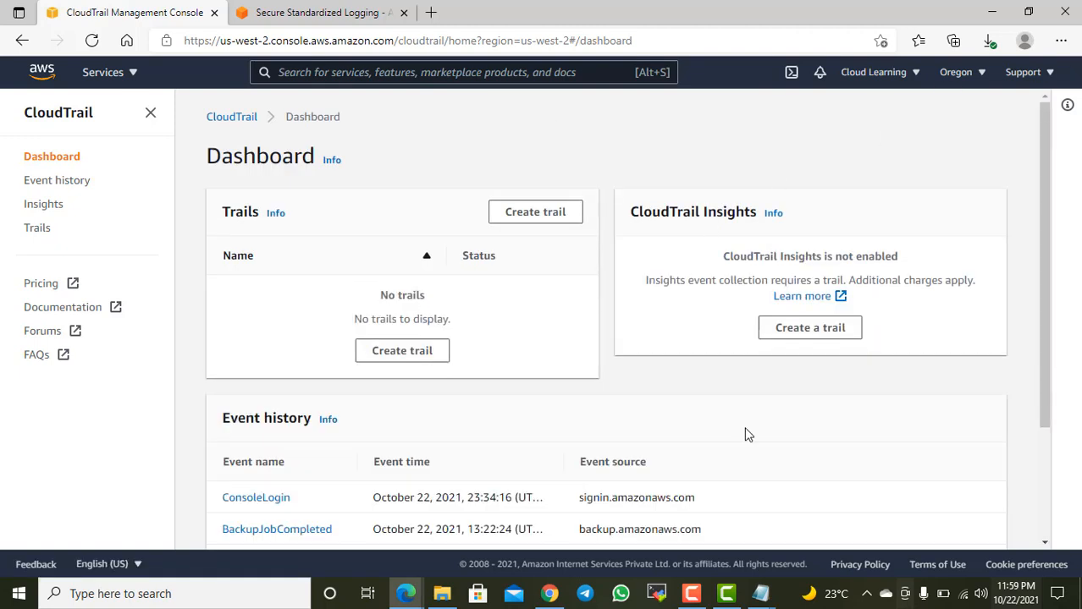
{"action": "left_click", "coordinate": [760, 593]}
{"action": "left_click", "coordinate": [794, 515]}
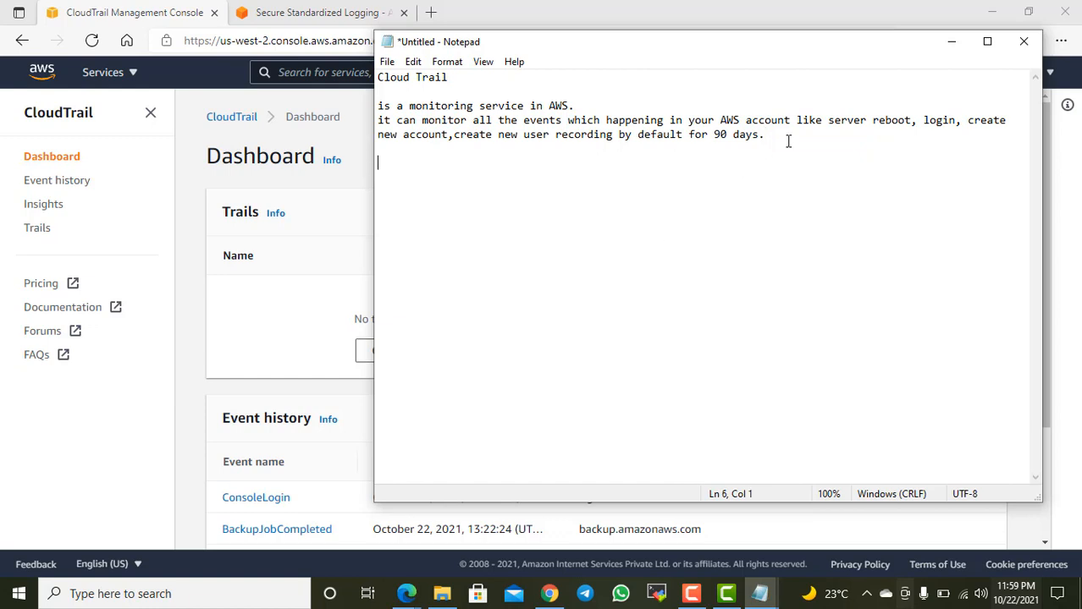
{"action": "type", "text": "If we want to record "}
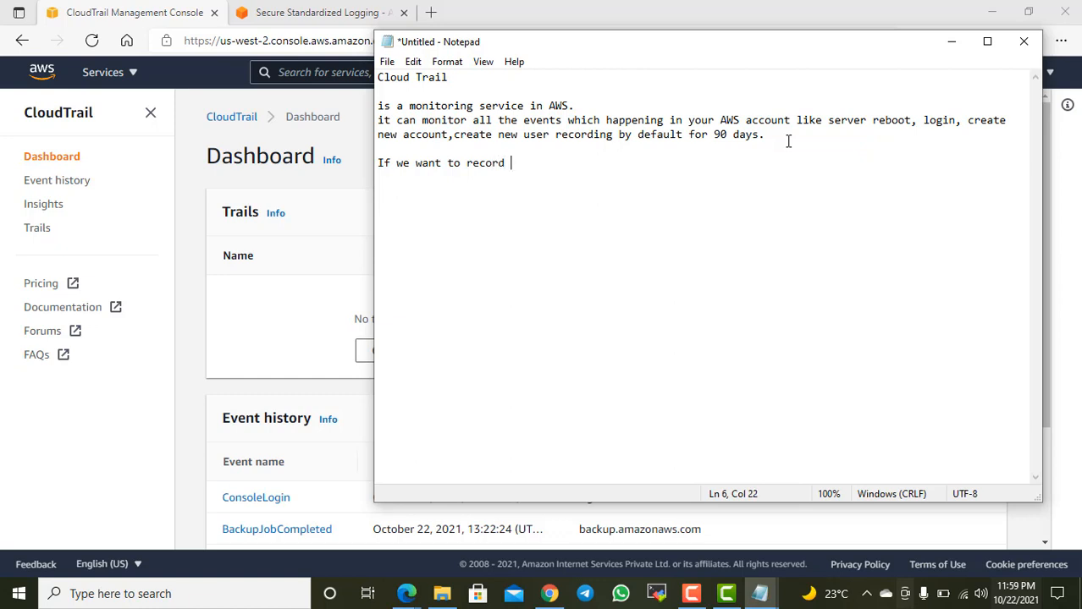
{"action": "type", "text": "for more than 90 days a"}
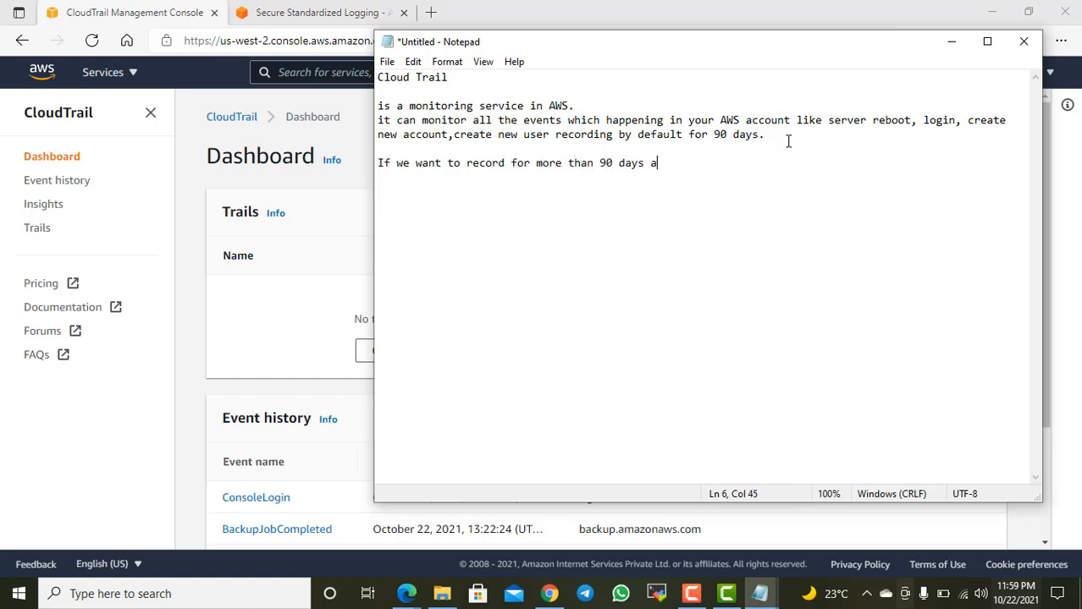
{"action": "type", "text": "nd also"}
Step: Add "and also in case, we want to setup some cloud watch alarm." as a separate paragraph below the 90 days line
{"action": "key", "text": "ctrl+Left"}
{"action": "key", "text": "Return"}
{"action": "key", "text": "Return"}
{"action": "type", "text": "in case, we w"}
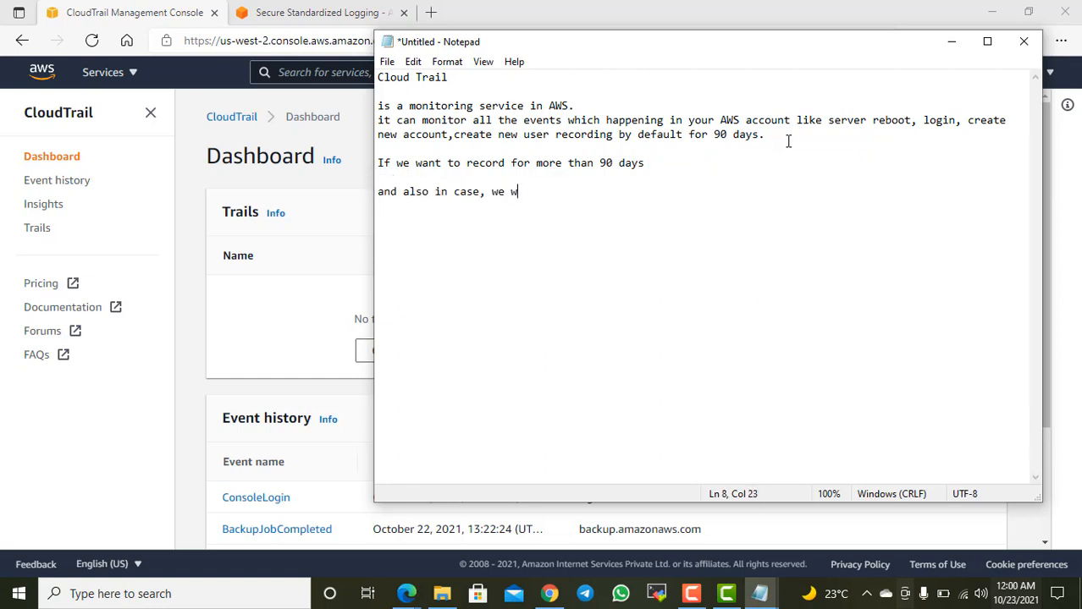
{"action": "type", "text": "ant to setup some clo"}
{"action": "type", "text": "u"}
{"action": "key", "text": "BackSpace"}
{"action": "key", "text": "BackSpace"}
{"action": "key", "text": "BackSpace"}
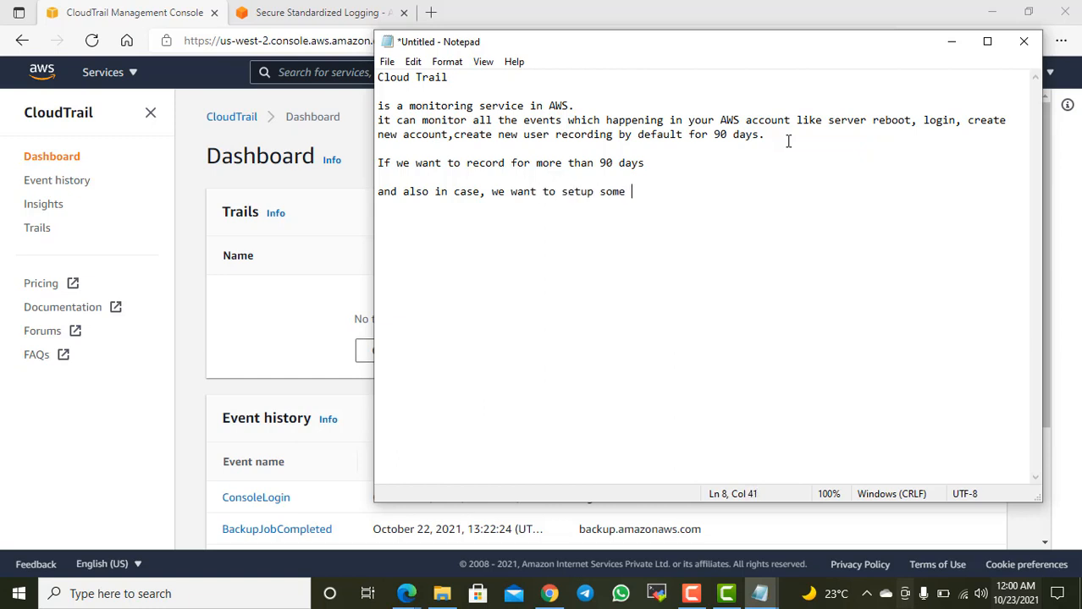
{"action": "type", "text": "cloud watch alarm."}
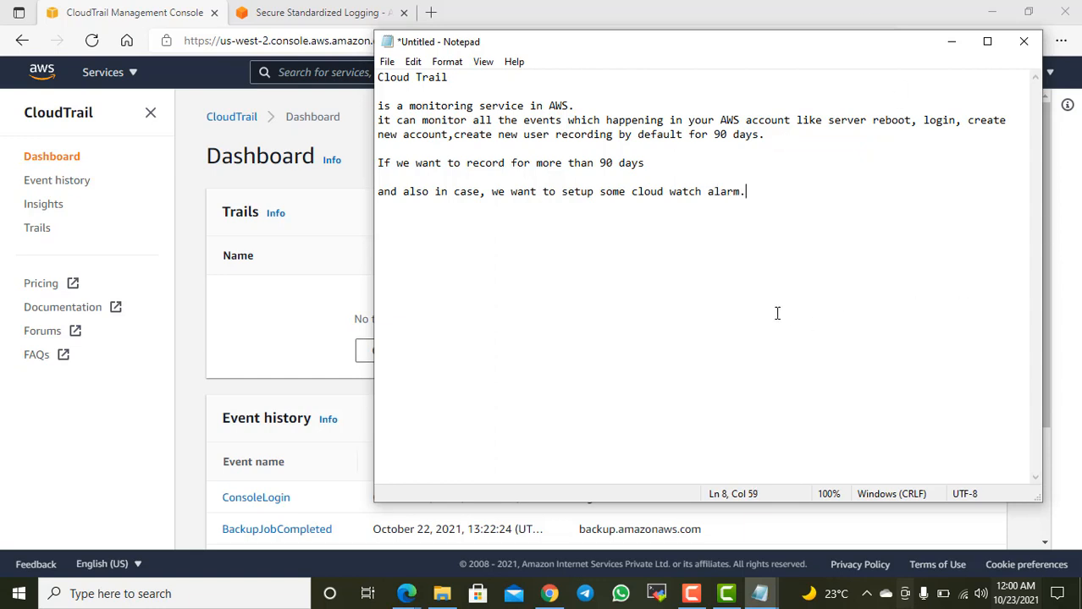
Step: Remove the blank line between the 90 days sentence and the cloud watch alarm sentence
{"action": "left_click_drag", "start_coordinate": [753, 197], "coordinate": [685, 197]}
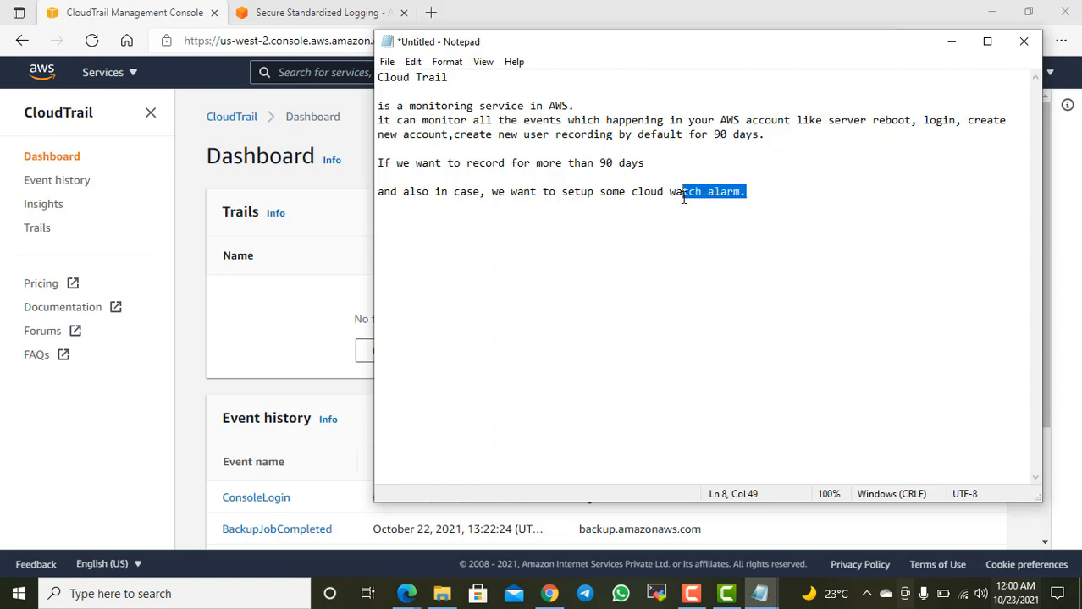
{"action": "left_click", "coordinate": [465, 173]}
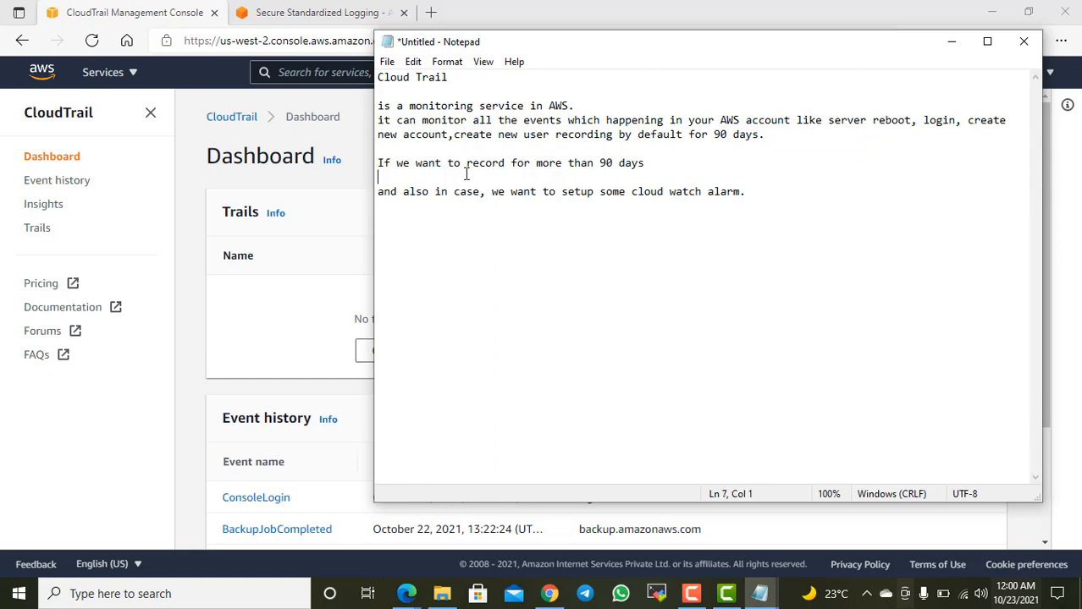
{"action": "key", "text": "Delete"}
{"action": "key", "text": "End"}
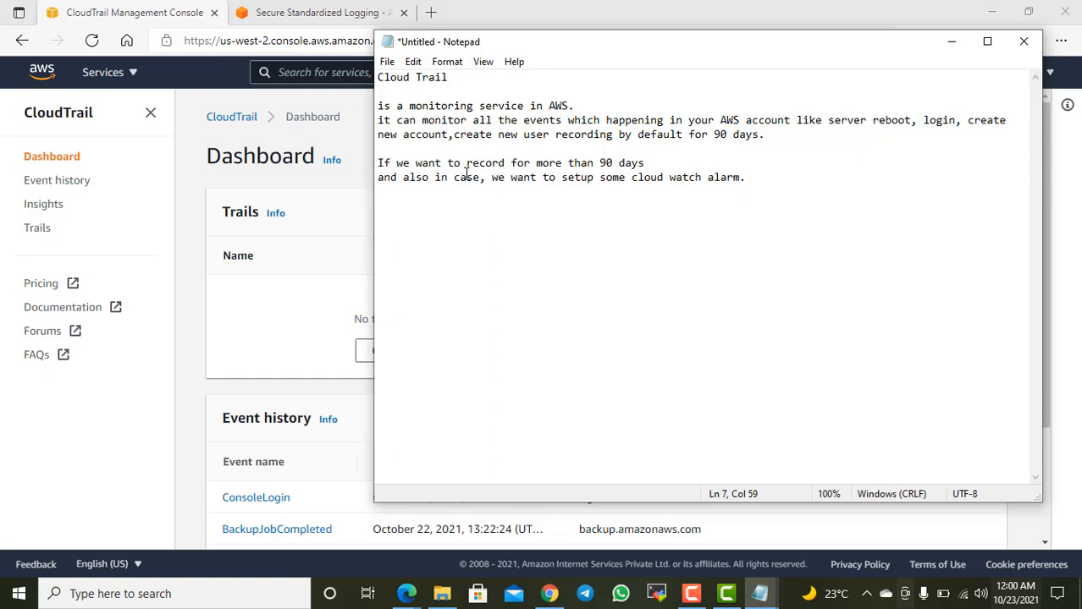
Step: Insert the heading "When We need Cloud Trail logs" above the two sentences, separated from them by a blank line
{"action": "key", "text": "Up"}
{"action": "key", "text": "Up"}
{"action": "key", "text": "Return"}
{"action": "key", "text": "Return"}
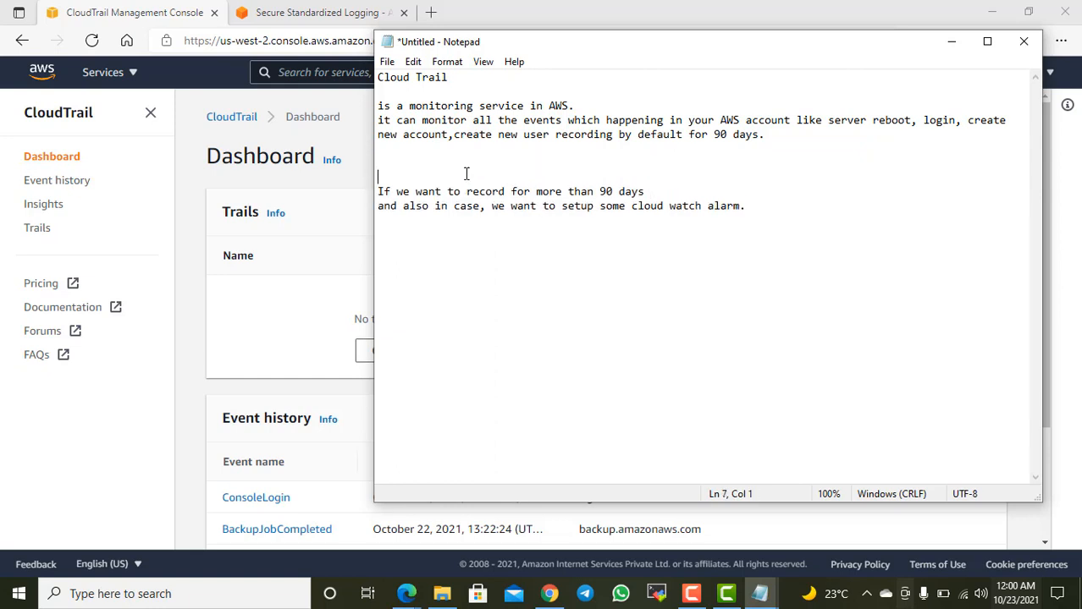
{"action": "type", "text": "When We need Cloud Trai"}
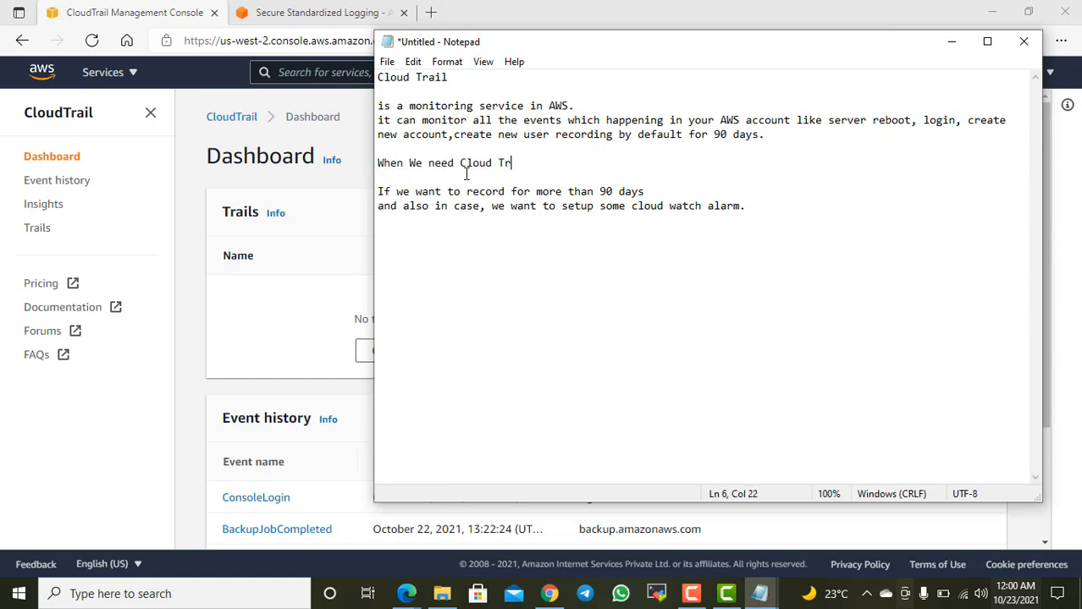
{"action": "key", "text": "BackSpace"}
{"action": "type", "text": "il lOg"}
{"action": "key", "text": "BackSpace"}
{"action": "key", "text": "BackSpace"}
{"action": "type", "text": "ogs"}
Step: Switch back to the CloudTrail console, start creating a trail and look over the trail attributes form
{"action": "left_click", "coordinate": [292, 272]}
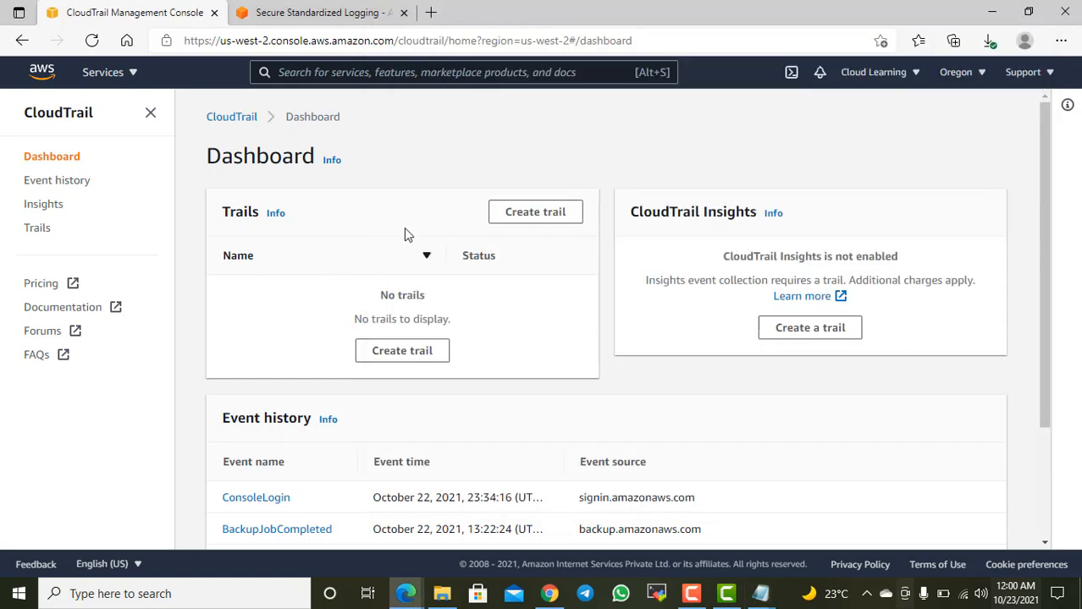
{"action": "left_click", "coordinate": [537, 213]}
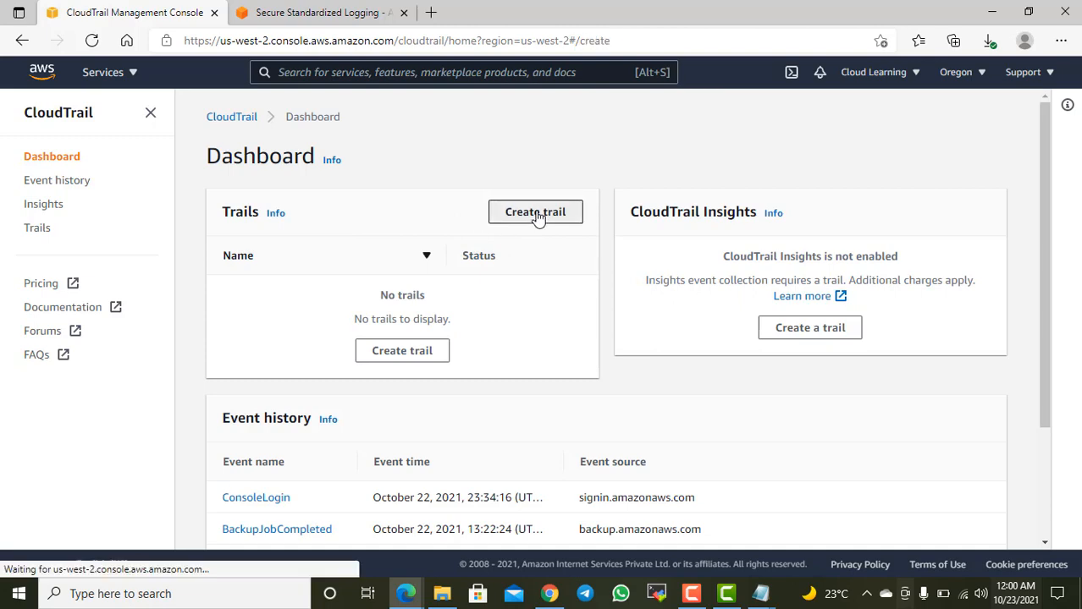
{"action": "scroll", "coordinate": [523, 248], "scroll_direction": "down", "scroll_amount": 2}
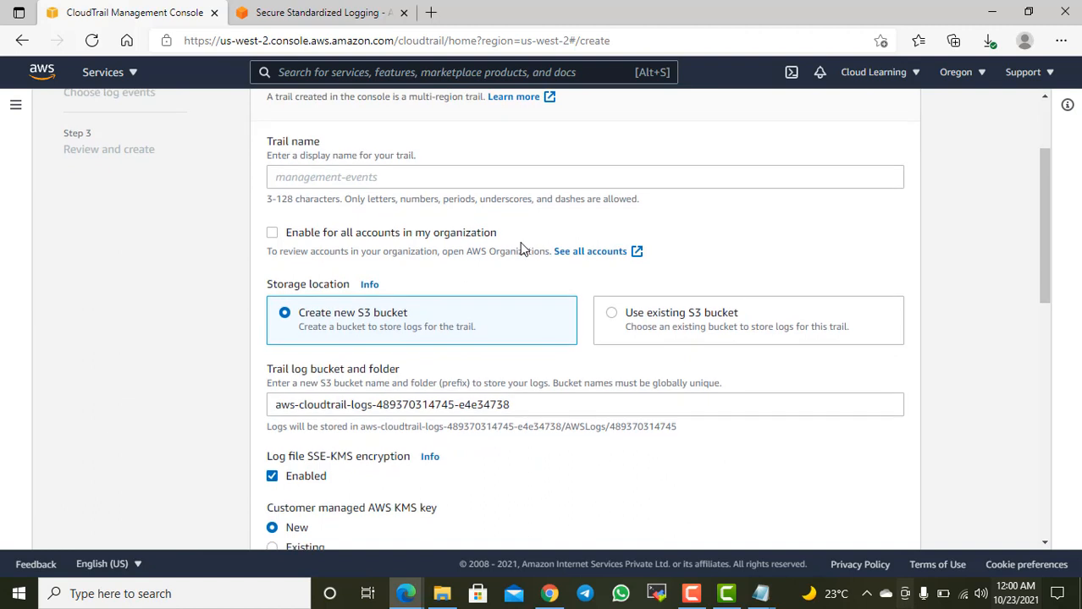
{"action": "left_click", "coordinate": [348, 178]}
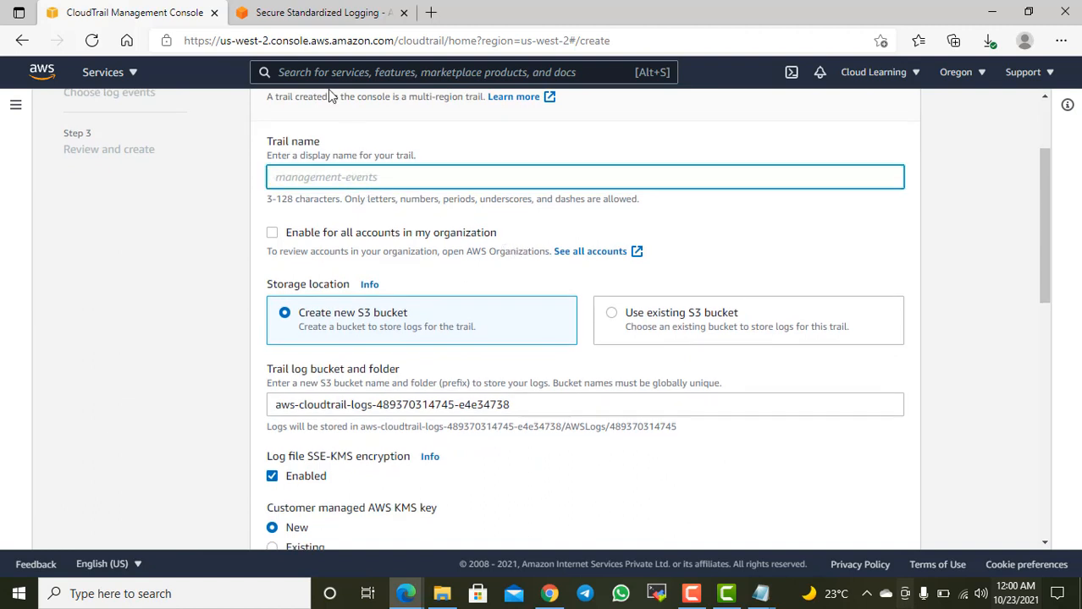
{"action": "scroll", "coordinate": [529, 425], "scroll_direction": "down", "scroll_amount": 5}
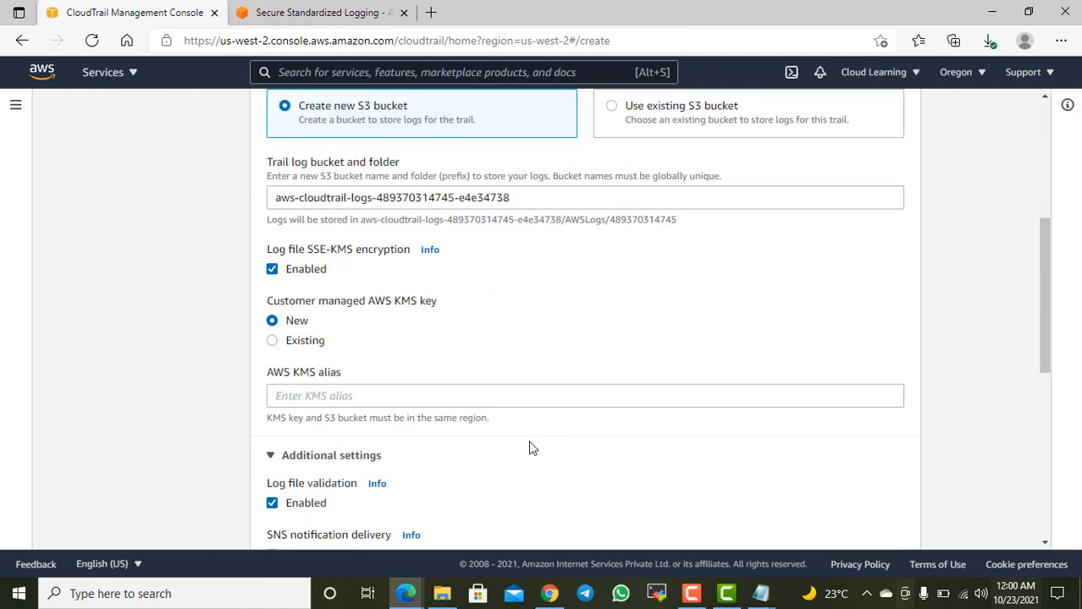
{"action": "scroll", "coordinate": [521, 460], "scroll_direction": "down", "scroll_amount": 2}
{"action": "scroll", "coordinate": [521, 460], "scroll_direction": "up", "scroll_amount": 5}
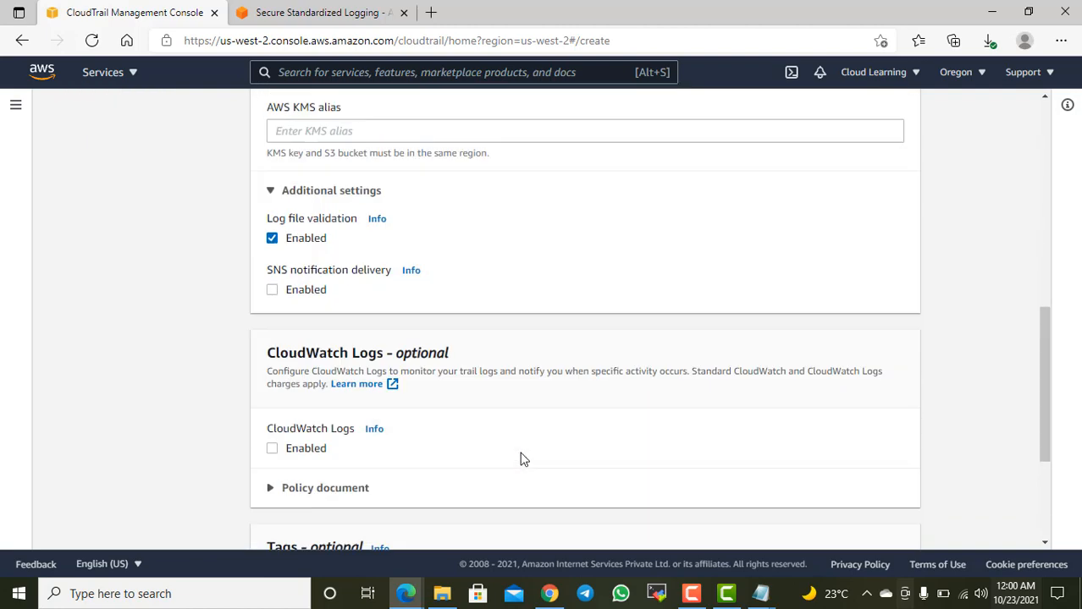
{"action": "scroll", "coordinate": [522, 459], "scroll_direction": "up", "scroll_amount": 3}
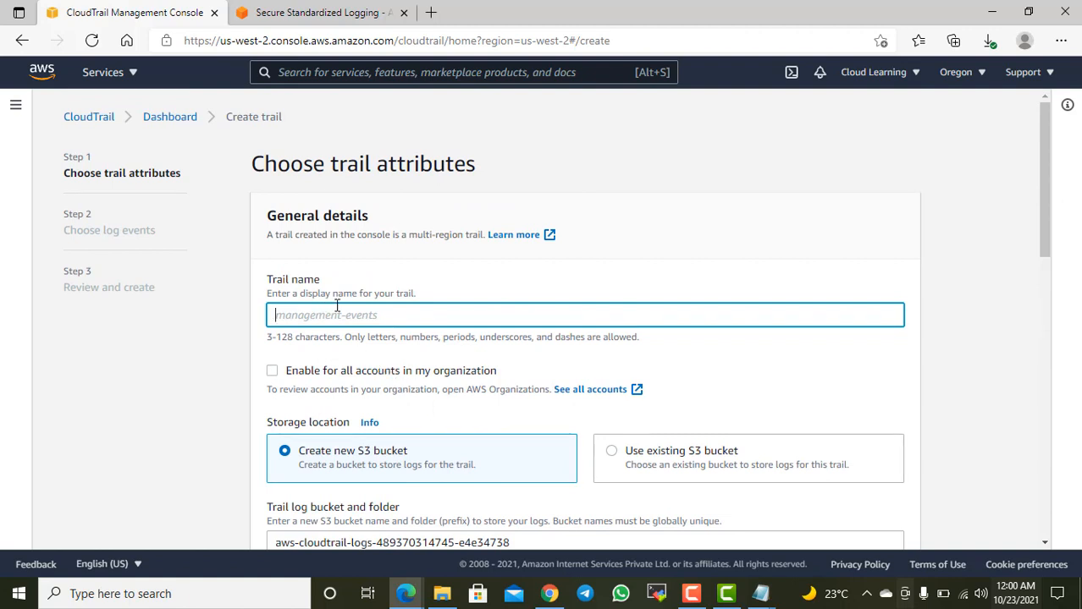
Step: Switch to the Notepad notes and add "1. Management Events" as a list item below the cloud watch alarm sentence
{"action": "mouse_move", "coordinate": [757, 595]}
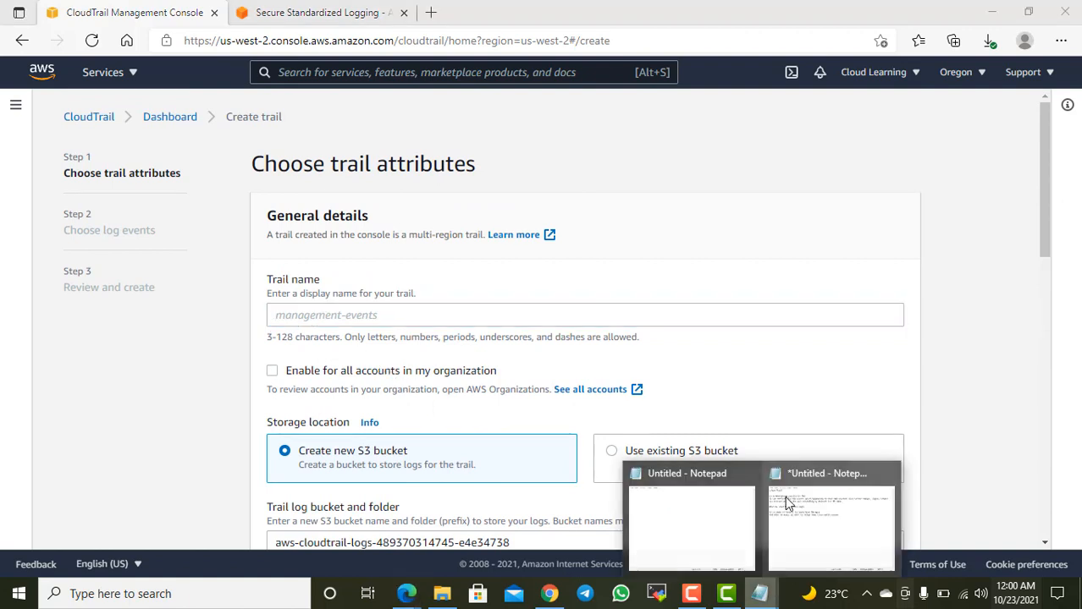
{"action": "left_click", "coordinate": [838, 529]}
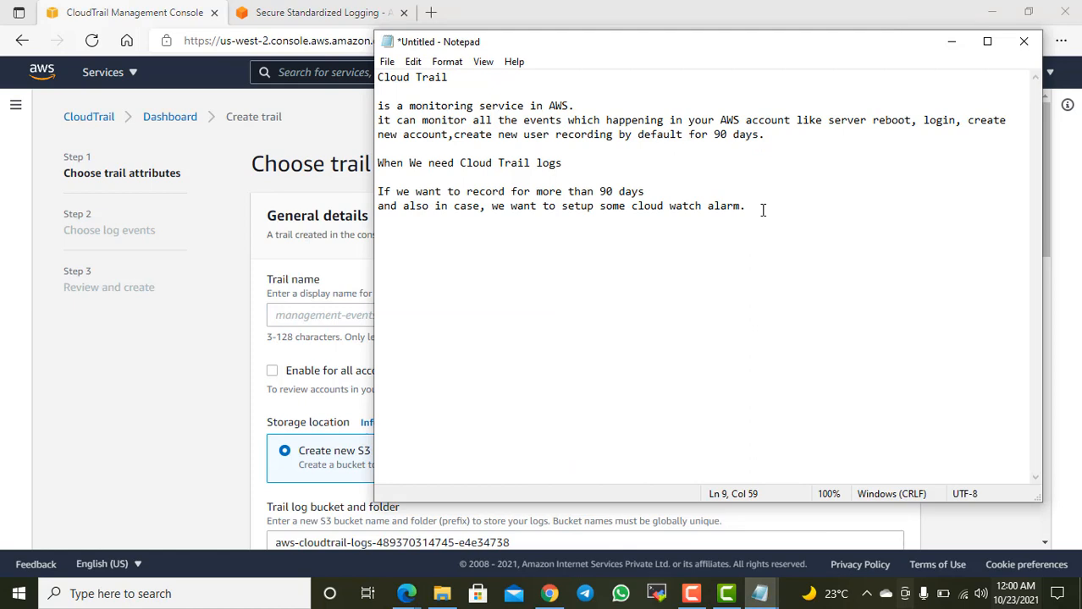
{"action": "key", "text": "Return"}
{"action": "key", "text": "Return"}
{"action": "type", "text": "1. Managme"}
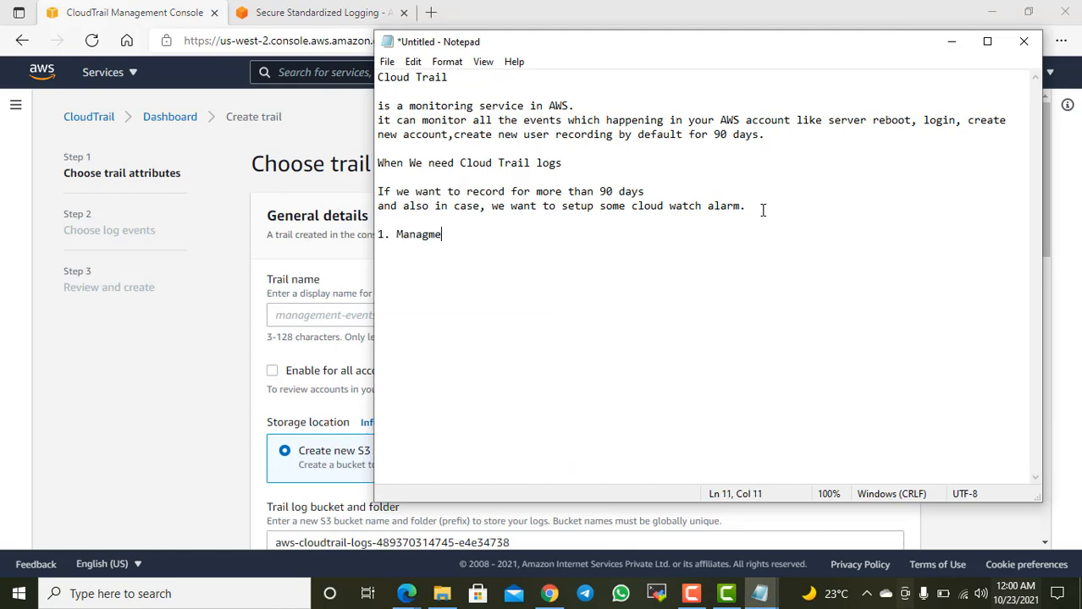
{"action": "key", "text": "BackSpace"}
{"action": "key", "text": "BackSpace"}
{"action": "type", "text": "ement Events"}
{"action": "key", "text": "Return"}
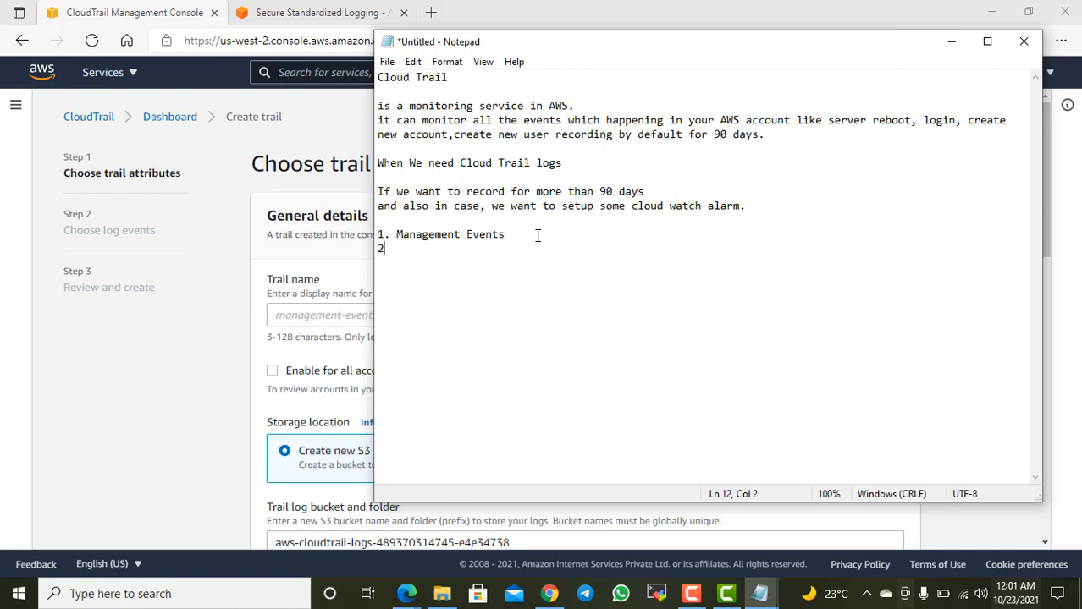
Step: Add the second list item "2. Data Events (S3 Bucket - put,delete," to the notes
{"action": "type", "text": "2. Object"}
{"action": "key", "text": "ctrl+shift+Left"}
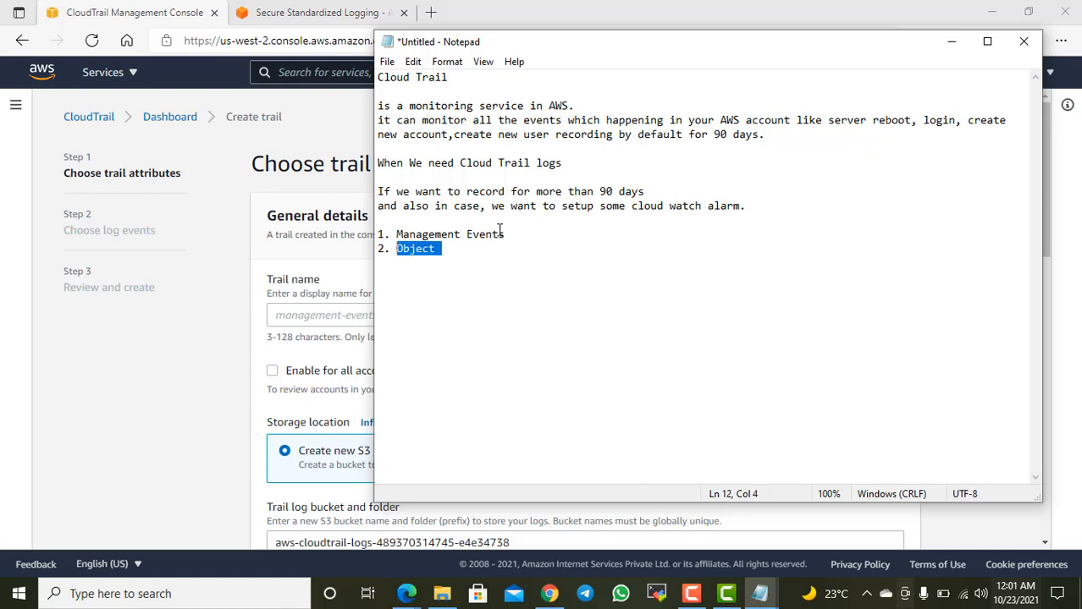
{"action": "type", "text": "Data Eve"}
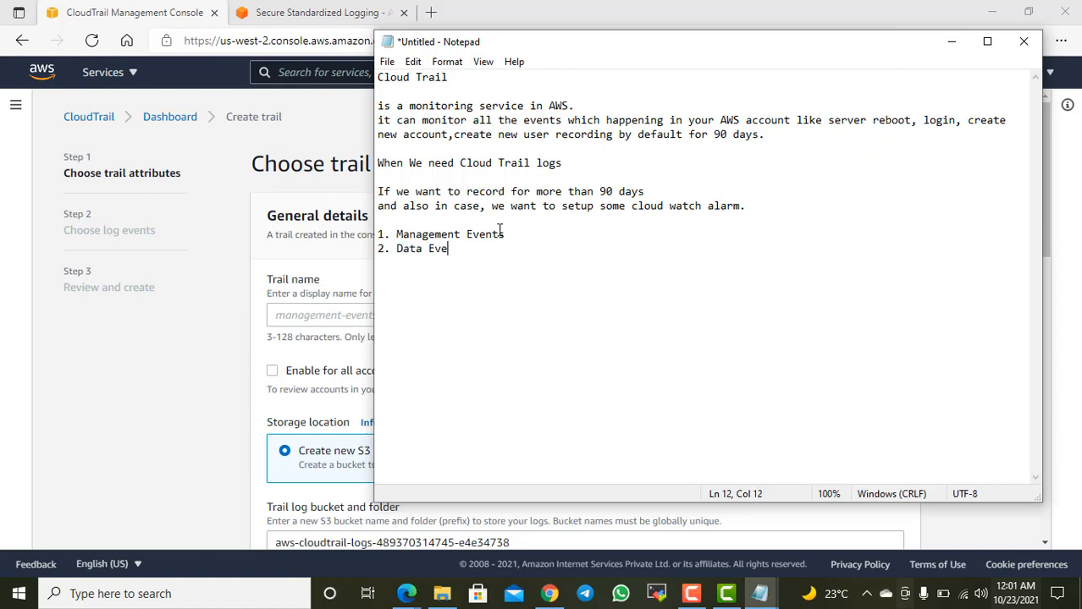
{"action": "type", "text": "nts (S3 Bucket"}
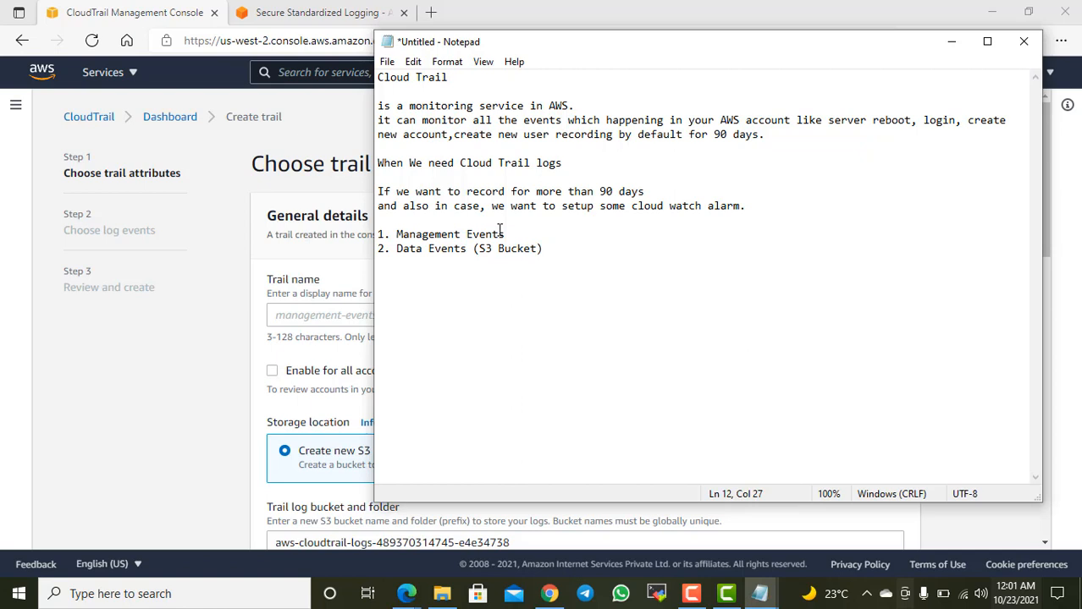
{"action": "type", "text": ")"}
{"action": "key", "text": "BackSpace"}
{"action": "type", "text": "- pu"}
{"action": "key", "text": "BackSpace"}
{"action": "type", "text": "put,delete,"}
Step: Review the Data Events note and examine the trail form's name, storage location and encryption settings
{"action": "left_click_drag", "start_coordinate": [468, 252], "coordinate": [394, 258]}
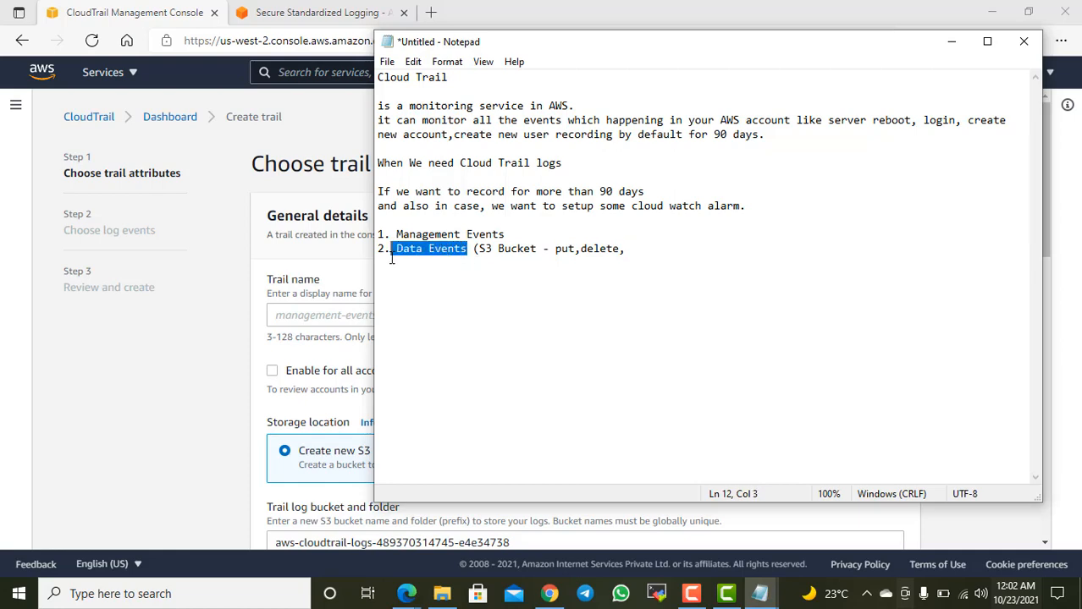
{"action": "left_click", "coordinate": [218, 308]}
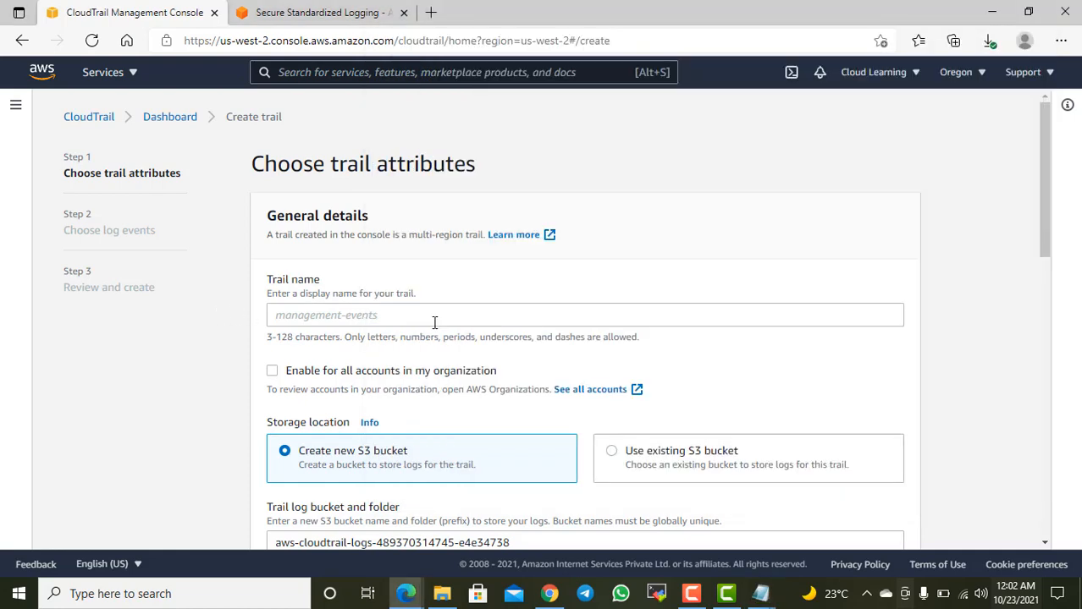
{"action": "scroll", "coordinate": [439, 323], "scroll_direction": "down", "scroll_amount": 2}
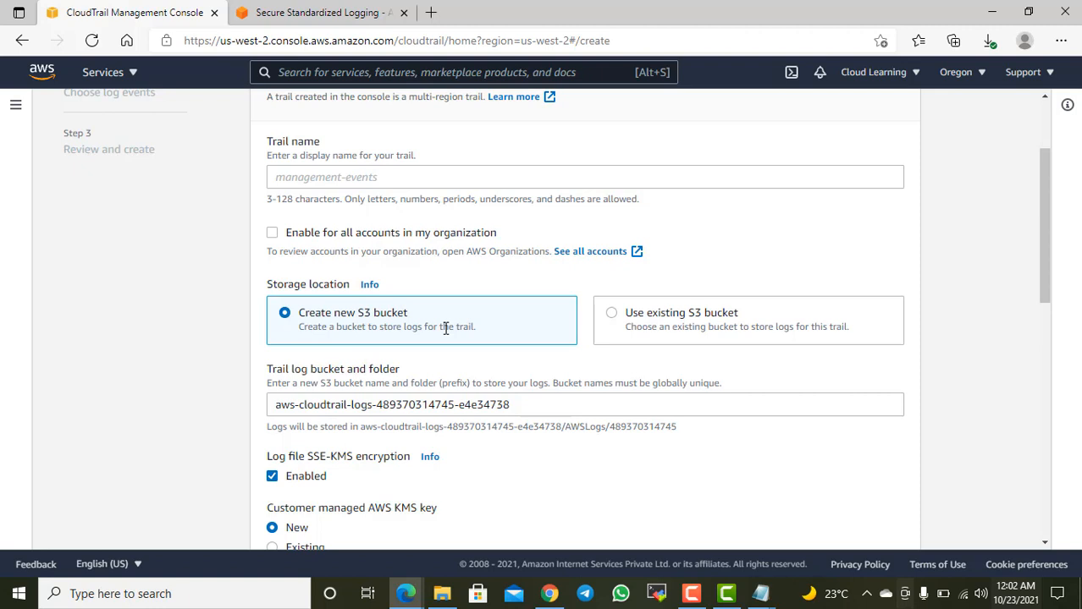
{"action": "scroll", "coordinate": [568, 362], "scroll_direction": "down", "scroll_amount": 3}
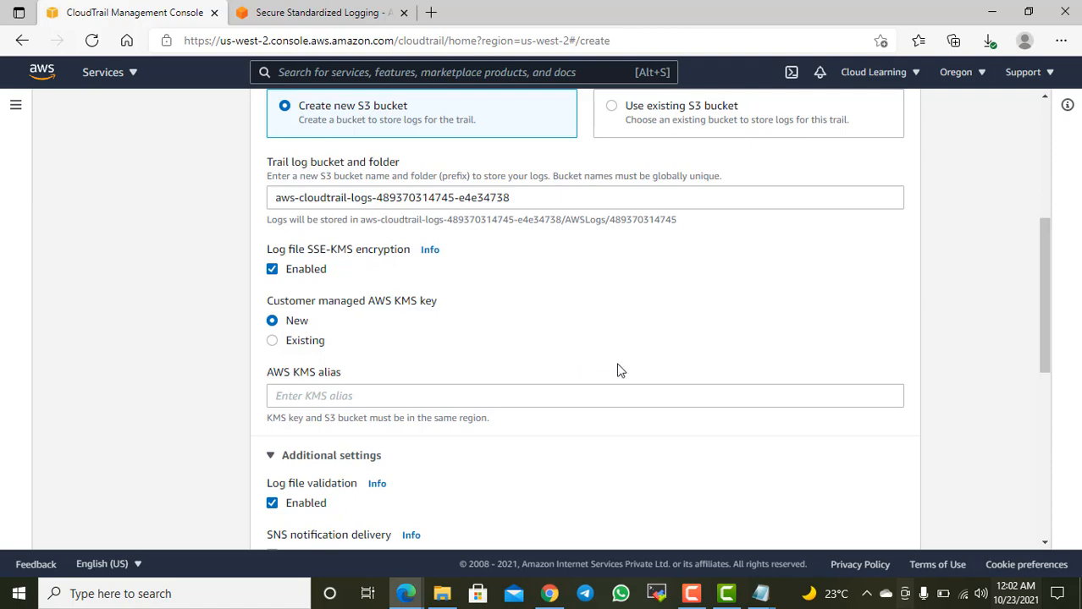
{"action": "scroll", "coordinate": [619, 371], "scroll_direction": "up", "scroll_amount": 2}
{"action": "scroll", "coordinate": [619, 371], "scroll_direction": "up", "scroll_amount": 1}
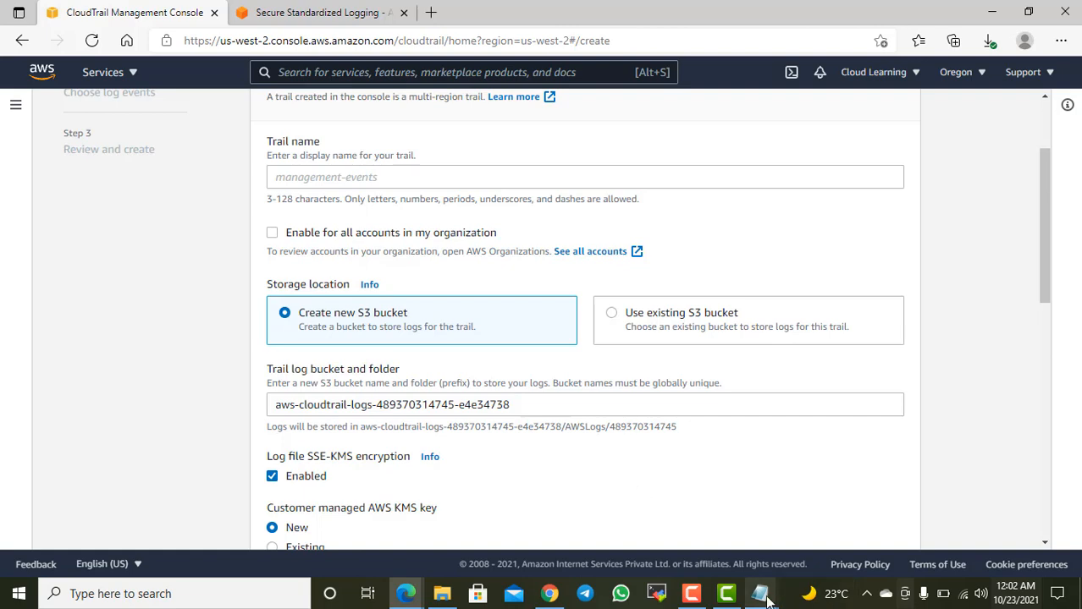
{"action": "left_click", "coordinate": [804, 514]}
{"action": "left_click", "coordinate": [458, 248]}
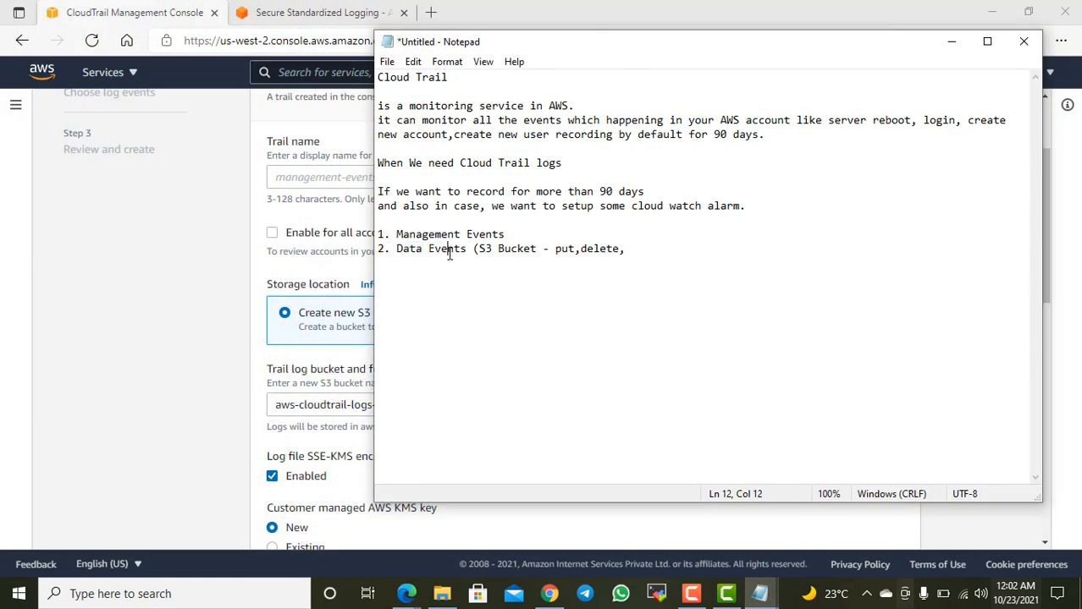
{"action": "left_click_drag", "start_coordinate": [441, 249], "coordinate": [544, 260]}
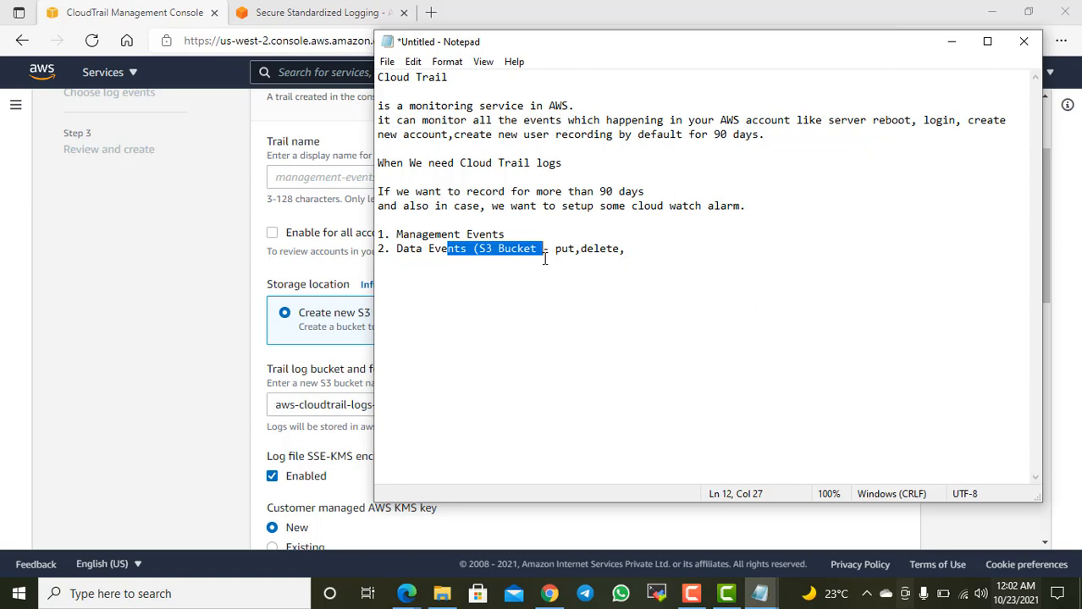
Step: Return from the Notepad notes to the trail attributes form and name the trail RecordEventTrail
{"action": "left_click", "coordinate": [686, 31]}
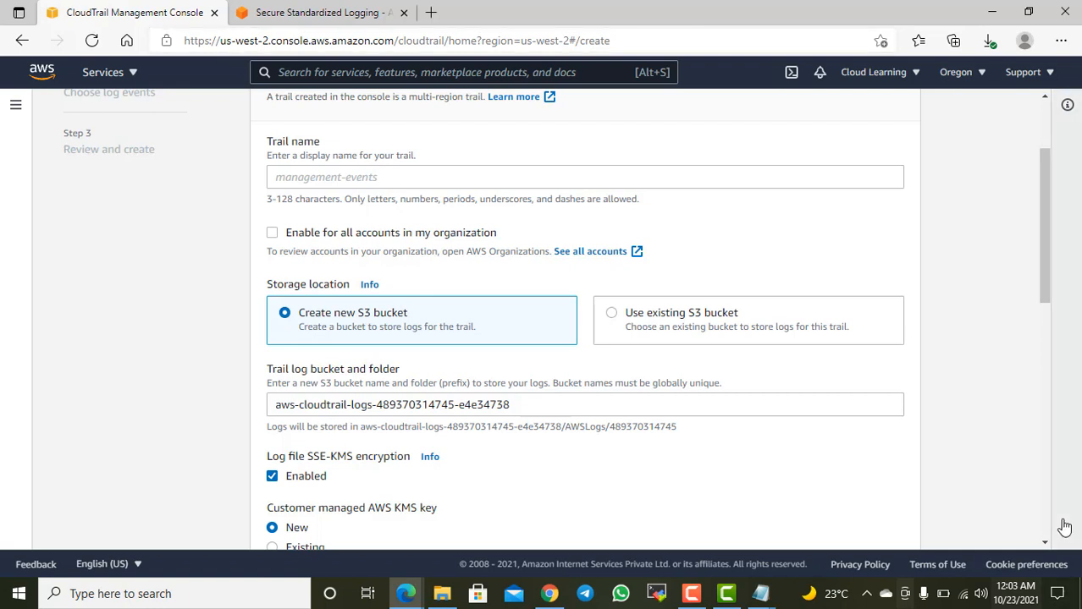
{"action": "left_click", "coordinate": [497, 181]}
{"action": "scroll", "coordinate": [497, 185], "scroll_direction": "up", "scroll_amount": 2}
{"action": "type", "text": "Re"}
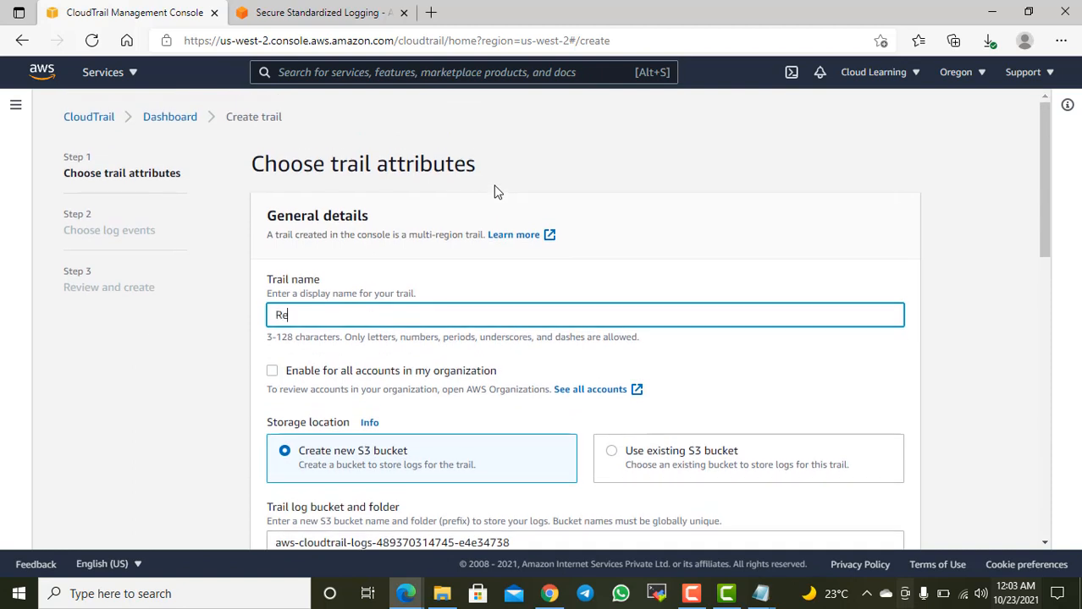
{"action": "type", "text": "cord"}
{"action": "key", "text": "BackSpace"}
{"action": "type", "text": "Ee"}
{"action": "key", "text": "BackSpace"}
{"action": "type", "text": "ventTrail"}
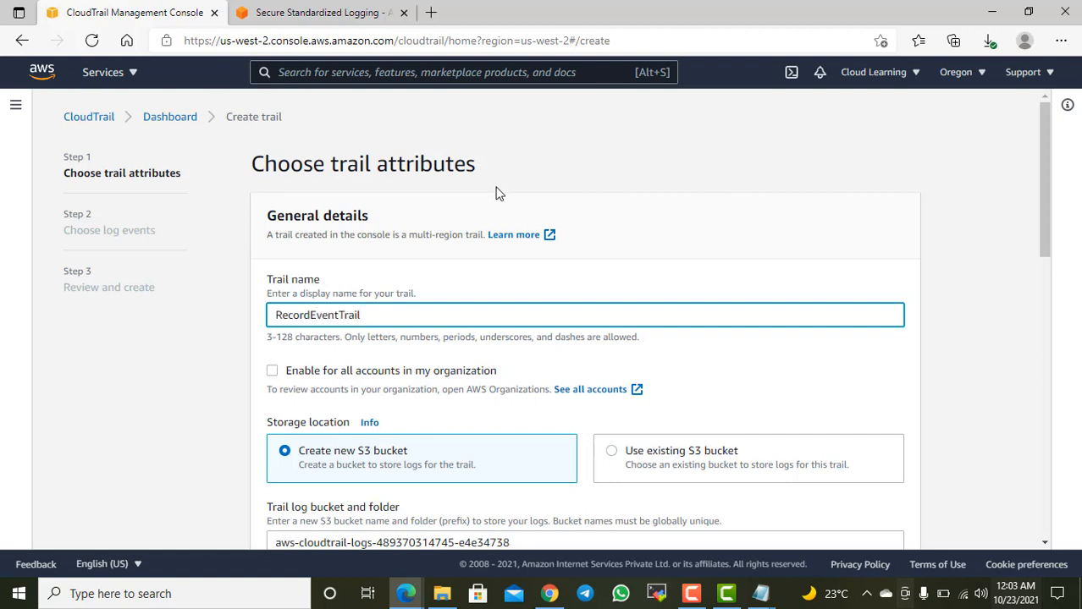
Step: Try enabling the trail for all accounts in the organization and clear the option again
{"action": "scroll", "coordinate": [496, 193], "scroll_direction": "down", "scroll_amount": 2}
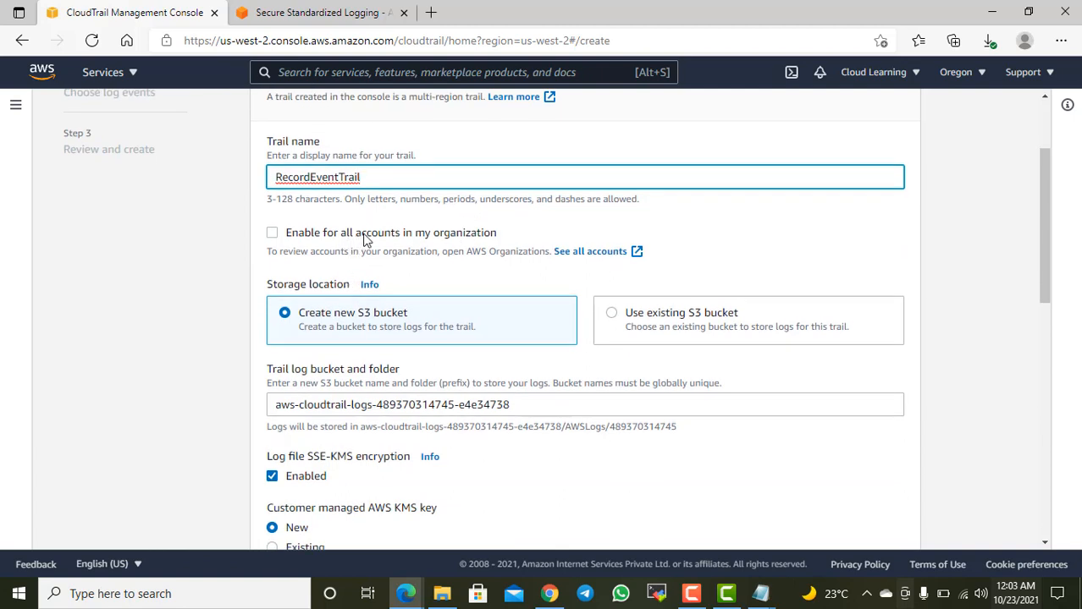
{"action": "left_click", "coordinate": [437, 233]}
{"action": "left_click", "coordinate": [437, 239]}
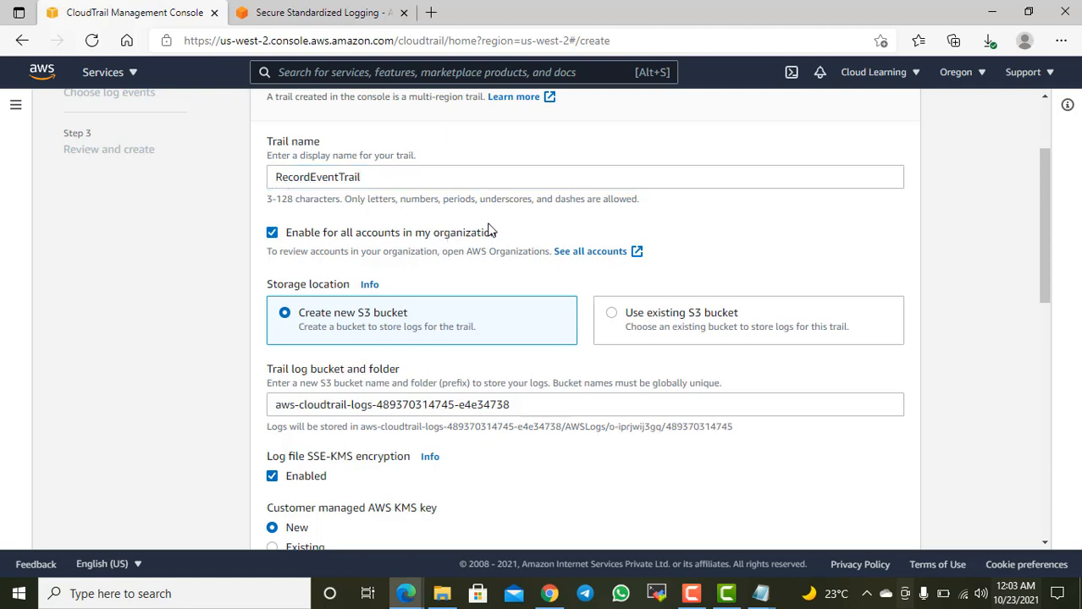
{"action": "left_click", "coordinate": [453, 237]}
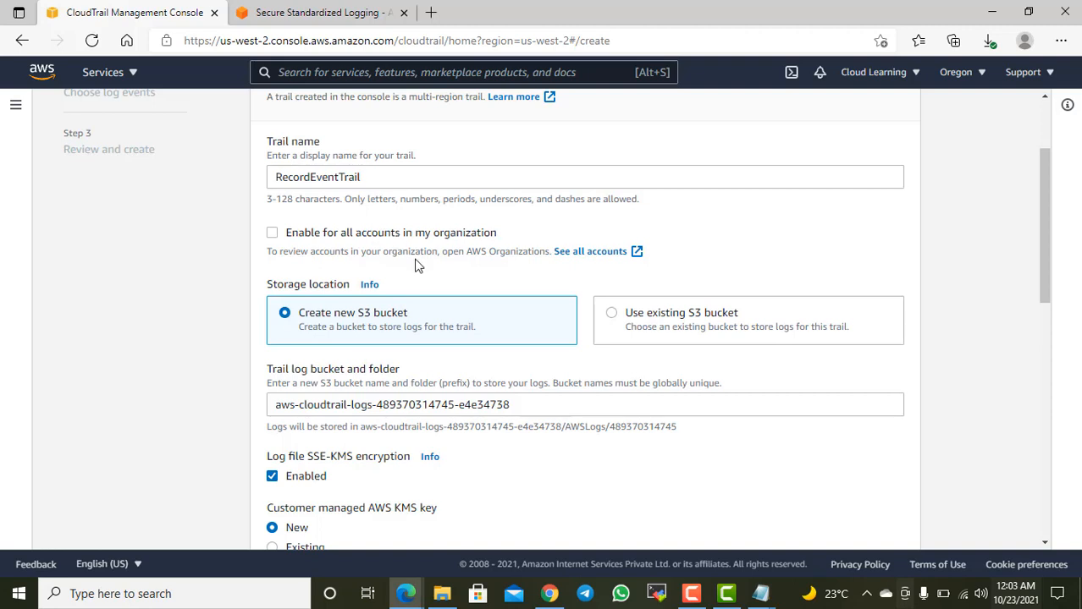
Step: Set the storage location to an existing S3 bucket and choose cloudlearning10 as the trail log bucket
{"action": "scroll", "coordinate": [415, 263], "scroll_direction": "down", "scroll_amount": 1}
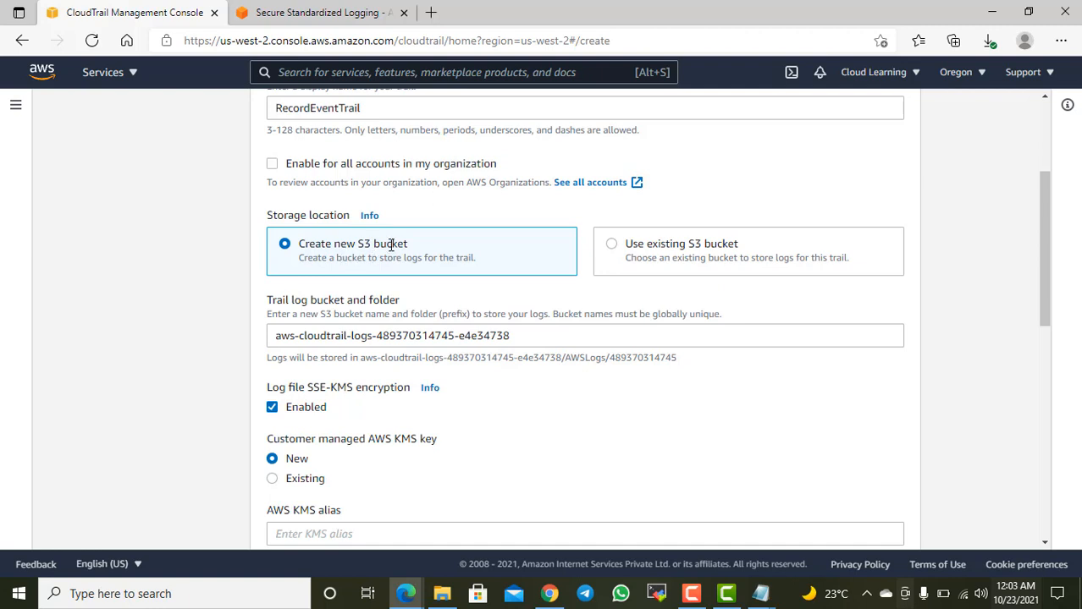
{"action": "left_click", "coordinate": [611, 244]}
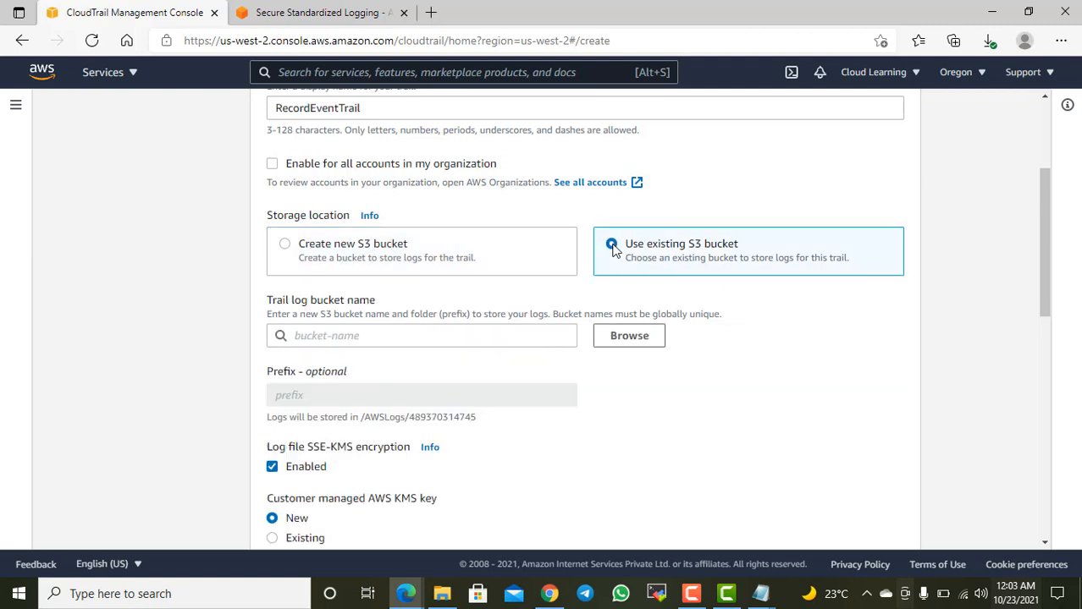
{"action": "left_click", "coordinate": [440, 336]}
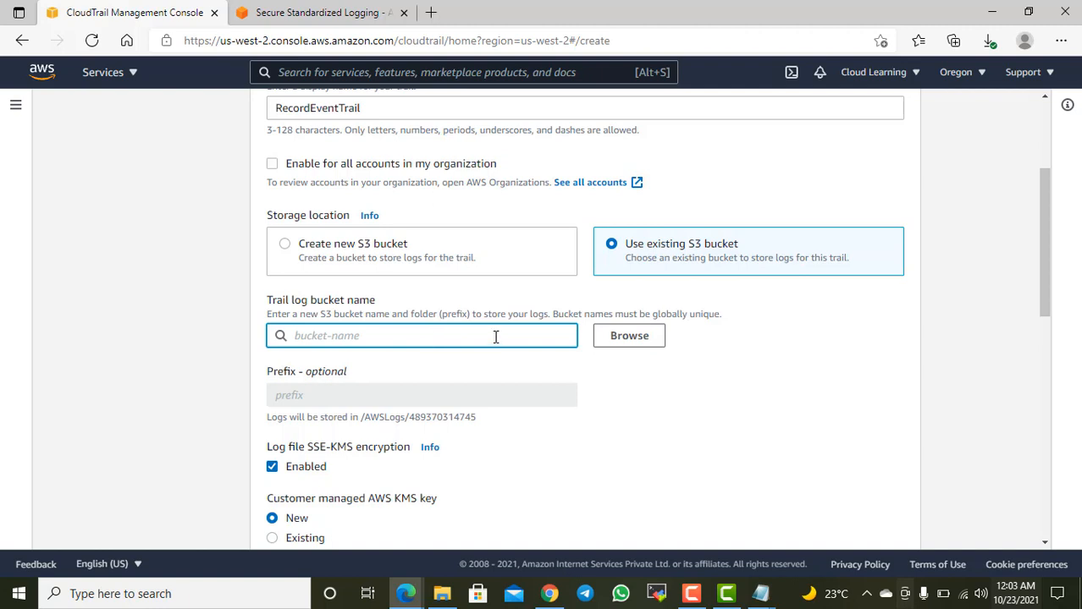
{"action": "left_click", "coordinate": [623, 339]}
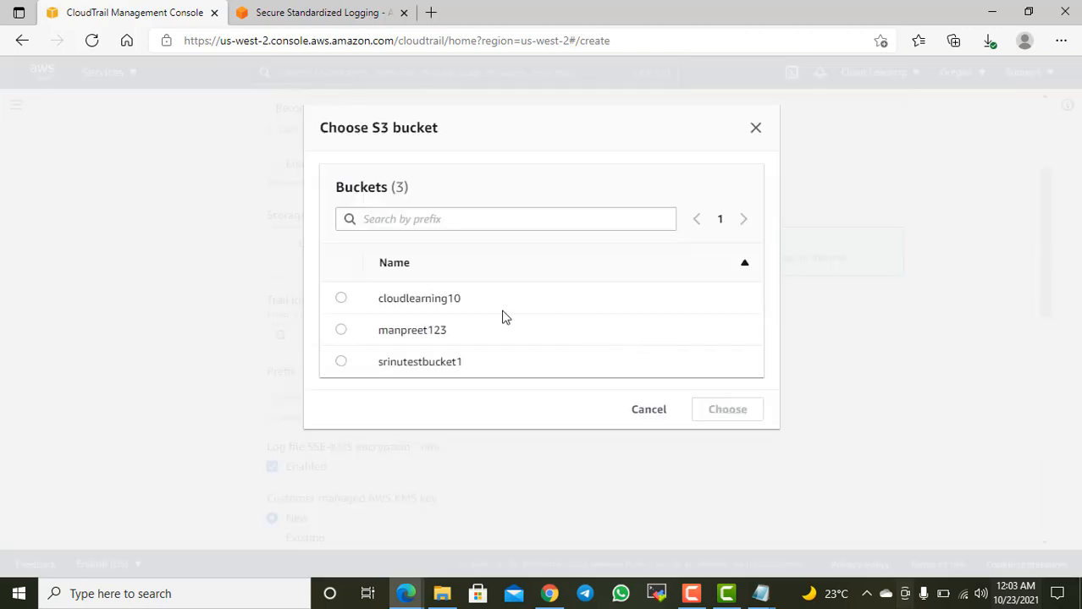
{"action": "left_click", "coordinate": [342, 300]}
{"action": "left_click", "coordinate": [724, 415]}
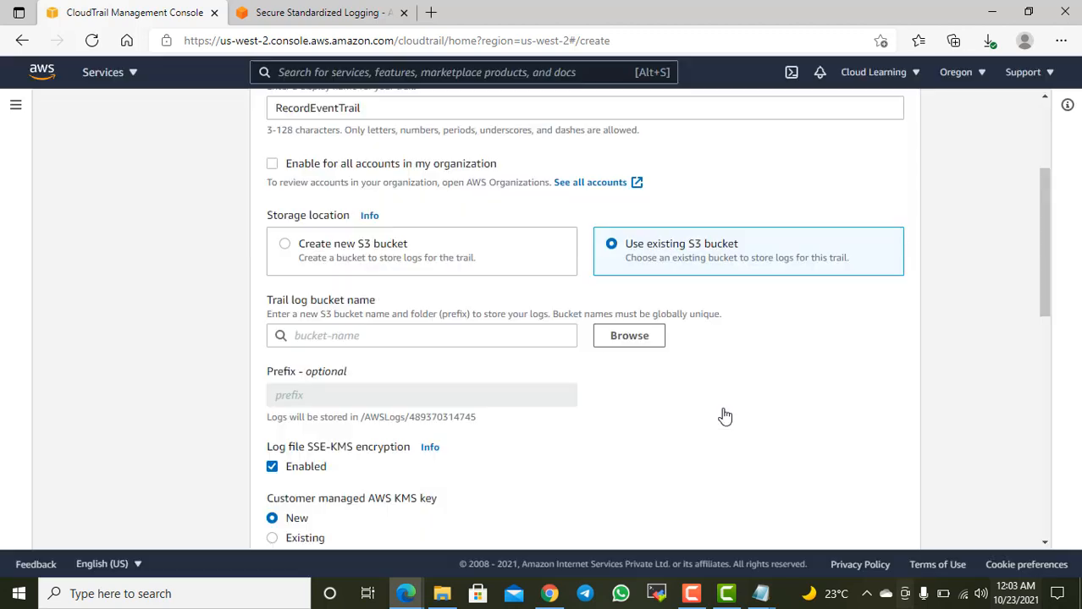
Step: Examine the optional prefix field and the path where the trail's logs will be stored
{"action": "scroll", "coordinate": [690, 413], "scroll_direction": "down", "scroll_amount": 2}
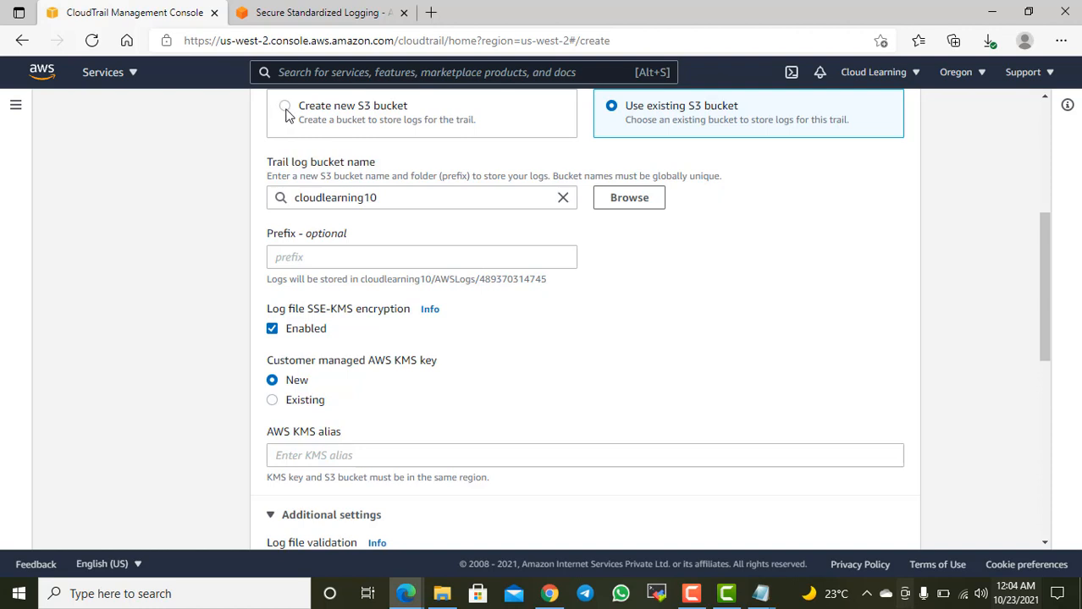
{"action": "left_click", "coordinate": [304, 258]}
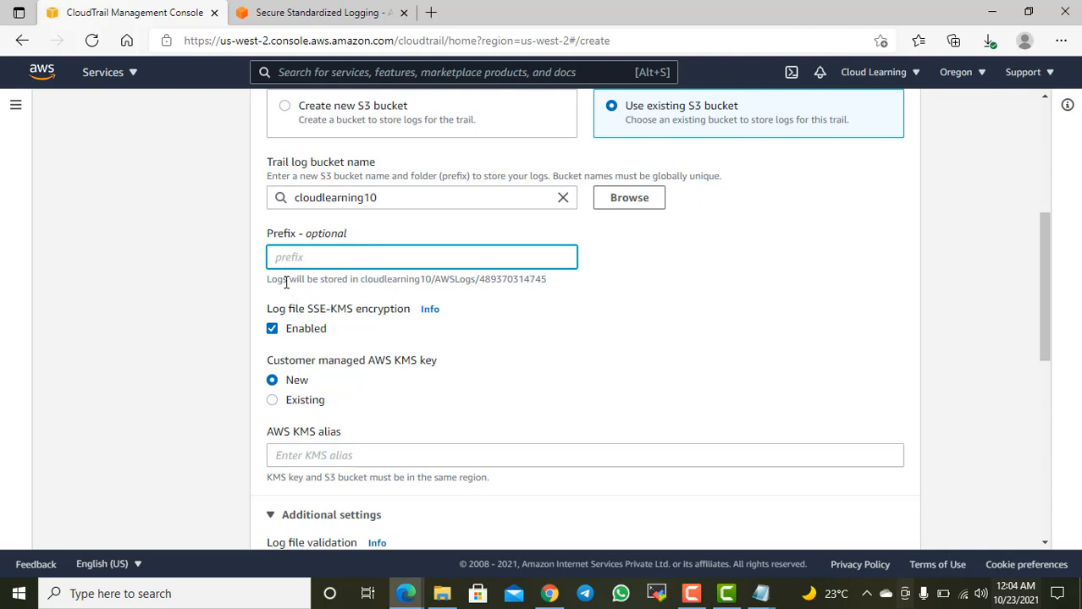
{"action": "left_click_drag", "start_coordinate": [282, 280], "coordinate": [582, 282]}
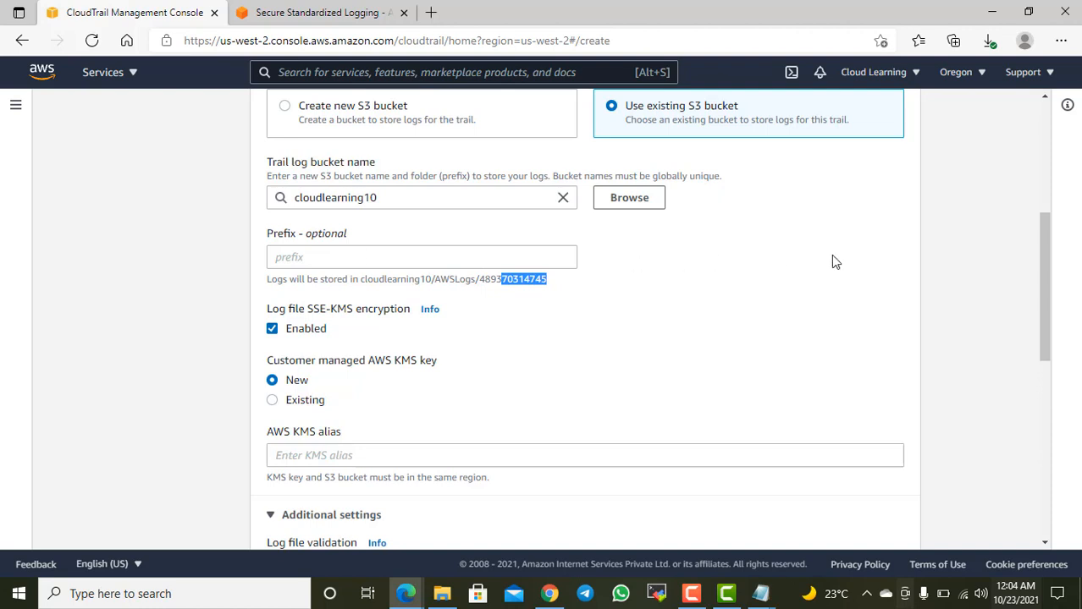
{"action": "scroll", "coordinate": [832, 261], "scroll_direction": "down", "scroll_amount": 1}
{"action": "left_click", "coordinate": [766, 281]}
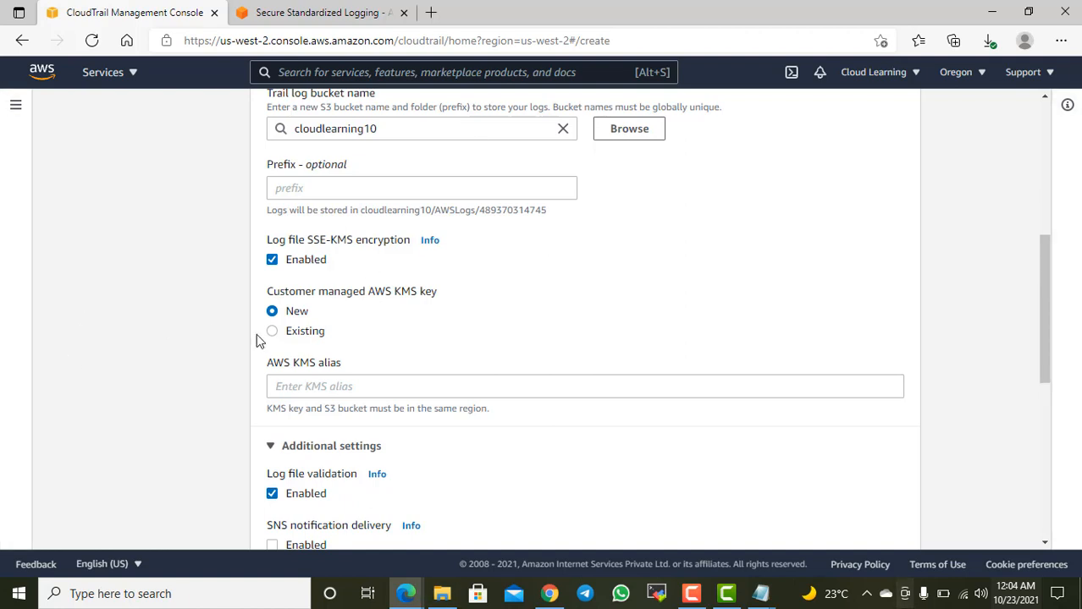
Step: Try the existing customer managed KMS key option and look at the KMS aliases on offer
{"action": "left_click", "coordinate": [307, 334]}
{"action": "left_click", "coordinate": [382, 390]}
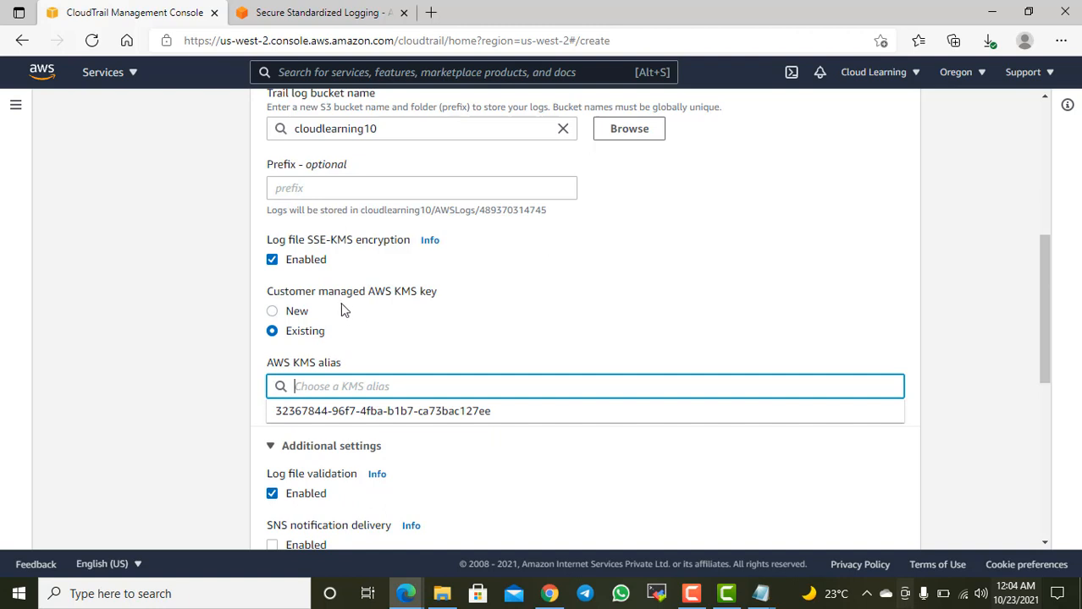
{"action": "left_click_drag", "start_coordinate": [382, 299], "coordinate": [415, 297]}
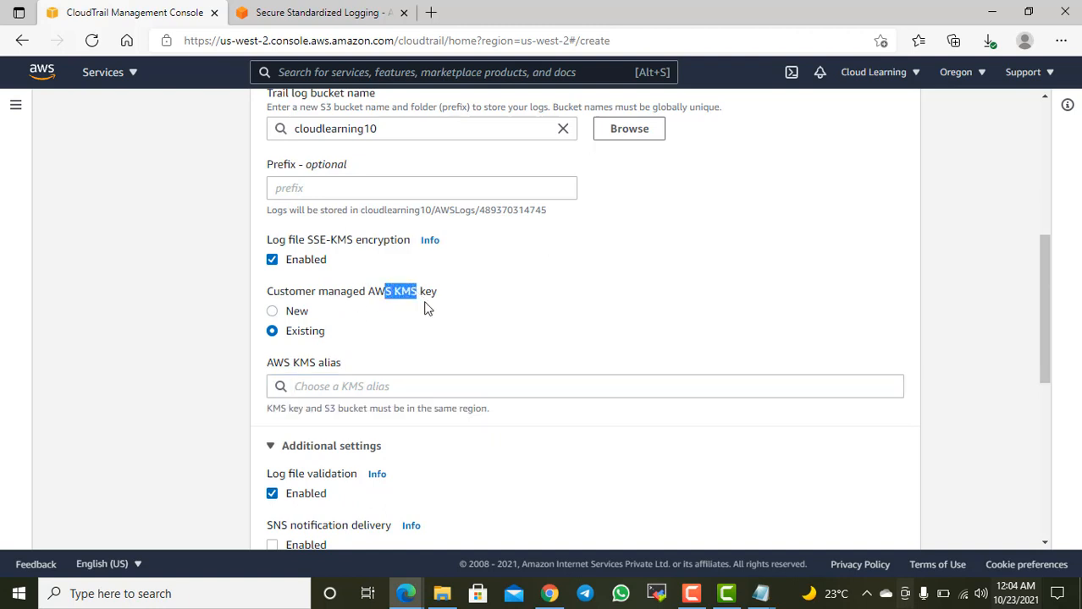
{"action": "left_click_drag", "start_coordinate": [387, 295], "coordinate": [415, 293]}
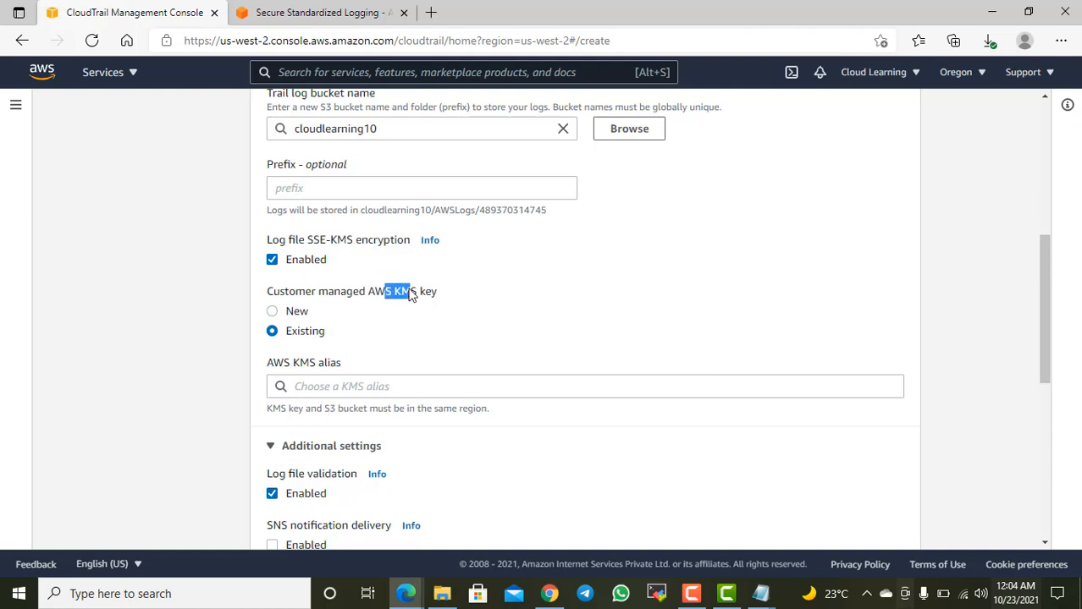
{"action": "left_click", "coordinate": [490, 302]}
{"action": "left_click_drag", "start_coordinate": [417, 293], "coordinate": [310, 314]}
{"action": "left_click", "coordinate": [369, 383]}
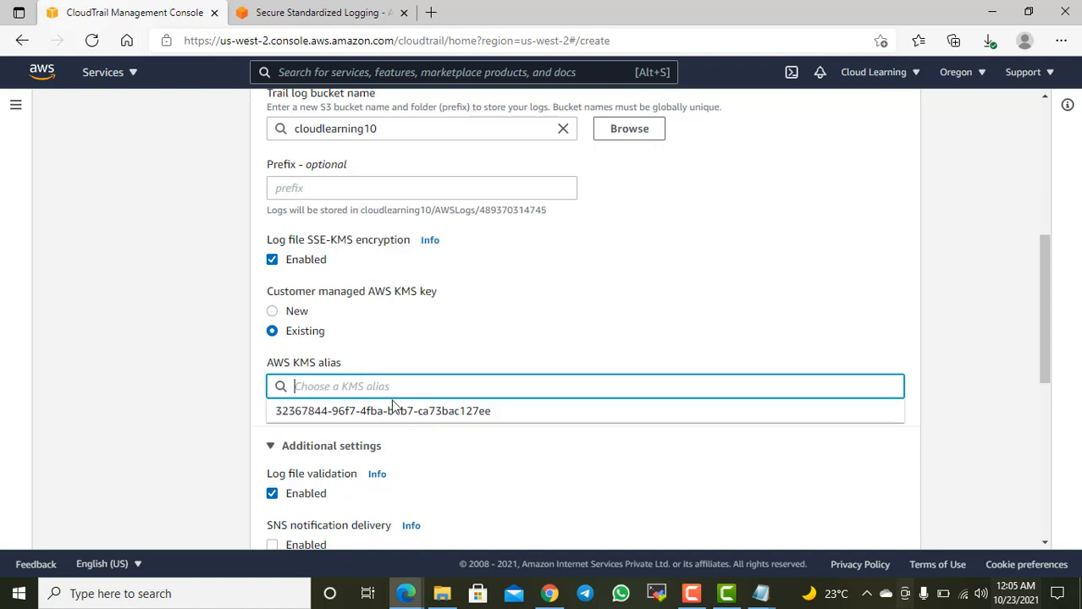
{"action": "left_click", "coordinate": [419, 359]}
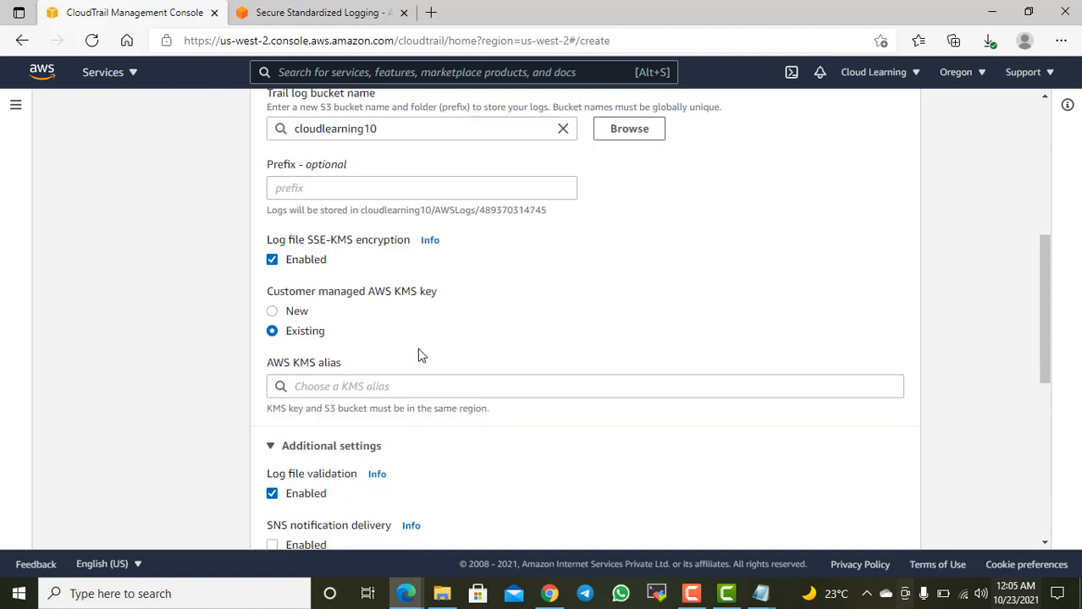
Step: Use a new customer managed KMS key for log encryption with the alias logencryptionkey
{"action": "left_click", "coordinate": [296, 313]}
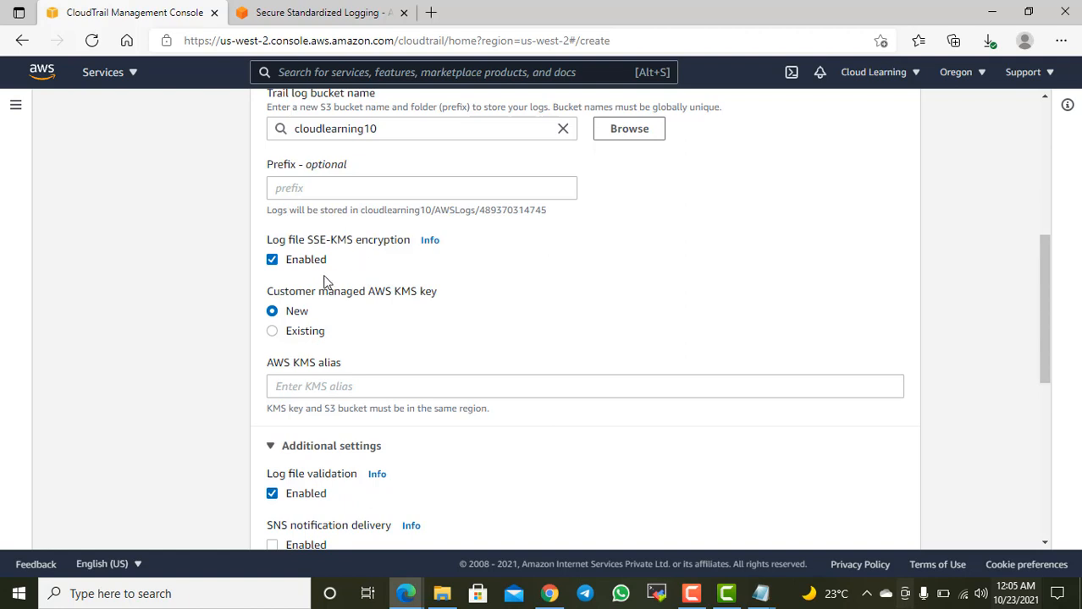
{"action": "left_click", "coordinate": [332, 388]}
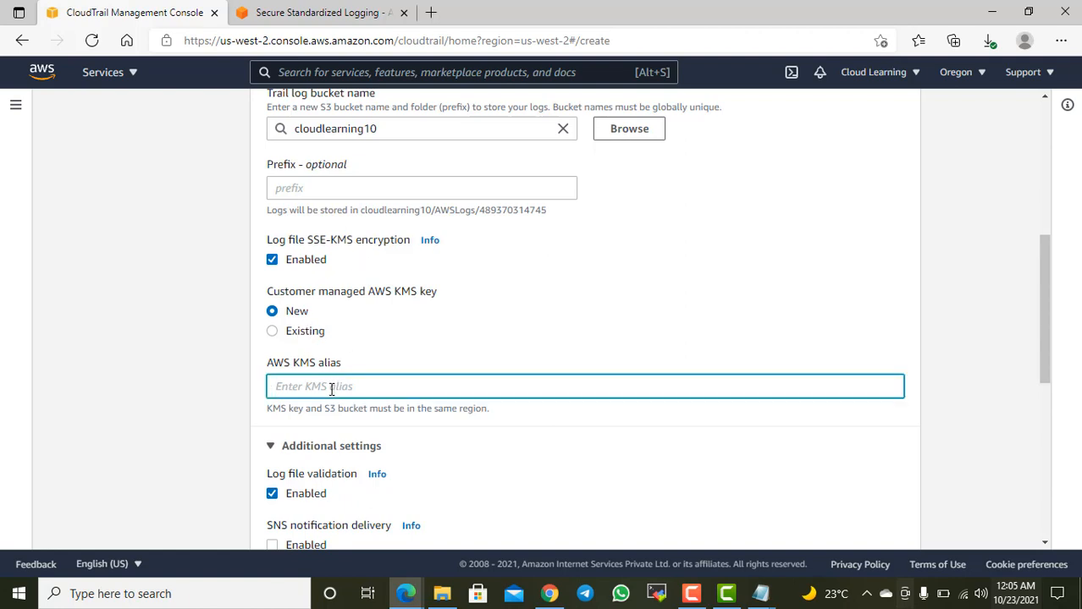
{"action": "type", "text": "logenv"}
{"action": "key", "text": "BackSpace"}
{"action": "key", "text": "ctrl+a"}
{"action": "type", "text": "e"}
{"action": "type", "text": "logencryption"}
{"action": "type", "text": "key"}
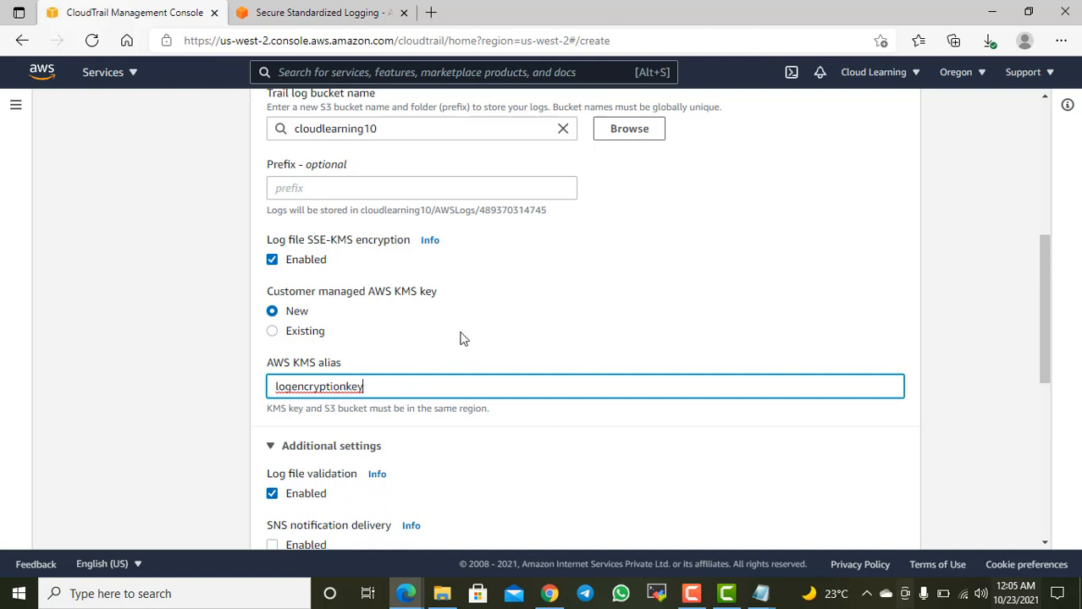
{"action": "left_click", "coordinate": [551, 433]}
Step: Review the region requirement for the KMS key and S3 bucket, and read the help on log file validation
{"action": "scroll", "coordinate": [590, 440], "scroll_direction": "down", "scroll_amount": 2}
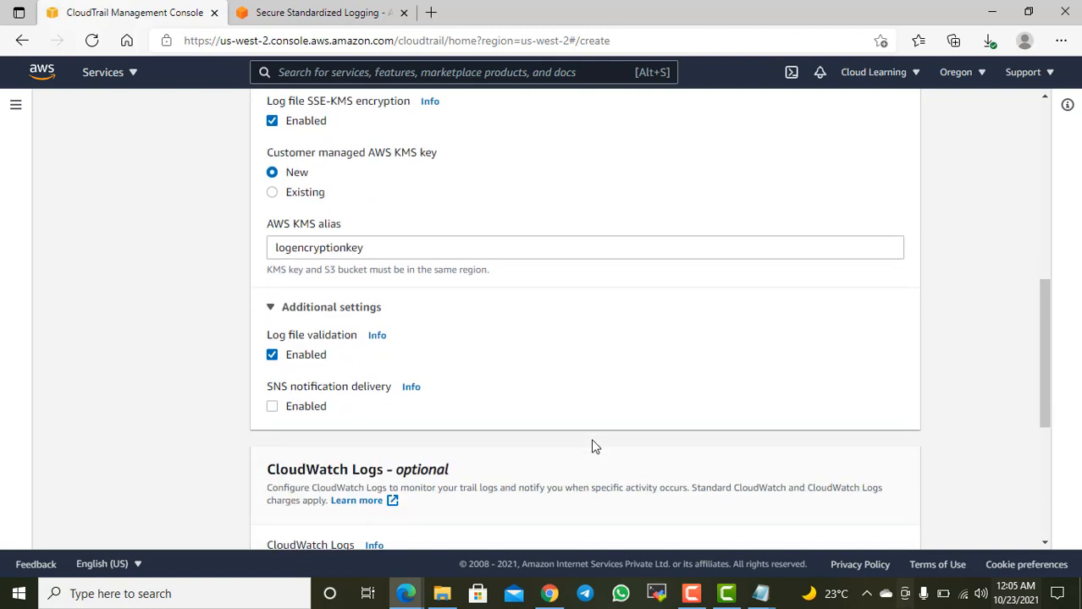
{"action": "scroll", "coordinate": [608, 437], "scroll_direction": "up", "scroll_amount": 2}
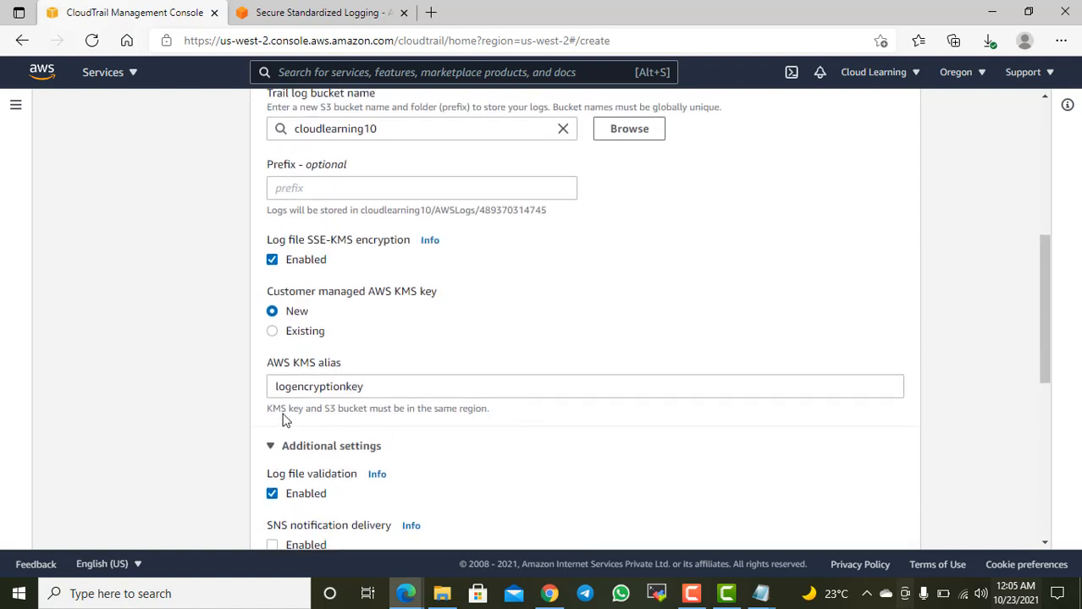
{"action": "left_click_drag", "start_coordinate": [277, 409], "coordinate": [365, 410]}
{"action": "scroll", "coordinate": [408, 349], "scroll_direction": "down", "scroll_amount": 2}
{"action": "scroll", "coordinate": [408, 355], "scroll_direction": "down", "scroll_amount": 1}
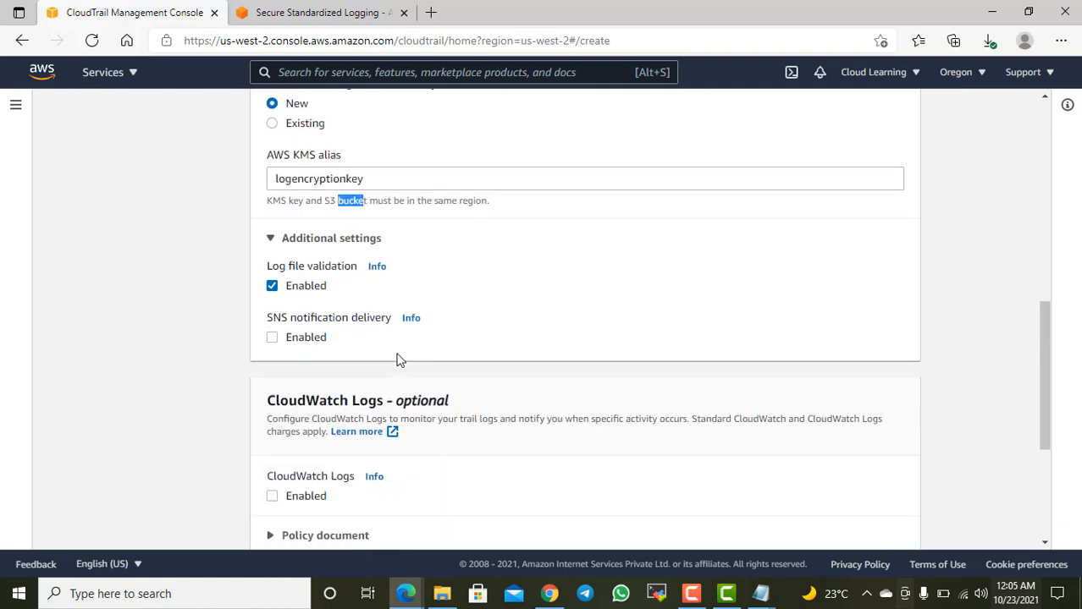
{"action": "left_click", "coordinate": [376, 269]}
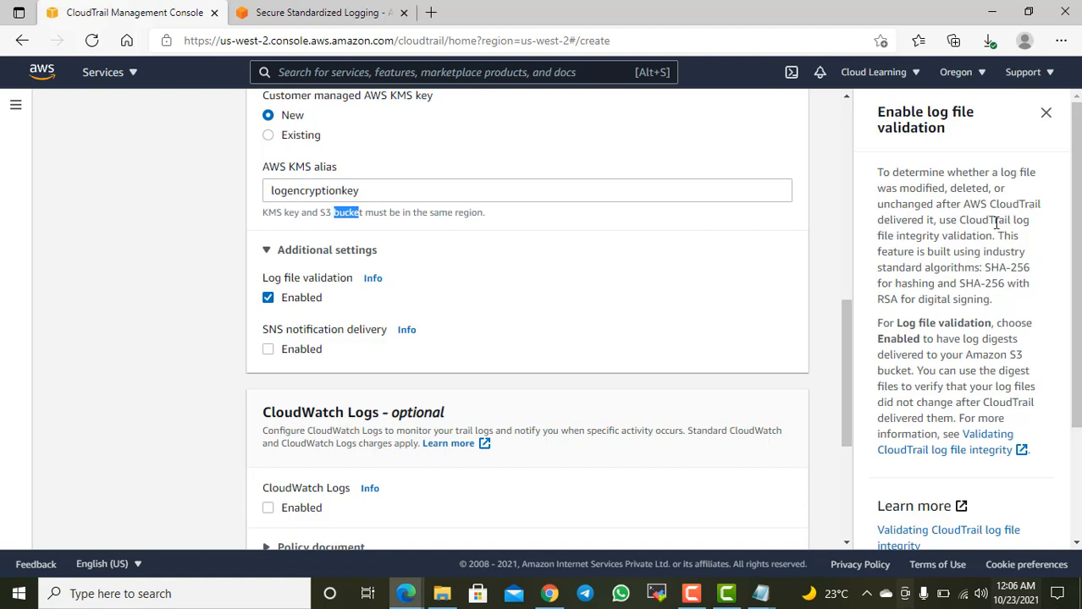
{"action": "left_click_drag", "start_coordinate": [909, 238], "coordinate": [985, 231]}
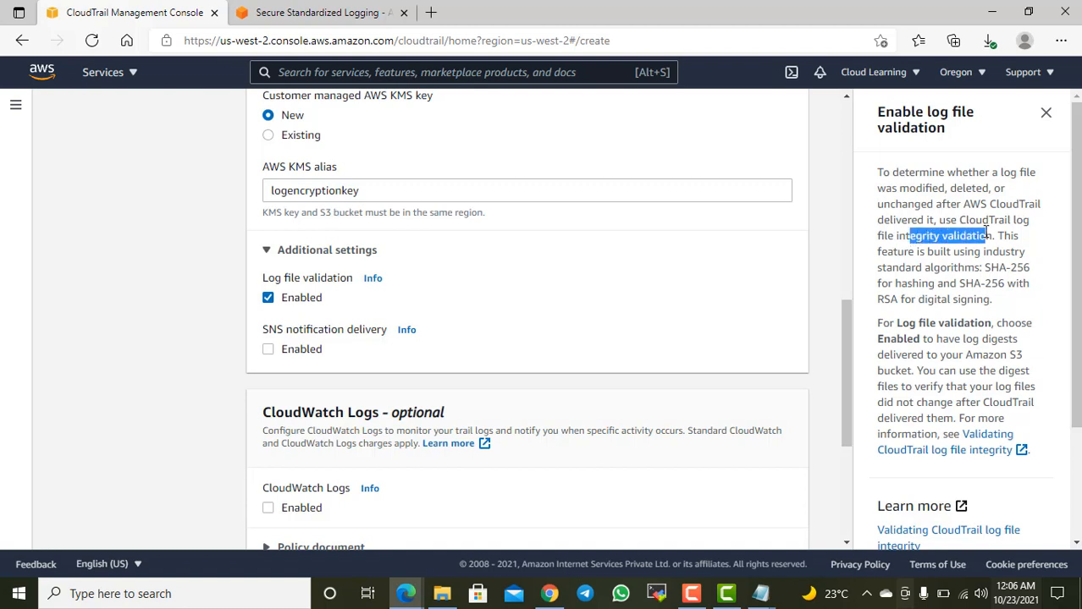
{"action": "left_click", "coordinate": [1046, 113]}
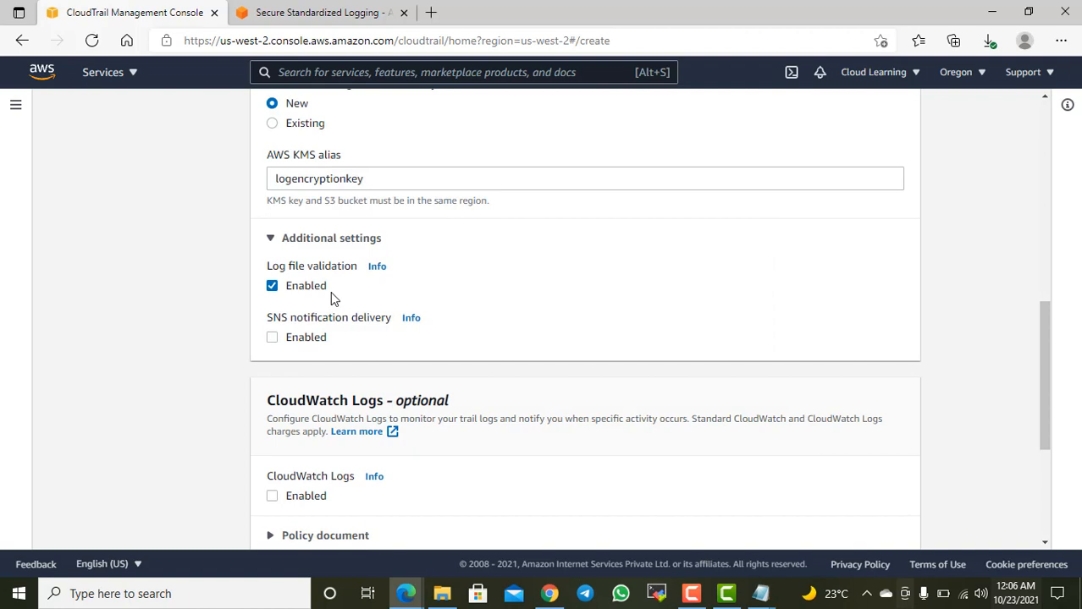
Step: Try enabling SNS notification delivery, look over its topic options and switch it back off
{"action": "left_click", "coordinate": [309, 341]}
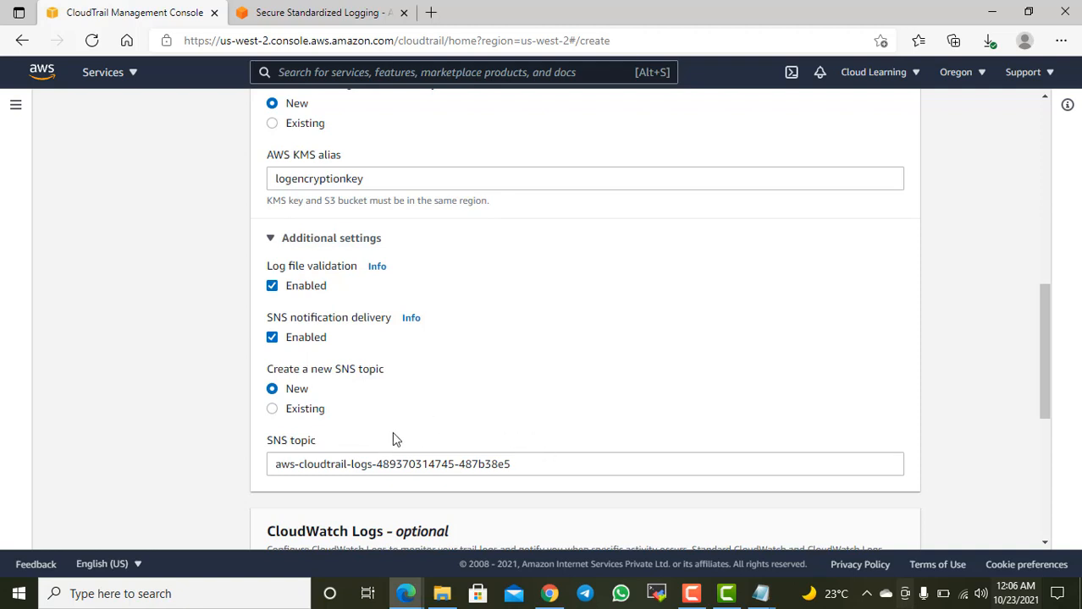
{"action": "scroll", "coordinate": [523, 452], "scroll_direction": "down", "scroll_amount": 2}
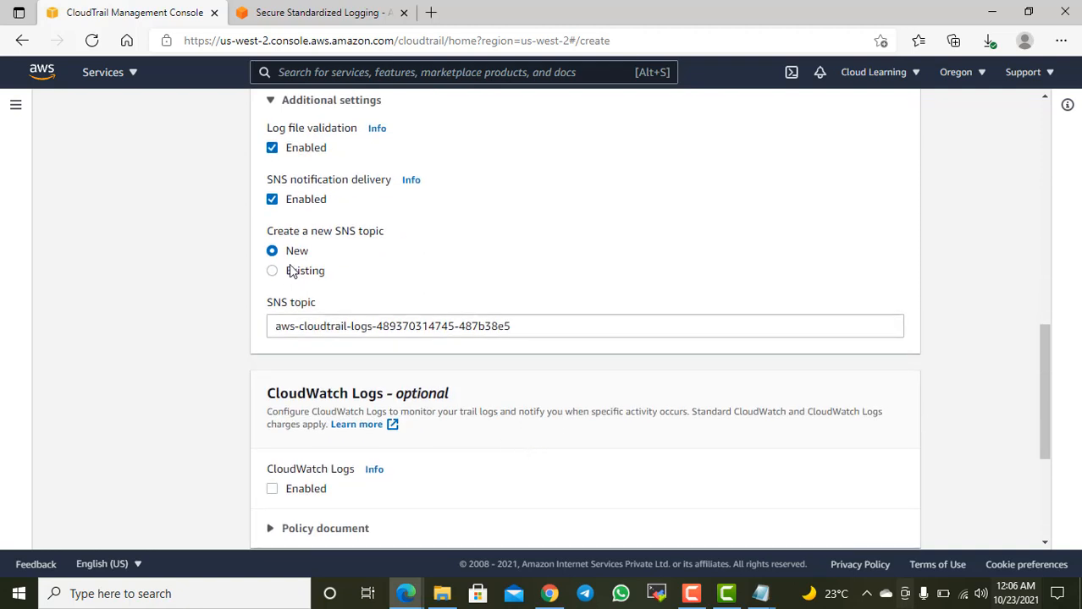
{"action": "left_click", "coordinate": [291, 202]}
{"action": "scroll", "coordinate": [652, 340], "scroll_direction": "down", "scroll_amount": 1}
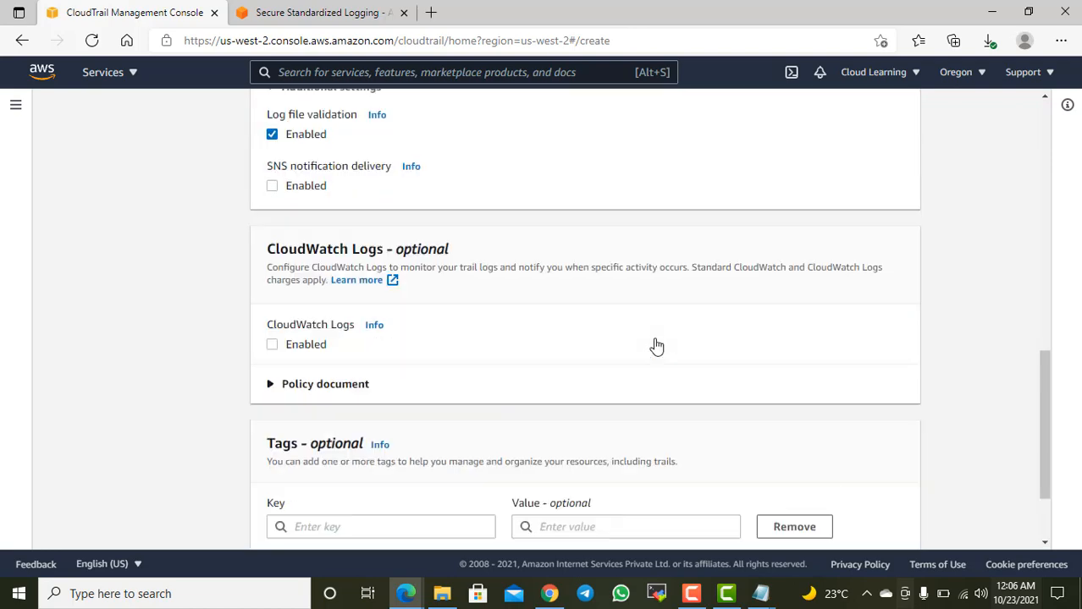
{"action": "scroll", "coordinate": [656, 345], "scroll_direction": "up", "scroll_amount": 1}
{"action": "scroll", "coordinate": [492, 272], "scroll_direction": "up", "scroll_amount": 1}
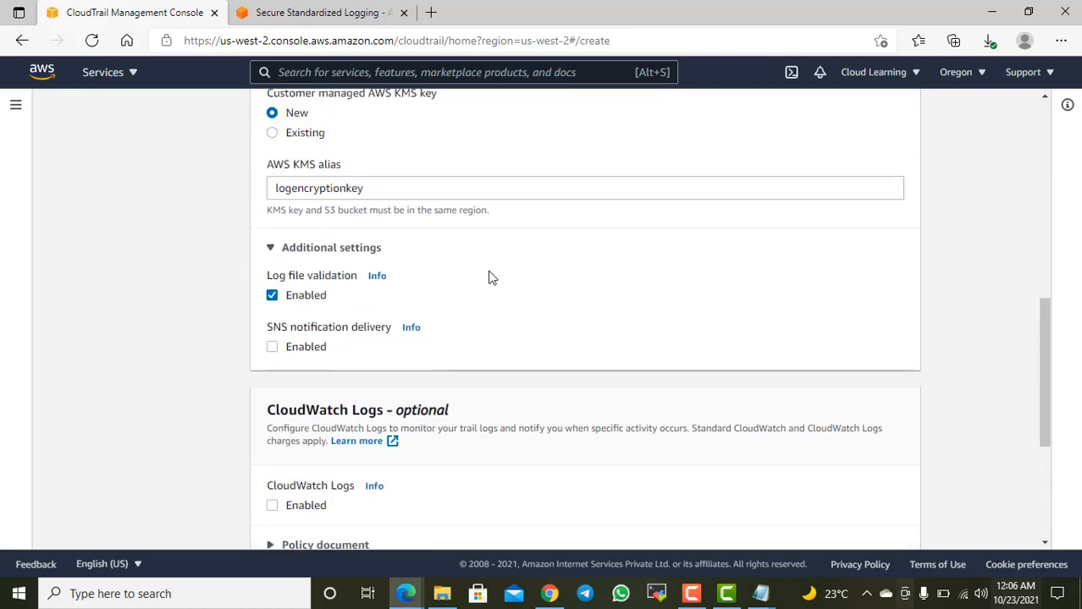
{"action": "scroll", "coordinate": [499, 292], "scroll_direction": "down", "scroll_amount": 1}
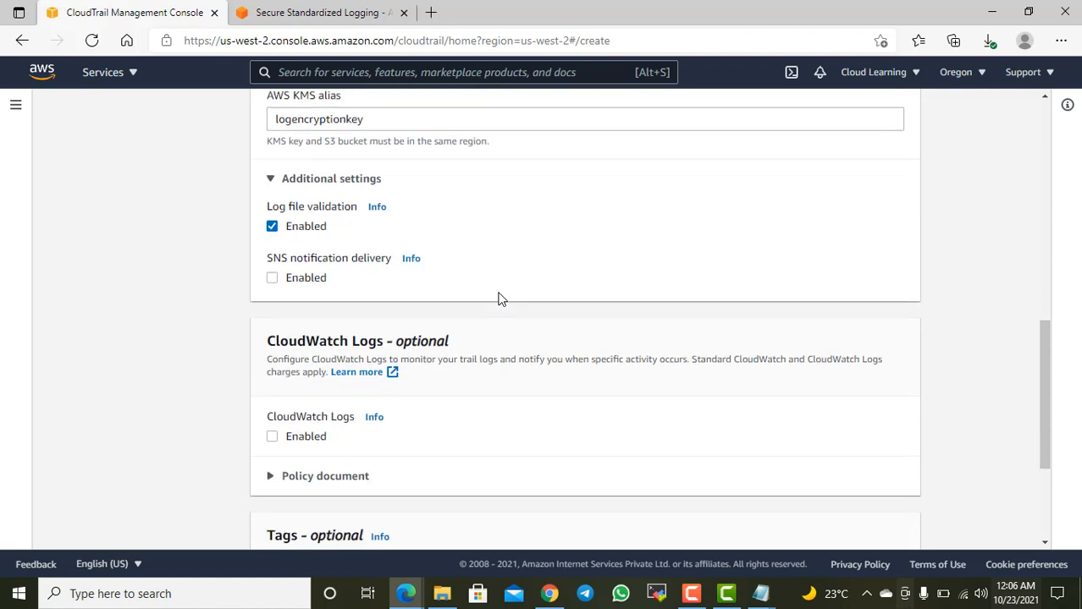
Step: Try SNS notification delivery with an existing topic, look at the topics on offer, and disable the delivery again
{"action": "left_click", "coordinate": [275, 278]}
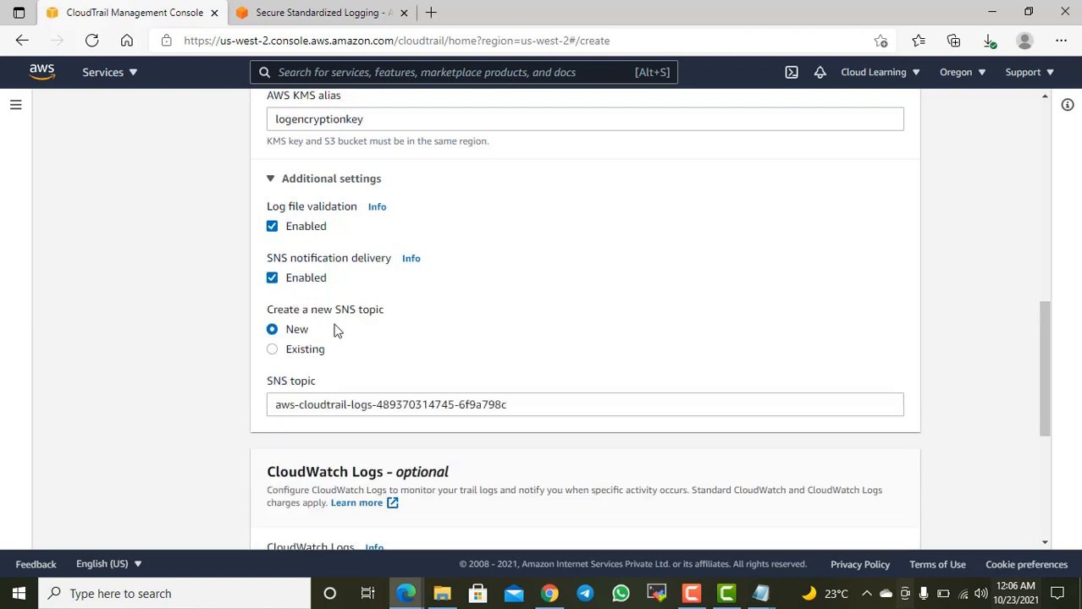
{"action": "left_click", "coordinate": [310, 352]}
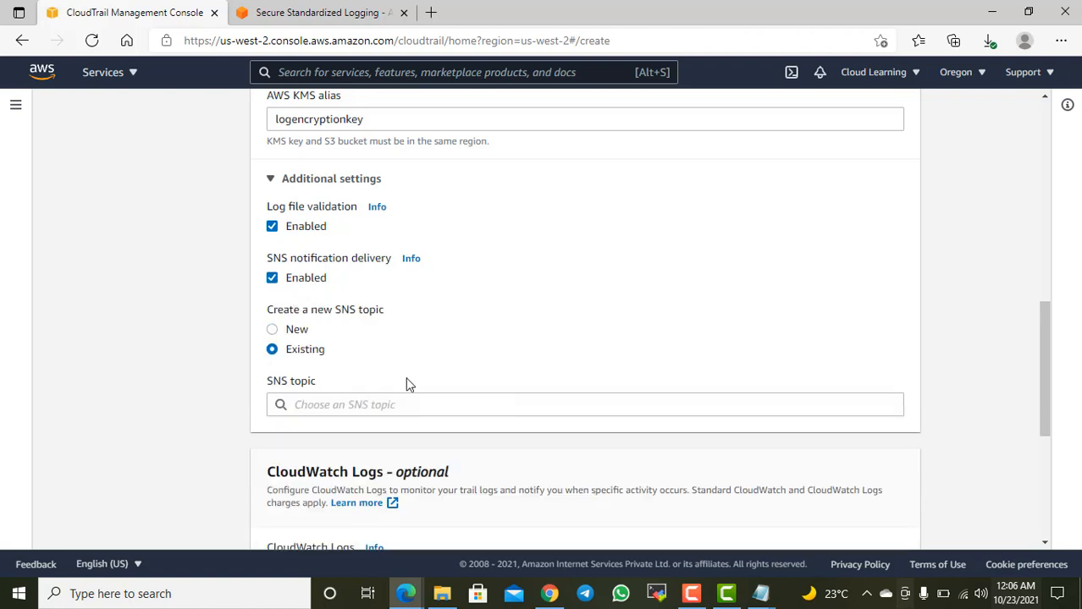
{"action": "left_click", "coordinate": [436, 407]}
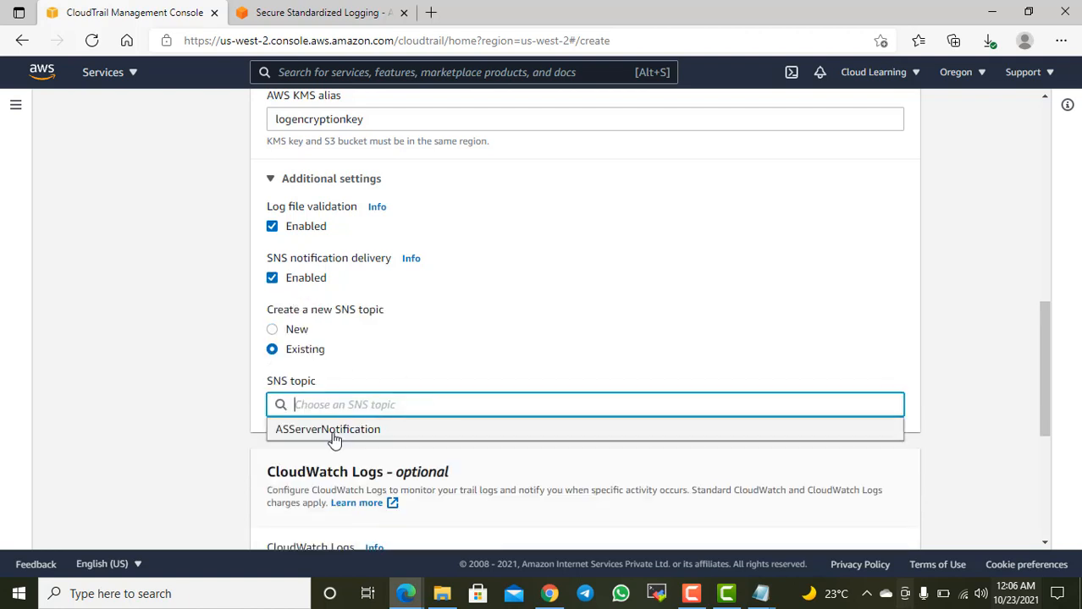
{"action": "left_click", "coordinate": [360, 364]}
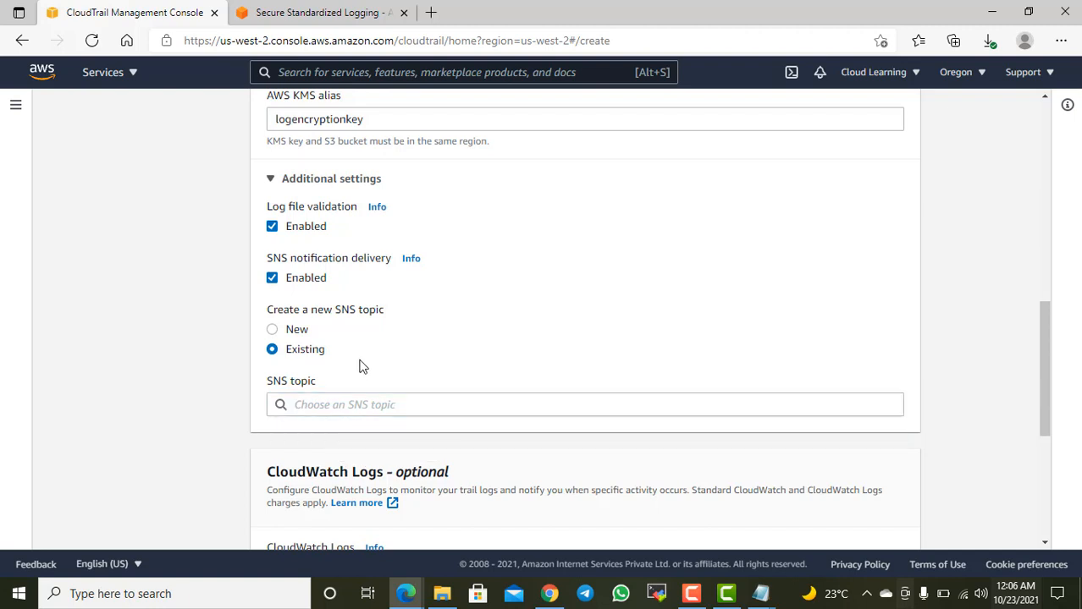
{"action": "left_click", "coordinate": [272, 329]}
{"action": "left_click", "coordinate": [272, 279]}
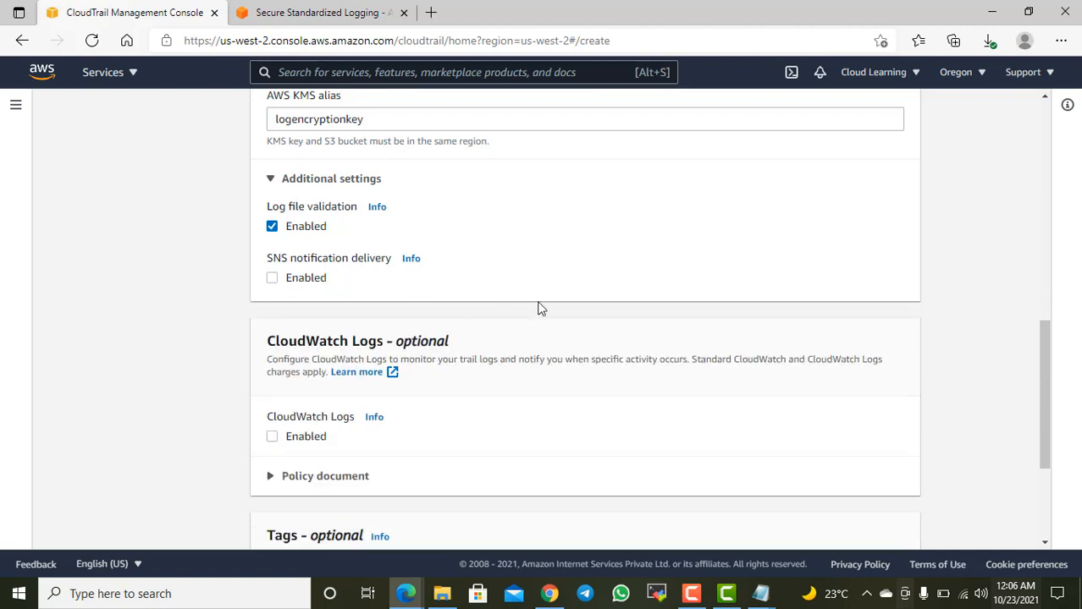
Step: Enable CloudWatch Logs for the trail
{"action": "scroll", "coordinate": [570, 313], "scroll_direction": "down", "scroll_amount": 2}
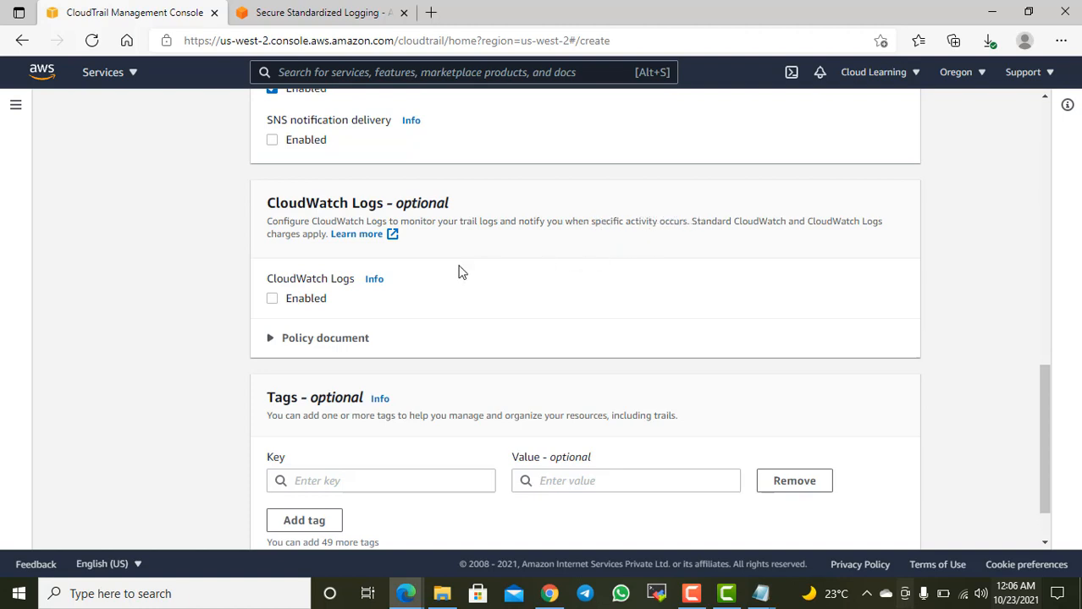
{"action": "left_click", "coordinate": [313, 303]}
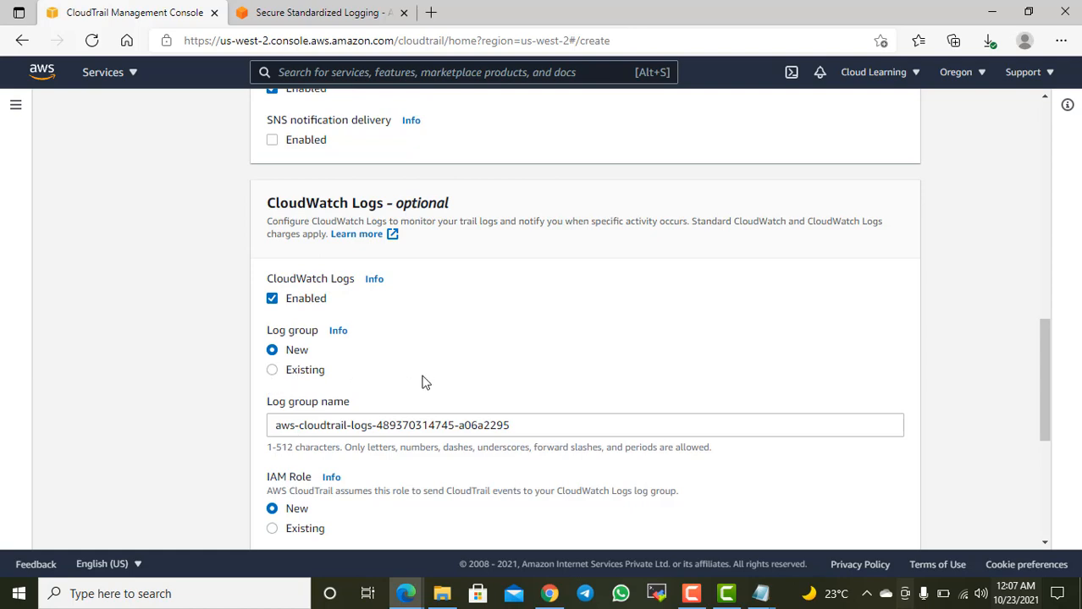
Step: Search the services for cloudwatch, open CloudWatch in a new browser tab and show its log groups
{"action": "scroll", "coordinate": [478, 356], "scroll_direction": "up", "scroll_amount": 2}
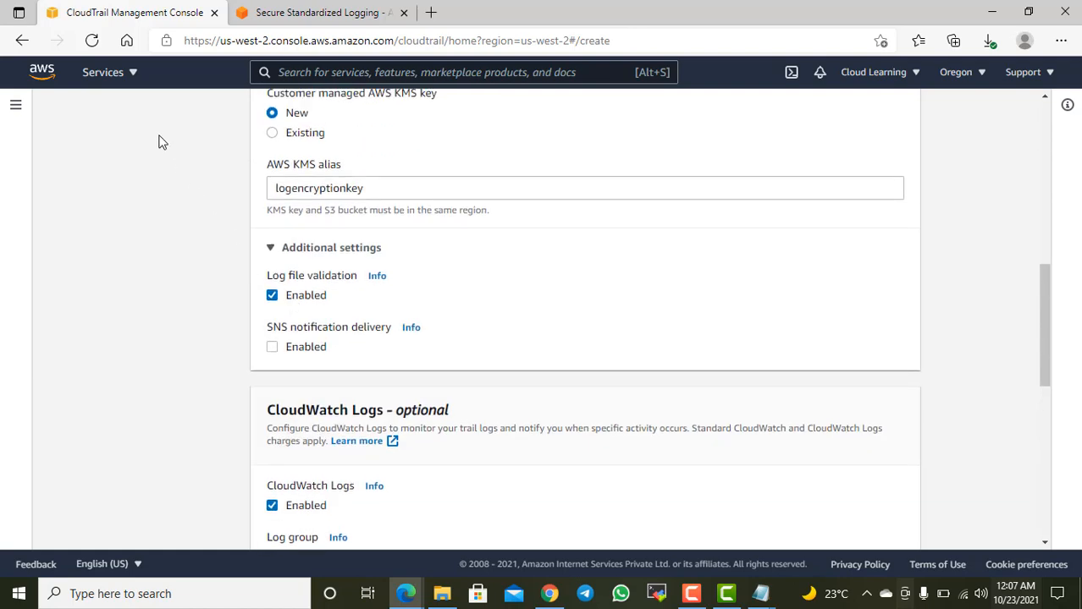
{"action": "left_click", "coordinate": [128, 74]}
{"action": "left_click", "coordinate": [353, 73]}
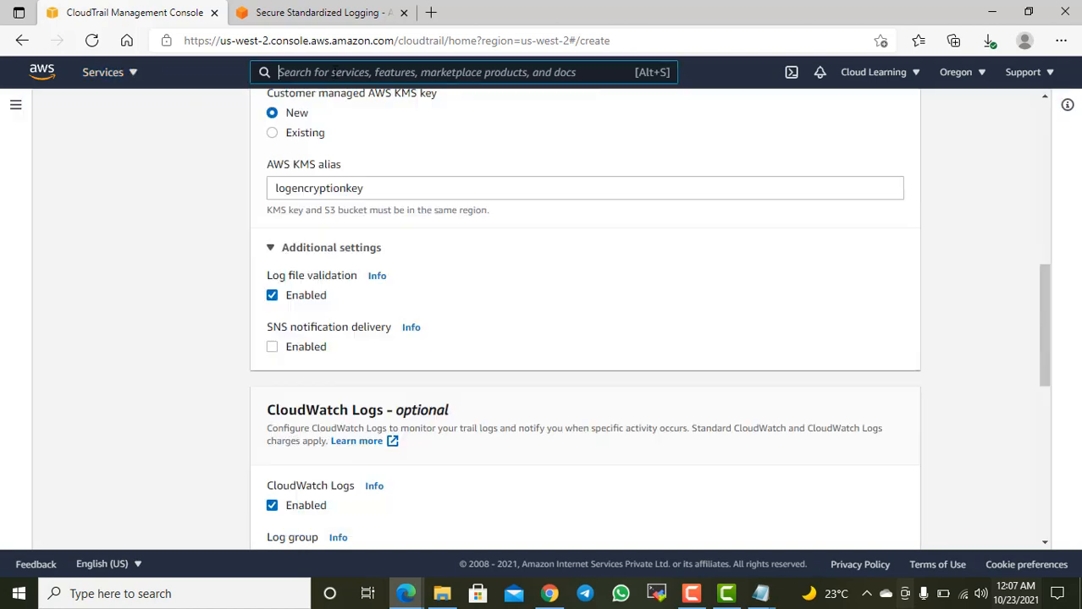
{"action": "type", "text": "cloudwath"}
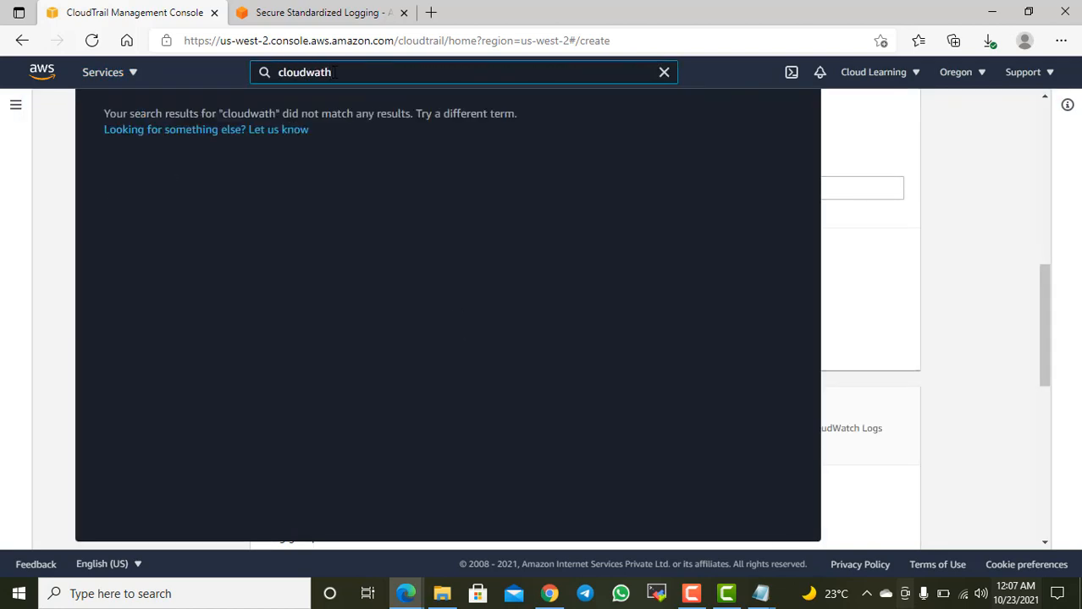
{"action": "key", "text": "BackSpace"}
{"action": "type", "text": "ch"}
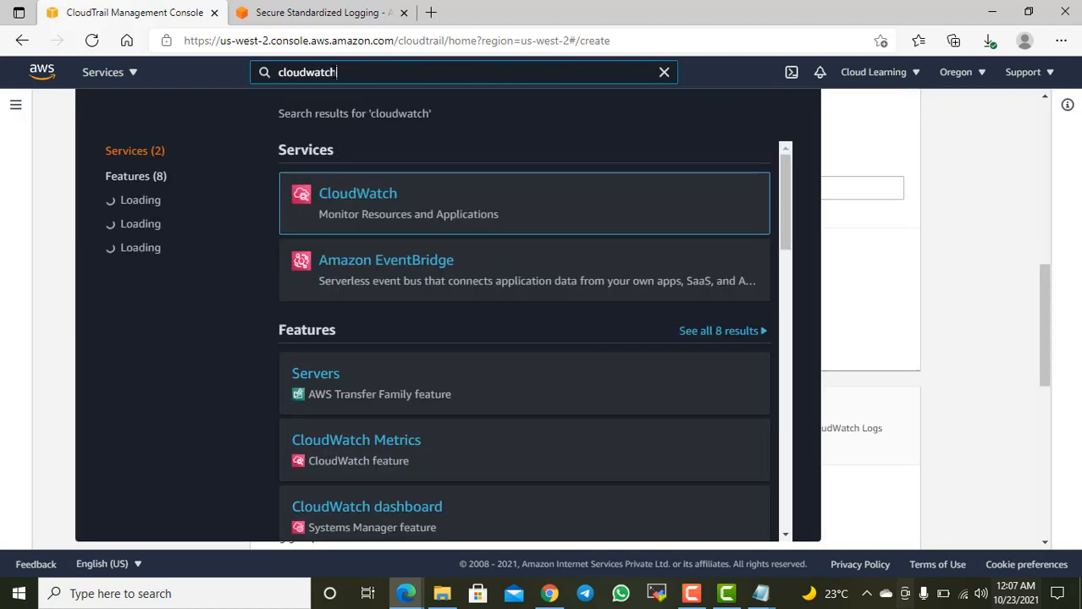
{"action": "right_click", "coordinate": [391, 197]}
{"action": "left_click", "coordinate": [427, 209]}
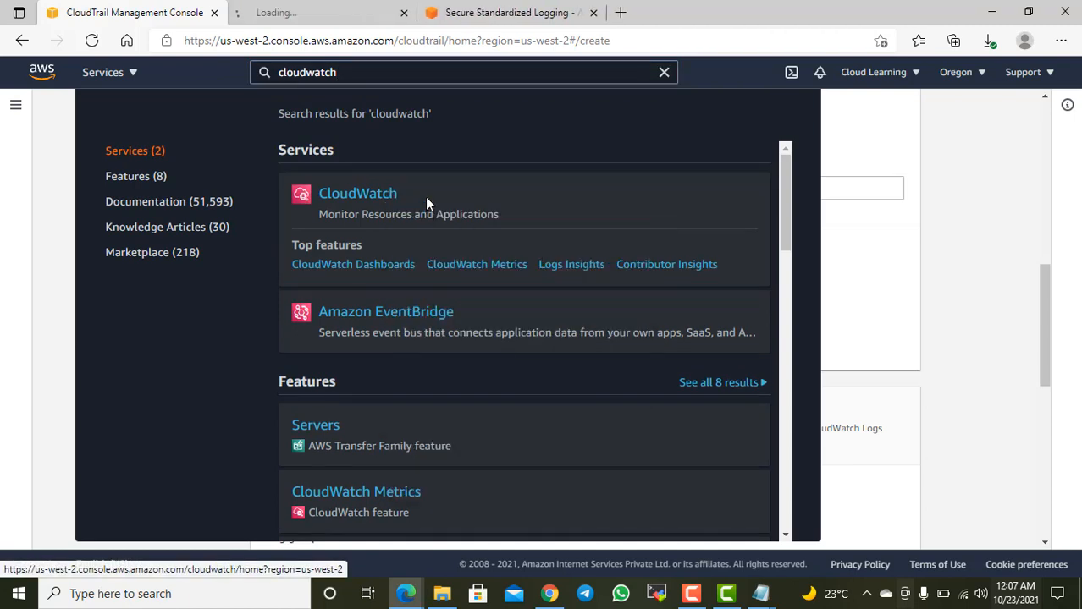
{"action": "left_click", "coordinate": [341, 15]}
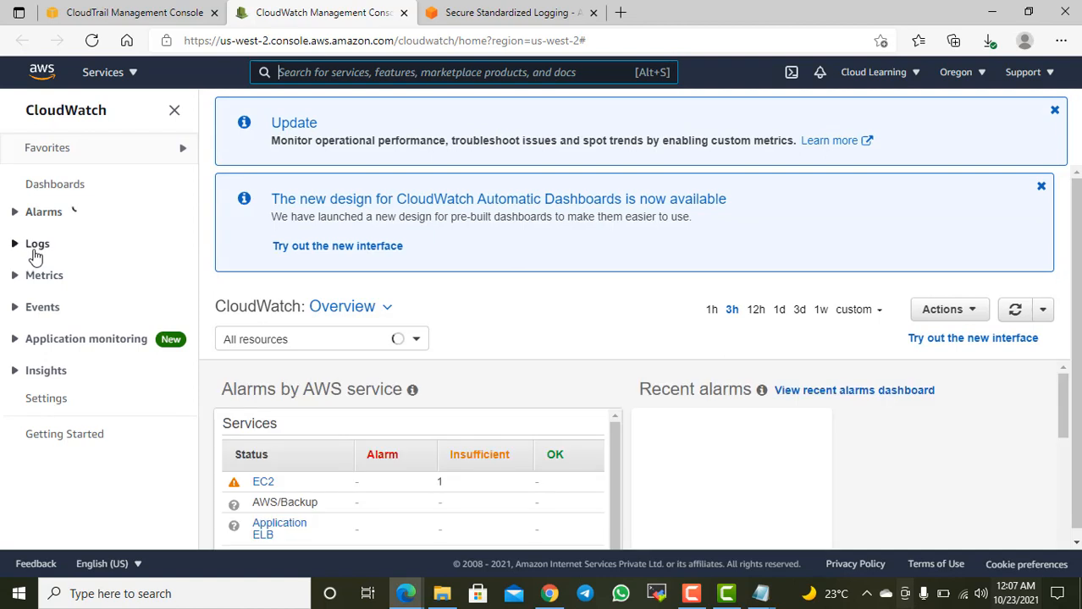
{"action": "left_click", "coordinate": [38, 245]}
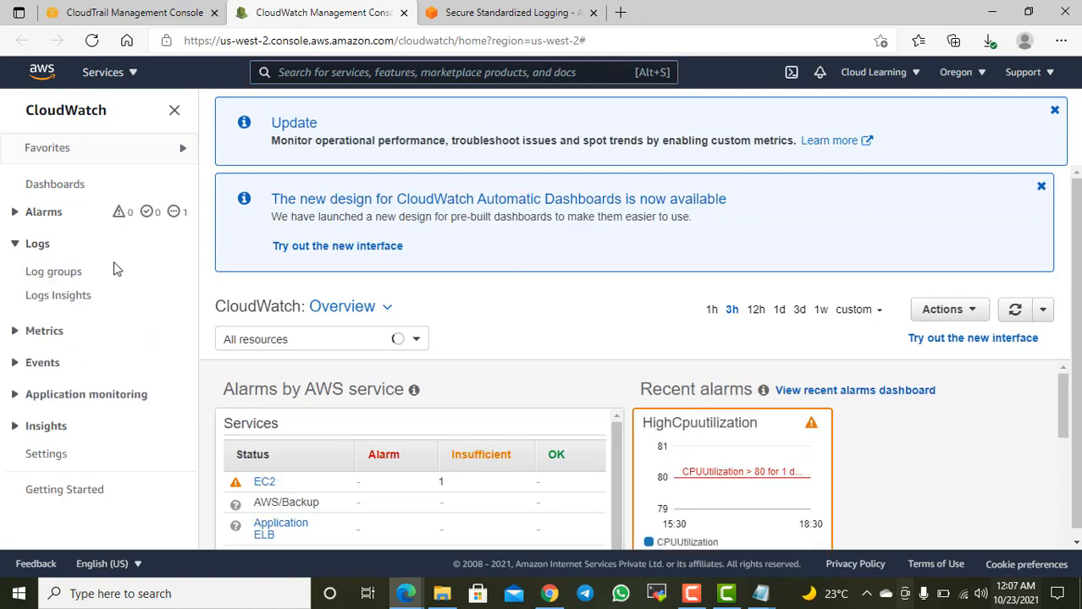
{"action": "left_click", "coordinate": [63, 273]}
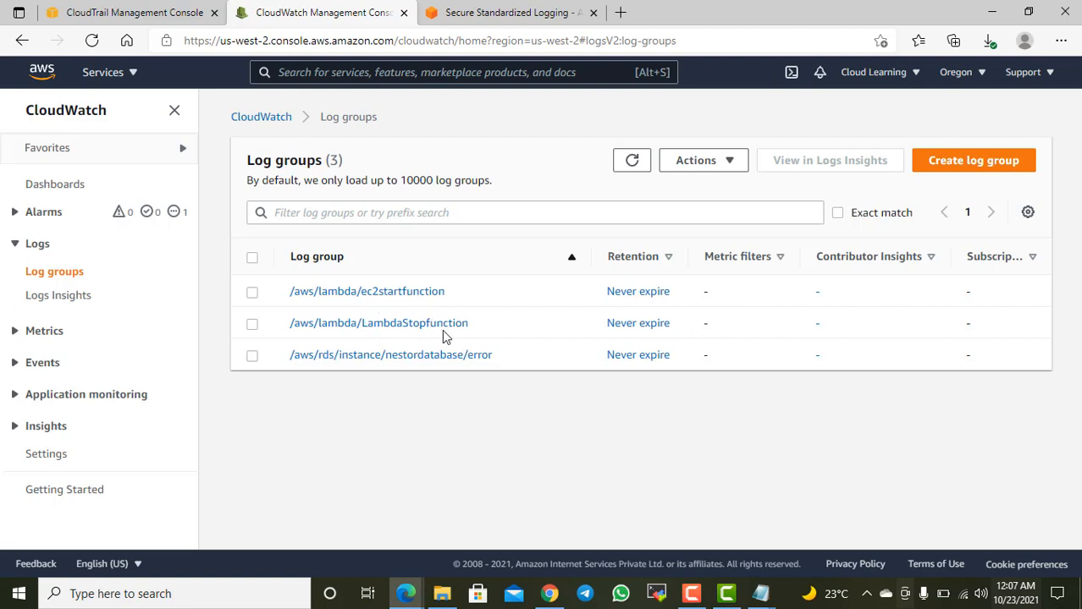
Step: Create a CloudWatch log group named CLEventLog without changing its retention setting
{"action": "left_click", "coordinate": [971, 162]}
{"action": "left_click", "coordinate": [291, 277]}
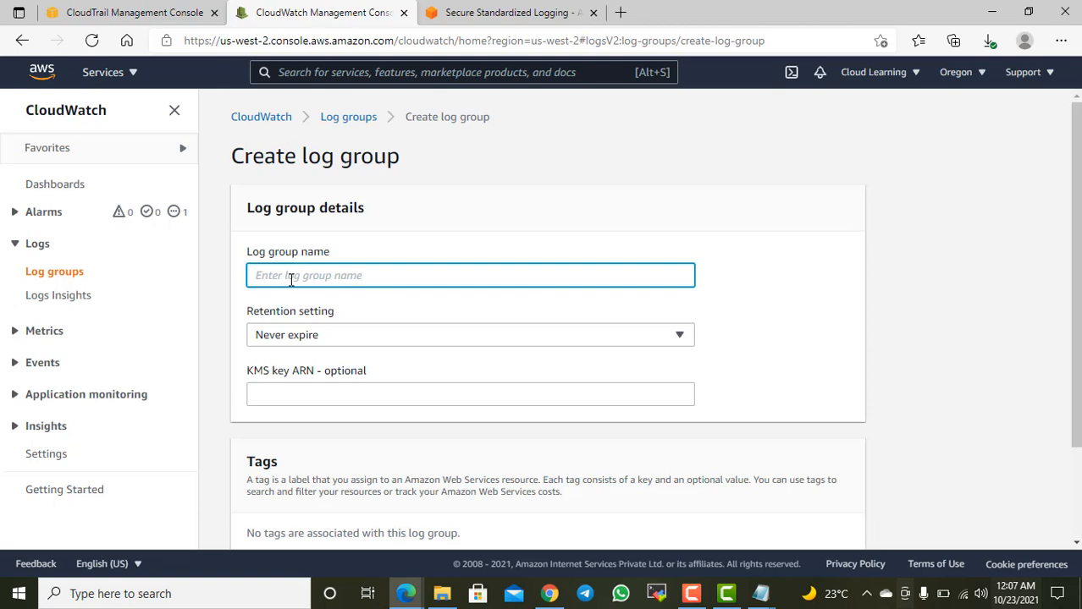
{"action": "type", "text": "Dat"}
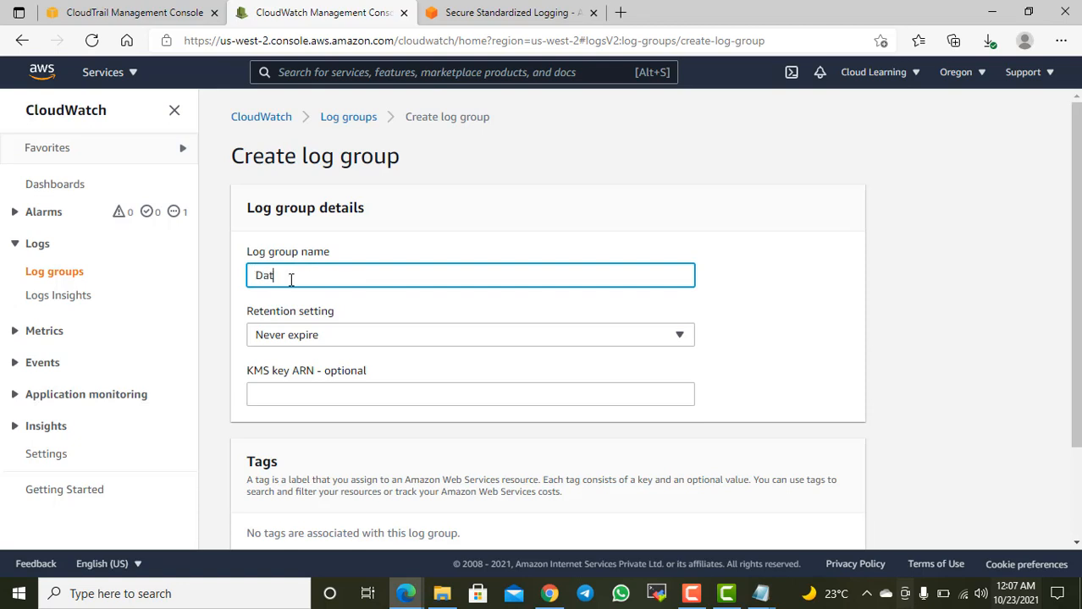
{"action": "key", "text": "BackSpace"}
{"action": "type", "text": "Even"}
{"action": "type", "text": "lt"}
{"action": "key", "text": "BackSpace"}
{"action": "key", "text": "BackSpace"}
{"action": "type", "text": "tLog"}
{"action": "key", "text": "Home"}
{"action": "type", "text": "CL"}
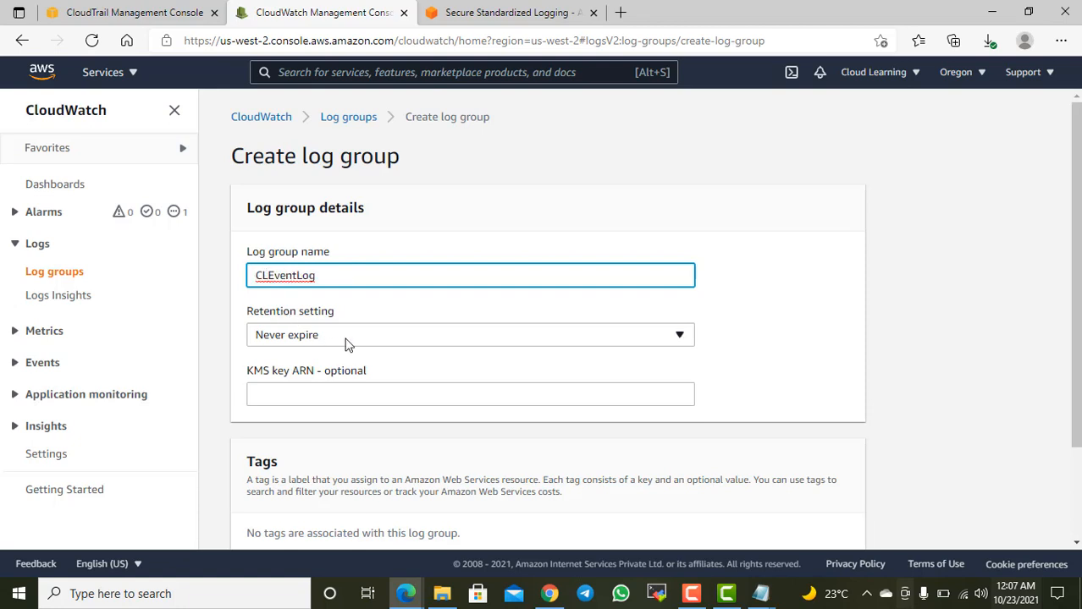
{"action": "left_click", "coordinate": [491, 364]}
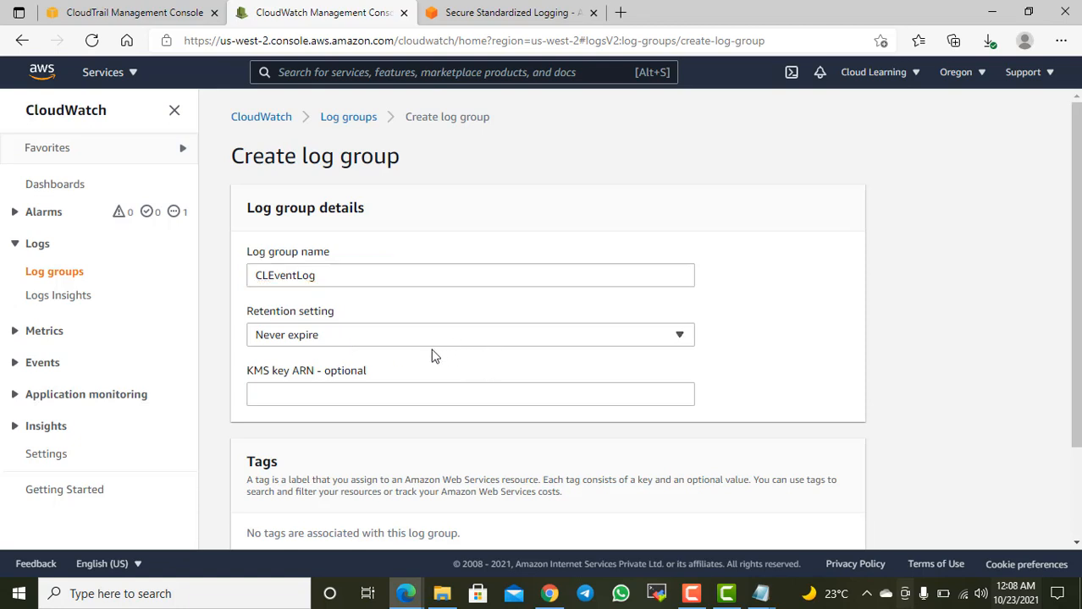
{"action": "scroll", "coordinate": [432, 355], "scroll_direction": "down", "scroll_amount": 1}
{"action": "scroll", "coordinate": [419, 331], "scroll_direction": "down", "scroll_amount": 1}
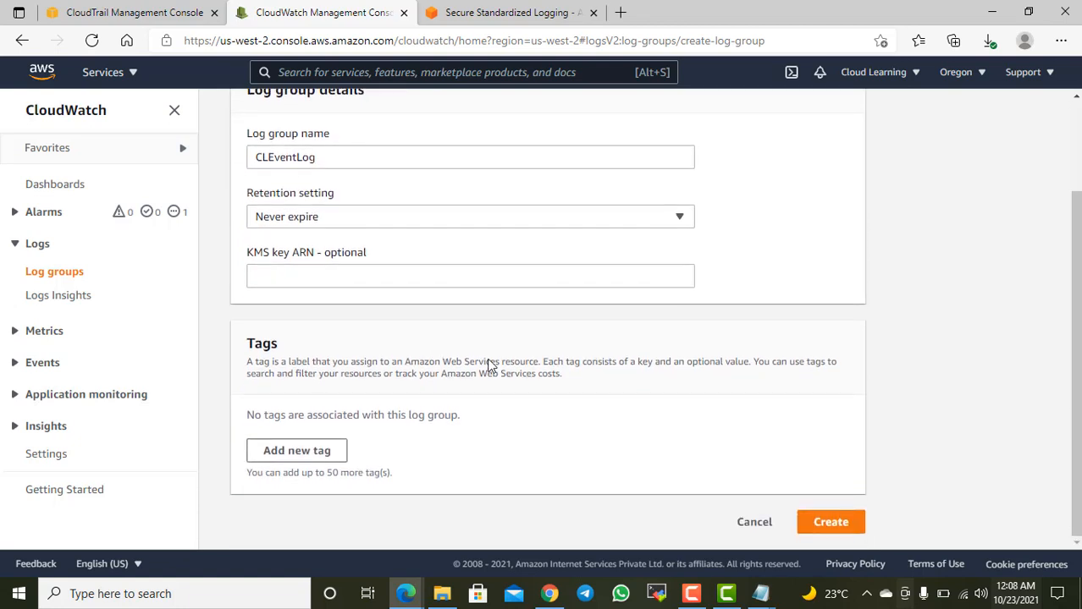
{"action": "left_click", "coordinate": [832, 530]}
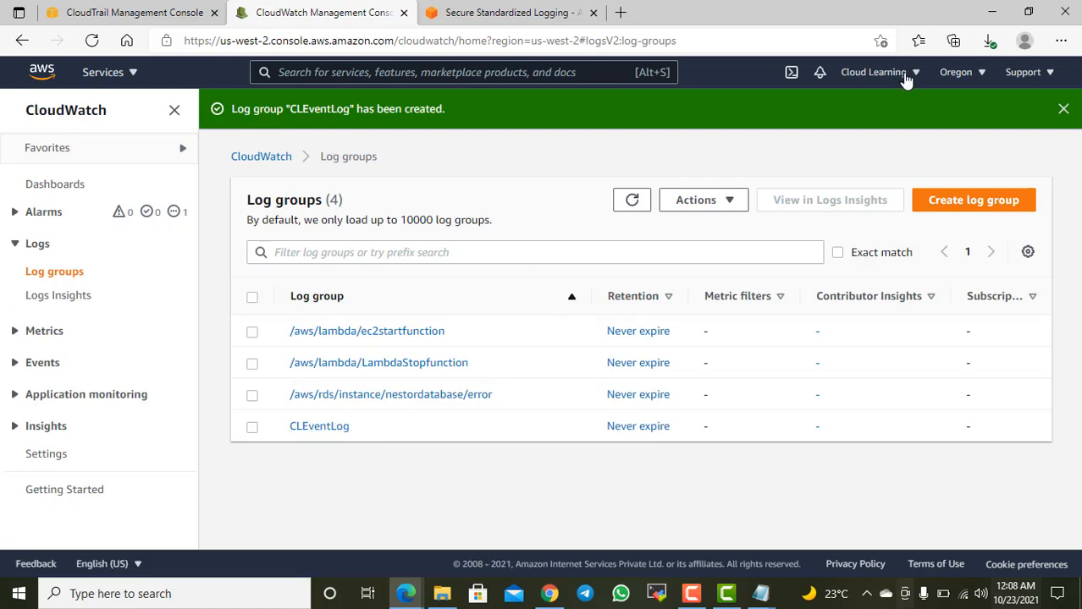
Step: Copy the ARN from the details of the CLEventLog log group and return to the CloudTrail trail creation form
{"action": "left_click", "coordinate": [322, 428]}
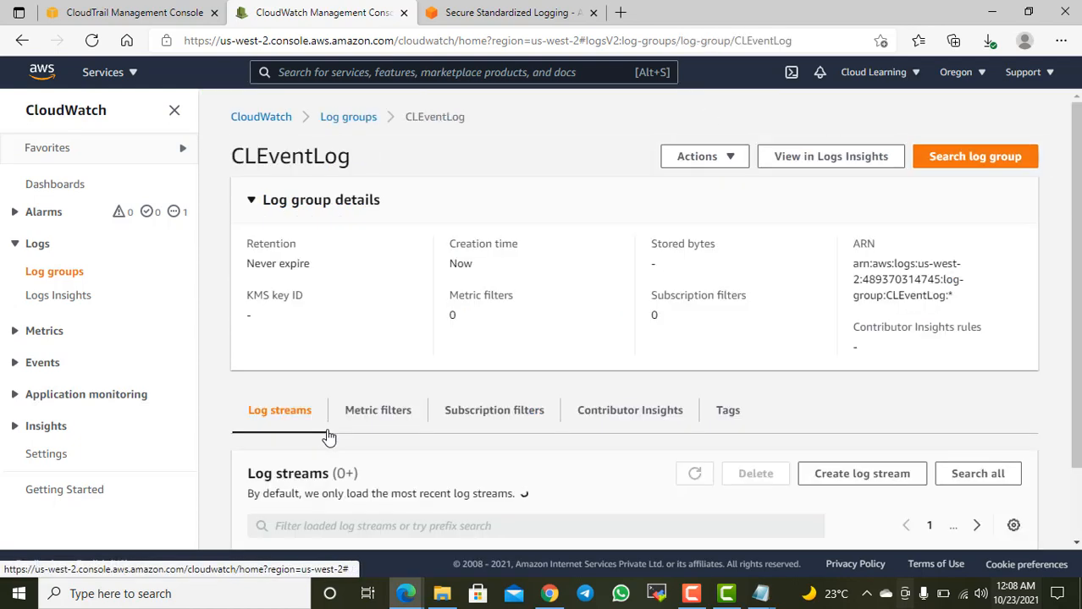
{"action": "scroll", "coordinate": [531, 432], "scroll_direction": "down", "scroll_amount": 1}
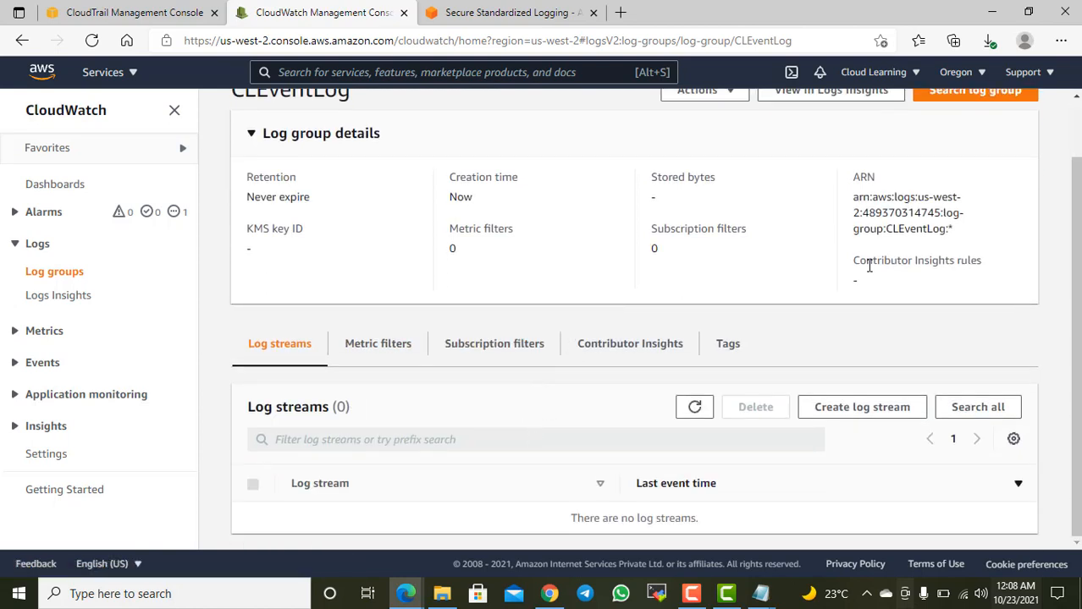
{"action": "left_click_drag", "start_coordinate": [954, 231], "coordinate": [852, 196]}
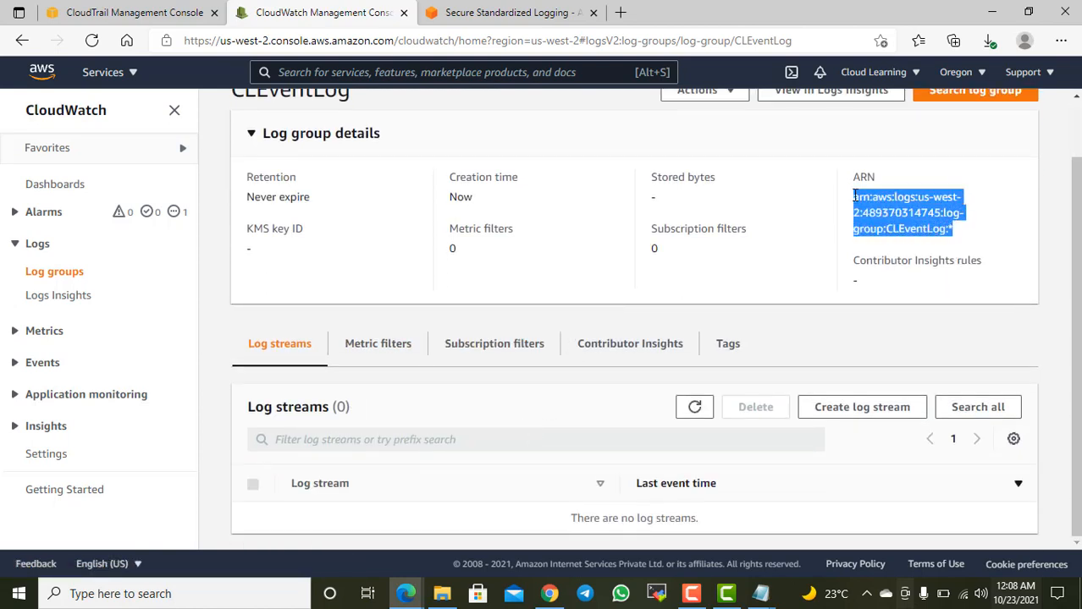
{"action": "right_click", "coordinate": [874, 206]}
{"action": "left_click", "coordinate": [792, 221]}
{"action": "left_click", "coordinate": [142, 12]}
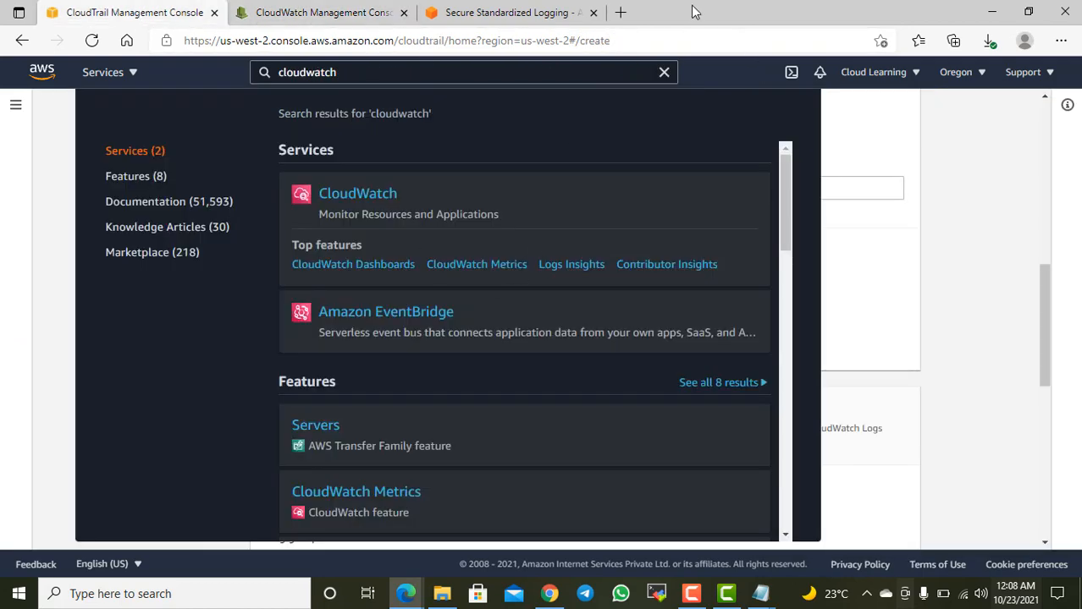
{"action": "left_click", "coordinate": [495, 12]}
{"action": "left_click", "coordinate": [258, 18]}
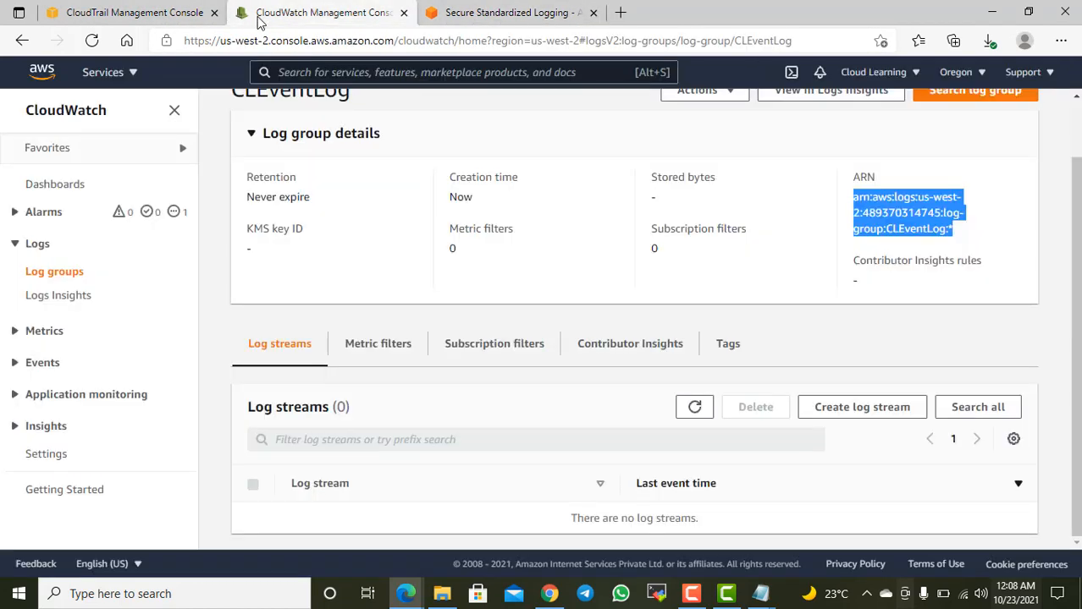
{"action": "left_click", "coordinate": [114, 10]}
{"action": "left_click", "coordinate": [51, 251]}
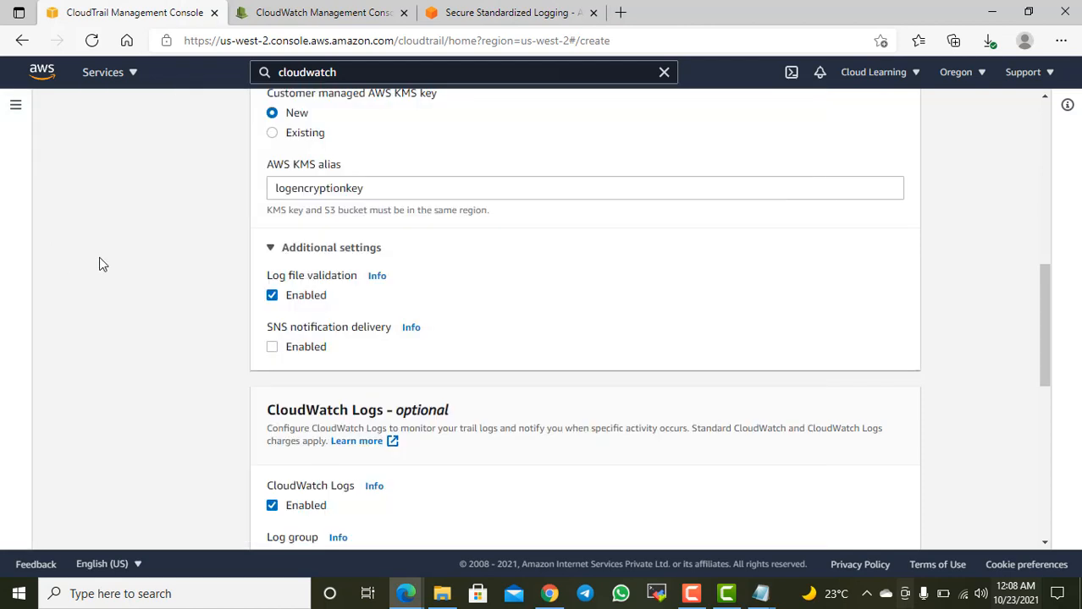
Step: Try the existing log group option for CloudWatch Logs, clear the log group name, and revert to a new log group
{"action": "scroll", "coordinate": [431, 366], "scroll_direction": "down", "scroll_amount": 3}
{"action": "scroll", "coordinate": [431, 371], "scroll_direction": "down", "scroll_amount": 1}
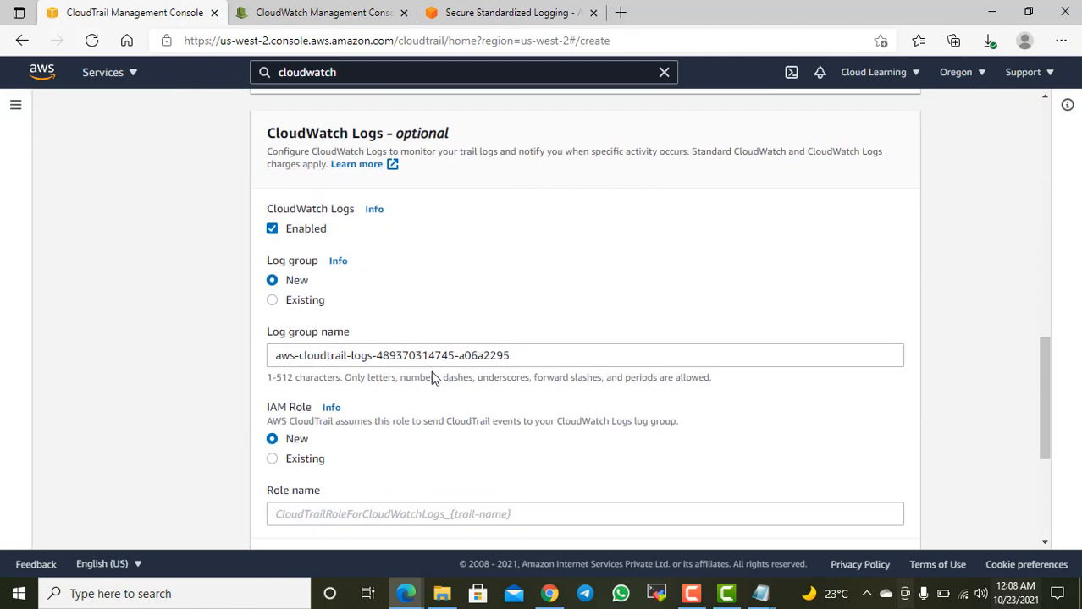
{"action": "left_click", "coordinate": [624, 354]}
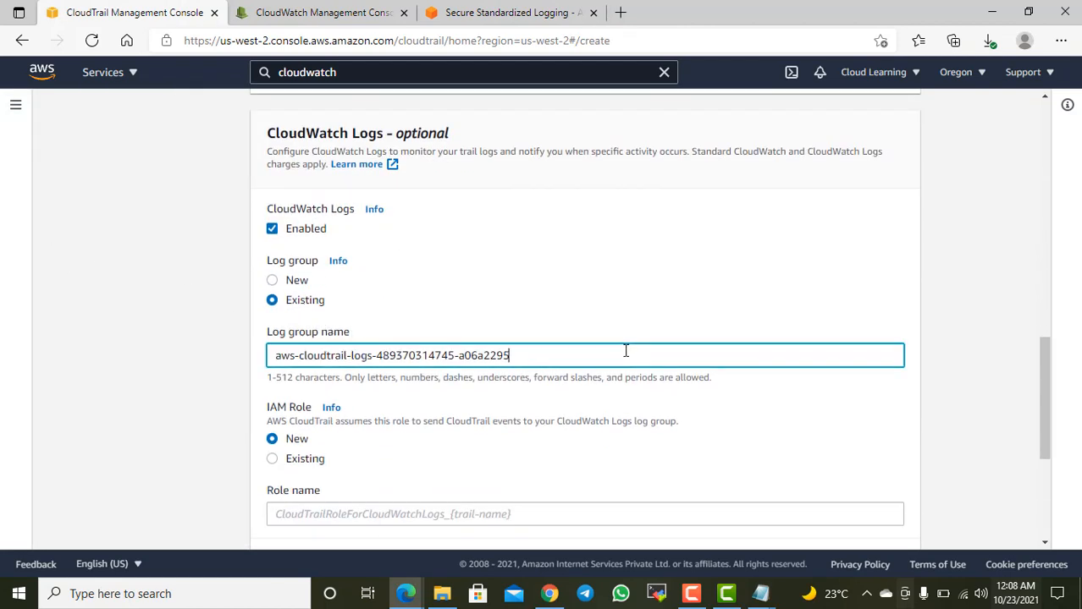
{"action": "left_click_drag", "start_coordinate": [605, 353], "coordinate": [346, 356]}
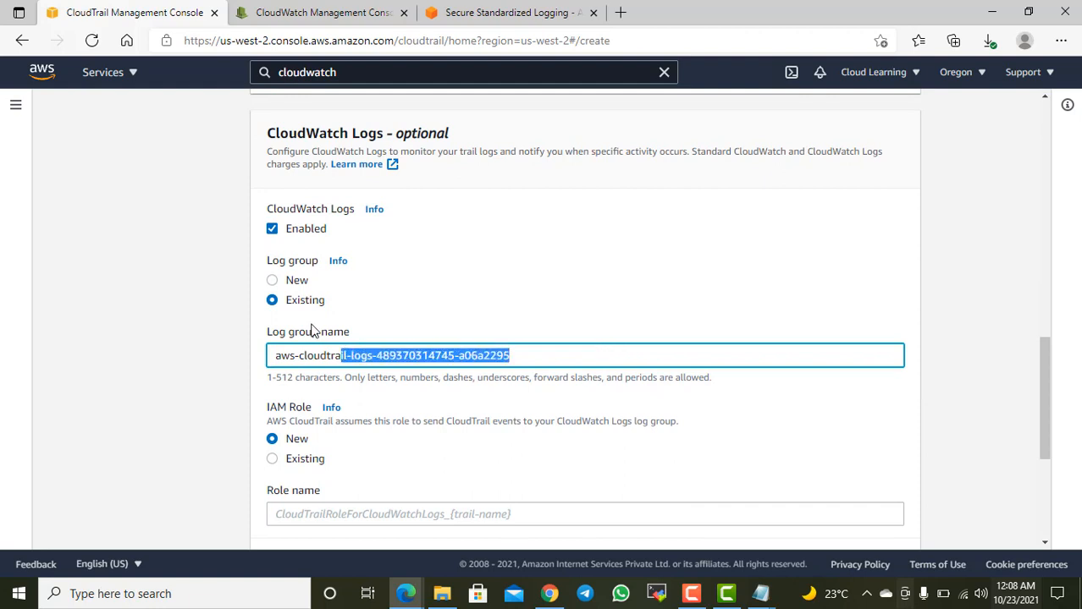
{"action": "left_click", "coordinate": [295, 281]}
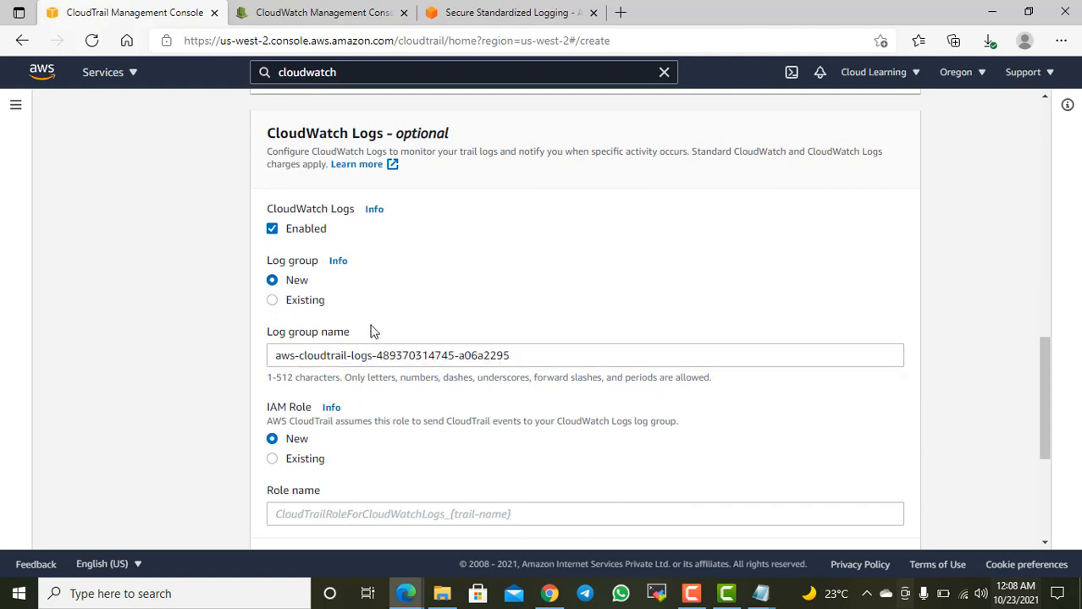
{"action": "left_click_drag", "start_coordinate": [565, 353], "coordinate": [268, 356]}
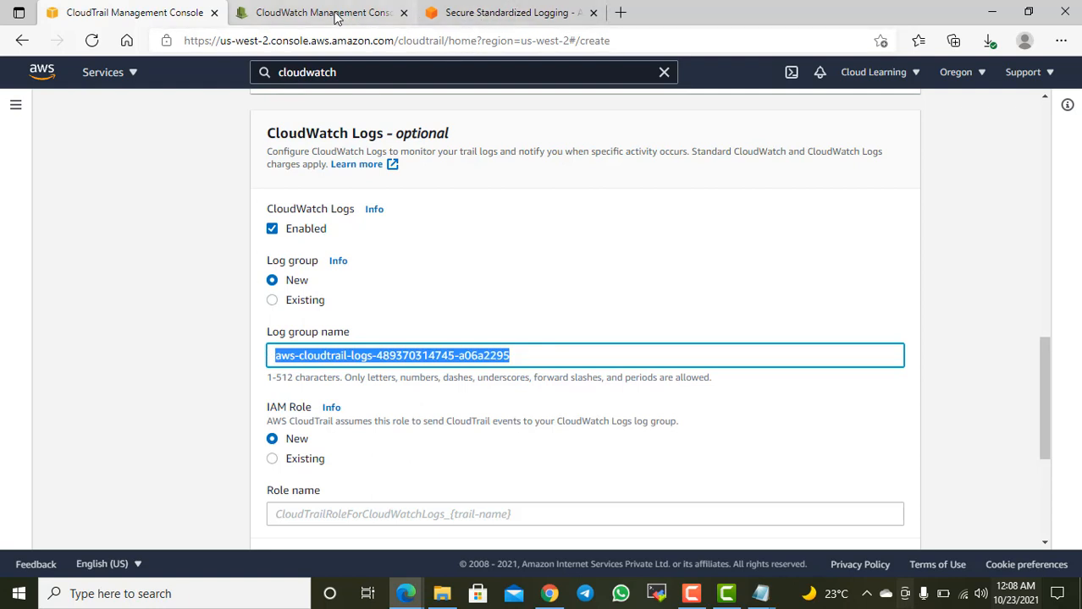
{"action": "left_click", "coordinate": [300, 303]}
{"action": "left_click_drag", "start_coordinate": [521, 355], "coordinate": [227, 359]}
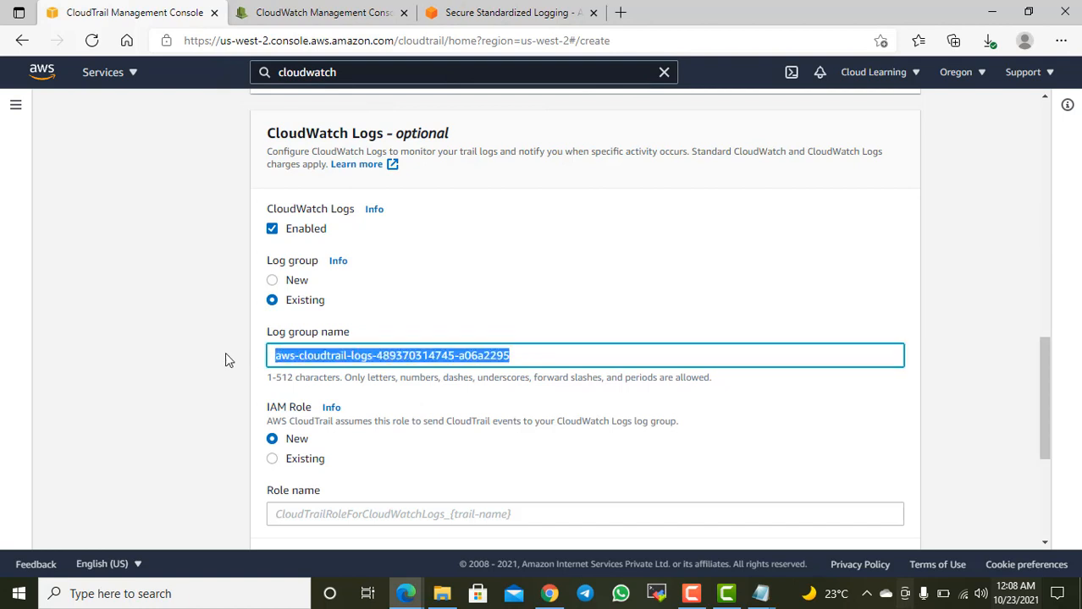
{"action": "key", "text": "BackSpace"}
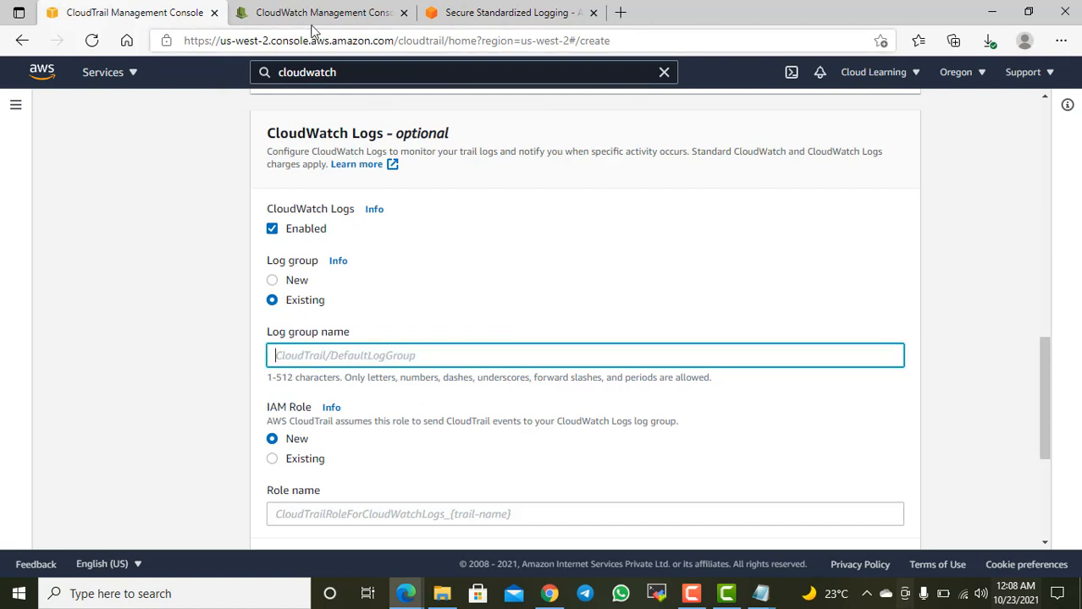
{"action": "left_click", "coordinate": [297, 281]}
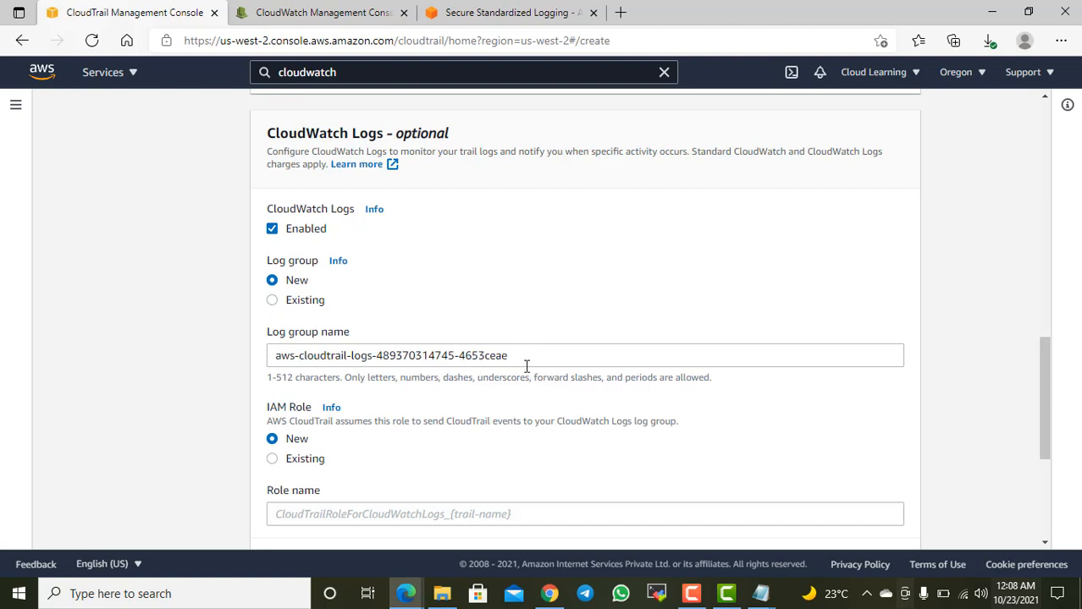
Step: Copy the CLEventLog log group's name from its CloudWatch details and return to the CloudTrail trail creation form
{"action": "left_click", "coordinate": [343, 12]}
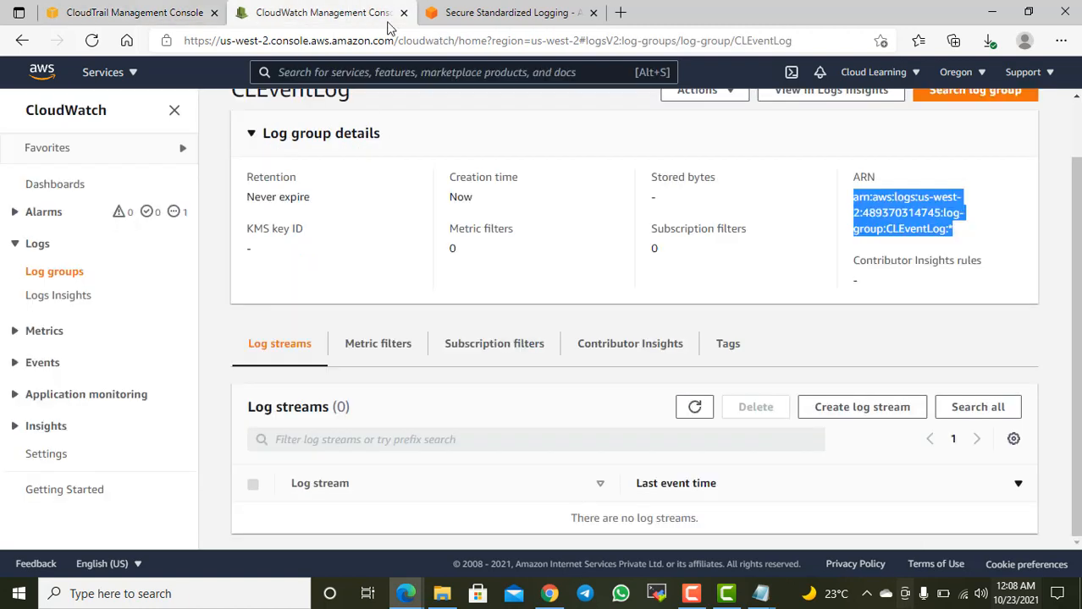
{"action": "left_click", "coordinate": [1020, 251]}
{"action": "scroll", "coordinate": [985, 254], "scroll_direction": "up", "scroll_amount": 1}
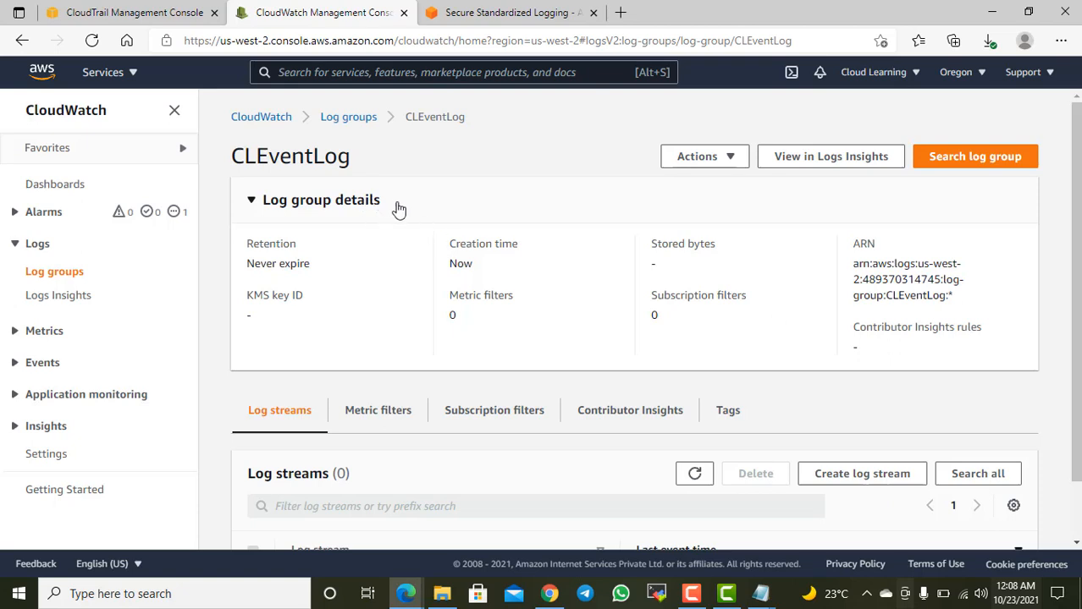
{"action": "left_click_drag", "start_coordinate": [373, 163], "coordinate": [234, 174]}
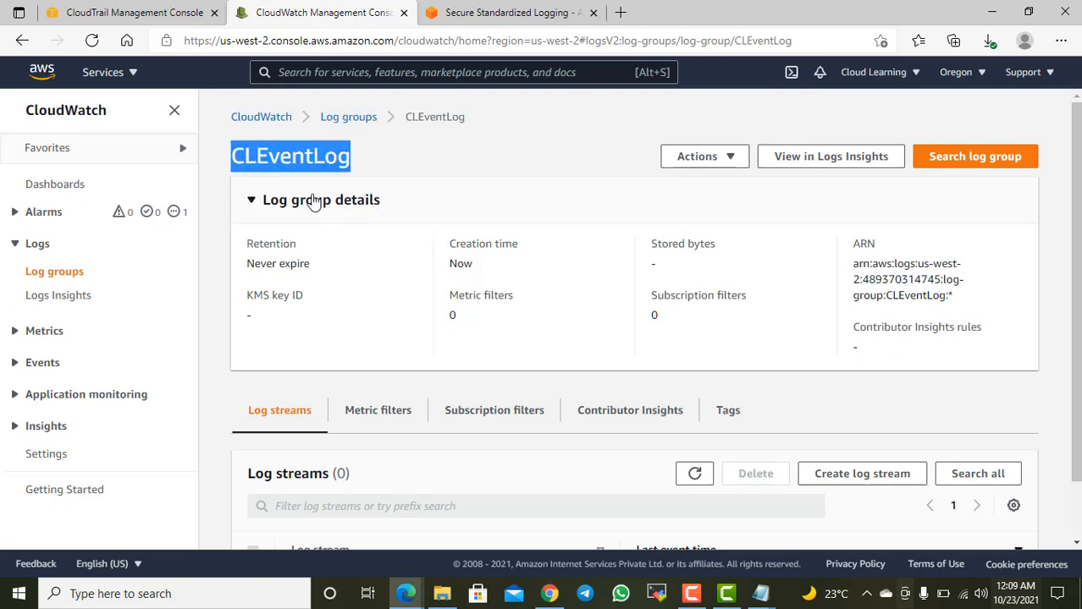
{"action": "left_click", "coordinate": [132, 12]}
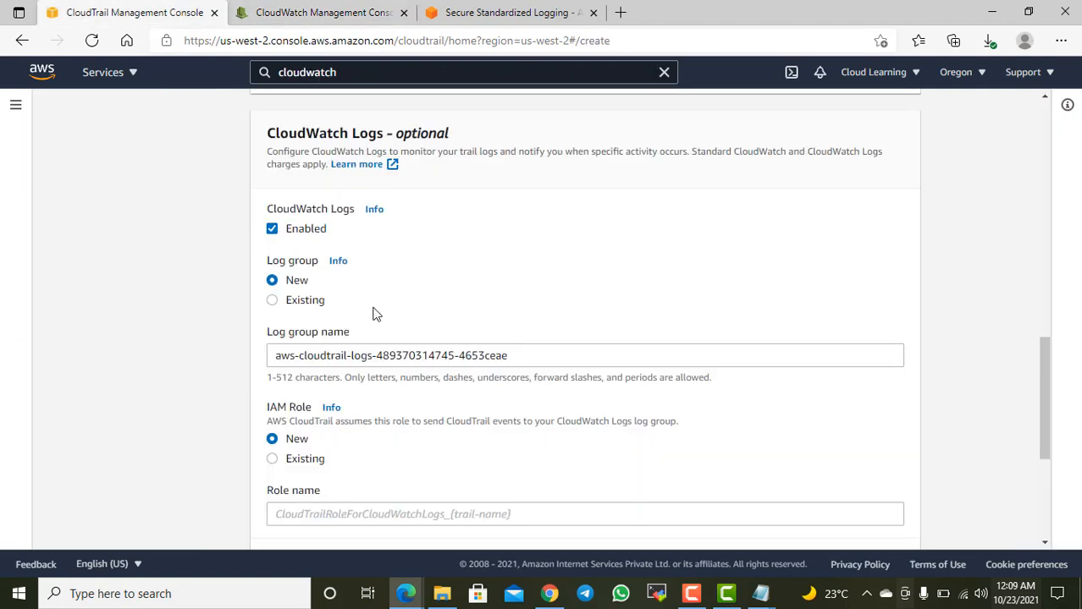
Step: Use an existing log group for the trail's CloudWatch Logs and set its name to CLEventLog
{"action": "left_click", "coordinate": [289, 307]}
{"action": "left_click_drag", "start_coordinate": [533, 359], "coordinate": [245, 354]}
{"action": "key", "text": "ctrl+v"}
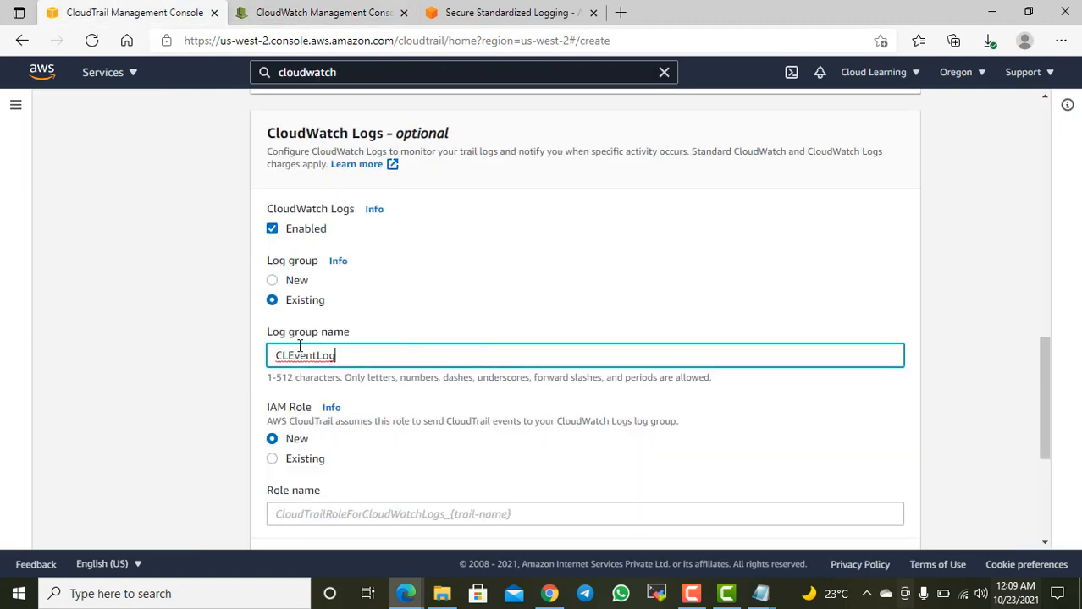
{"action": "scroll", "coordinate": [404, 392], "scroll_direction": "down", "scroll_amount": 1}
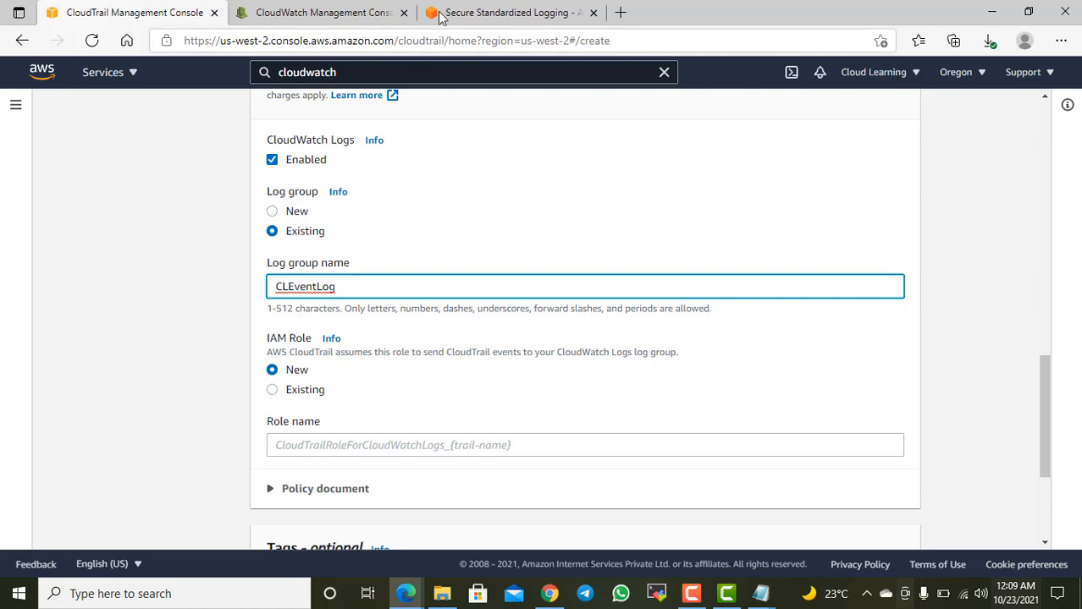
{"action": "left_click", "coordinate": [466, 13]}
{"action": "left_click", "coordinate": [284, 13]}
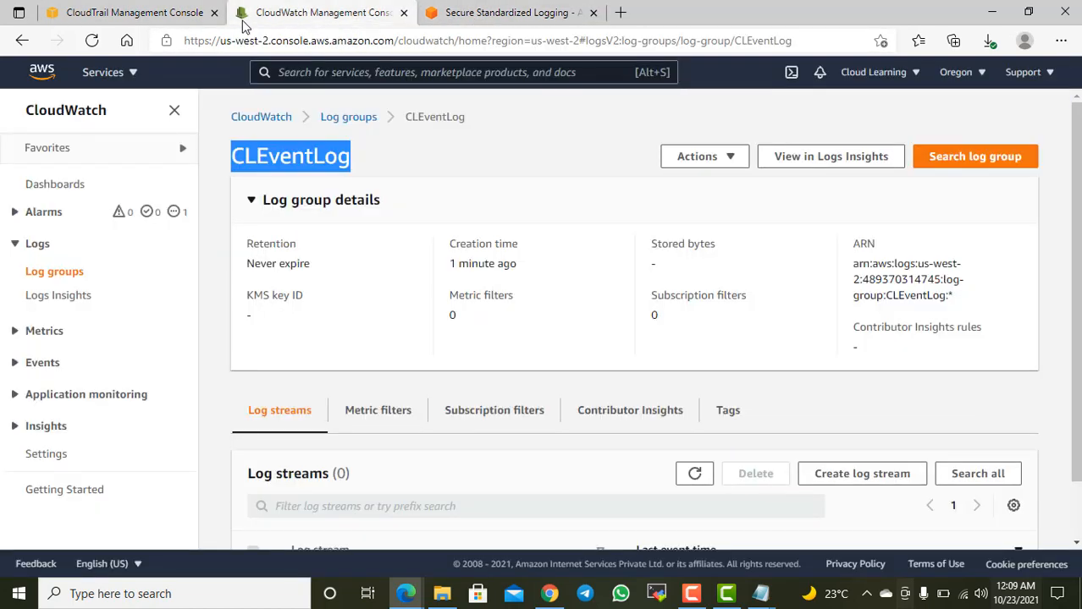
{"action": "left_click", "coordinate": [163, 17]}
{"action": "scroll", "coordinate": [451, 380], "scroll_direction": "down", "scroll_amount": 3}
{"action": "scroll", "coordinate": [286, 216], "scroll_direction": "up", "scroll_amount": 1}
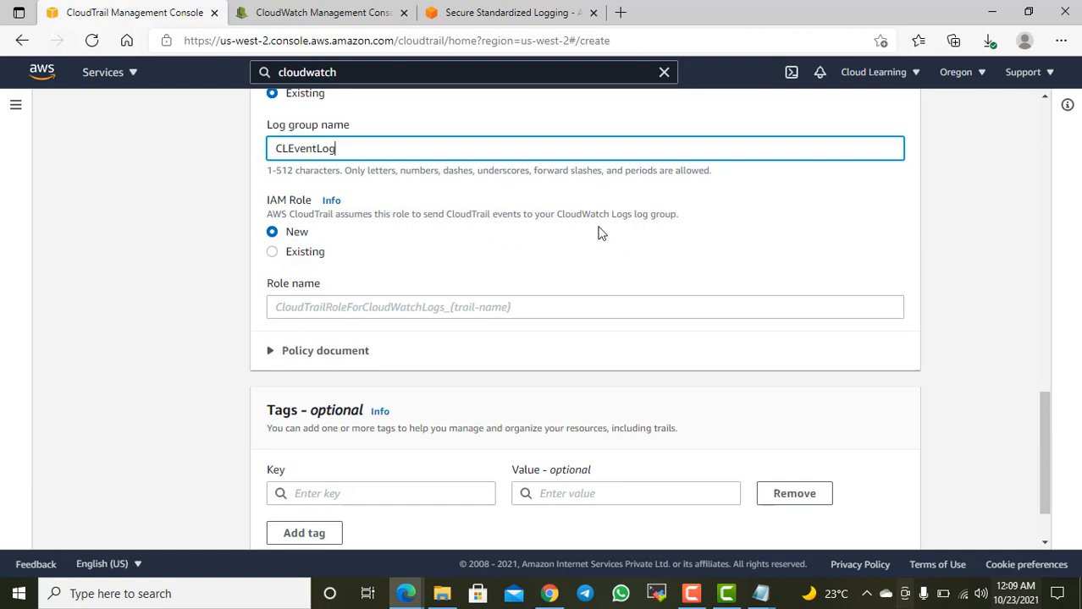
Step: Set the key of the trail's optional tag to Name
{"action": "left_click", "coordinate": [631, 229]}
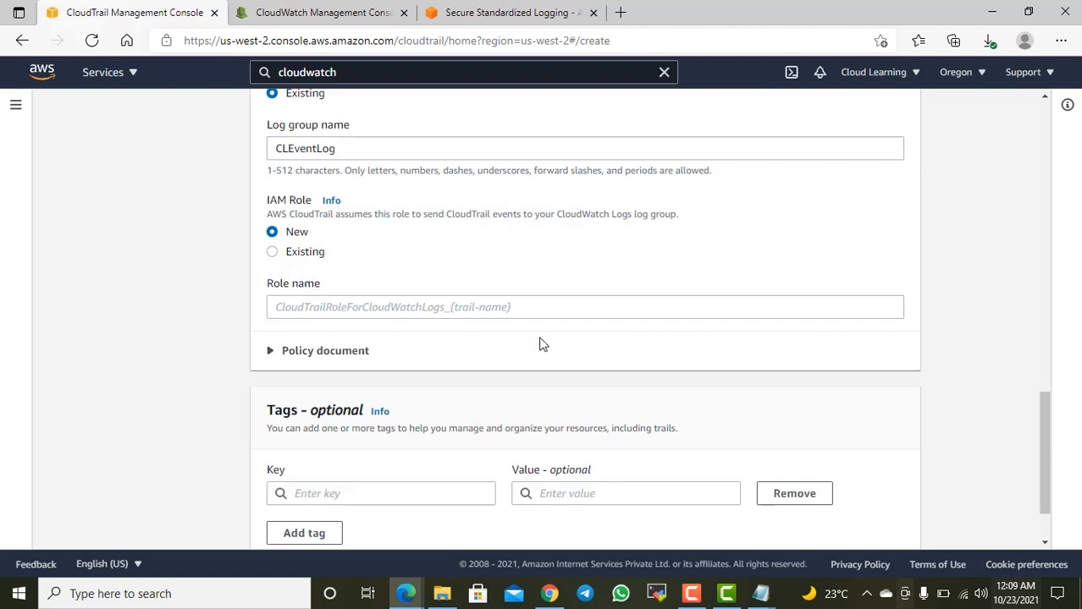
{"action": "scroll", "coordinate": [542, 347], "scroll_direction": "down", "scroll_amount": 2}
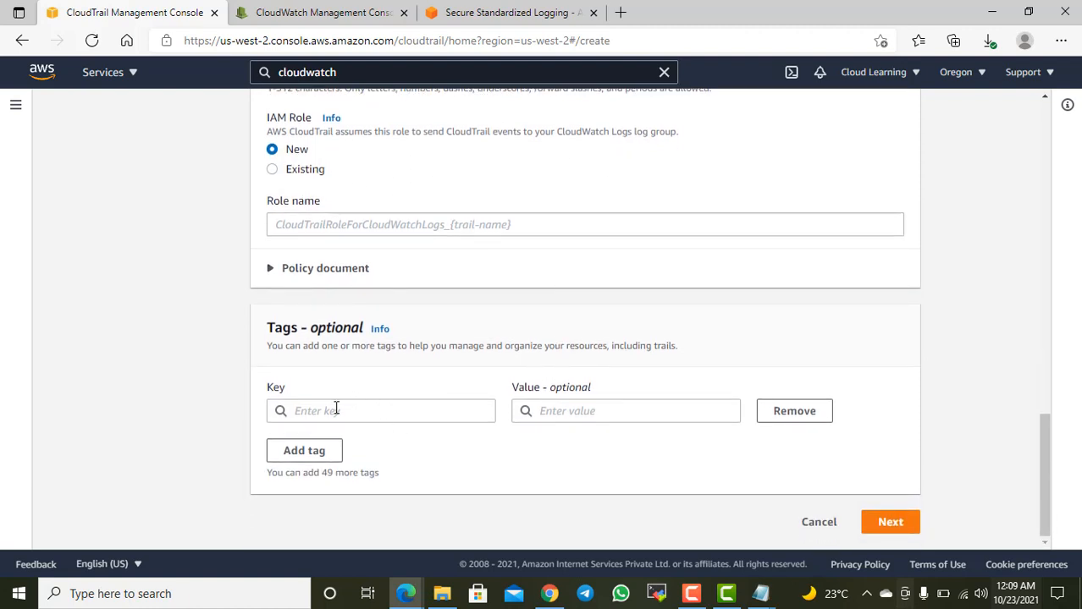
{"action": "left_click", "coordinate": [336, 409]}
{"action": "type", "text": "a"}
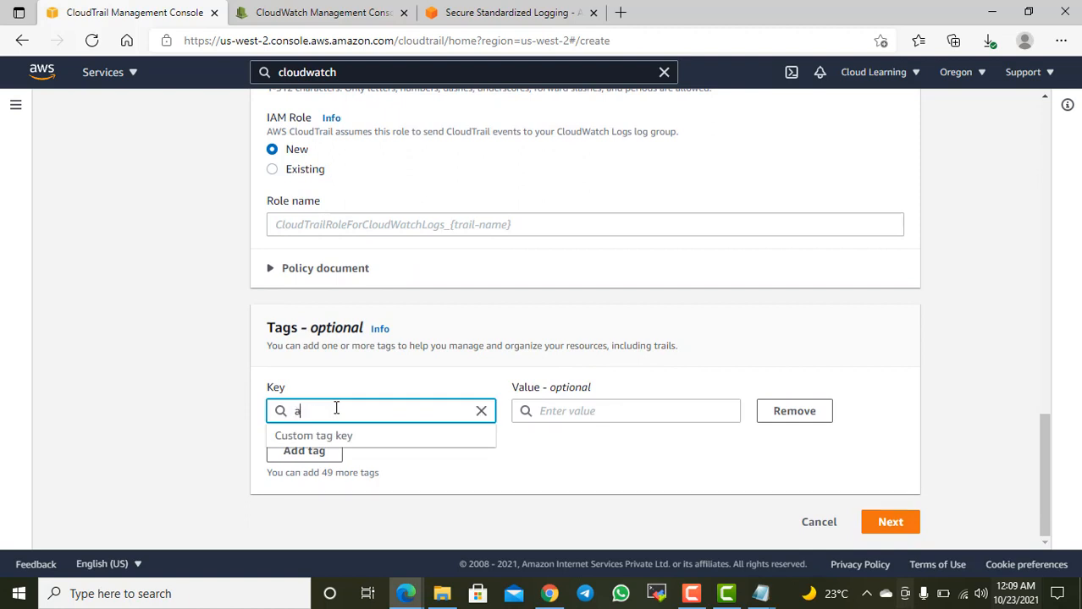
{"action": "key", "text": "BackSpace"}
{"action": "type", "text": "ama"}
{"action": "key", "text": "BackSpace"}
{"action": "key", "text": "BackSpace"}
{"action": "key", "text": "BackSpace"}
{"action": "type", "text": "ama"}
{"action": "key", "text": "BackSpace"}
{"action": "key", "text": "BackSpace"}
{"action": "key", "text": "BackSpace"}
{"action": "type", "text": "Bame"}
{"action": "key", "text": "BackSpace"}
{"action": "key", "text": "BackSpace"}
{"action": "key", "text": "BackSpace"}
{"action": "key", "text": "BackSpace"}
{"action": "type", "text": "Name"}
{"action": "key", "text": "Tab"}
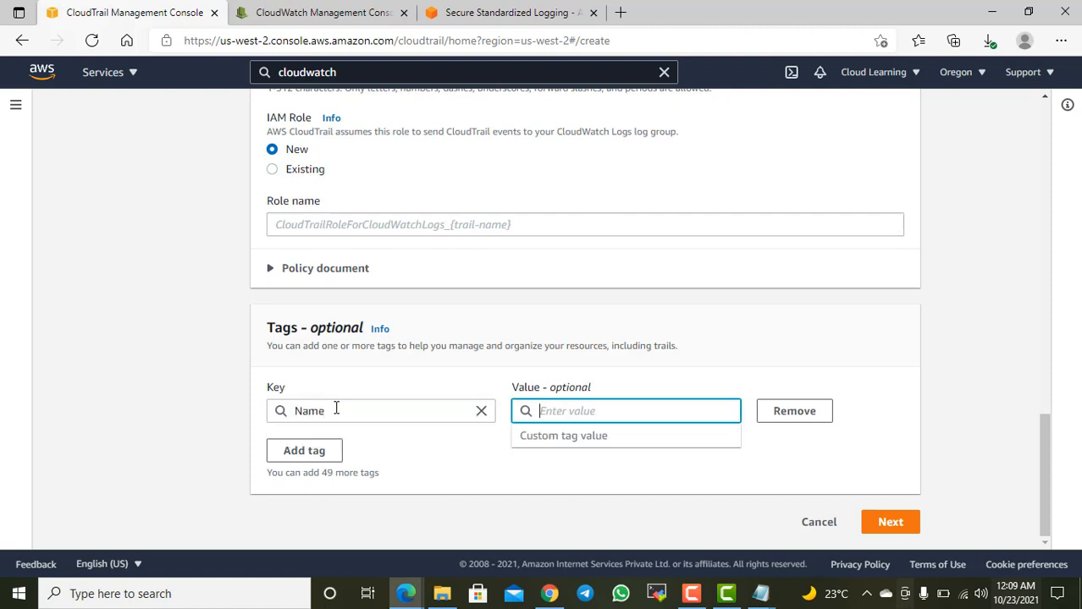
Step: Set the Name tag's value to CLTrail and try to proceed from the trail attributes
{"action": "type", "text": "T"}
{"action": "key", "text": "BackSpace"}
{"action": "type", "text": "ClTrailtoche"}
{"action": "key", "text": "BackSpace"}
{"action": "key", "text": "BackSpace"}
{"action": "key", "text": "BackSpace"}
{"action": "key", "text": "BackSpace"}
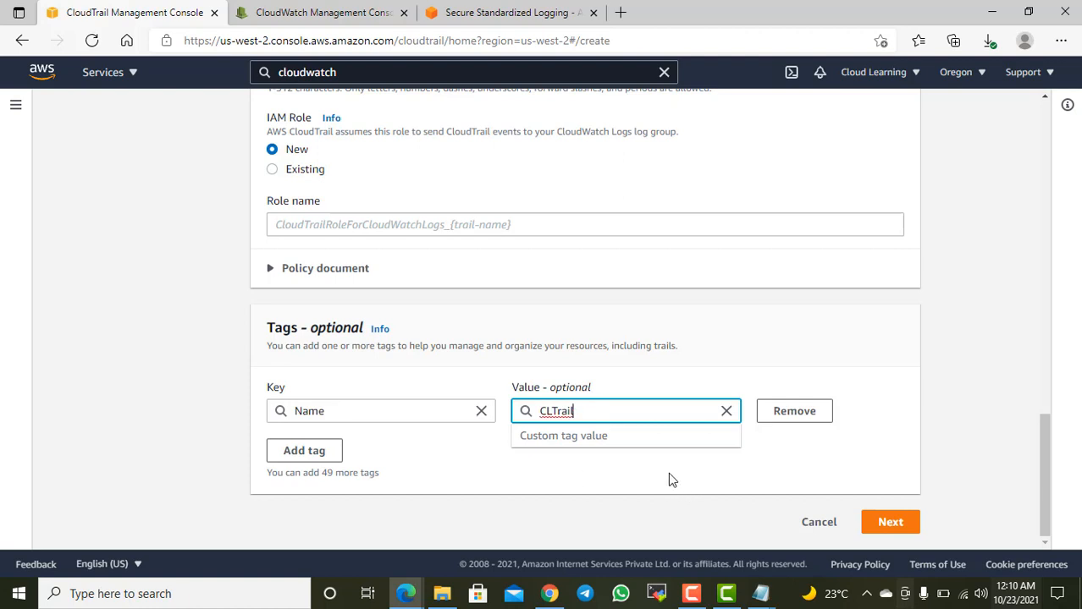
{"action": "left_click", "coordinate": [882, 534]}
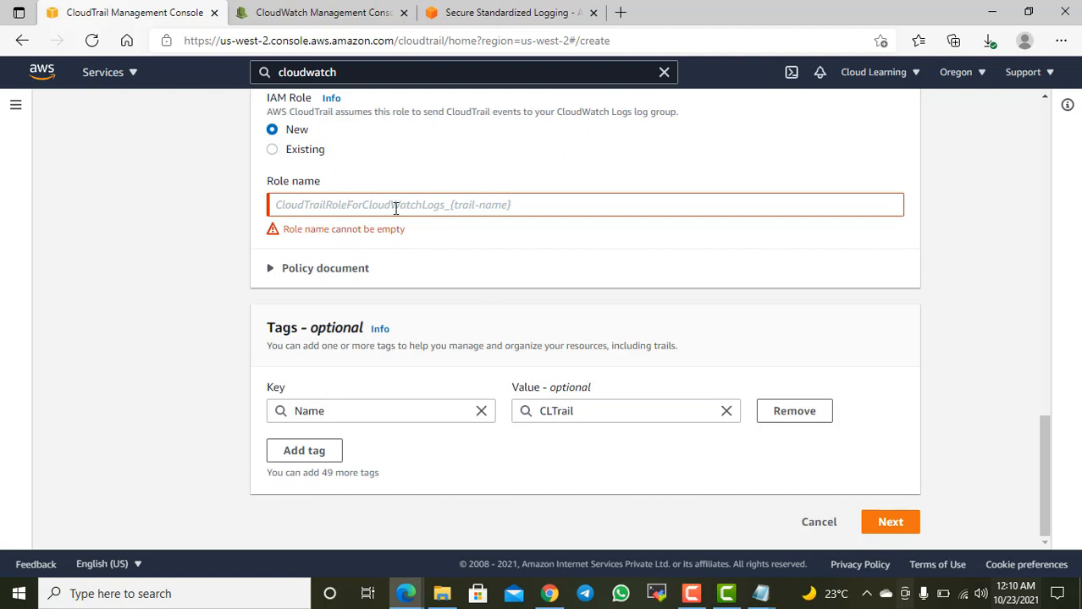
Step: Try the existing IAM role option, check its role choices, and expand the policy document
{"action": "scroll", "coordinate": [349, 190], "scroll_direction": "up", "scroll_amount": 1}
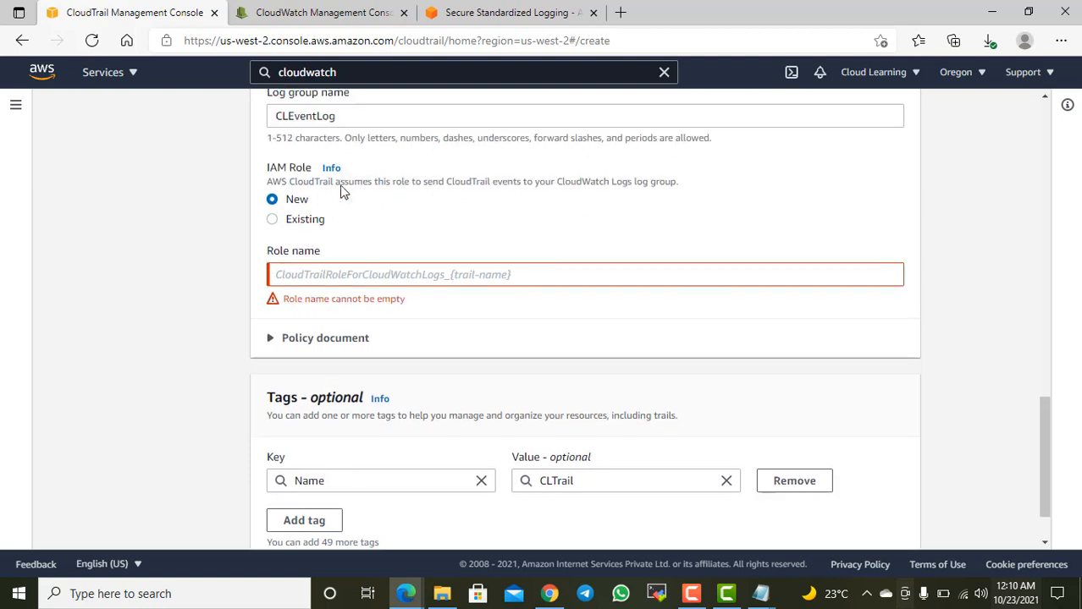
{"action": "left_click", "coordinate": [310, 226]}
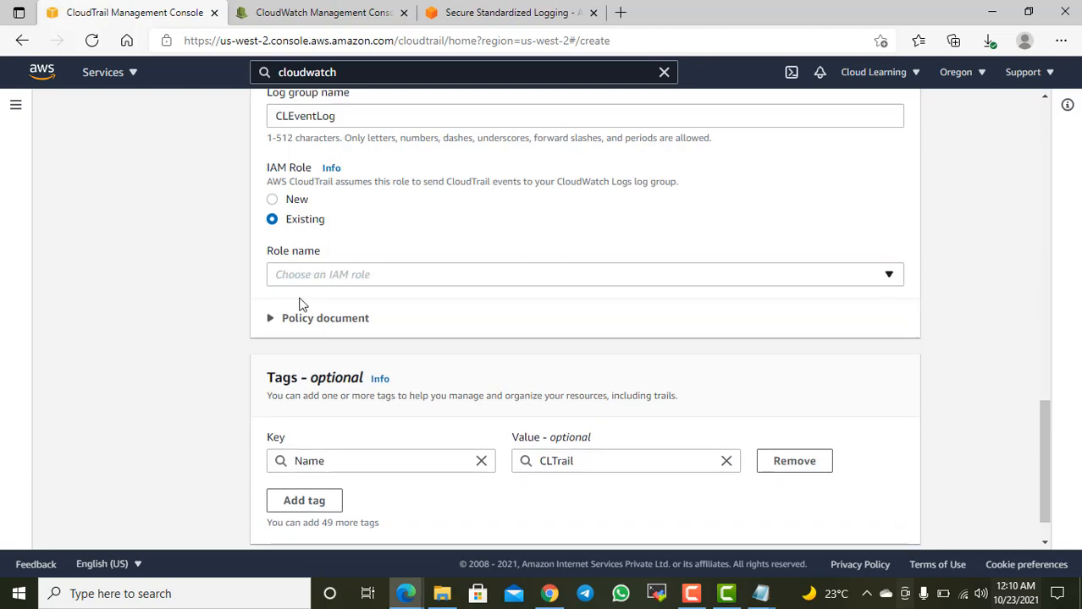
{"action": "left_click", "coordinate": [326, 320]}
{"action": "scroll", "coordinate": [433, 326], "scroll_direction": "down", "scroll_amount": 1}
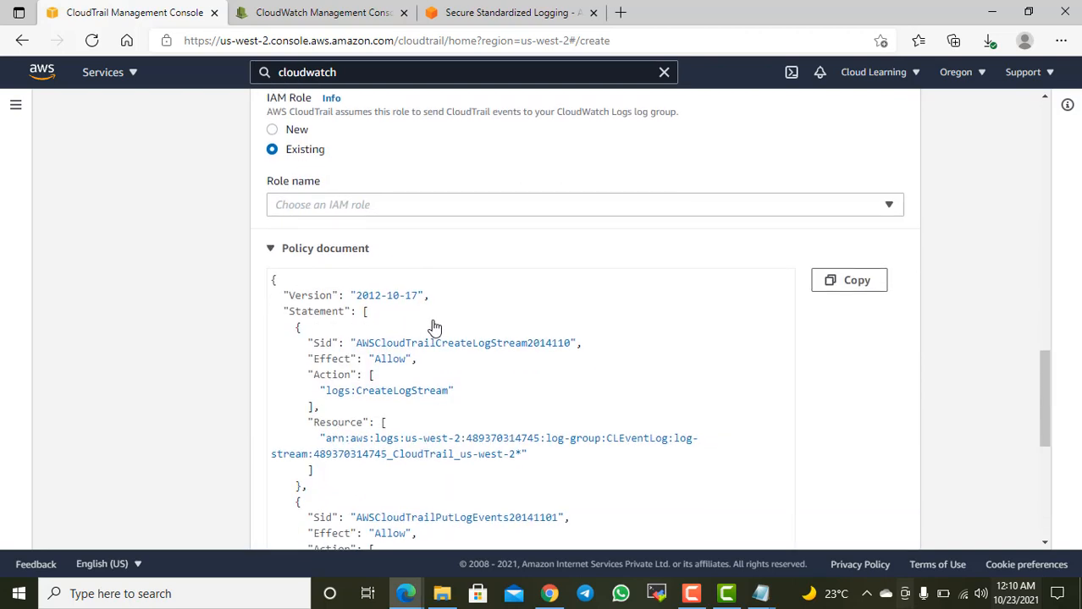
{"action": "left_click", "coordinate": [364, 210]}
{"action": "left_click", "coordinate": [367, 209]}
{"action": "scroll", "coordinate": [368, 208], "scroll_direction": "up", "scroll_amount": 1}
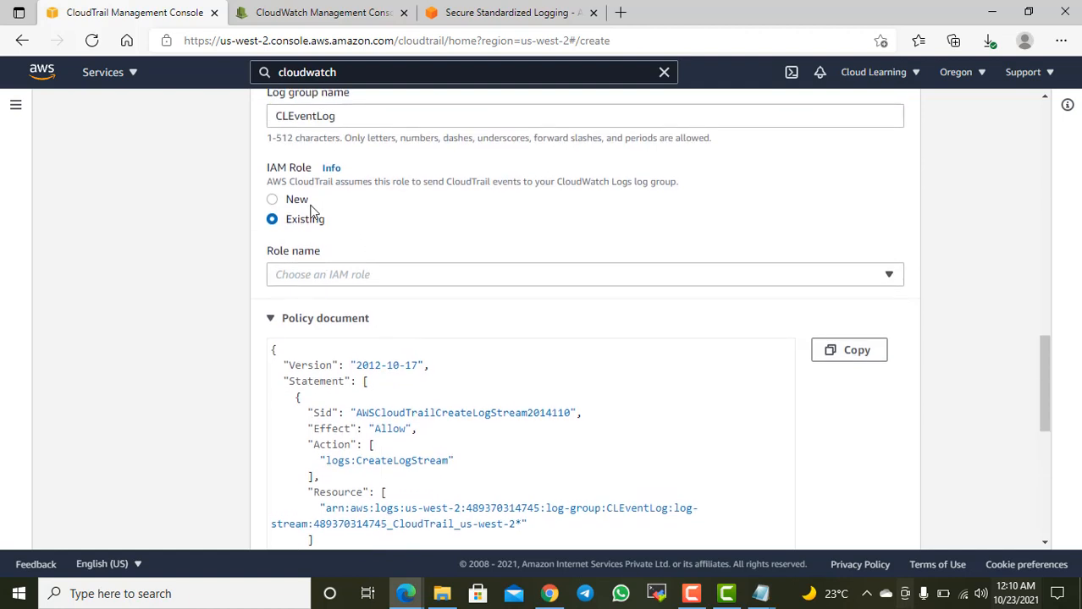
{"action": "scroll", "coordinate": [356, 329], "scroll_direction": "down", "scroll_amount": 1}
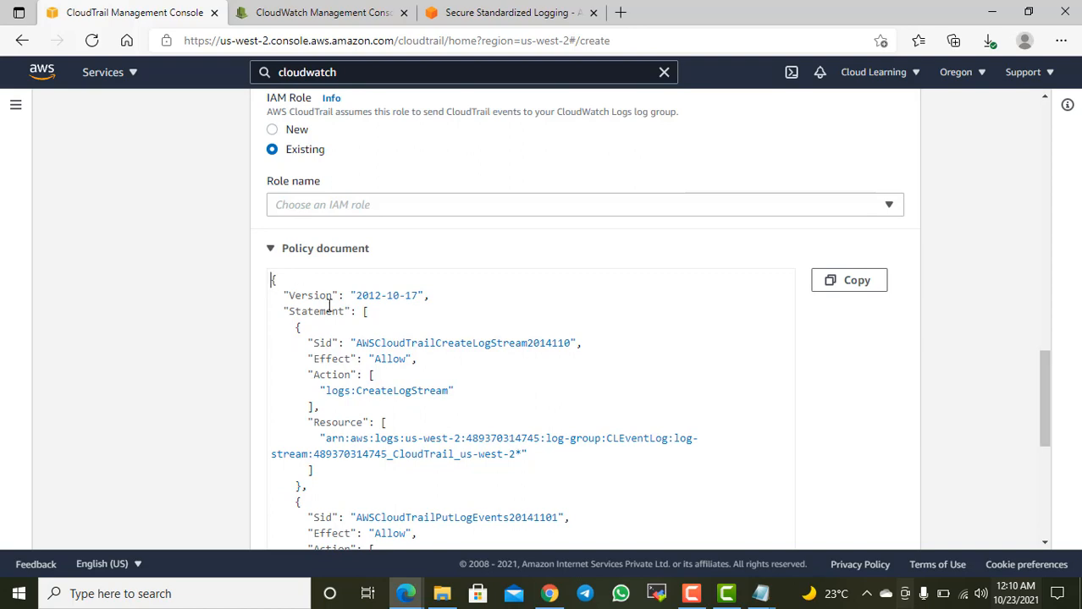
Step: Copy the CloudWatch Logs policy document shown for the IAM role
{"action": "left_click_drag", "start_coordinate": [272, 280], "coordinate": [507, 413]}
{"action": "scroll", "coordinate": [448, 382], "scroll_direction": "down", "scroll_amount": 4}
{"action": "scroll", "coordinate": [459, 379], "scroll_direction": "up", "scroll_amount": 2}
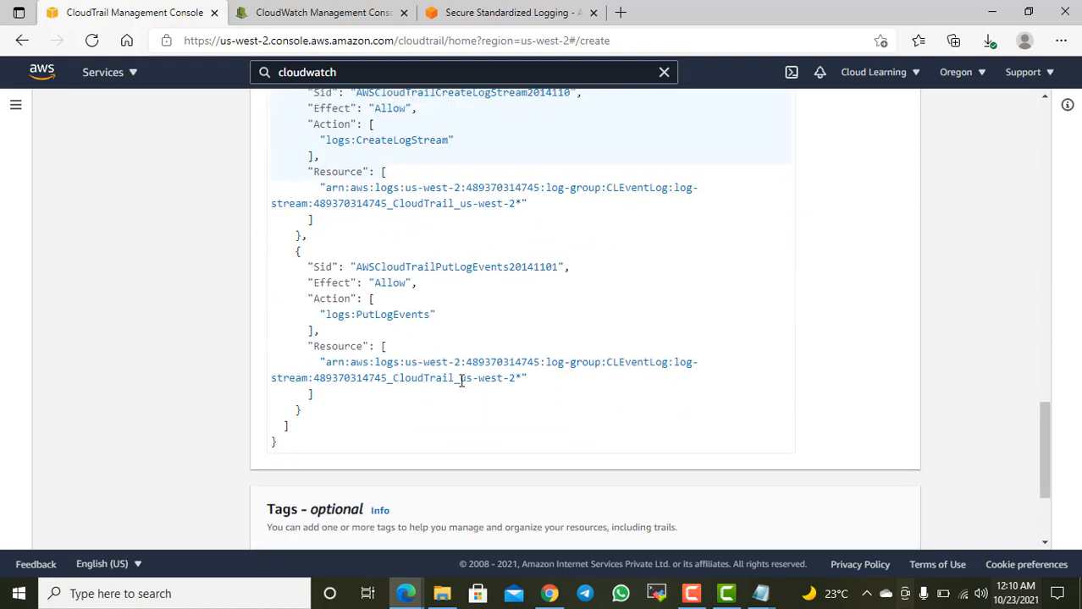
{"action": "left_click", "coordinate": [852, 148]}
{"action": "scroll", "coordinate": [447, 254], "scroll_direction": "up", "scroll_amount": 3}
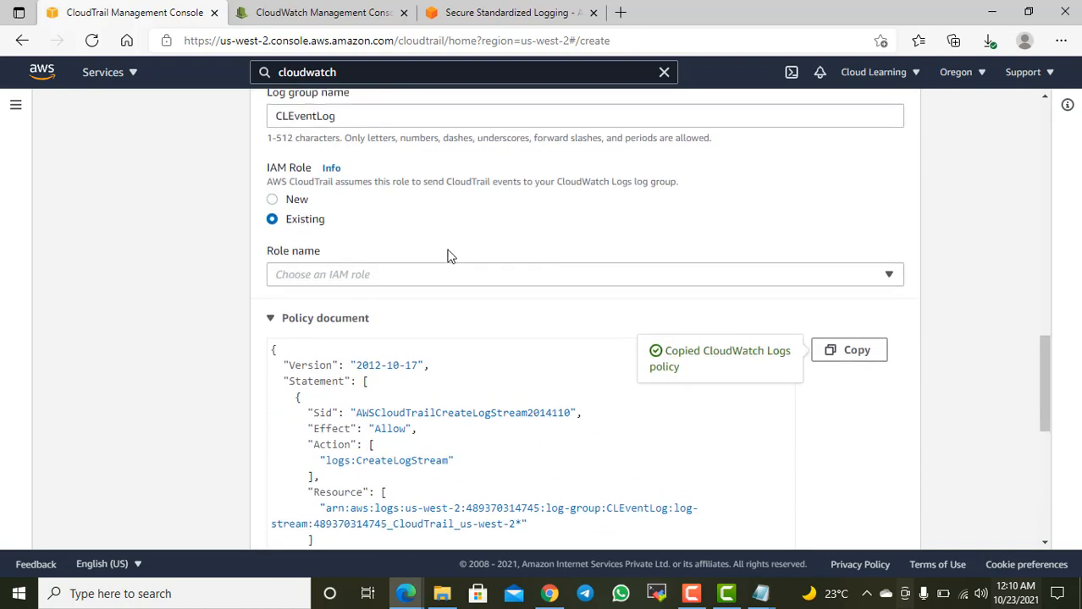
Step: Revert to a new IAM role, try the copied policy text as the role name, and clear it
{"action": "left_click", "coordinate": [295, 200]}
{"action": "left_click", "coordinate": [314, 274]}
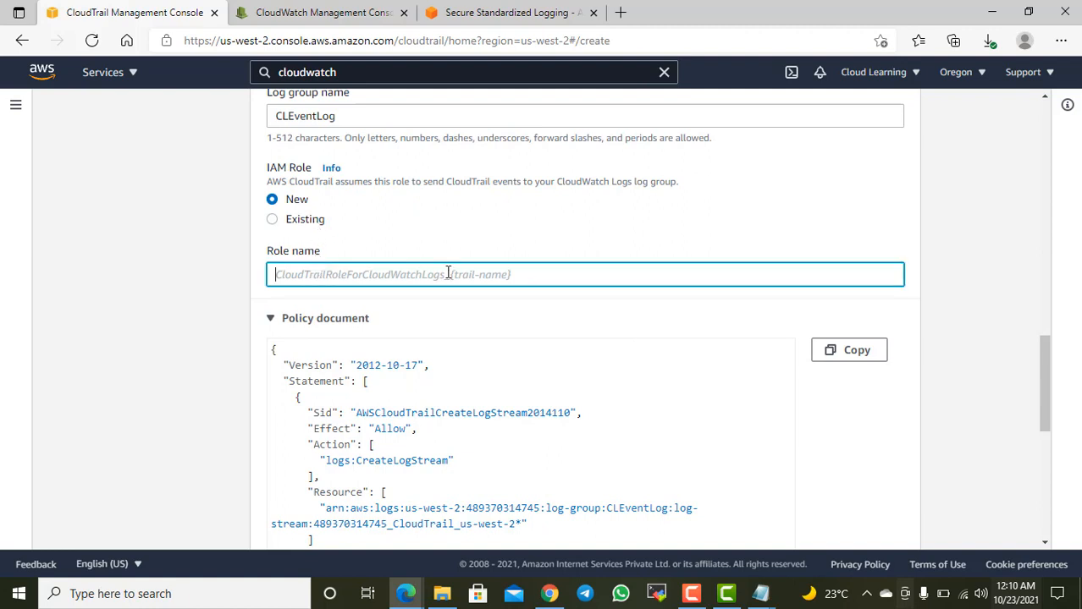
{"action": "key", "text": "ctrl+v"}
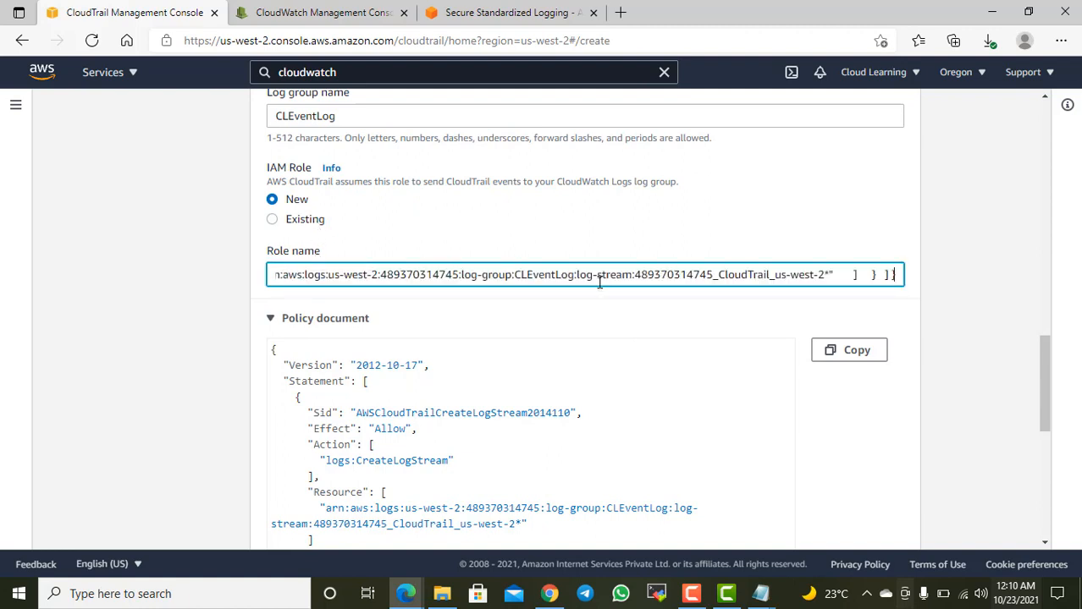
{"action": "key", "text": "ctrl+a"}
{"action": "key", "text": "BackSpace"}
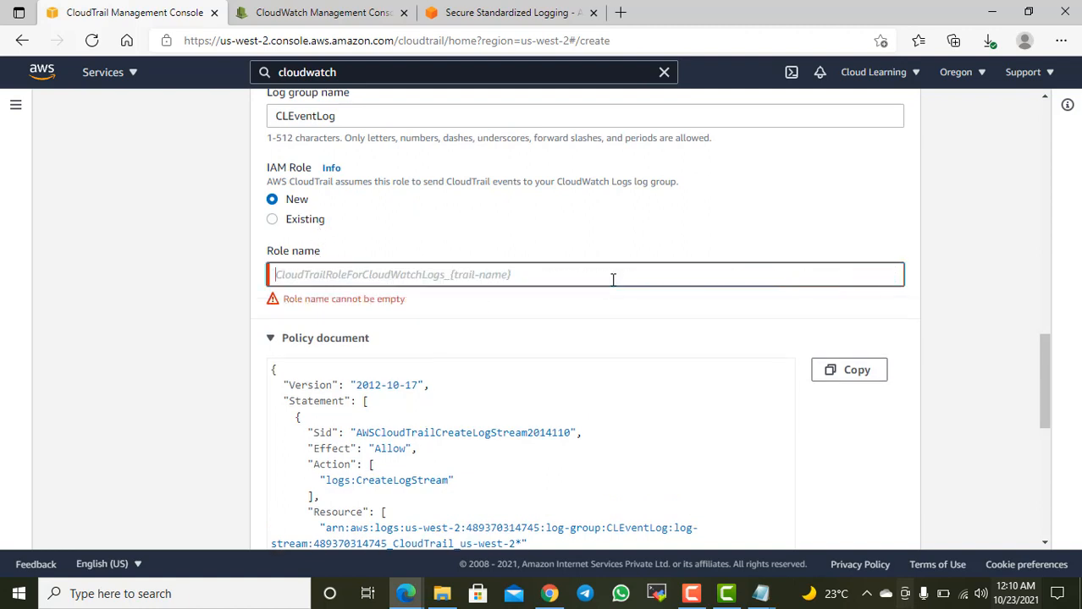
Step: Name the new IAM role CLRoleforCloudTrail and continue to the log events selection
{"action": "type", "text": "CloudTrail"}
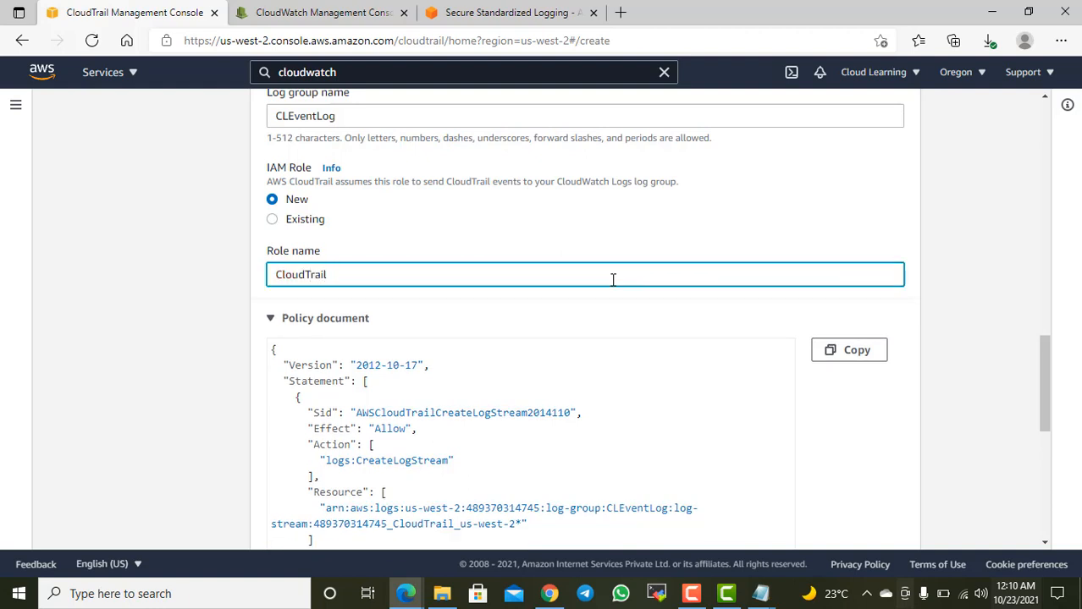
{"action": "key", "text": "ctrl+a"}
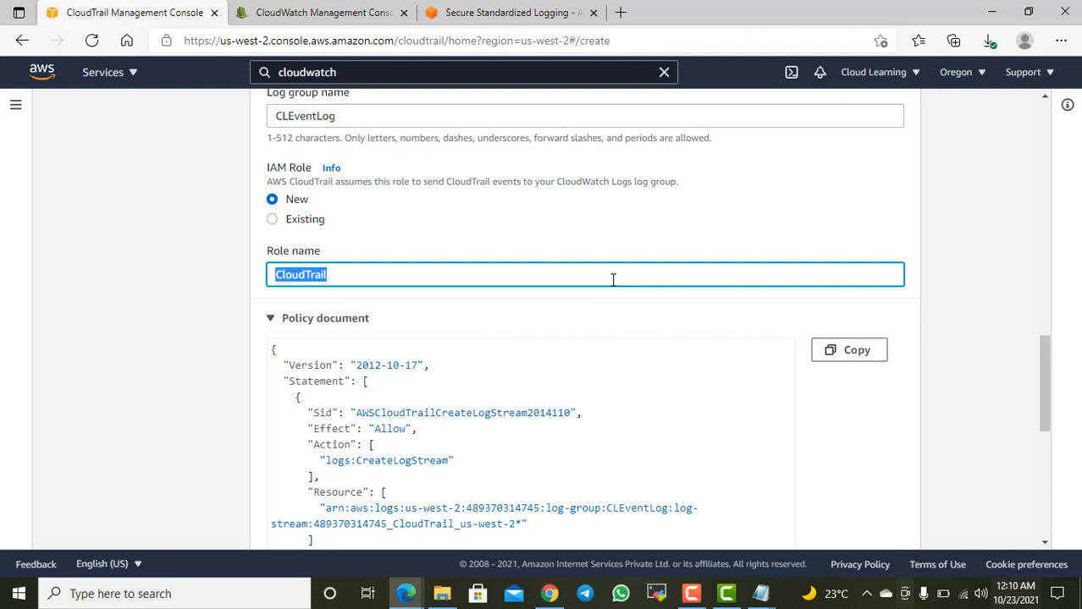
{"action": "type", "text": "CLRole"}
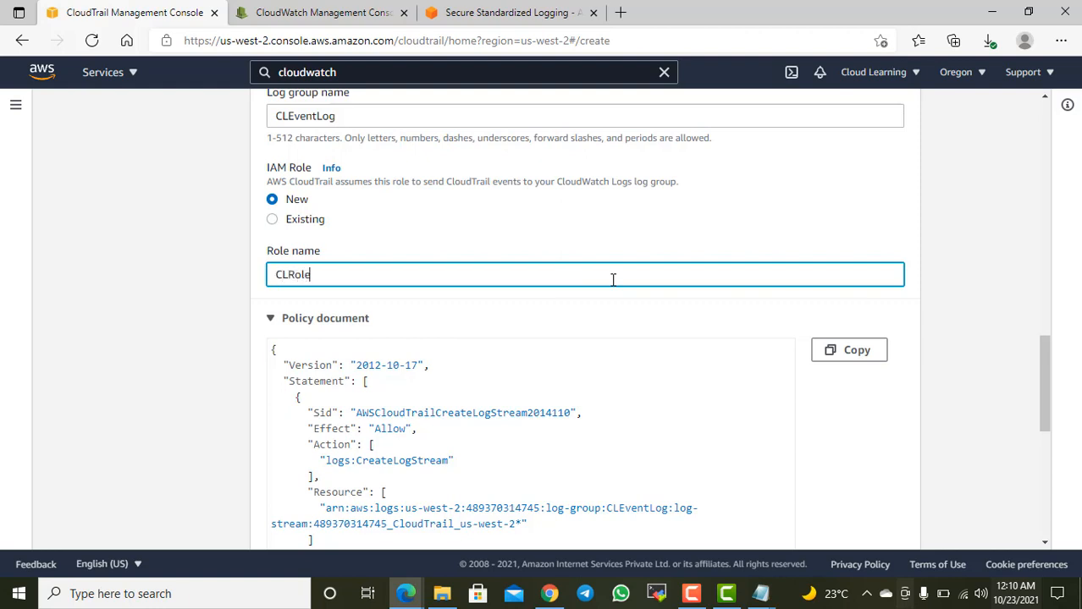
{"action": "type", "text": "forCloudTrail"}
{"action": "scroll", "coordinate": [580, 345], "scroll_direction": "down", "scroll_amount": 6}
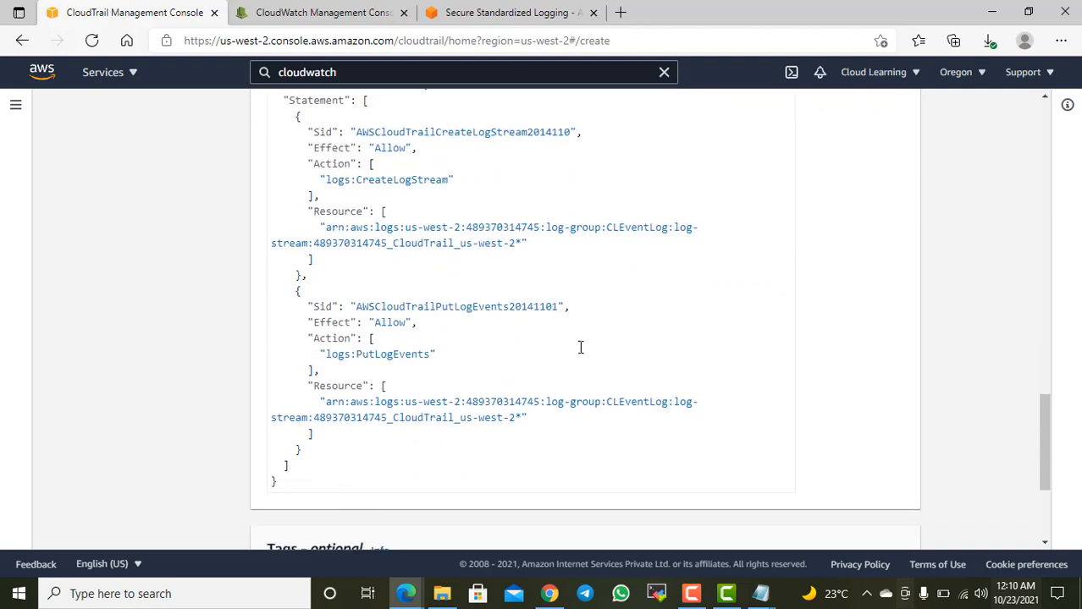
{"action": "left_click", "coordinate": [893, 522]}
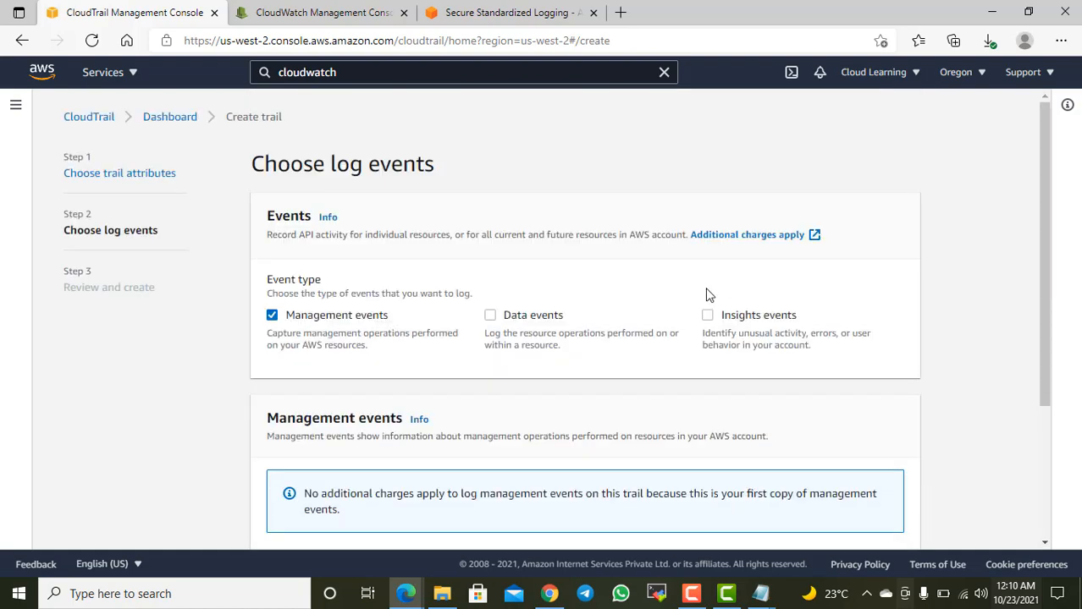
Step: Look over the log event options and go back to the IAM role settings in the trail attributes
{"action": "scroll", "coordinate": [708, 305], "scroll_direction": "down", "scroll_amount": 2}
{"action": "scroll", "coordinate": [707, 293], "scroll_direction": "up", "scroll_amount": 2}
{"action": "scroll", "coordinate": [406, 240], "scroll_direction": "down", "scroll_amount": 5}
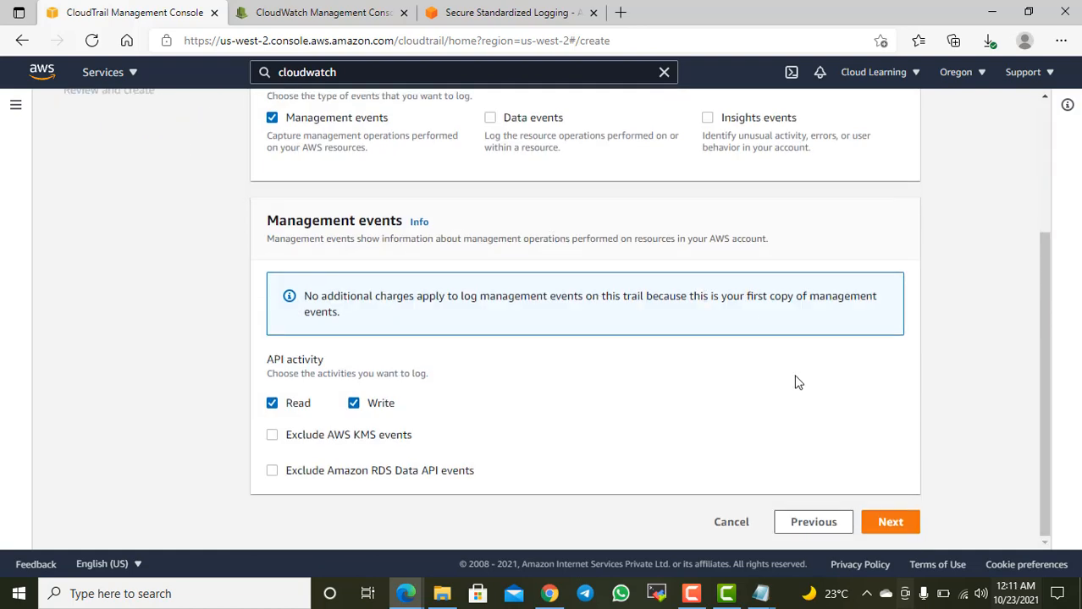
{"action": "left_click", "coordinate": [829, 519]}
{"action": "scroll", "coordinate": [664, 379], "scroll_direction": "down", "scroll_amount": 15}
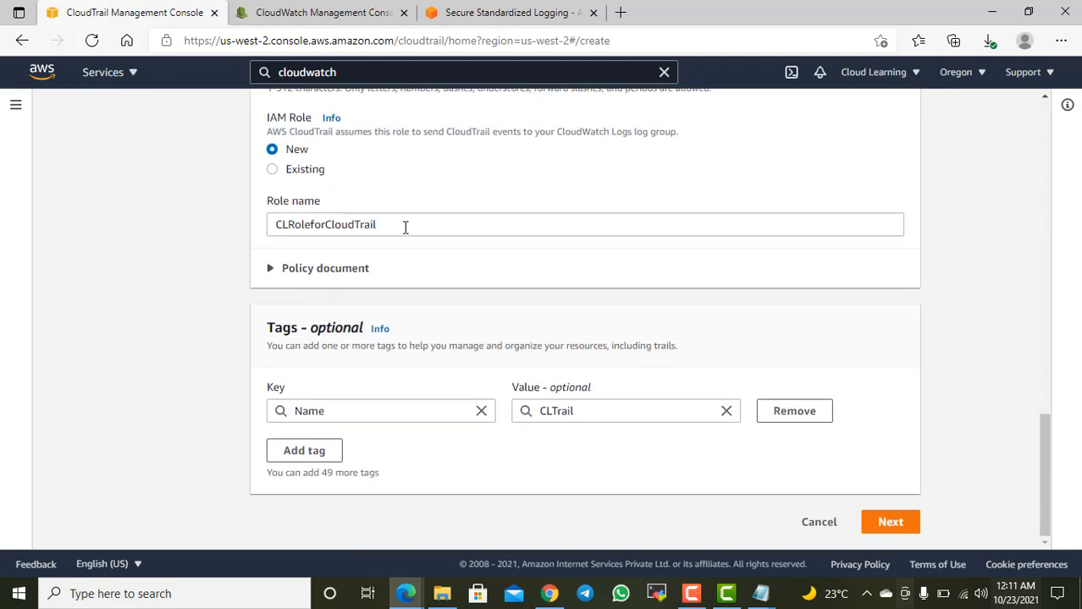
Step: Review the new role's name, its policy document and the log group name, and return to the log events selection
{"action": "left_click_drag", "start_coordinate": [404, 227], "coordinate": [295, 225]}
{"action": "left_click", "coordinate": [285, 271]}
{"action": "scroll", "coordinate": [415, 305], "scroll_direction": "down", "scroll_amount": 3}
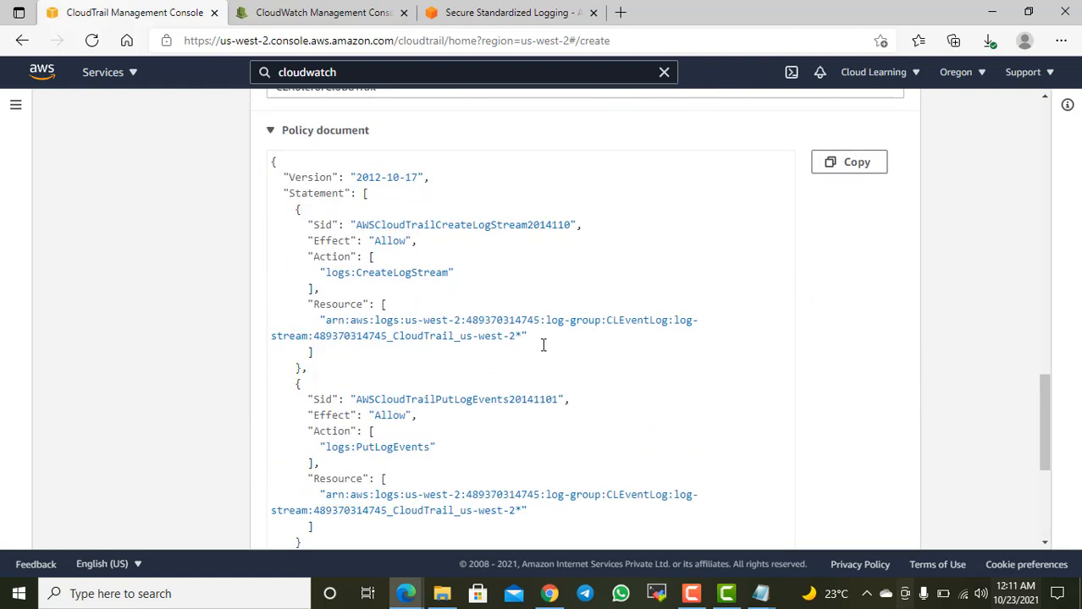
{"action": "scroll", "coordinate": [539, 340], "scroll_direction": "down", "scroll_amount": 2}
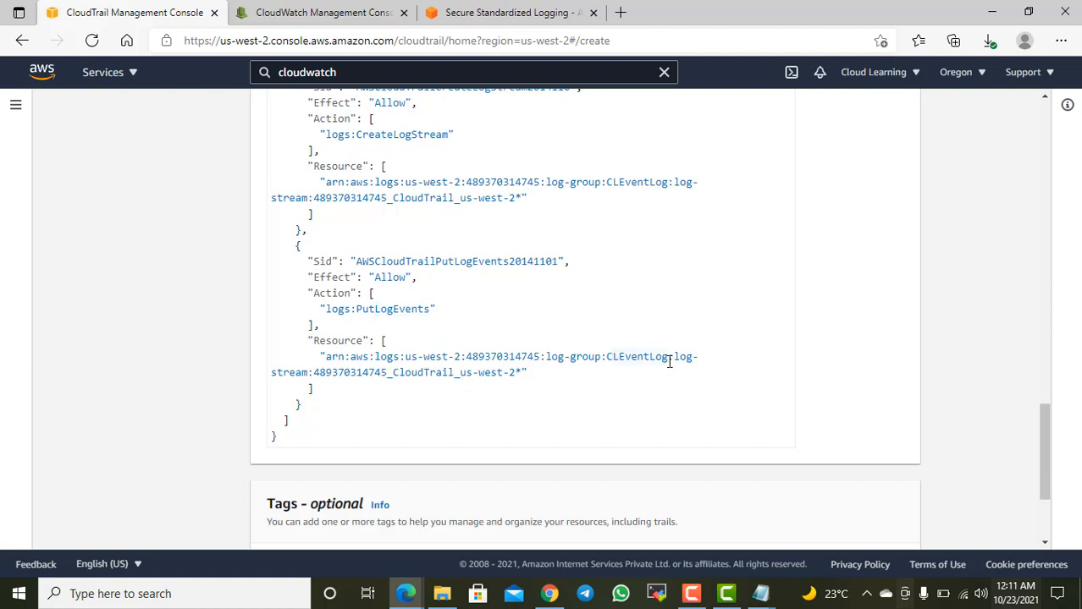
{"action": "scroll", "coordinate": [674, 302], "scroll_direction": "up", "scroll_amount": 6}
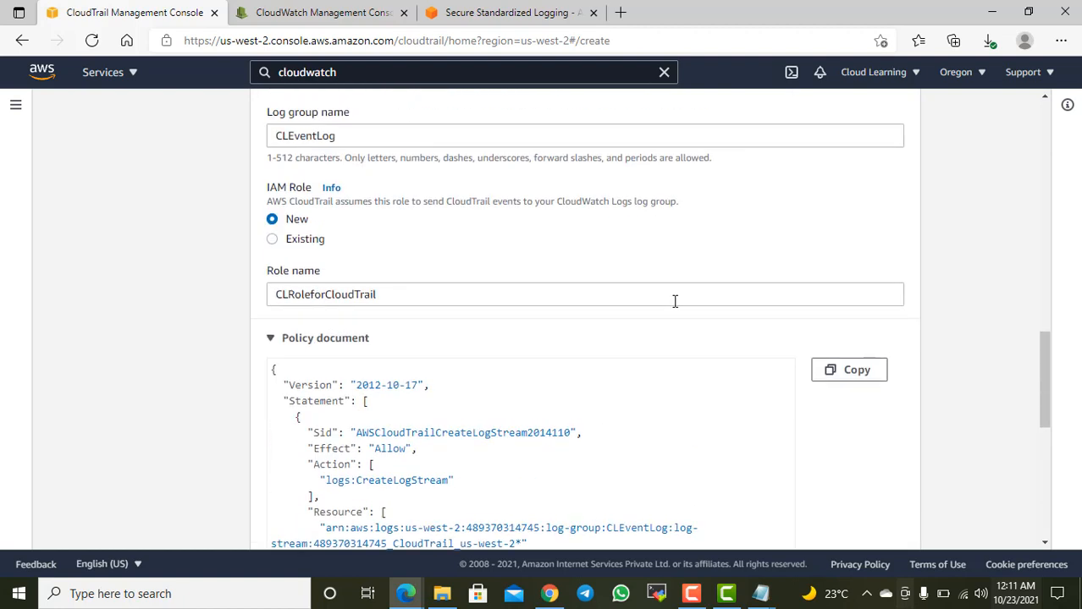
{"action": "left_click_drag", "start_coordinate": [337, 273], "coordinate": [273, 273]}
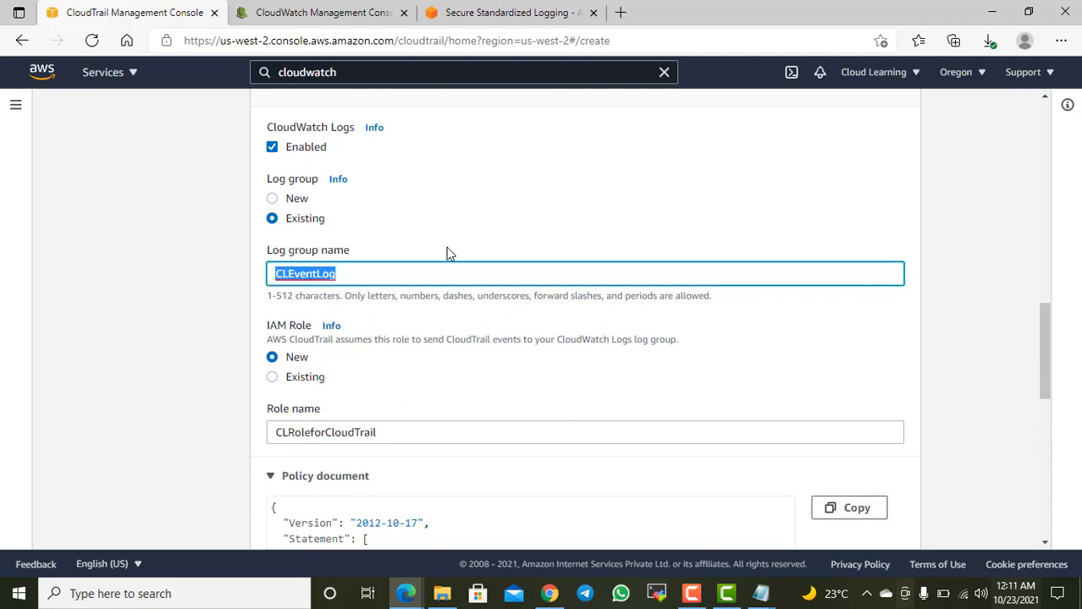
{"action": "scroll", "coordinate": [574, 263], "scroll_direction": "down", "scroll_amount": 10}
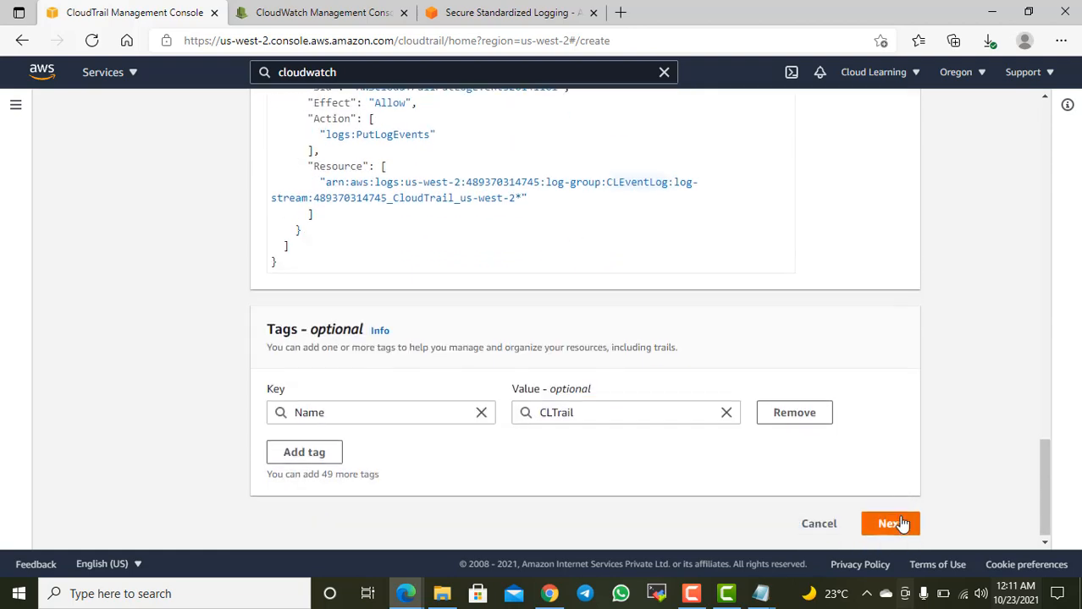
{"action": "left_click", "coordinate": [891, 522]}
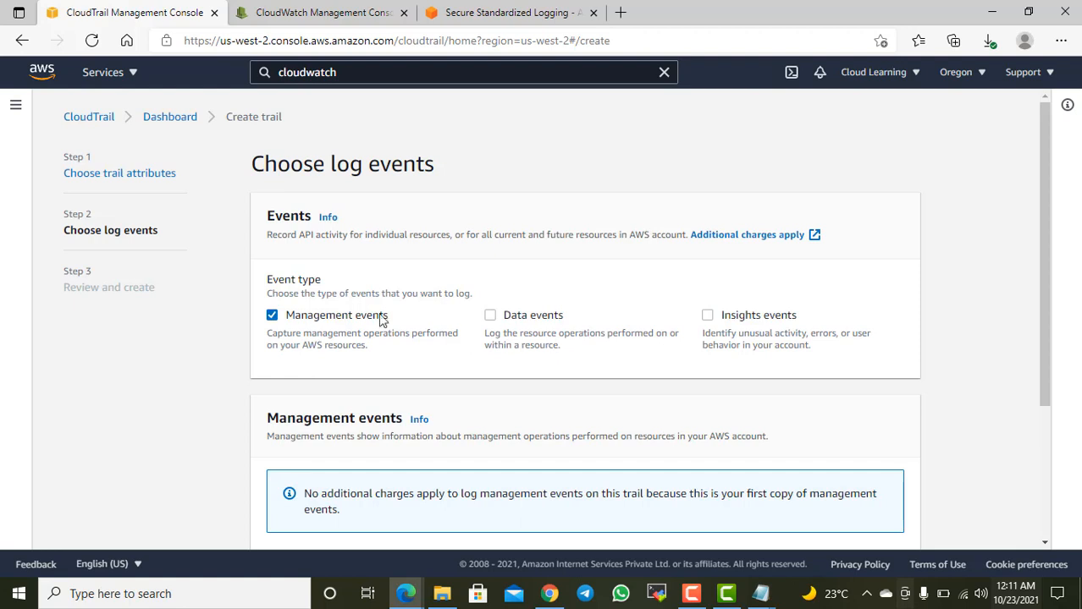
Step: Examine the Management events description, and try enabling Data events before disabling them again
{"action": "left_click_drag", "start_coordinate": [281, 344], "coordinate": [385, 351]}
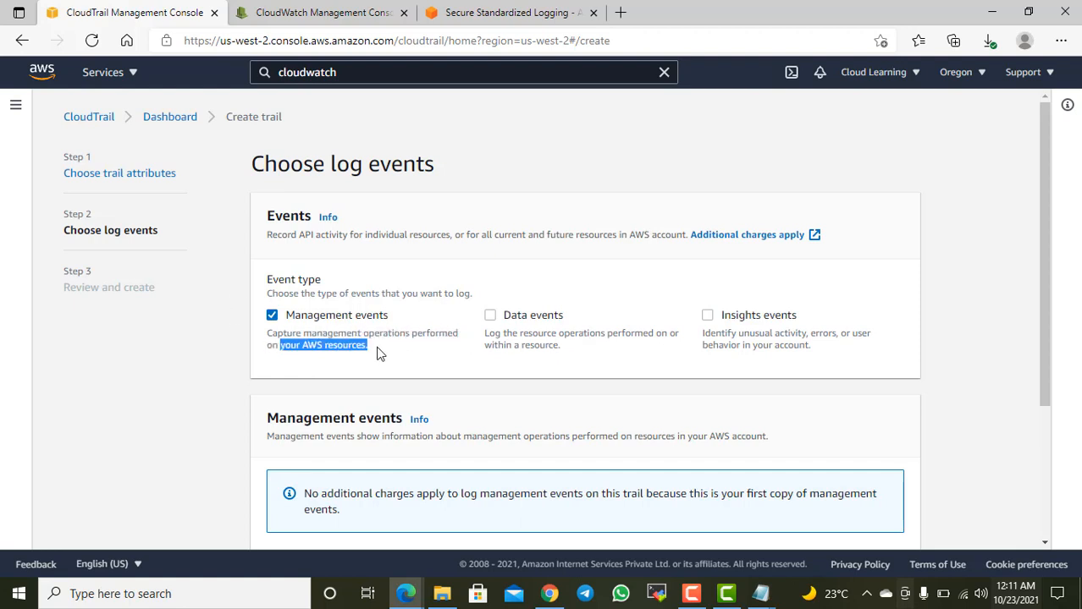
{"action": "left_click", "coordinate": [378, 354]}
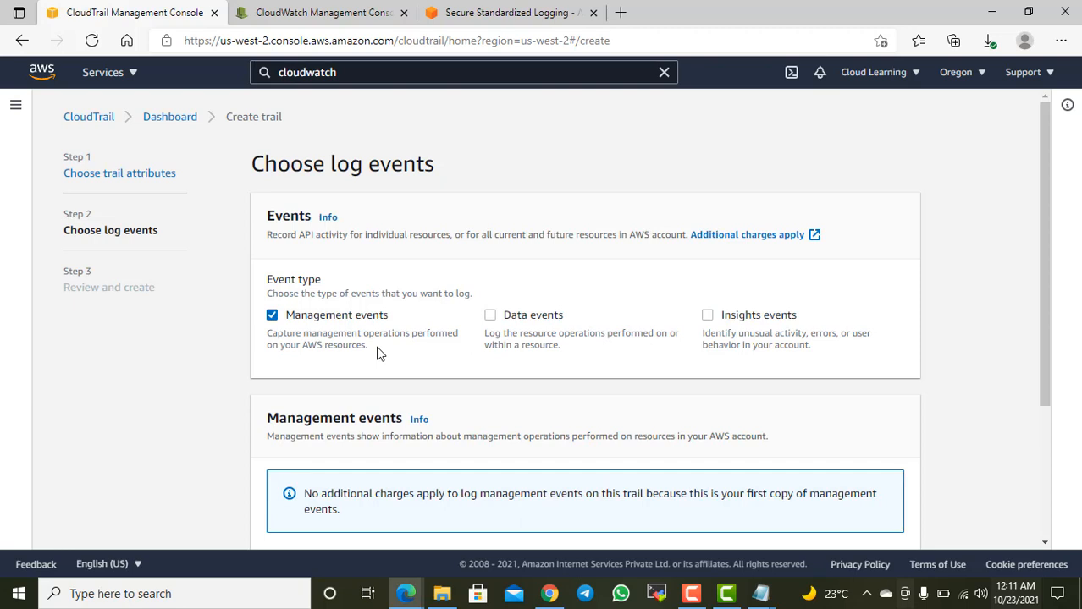
{"action": "left_click", "coordinate": [535, 318]}
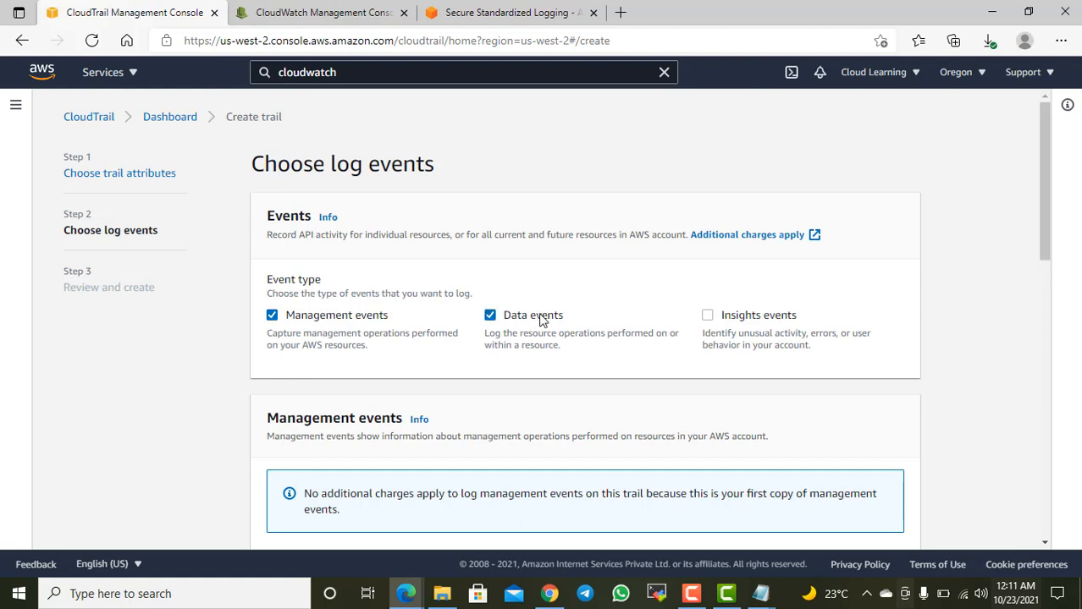
{"action": "left_click", "coordinate": [542, 320]}
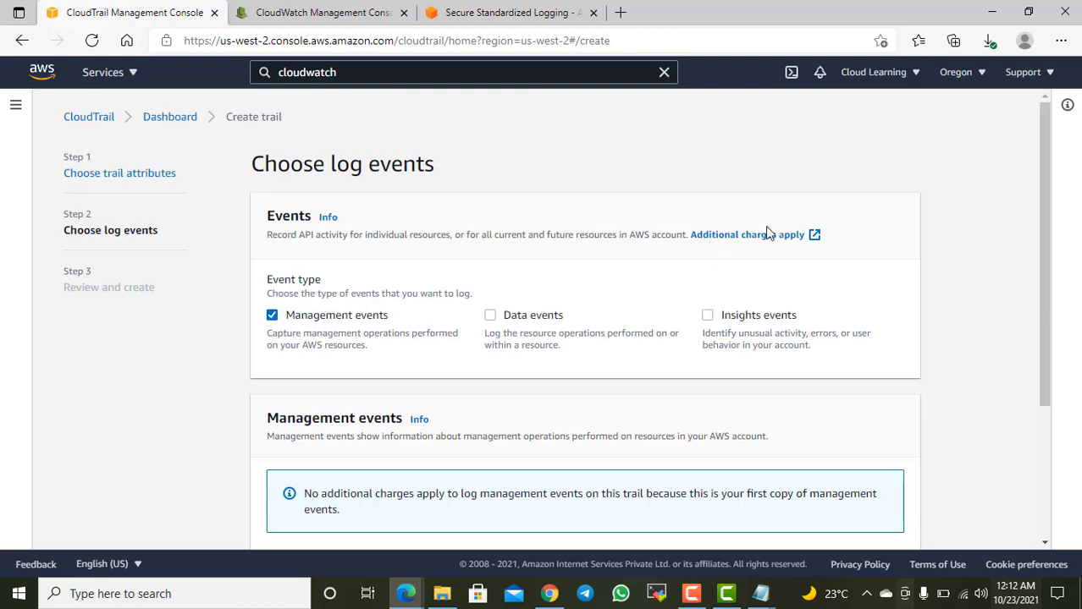
Step: Examine the Insights events description and the API activity options for management events
{"action": "scroll", "coordinate": [739, 280], "scroll_direction": "down", "scroll_amount": 2}
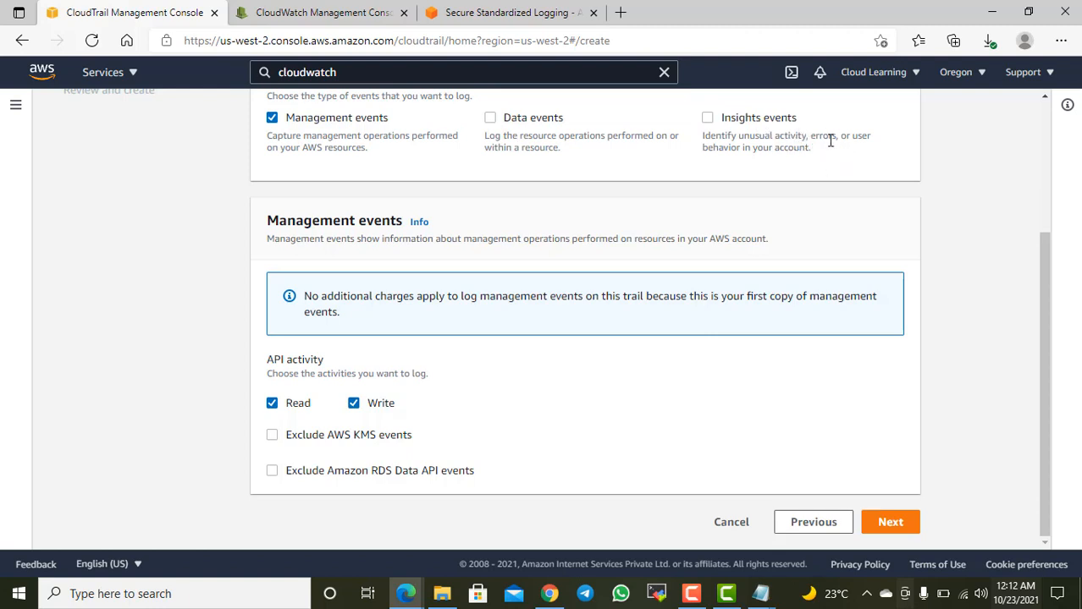
{"action": "left_click_drag", "start_coordinate": [761, 149], "coordinate": [791, 152]}
{"action": "scroll", "coordinate": [632, 244], "scroll_direction": "up", "scroll_amount": 1}
{"action": "scroll", "coordinate": [622, 261], "scroll_direction": "down", "scroll_amount": 1}
{"action": "scroll", "coordinate": [347, 208], "scroll_direction": "up", "scroll_amount": 2}
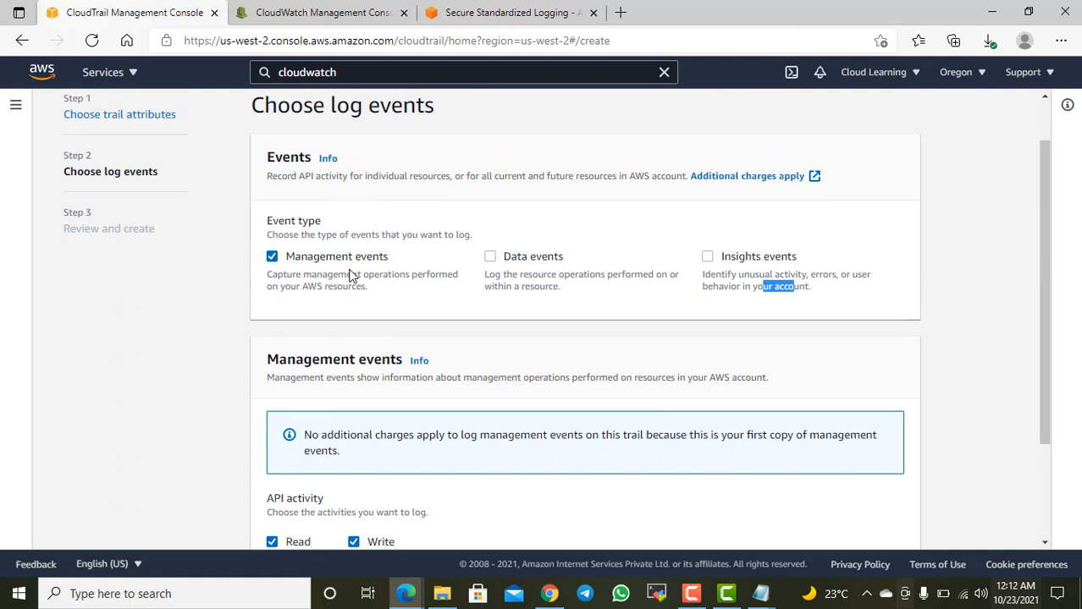
Step: Keep read and write management events, proceed to the trail's review, and check its log location, CloudWatch Logs, tags and event settings
{"action": "scroll", "coordinate": [351, 276], "scroll_direction": "down", "scroll_amount": 2}
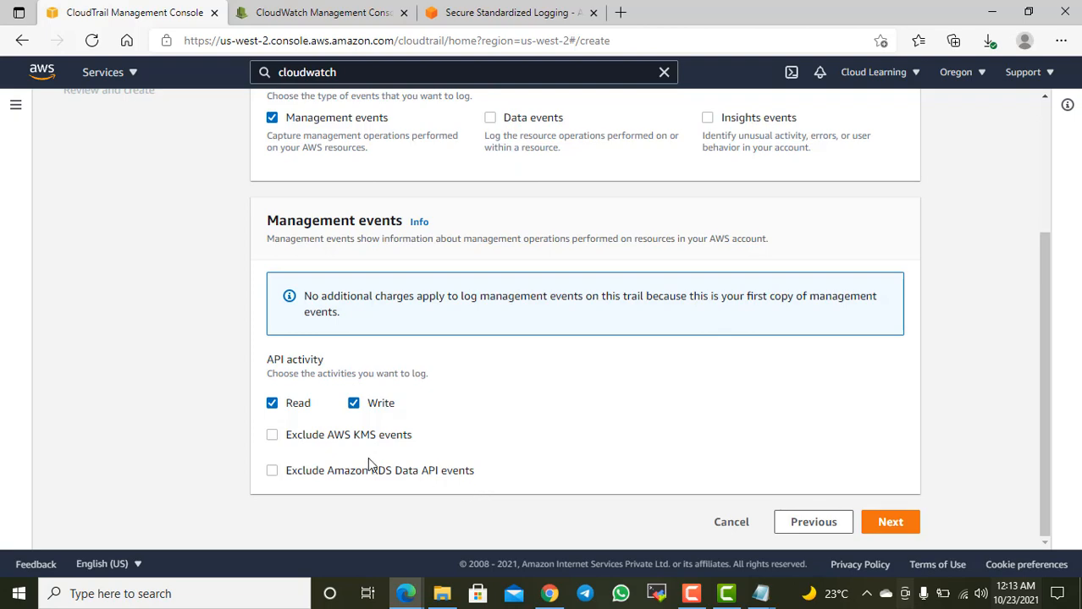
{"action": "left_click", "coordinate": [888, 522]}
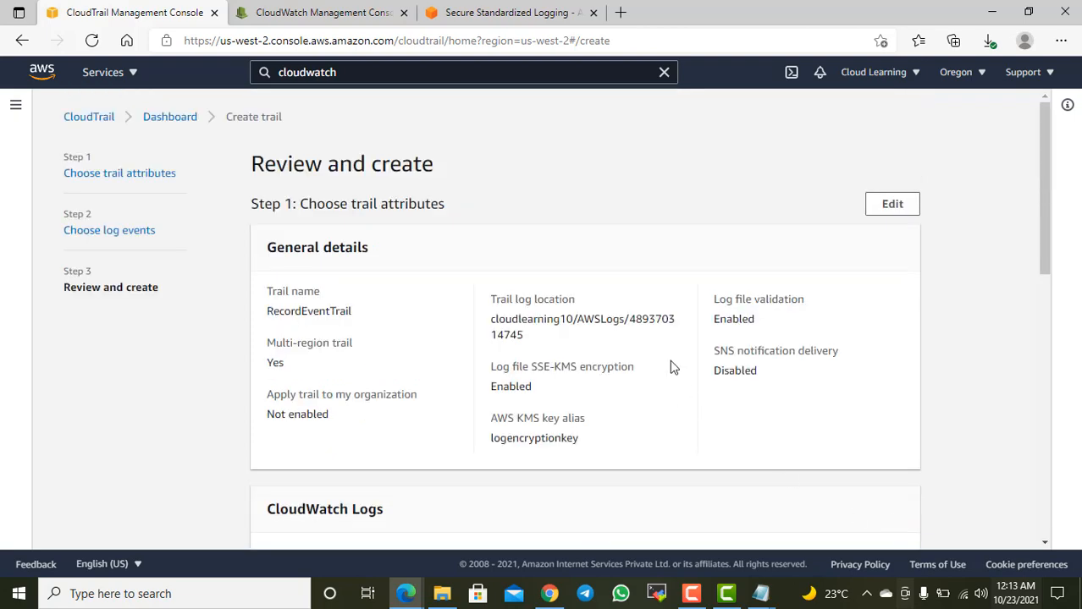
{"action": "scroll", "coordinate": [675, 375], "scroll_direction": "down", "scroll_amount": 2}
{"action": "scroll", "coordinate": [675, 376], "scroll_direction": "up", "scroll_amount": 2}
{"action": "left_click_drag", "start_coordinate": [519, 320], "coordinate": [571, 319]}
{"action": "left_click_drag", "start_coordinate": [632, 319], "coordinate": [505, 319]}
{"action": "scroll", "coordinate": [720, 381], "scroll_direction": "down", "scroll_amount": 2}
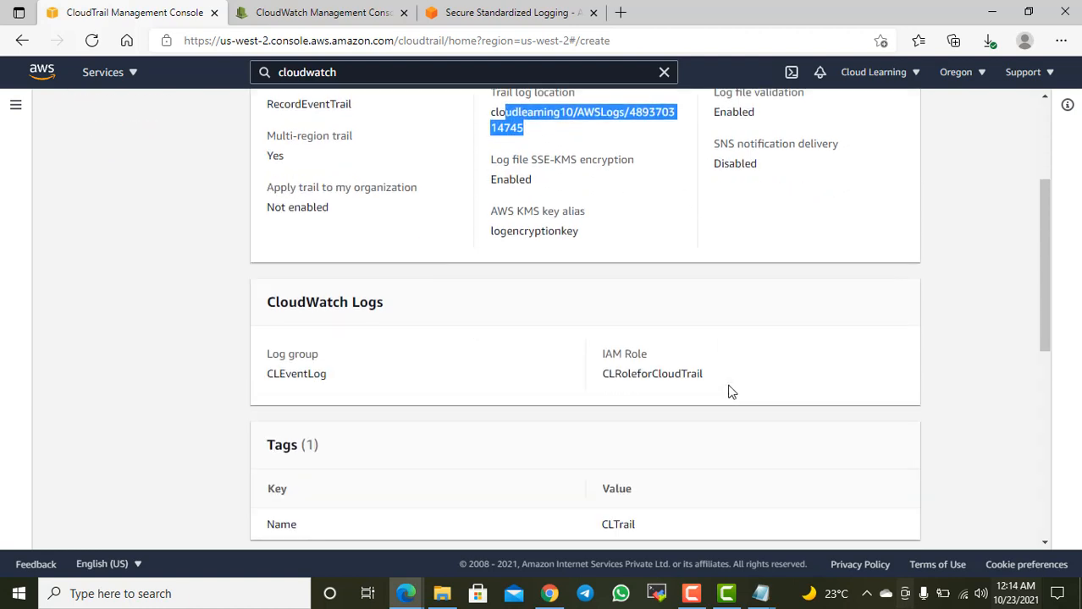
{"action": "scroll", "coordinate": [377, 379], "scroll_direction": "down", "scroll_amount": 6}
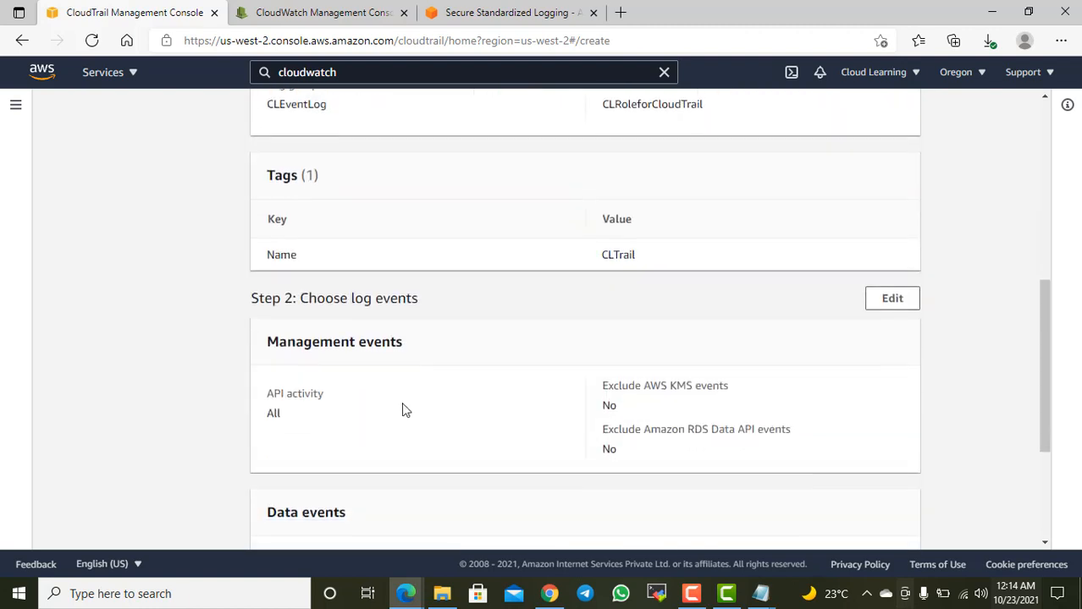
Step: Create the RecordEventTrail trail and reload the CLEventLog log group page in CloudWatch
{"action": "left_click", "coordinate": [876, 523]}
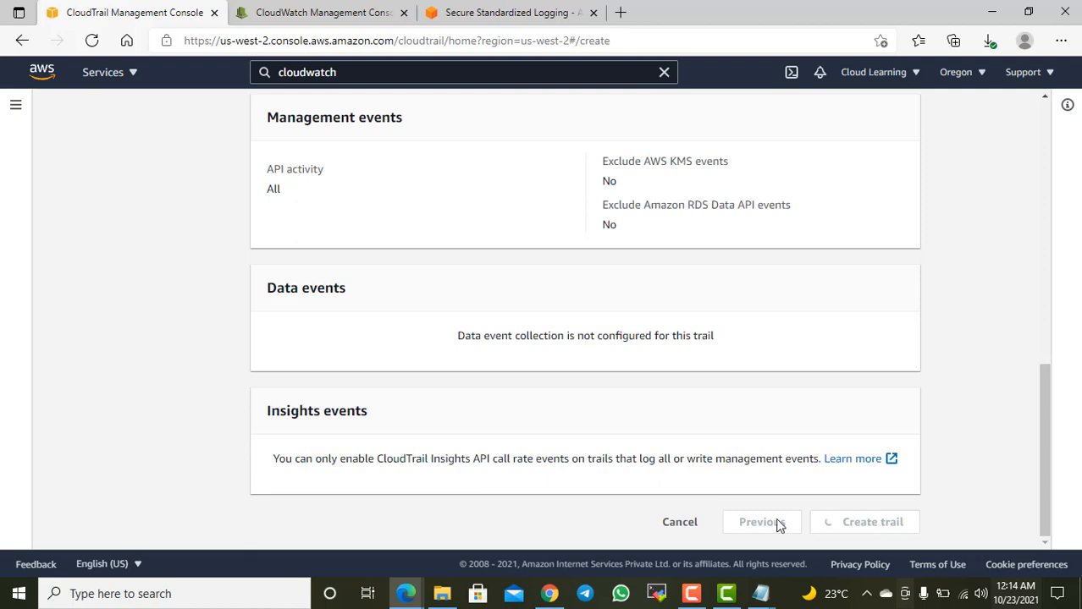
{"action": "scroll", "coordinate": [613, 489], "scroll_direction": "up", "scroll_amount": 10}
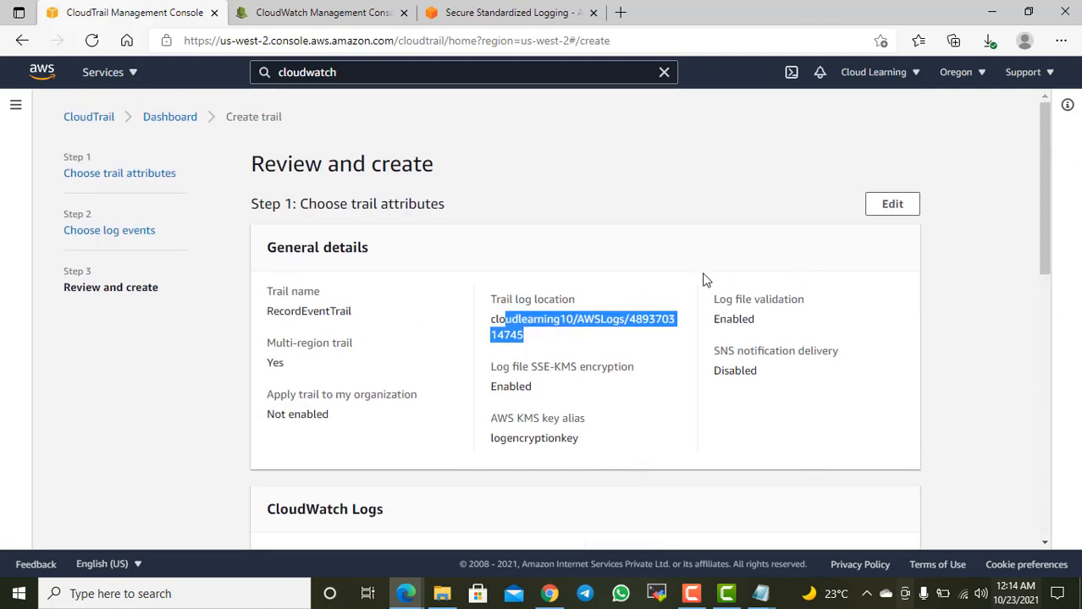
{"action": "left_click", "coordinate": [641, 336]}
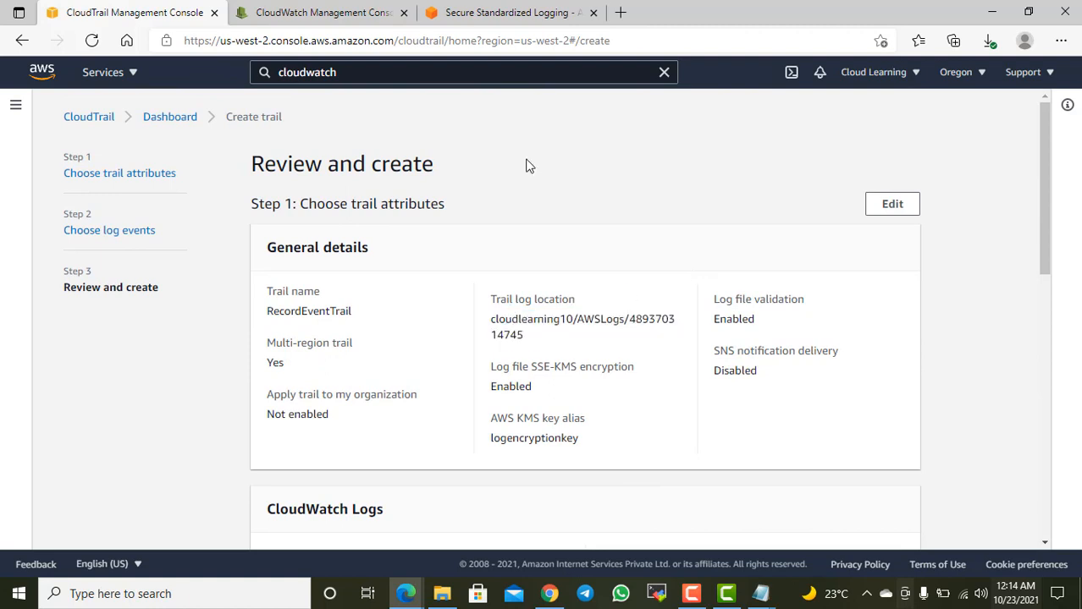
{"action": "left_click", "coordinate": [359, 14]}
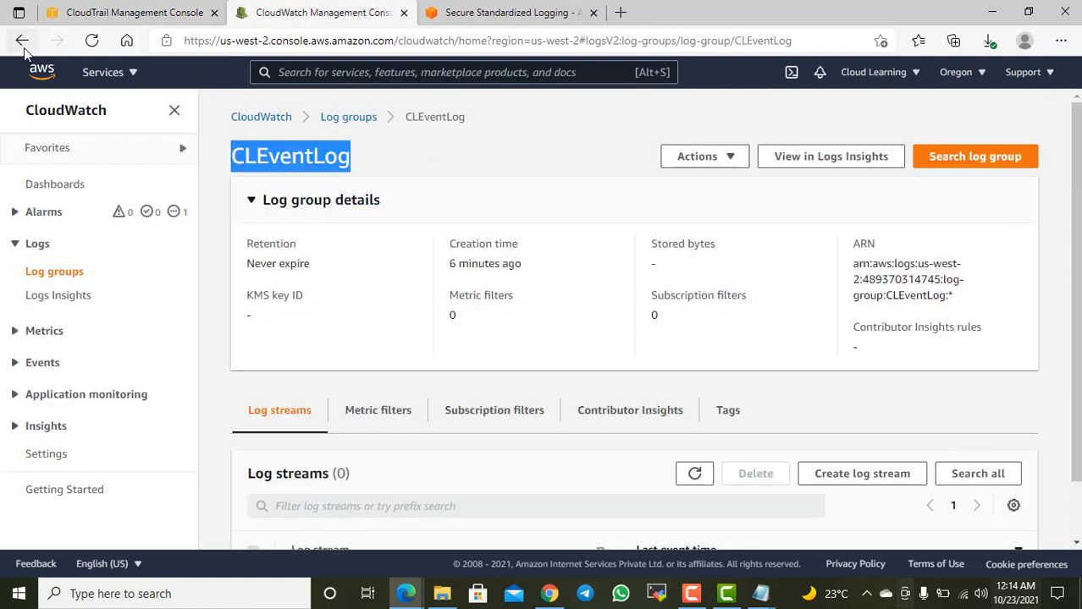
{"action": "left_click", "coordinate": [92, 40]}
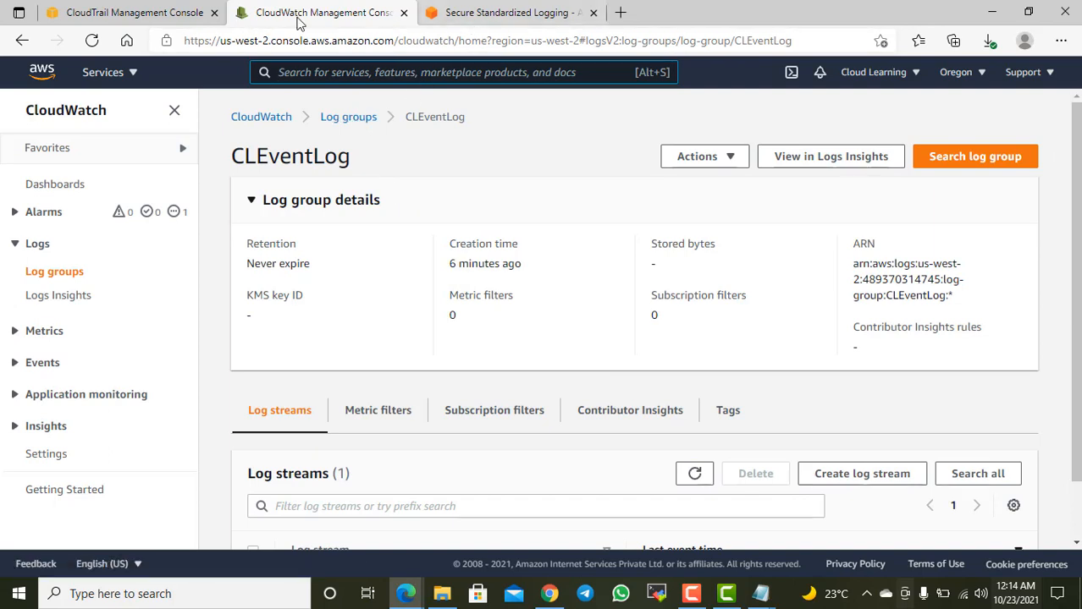
Step: Return to the CloudTrail trails list, open RecordEventTrail, and check its general details and CloudWatch Logs log group
{"action": "left_click", "coordinate": [146, 12]}
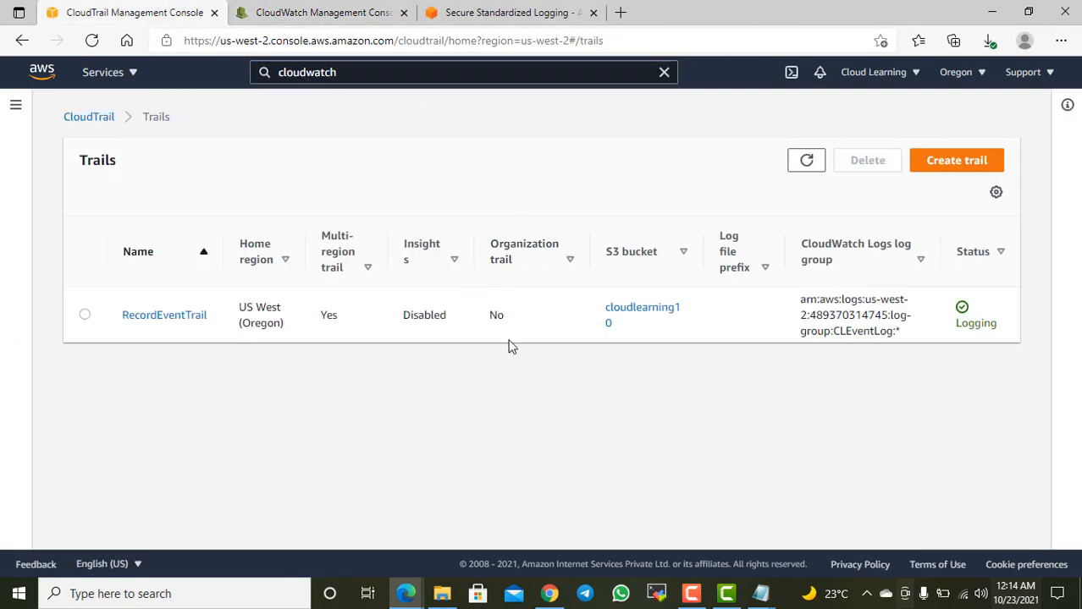
{"action": "left_click", "coordinate": [188, 322]}
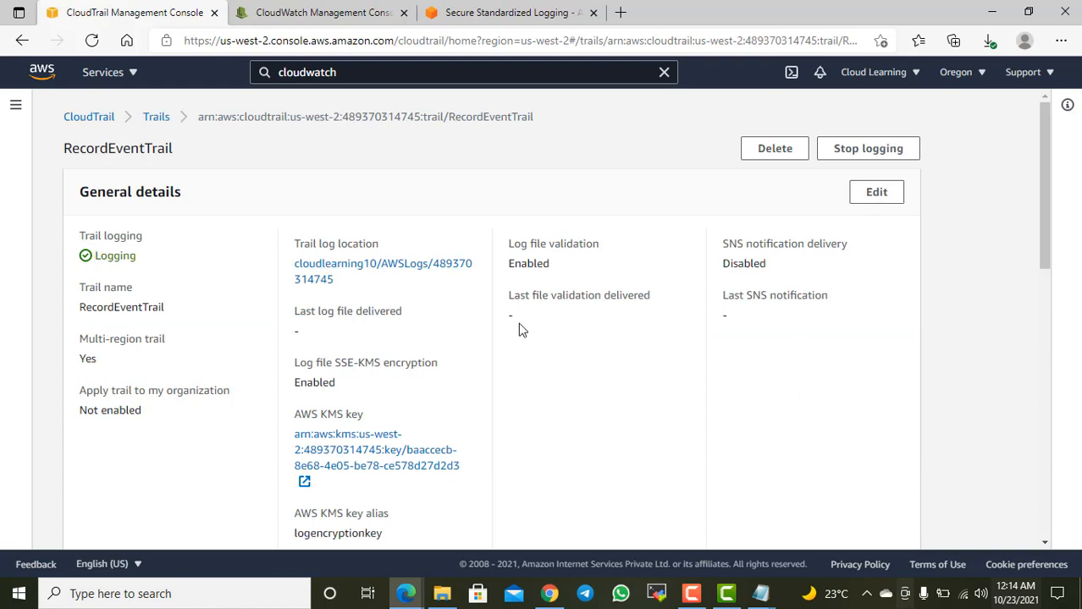
{"action": "scroll", "coordinate": [520, 331], "scroll_direction": "down", "scroll_amount": 2}
{"action": "scroll", "coordinate": [520, 331], "scroll_direction": "down", "scroll_amount": 2}
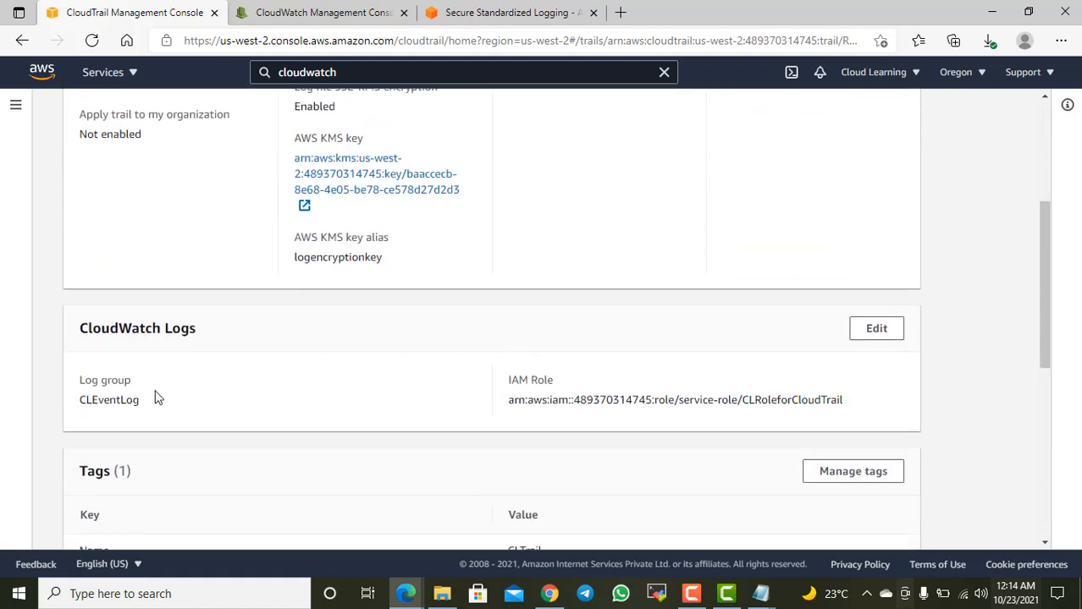
{"action": "left_click_drag", "start_coordinate": [137, 402], "coordinate": [95, 414]}
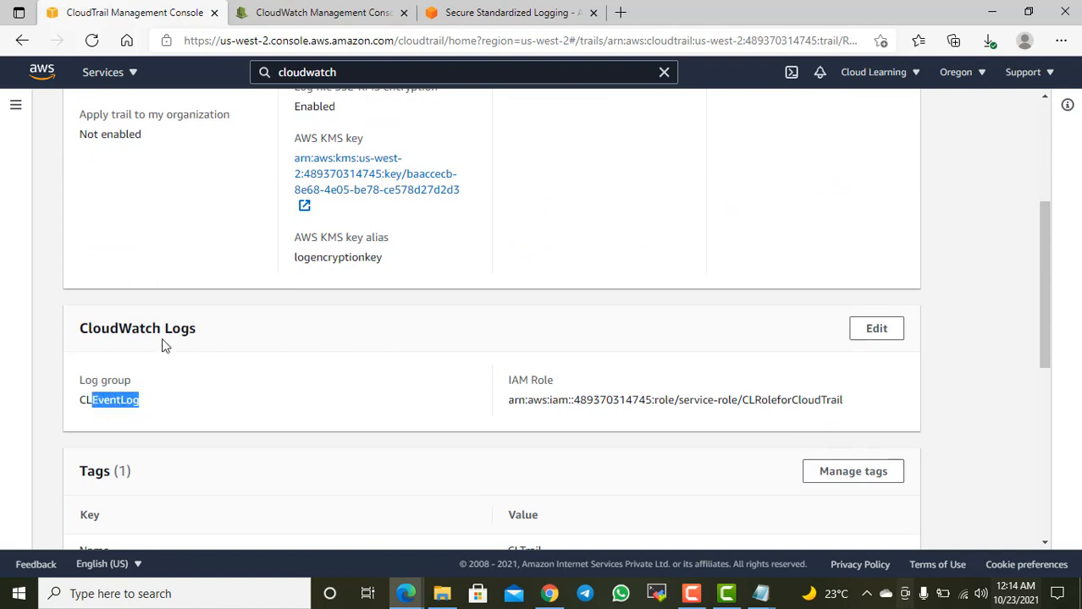
Step: Switch to CloudWatch, reopen CLEventLog from the log groups list, and examine its creation time and log streams
{"action": "left_click", "coordinate": [326, 11]}
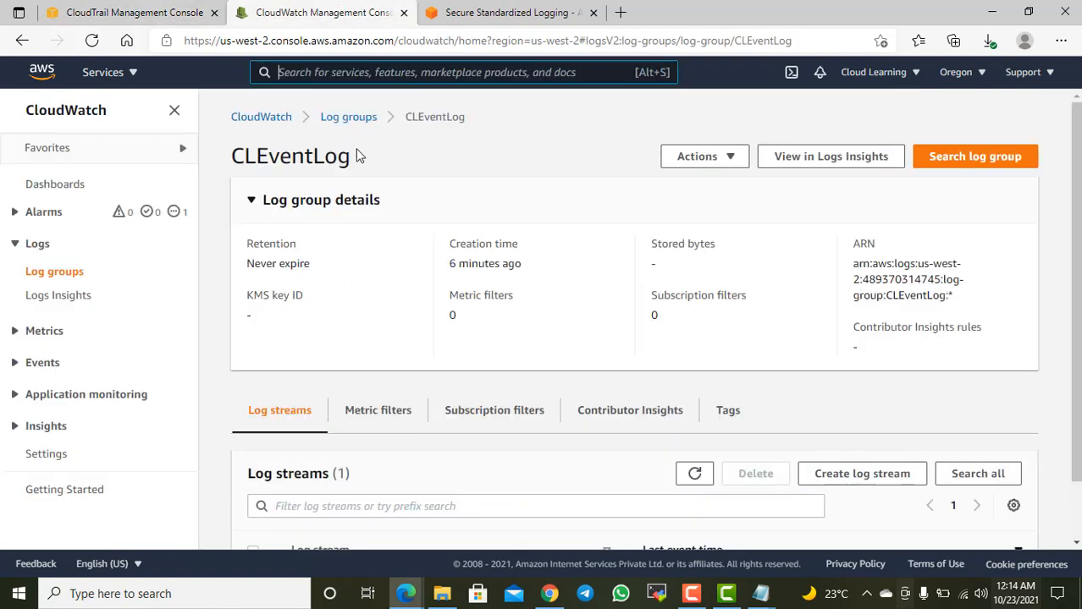
{"action": "left_click", "coordinate": [354, 117]}
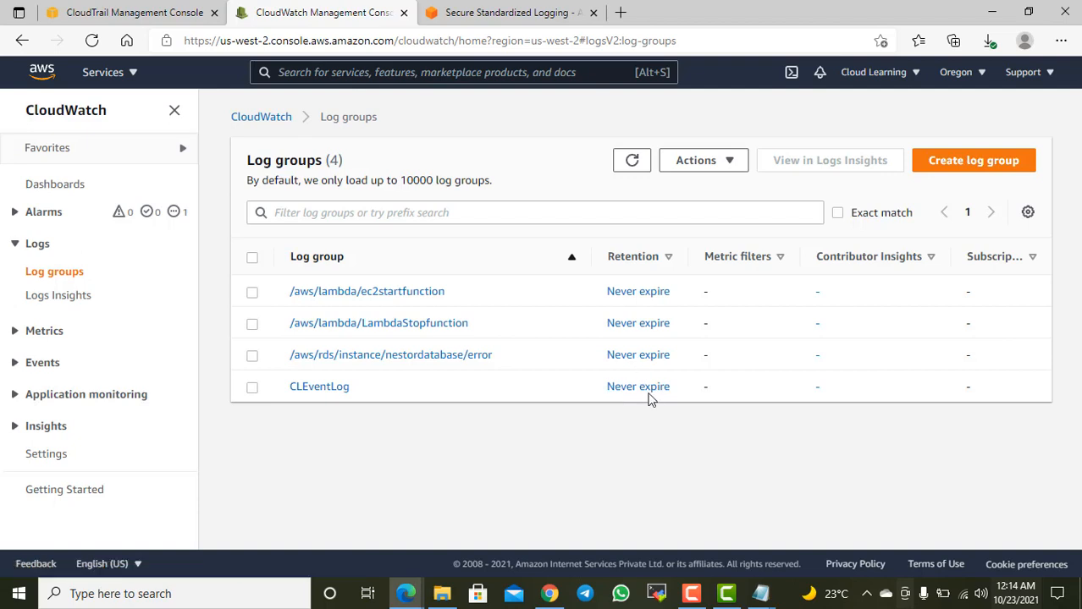
{"action": "left_click", "coordinate": [320, 387]}
{"action": "scroll", "coordinate": [573, 380], "scroll_direction": "down", "scroll_amount": 1}
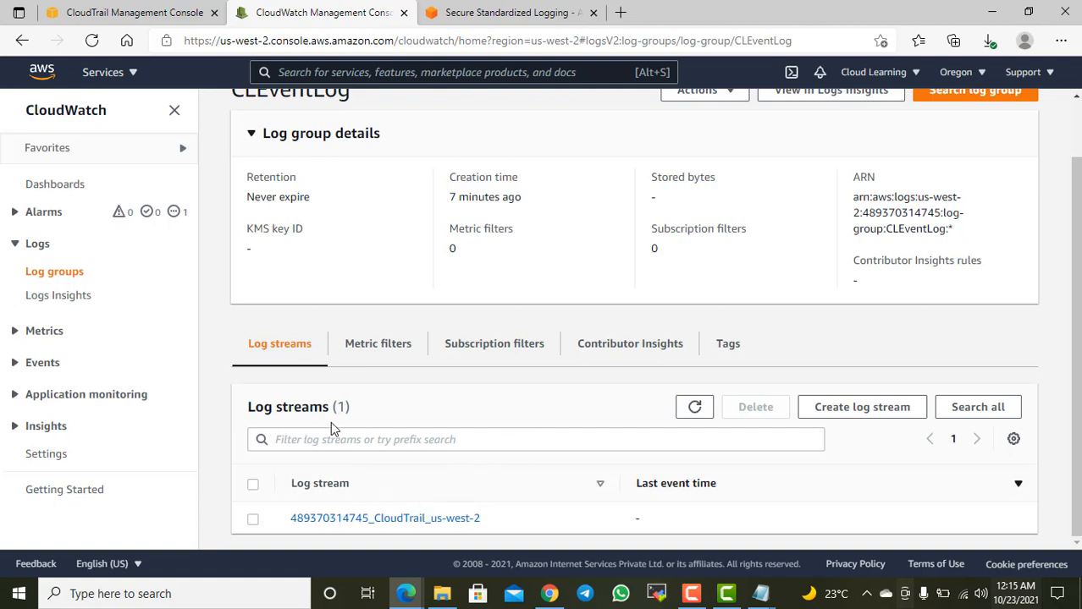
{"action": "left_click_drag", "start_coordinate": [467, 196], "coordinate": [525, 197]}
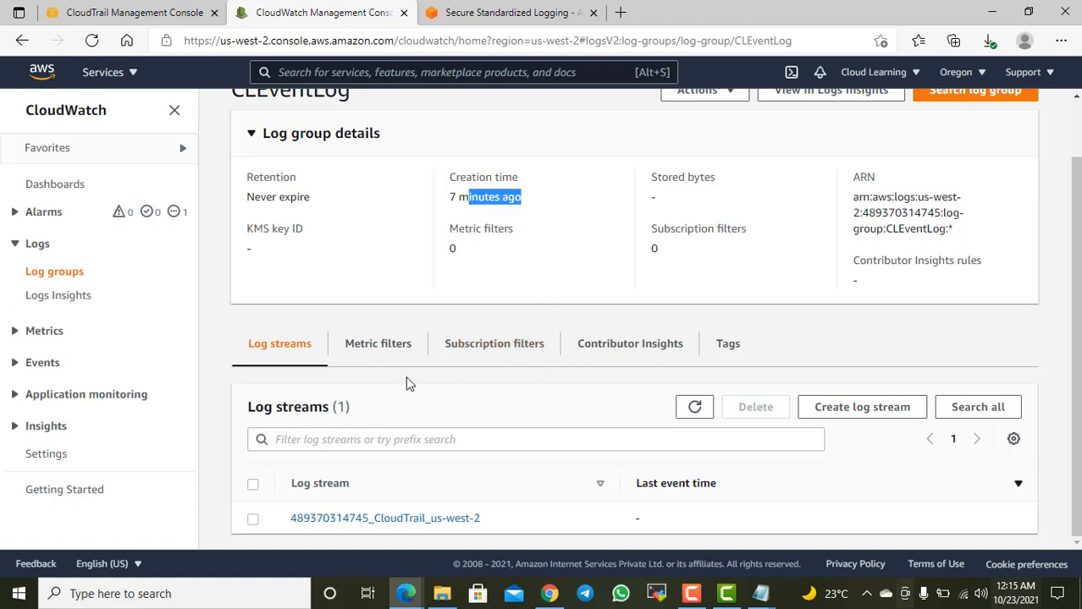
Step: Open the CloudTrail us-west-2 log stream in CLEventLog and reload its log events
{"action": "left_click", "coordinate": [448, 519]}
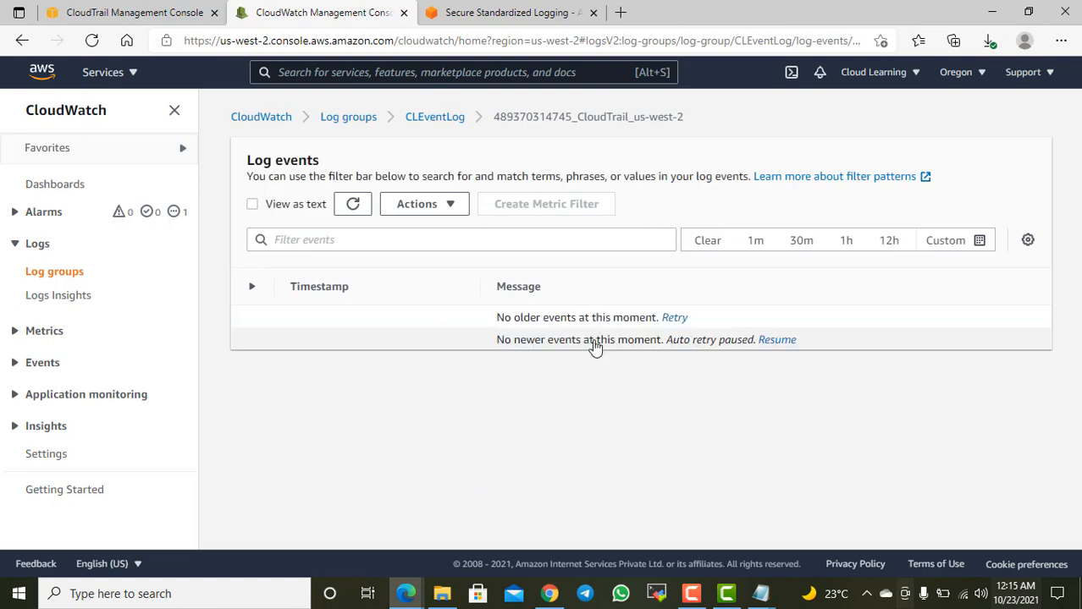
{"action": "left_click", "coordinate": [674, 319]}
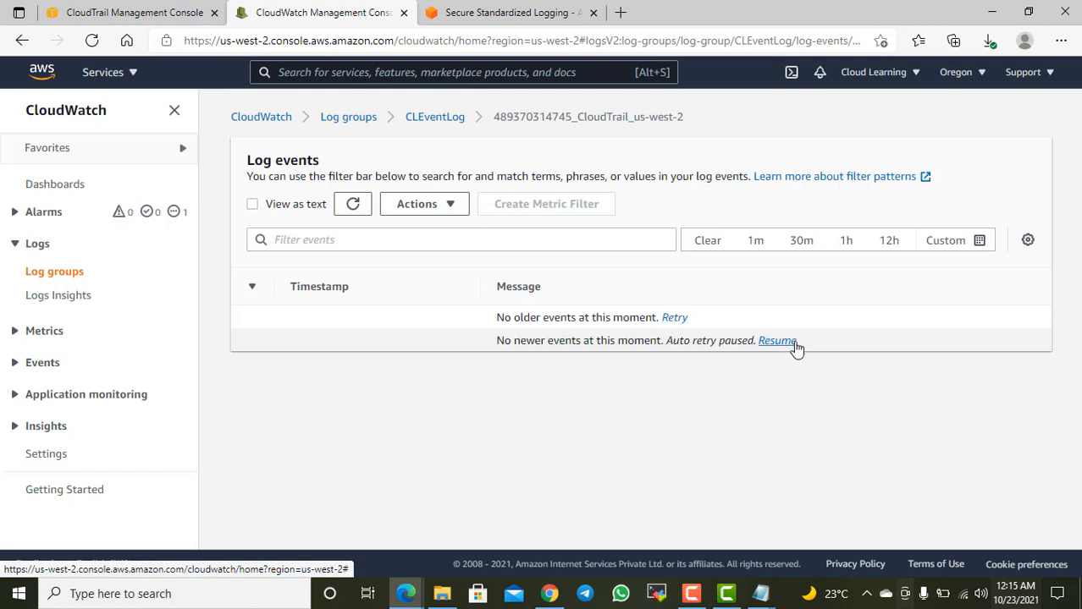
{"action": "left_click", "coordinate": [352, 206]}
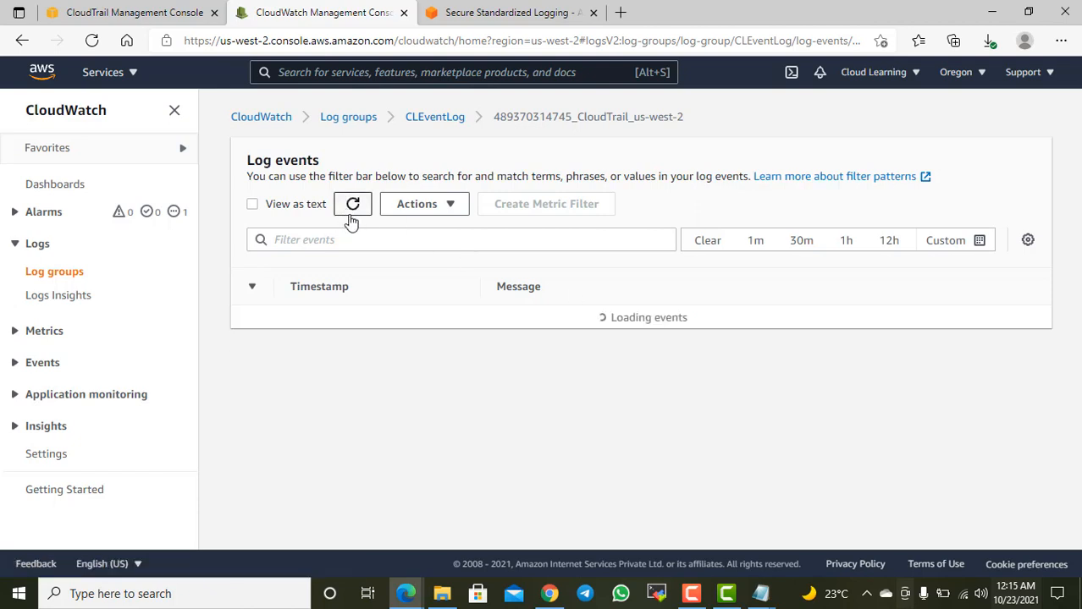
Step: Go back to the log groups, open /aws/lambda/LambdaStopfunction, and look through its log streams
{"action": "left_click", "coordinate": [360, 121]}
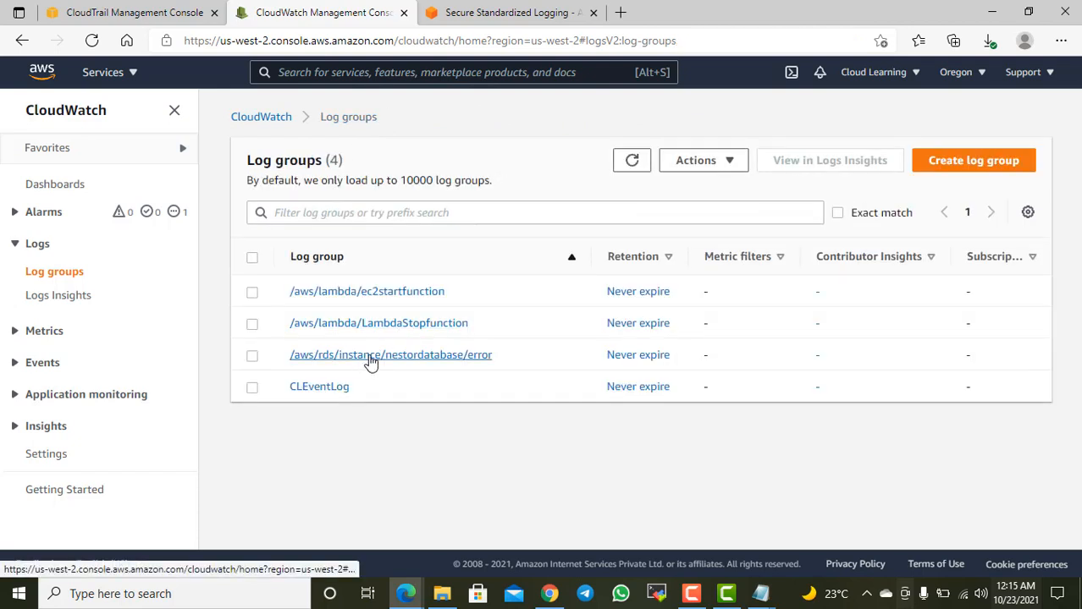
{"action": "left_click", "coordinate": [386, 328]}
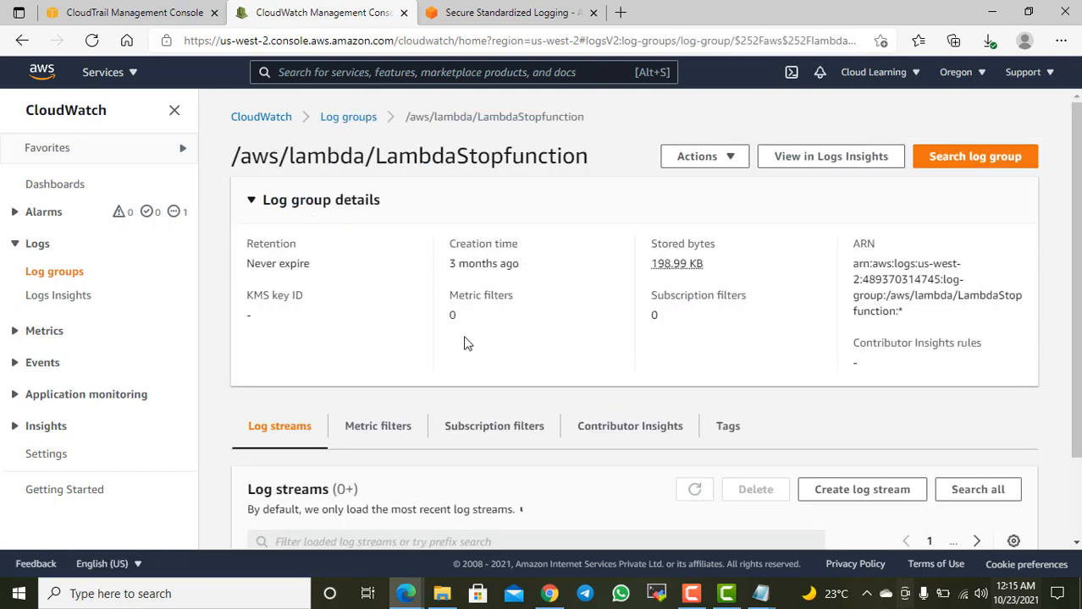
{"action": "scroll", "coordinate": [468, 409], "scroll_direction": "down", "scroll_amount": 3}
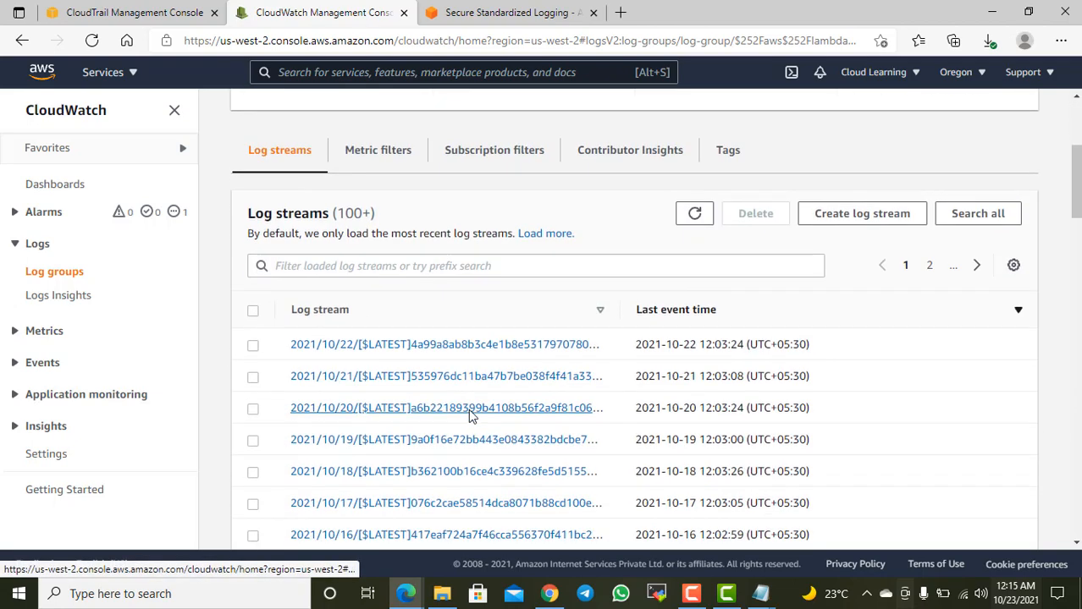
{"action": "scroll", "coordinate": [489, 412], "scroll_direction": "down", "scroll_amount": 1}
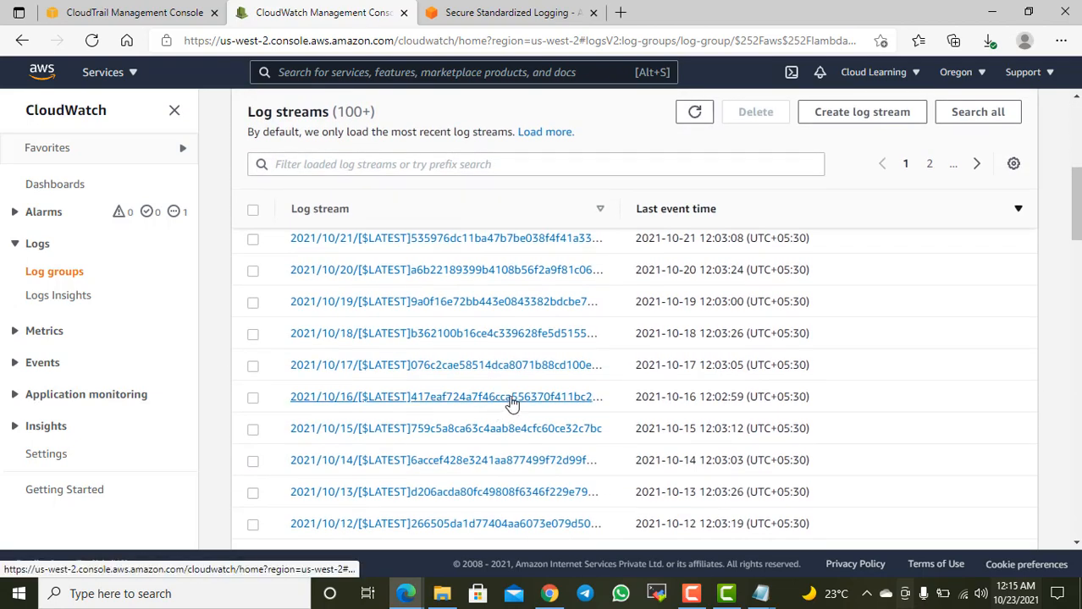
{"action": "scroll", "coordinate": [501, 336], "scroll_direction": "up", "scroll_amount": 2}
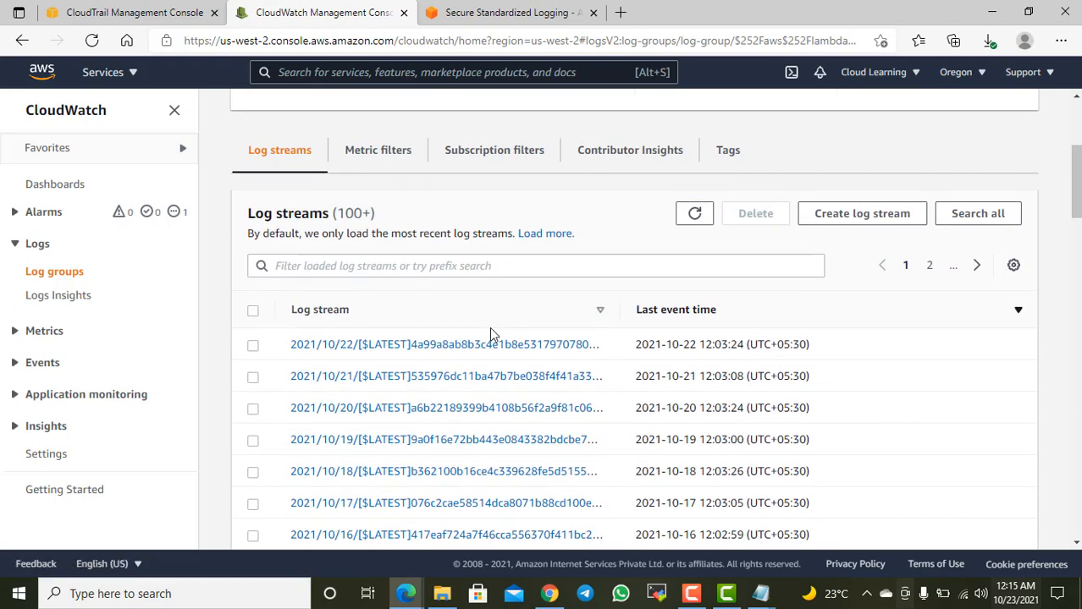
Step: Open the 2021/10/22 log stream and examine the InvalidInstanceID.NotFound error for the StopInstances call
{"action": "left_click", "coordinate": [489, 347]}
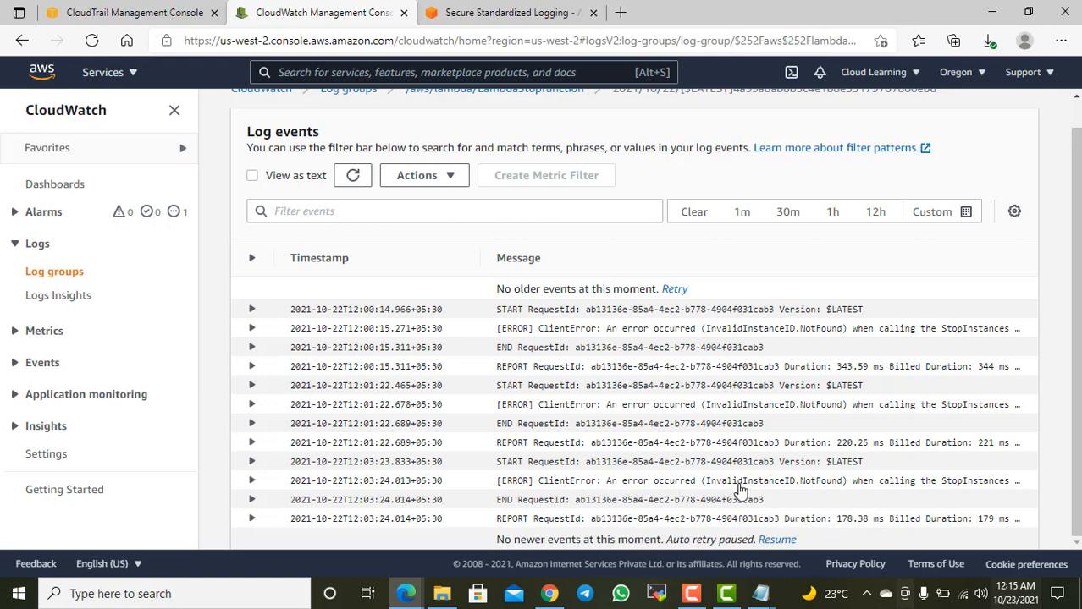
{"action": "left_click_drag", "start_coordinate": [735, 487], "coordinate": [825, 488]}
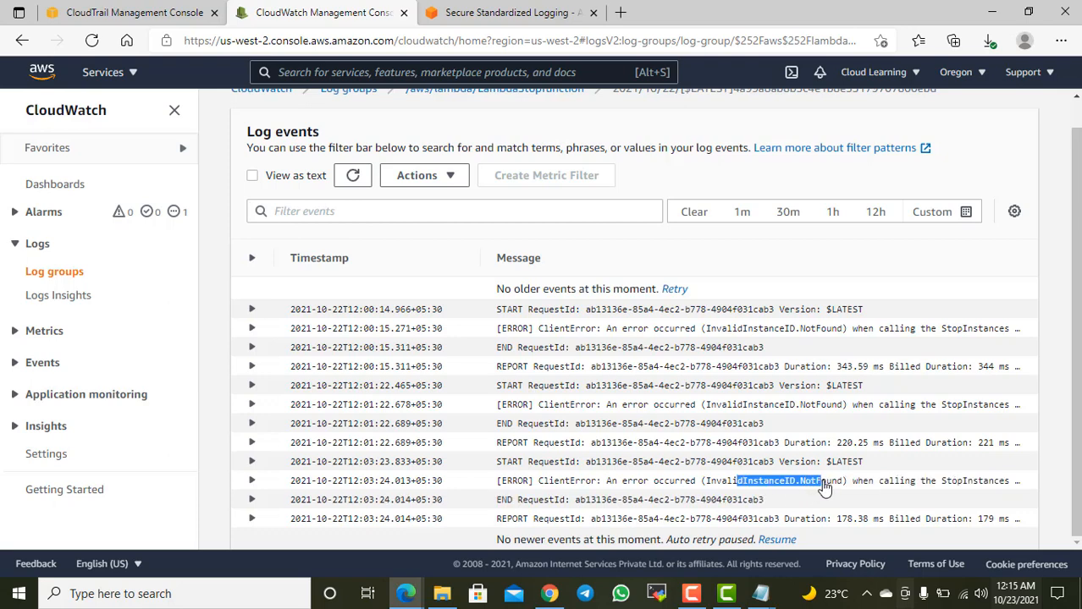
{"action": "left_click_drag", "start_coordinate": [956, 485], "coordinate": [1010, 486]}
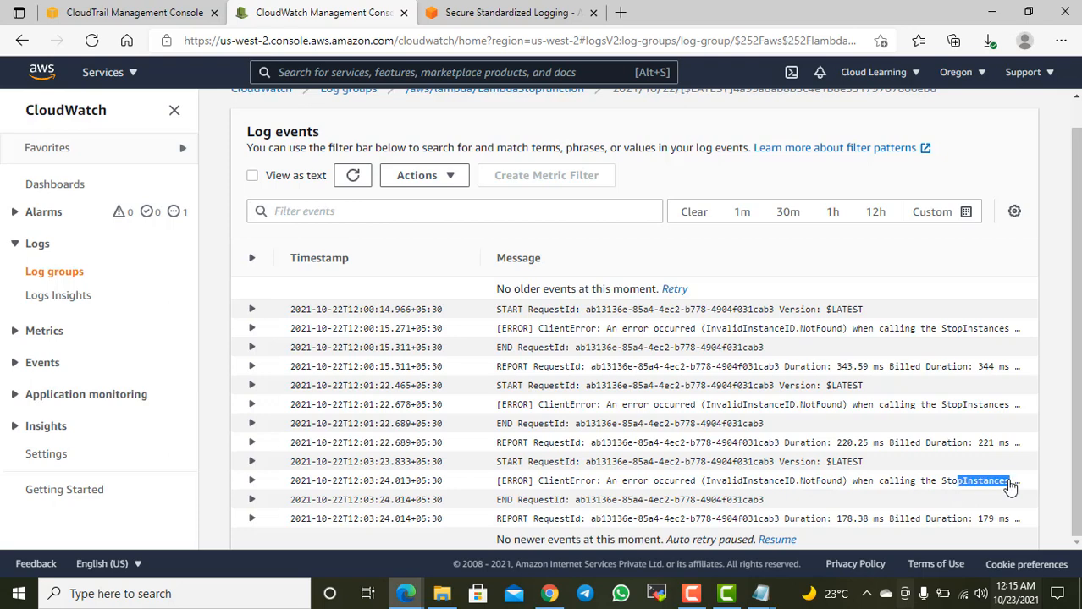
{"action": "left_click_drag", "start_coordinate": [772, 485], "coordinate": [849, 488]}
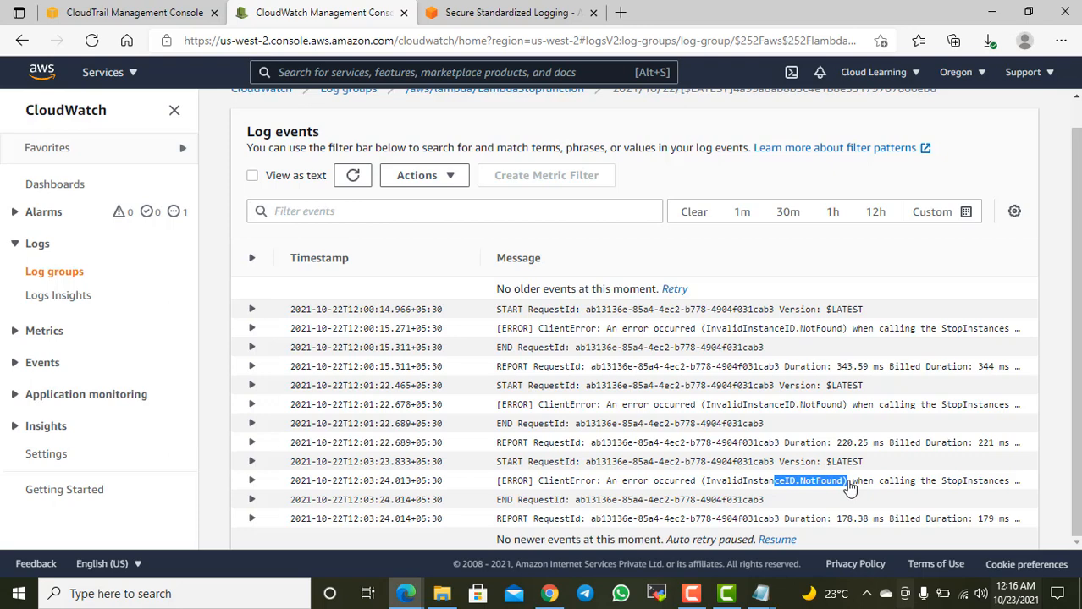
Step: Expand the 12:03:24.013 error event and read its full message, instance ID and traceback
{"action": "left_click", "coordinate": [252, 482]}
{"action": "scroll", "coordinate": [428, 478], "scroll_direction": "down", "scroll_amount": 2}
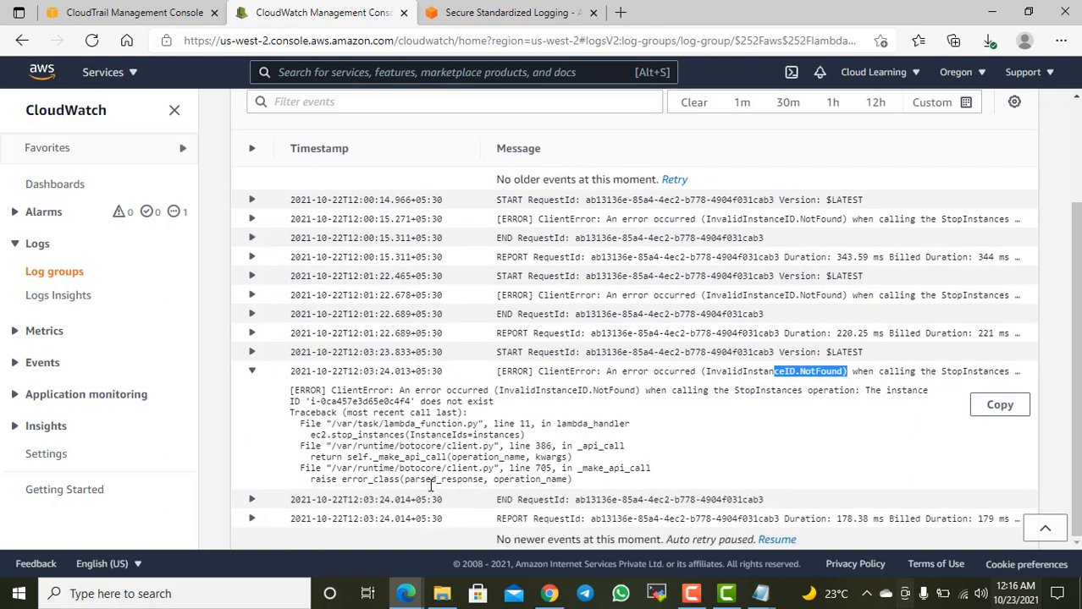
{"action": "left_click_drag", "start_coordinate": [321, 402], "coordinate": [412, 401]}
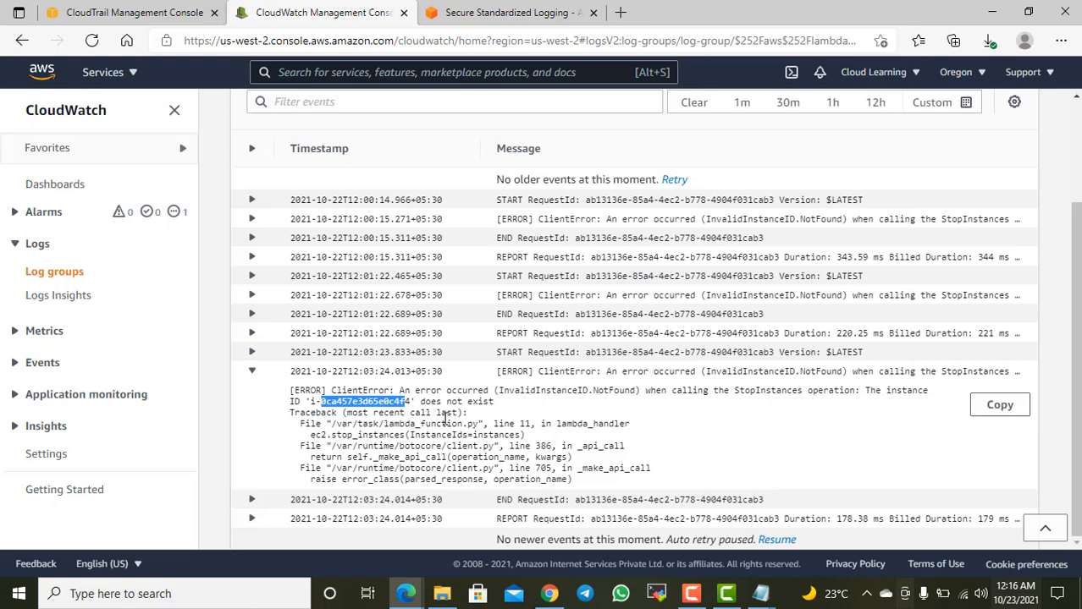
{"action": "scroll", "coordinate": [444, 419], "scroll_direction": "up", "scroll_amount": 2}
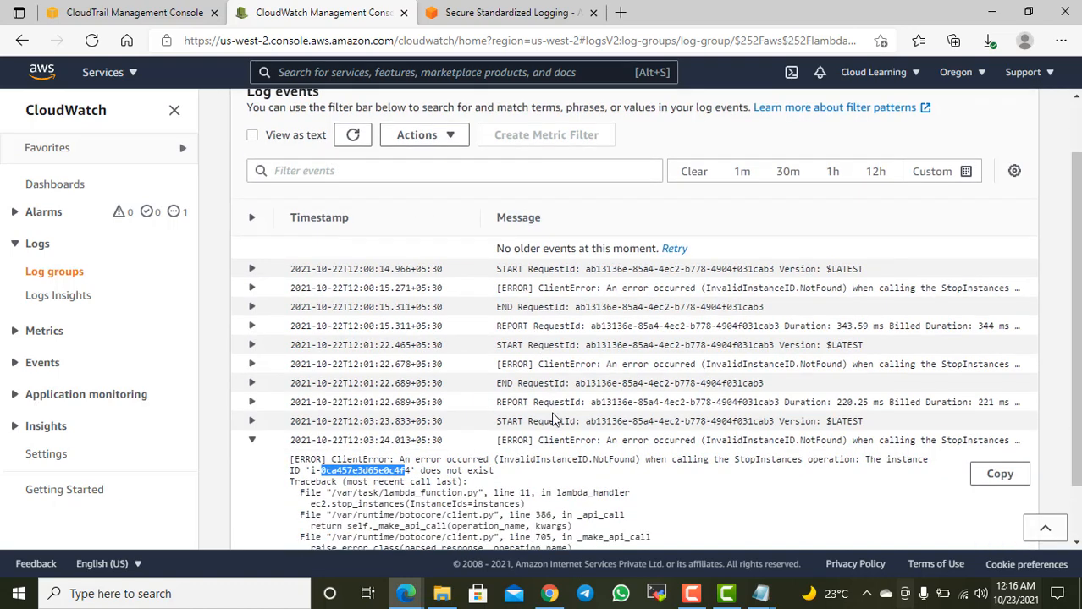
{"action": "scroll", "coordinate": [545, 444], "scroll_direction": "down", "scroll_amount": 2}
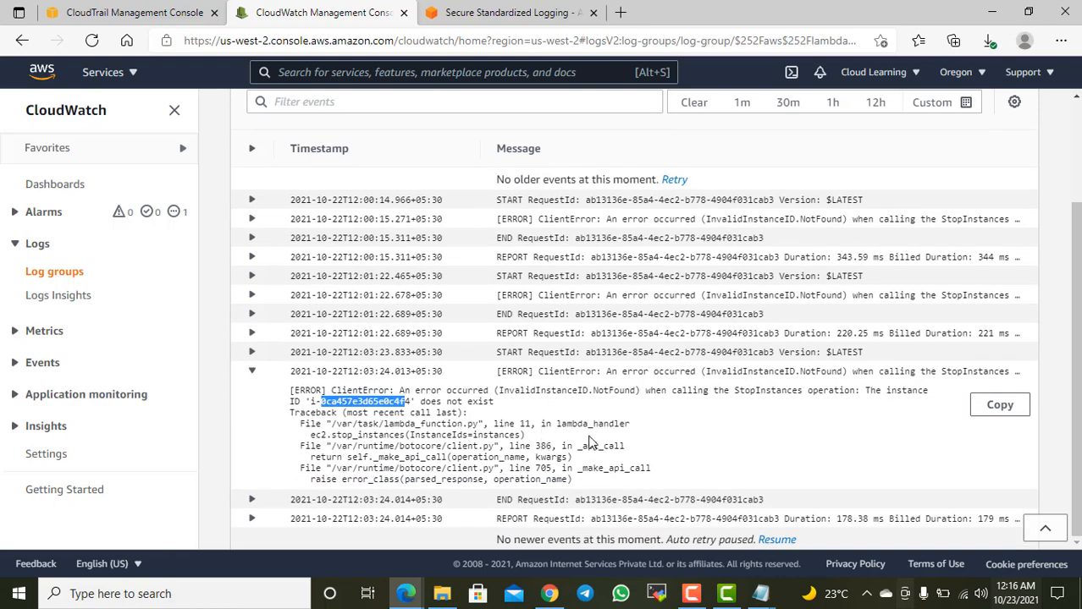
Step: Filter the log events of the 2021/10/22 stream by InvalidInstanceID
{"action": "scroll", "coordinate": [590, 443], "scroll_direction": "up", "scroll_amount": 2}
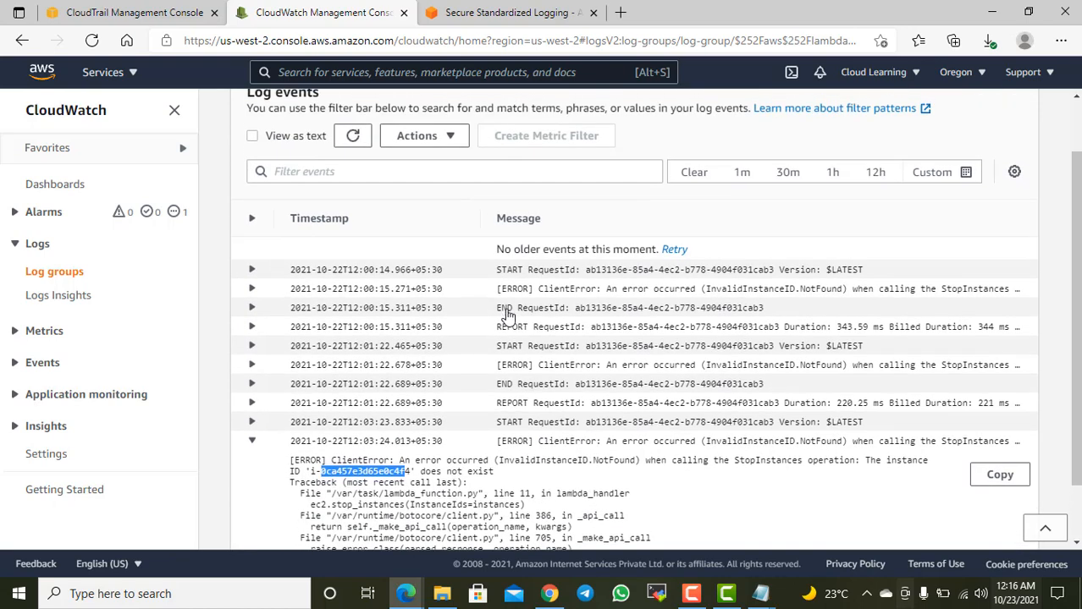
{"action": "left_click", "coordinate": [331, 171]}
{"action": "type", "text": "InvalidInst"}
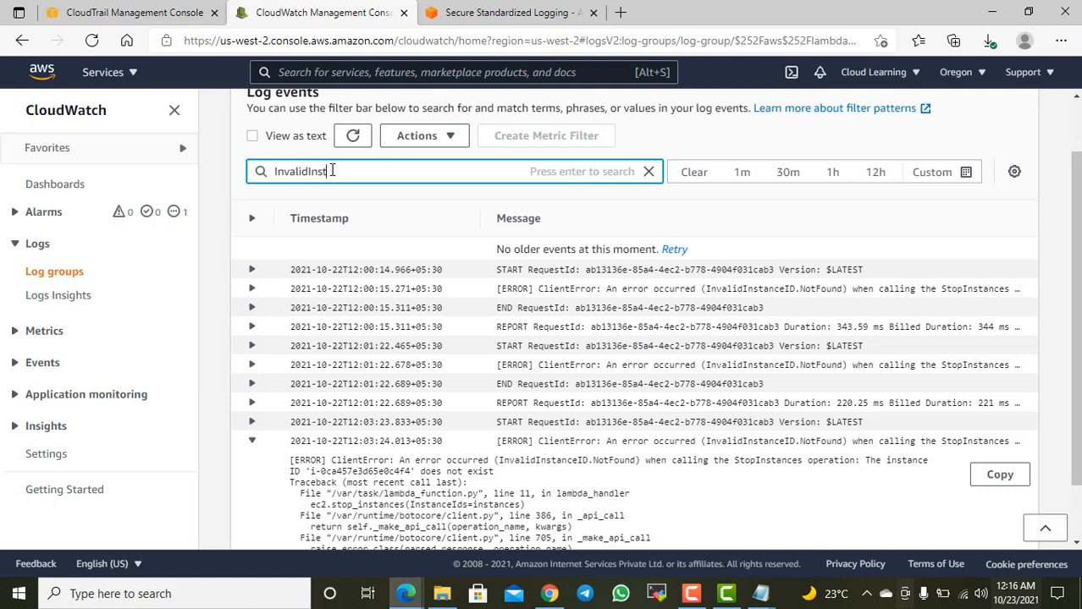
{"action": "type", "text": "anceID"}
{"action": "key", "text": "Return"}
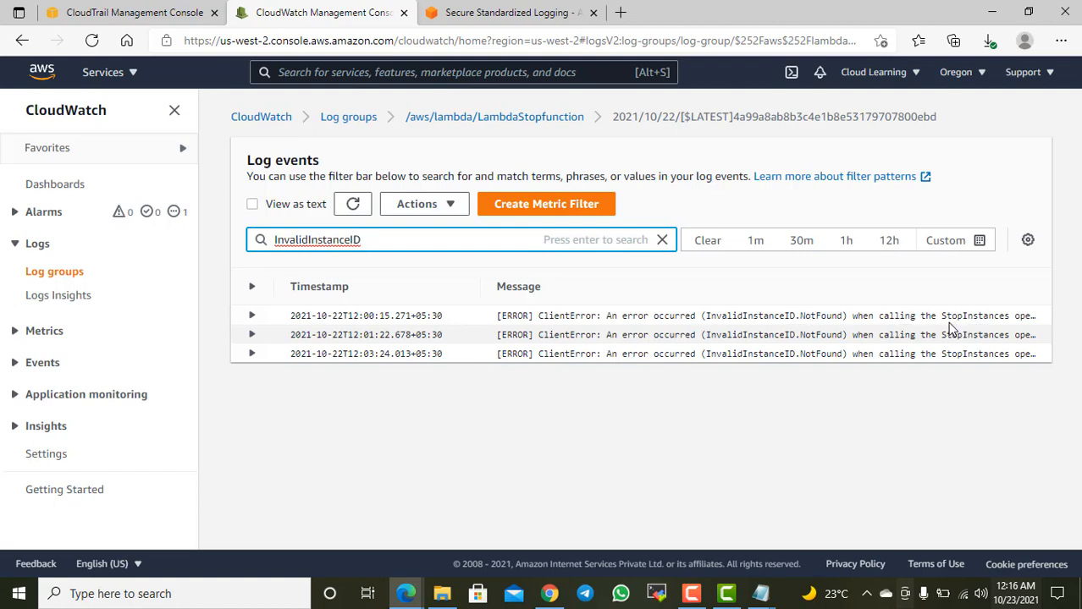
Step: Review the available log event actions and the fields of the metric filter form for InvalidInstanceID, and close the form without creating a filter
{"action": "left_click", "coordinate": [450, 207]}
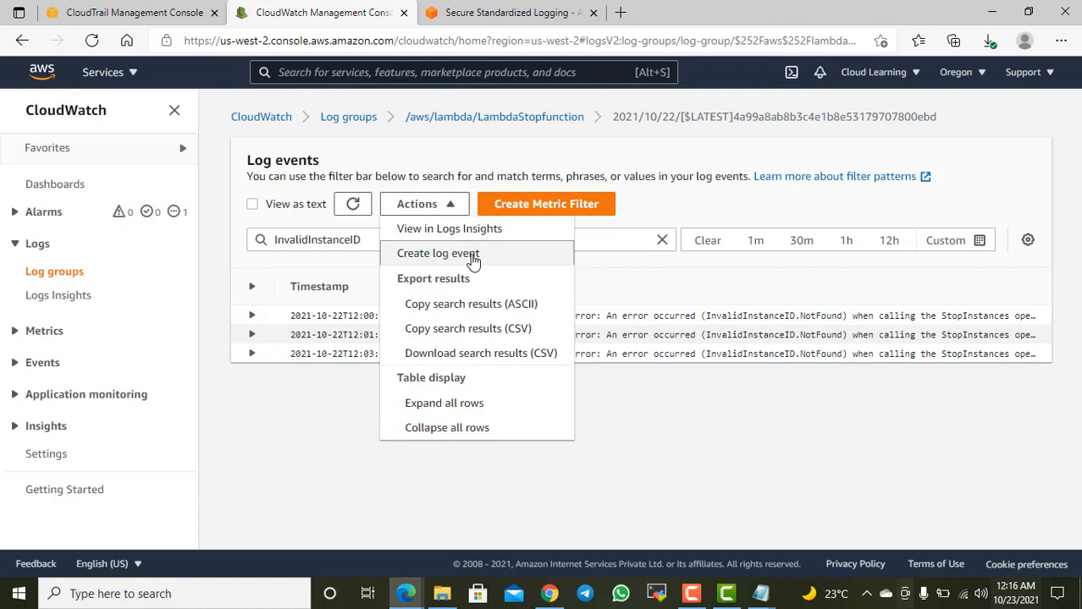
{"action": "left_click", "coordinate": [690, 200]}
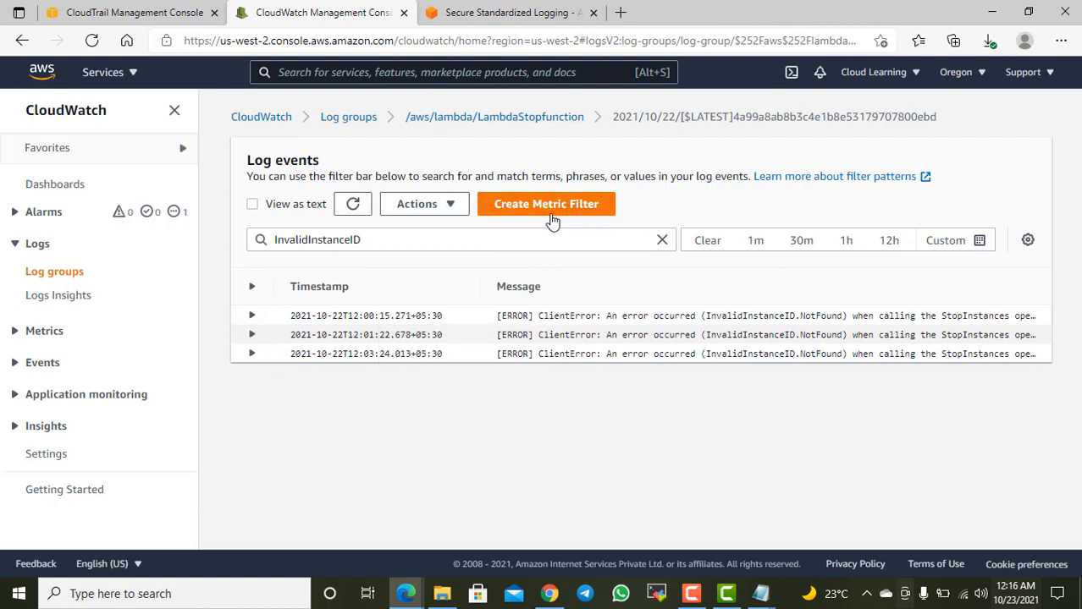
{"action": "left_click", "coordinate": [552, 219]}
{"action": "scroll", "coordinate": [507, 217], "scroll_direction": "down", "scroll_amount": 1}
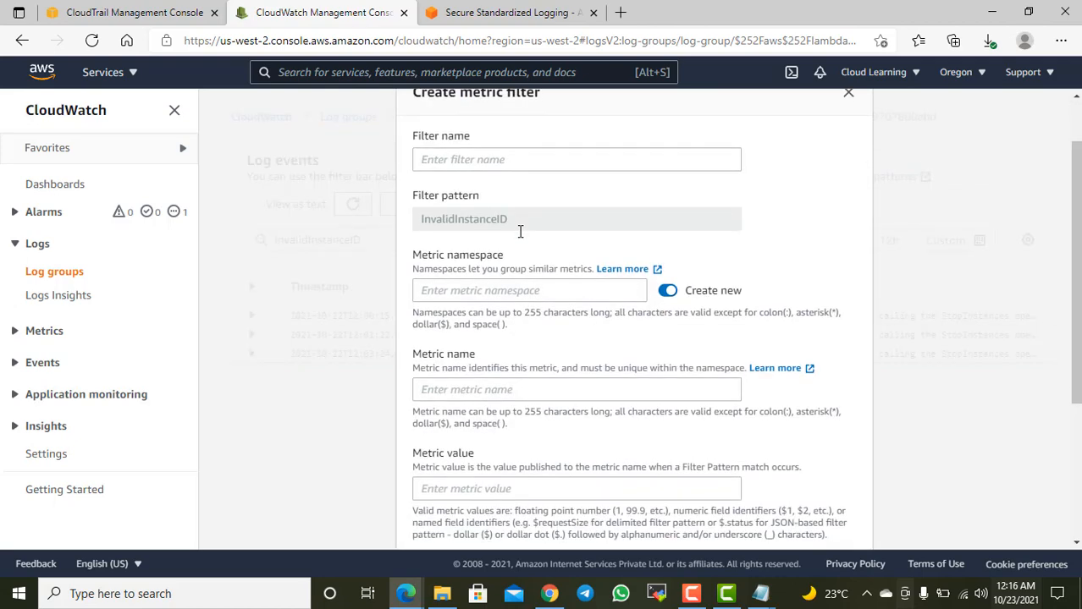
{"action": "left_click", "coordinate": [486, 159]}
{"action": "scroll", "coordinate": [520, 211], "scroll_direction": "down", "scroll_amount": 2}
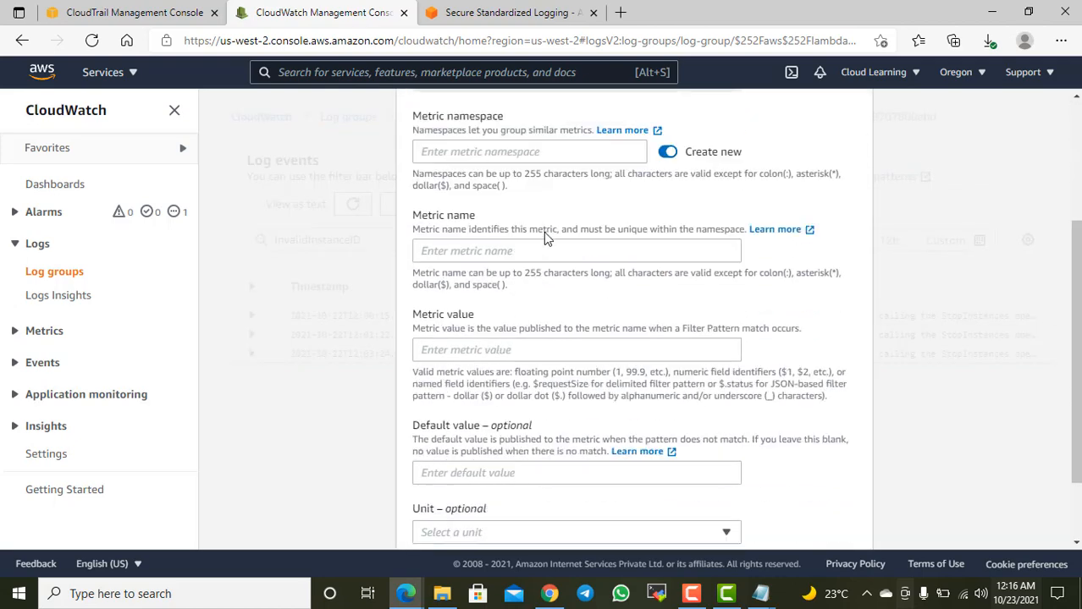
{"action": "scroll", "coordinate": [518, 220], "scroll_direction": "down", "scroll_amount": 1}
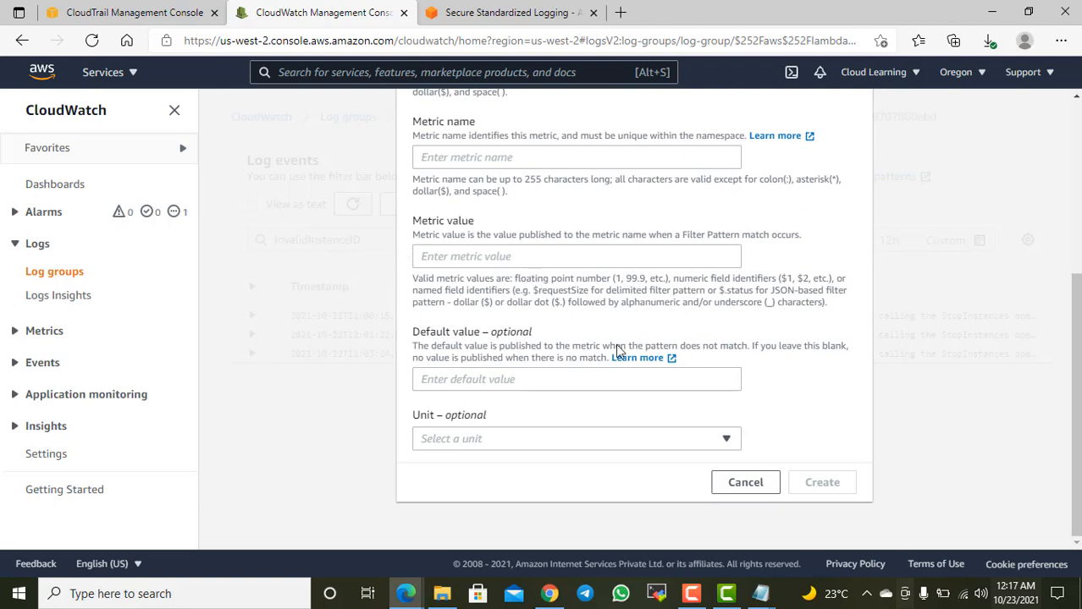
{"action": "left_click", "coordinate": [745, 483]}
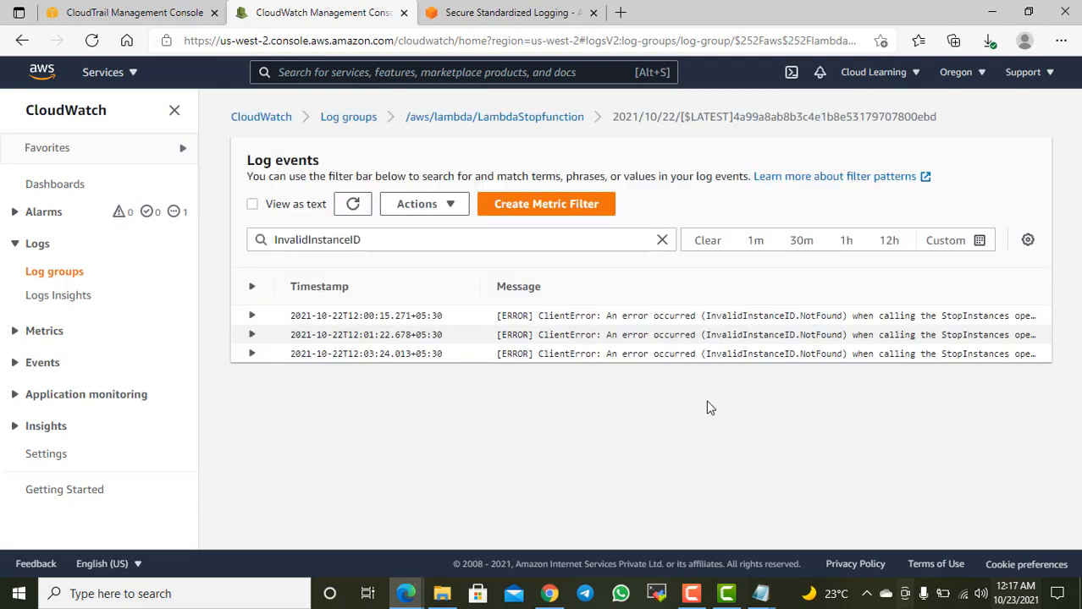
Step: Create a log event in this stream with the message InvalidInstanceID
{"action": "left_click", "coordinate": [453, 208]}
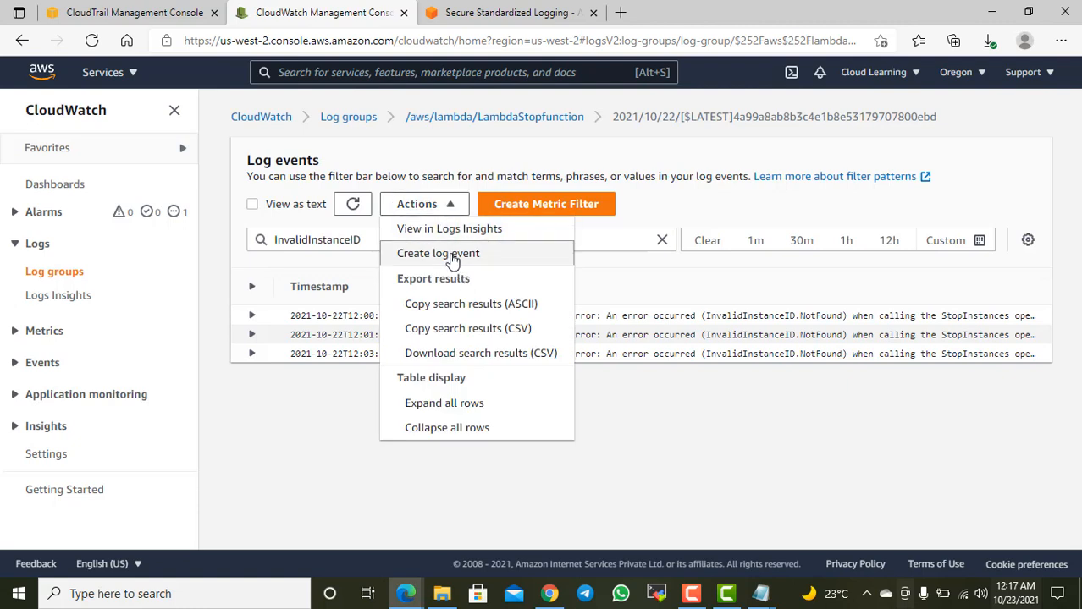
{"action": "left_click", "coordinate": [455, 253]}
{"action": "left_click", "coordinate": [482, 225]}
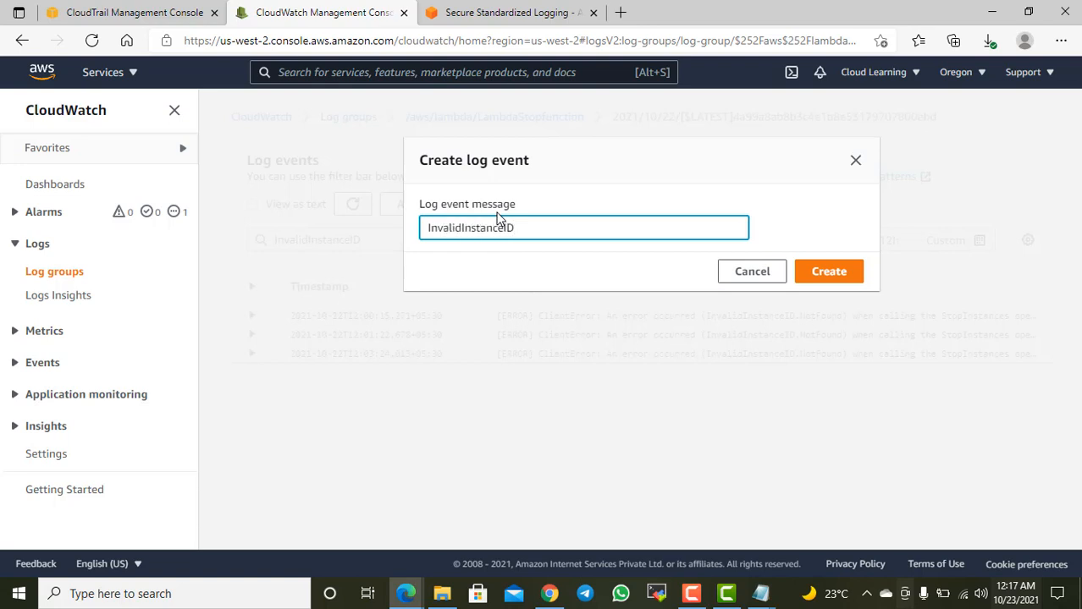
{"action": "key", "text": "ctrl+a"}
{"action": "left_click", "coordinate": [834, 271]}
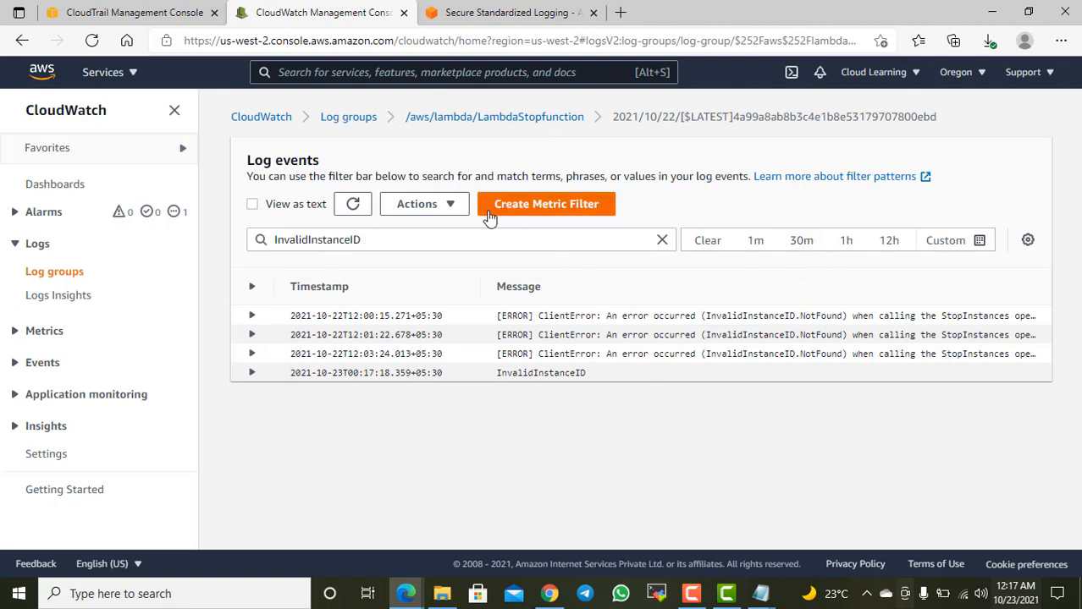
Step: Check the export options for the filtered events, and expand the newly created InvalidInstanceID event to read its message
{"action": "left_click", "coordinate": [456, 207]}
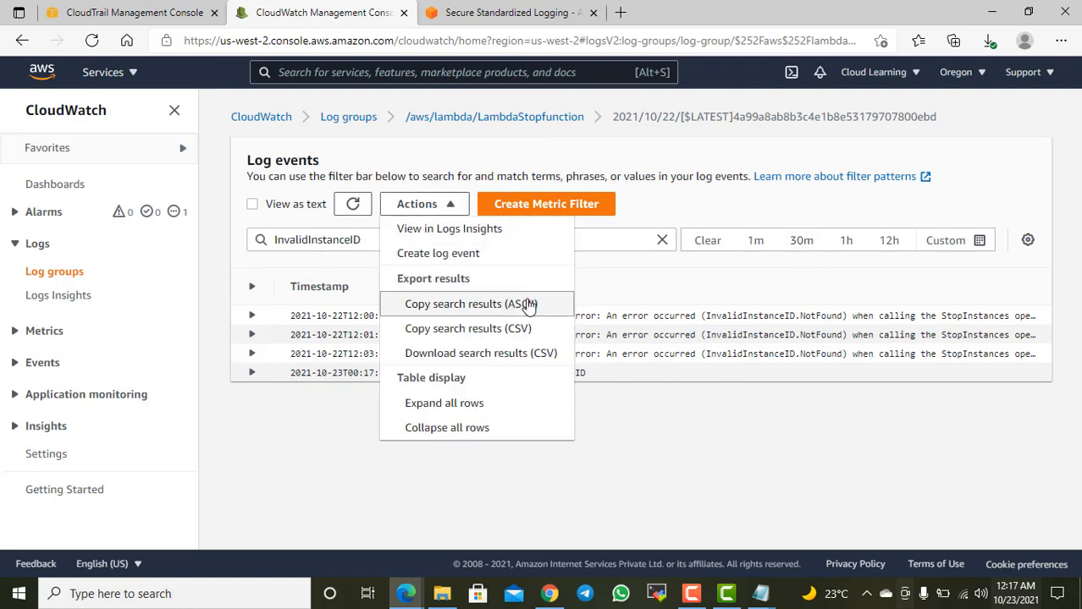
{"action": "left_click", "coordinate": [652, 471]}
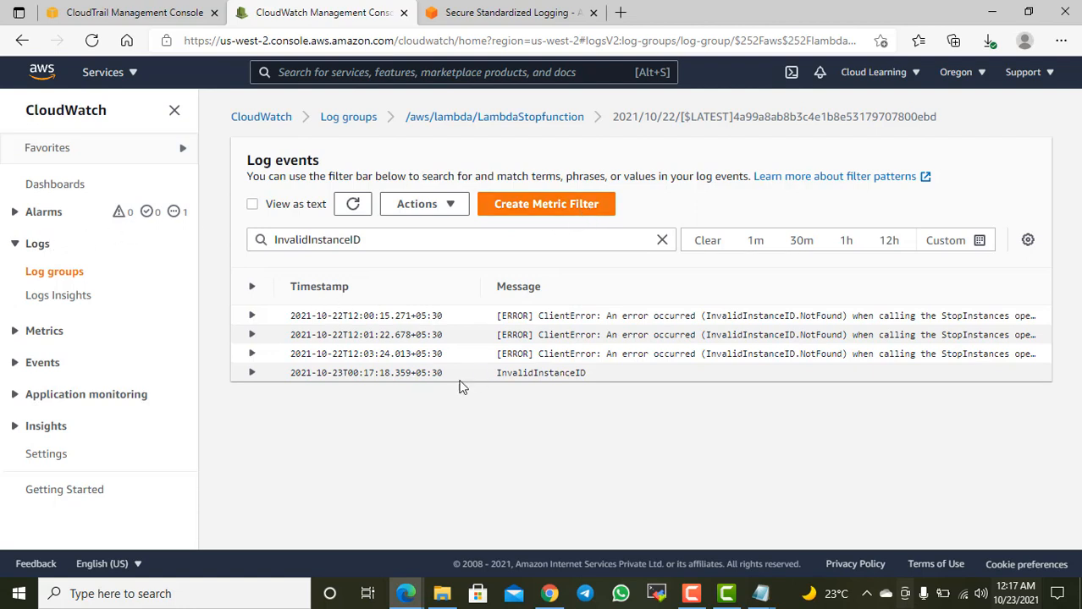
{"action": "left_click", "coordinate": [251, 374]}
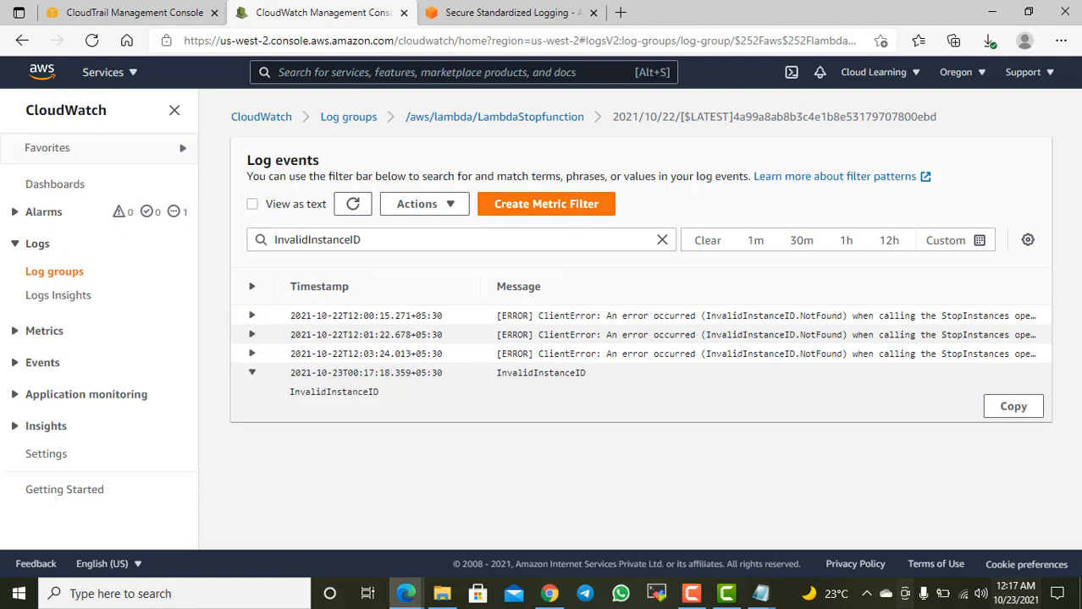
{"action": "left_click_drag", "start_coordinate": [862, 425], "coordinate": [857, 425]}
Step: Switch to the CloudTrail console and review the trail's CloudWatch Logs, tags and management events settings
{"action": "left_click", "coordinate": [124, 17]}
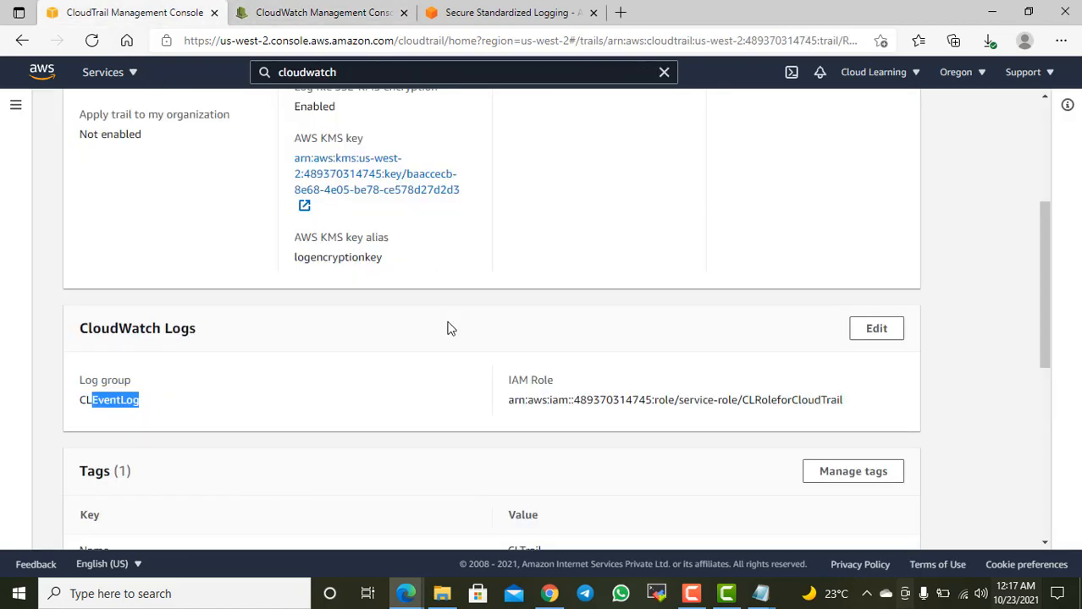
{"action": "scroll", "coordinate": [457, 364], "scroll_direction": "down", "scroll_amount": 2}
{"action": "scroll", "coordinate": [461, 379], "scroll_direction": "down", "scroll_amount": 1}
{"action": "scroll", "coordinate": [462, 379], "scroll_direction": "up", "scroll_amount": 2}
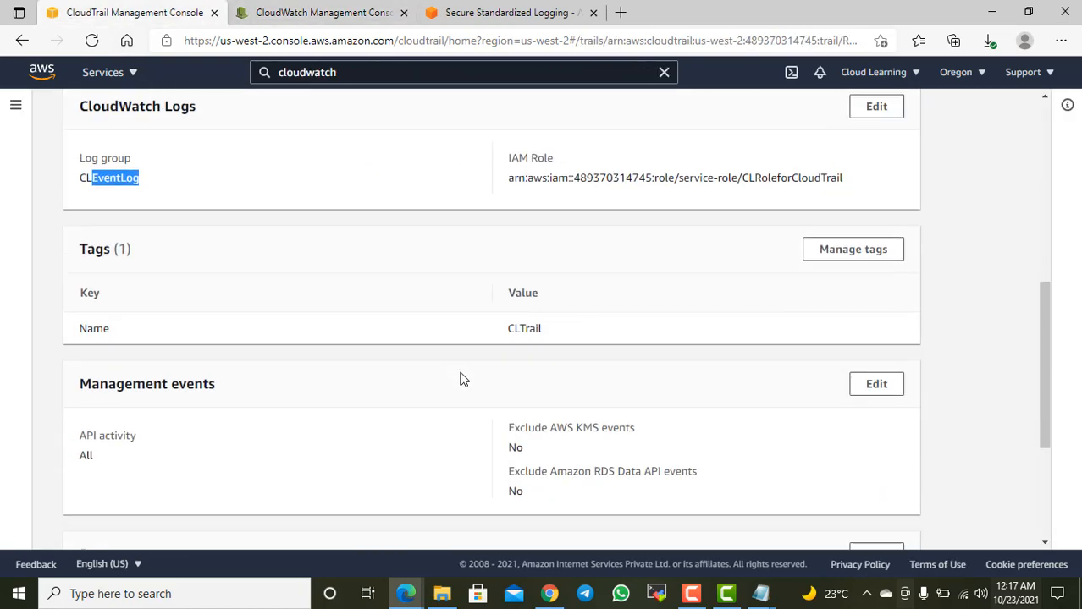
{"action": "scroll", "coordinate": [339, 309], "scroll_direction": "up", "scroll_amount": 2}
{"action": "scroll", "coordinate": [364, 315], "scroll_direction": "up", "scroll_amount": 1}
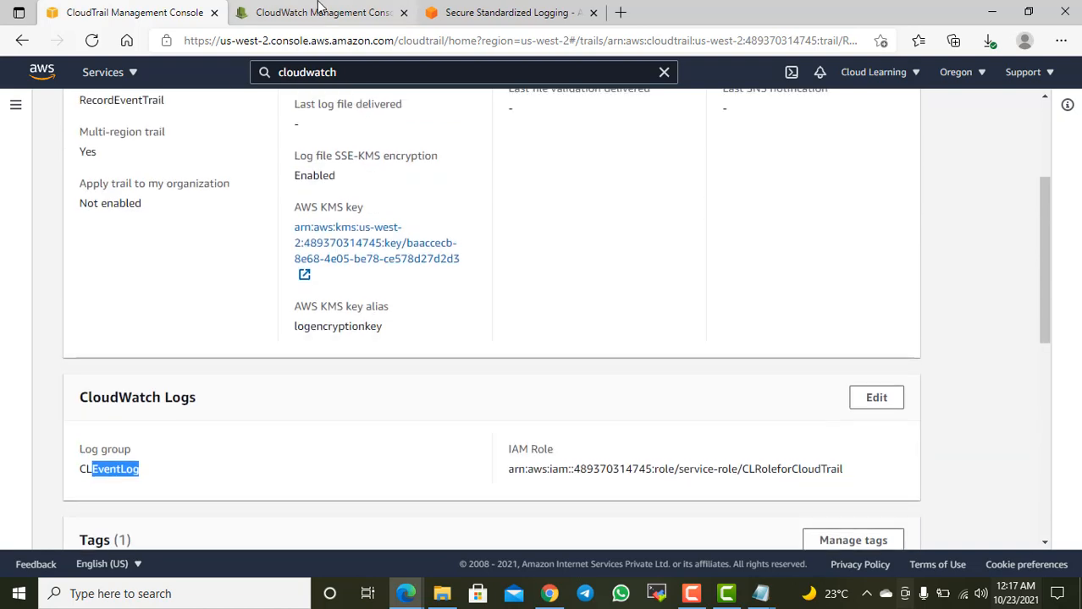
Step: Return to the CloudWatch console and view the list of alarms that are in the In alarm state
{"action": "left_click", "coordinate": [321, 13]}
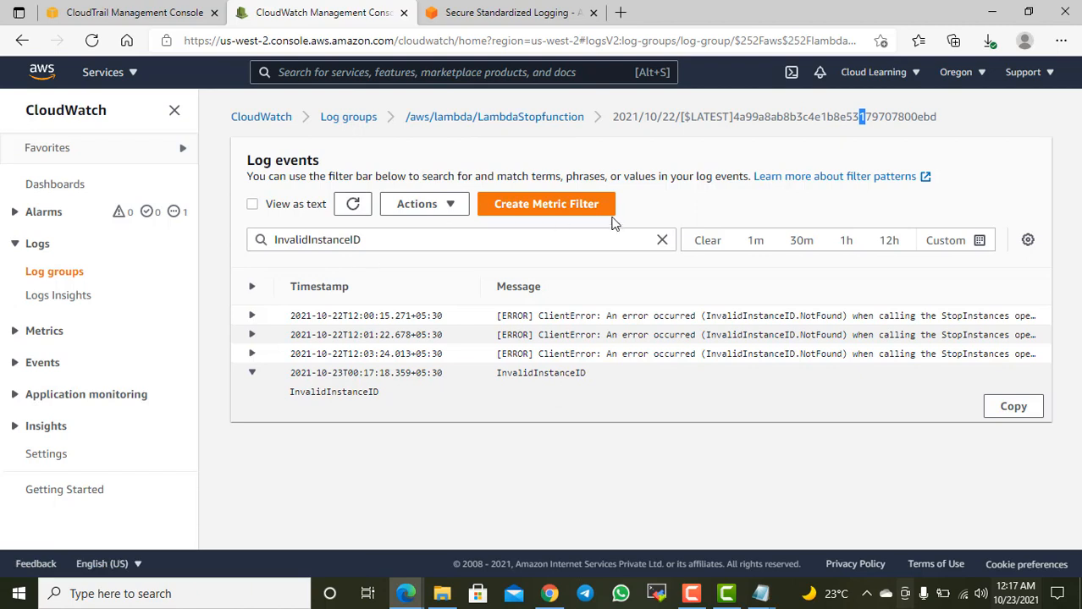
{"action": "left_click", "coordinate": [48, 219]}
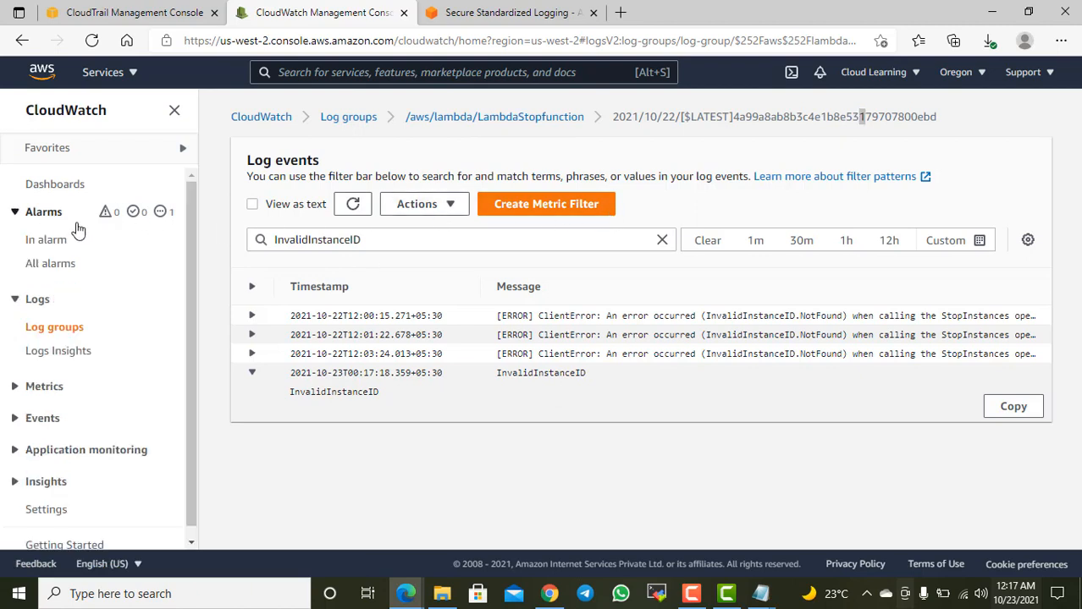
{"action": "left_click", "coordinate": [44, 241]}
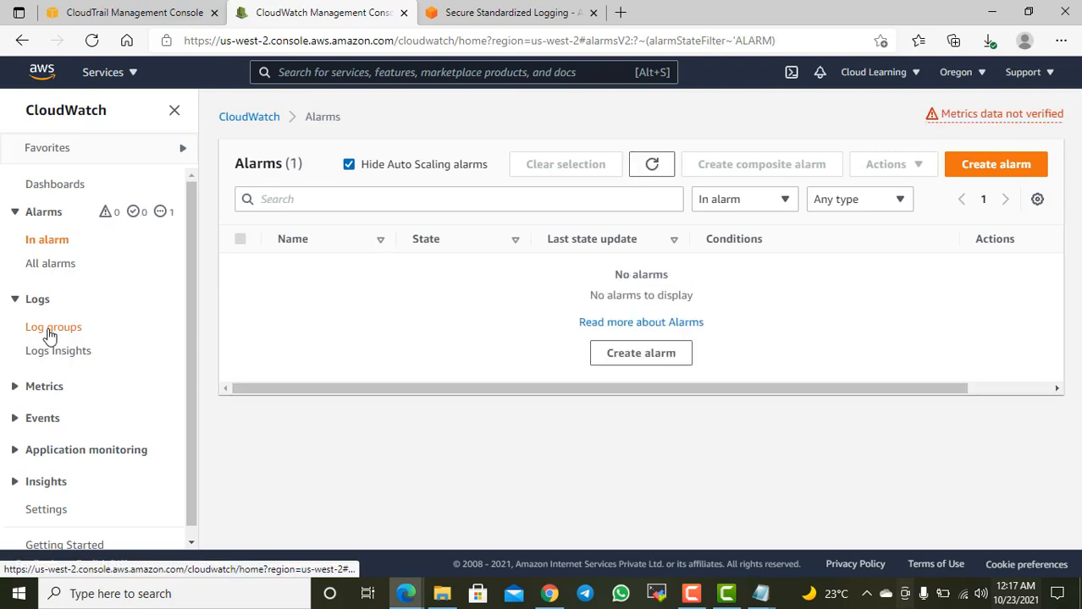
Step: Open the CloudTrail us-west-2 log stream in the CLEventLog log group and check it for events
{"action": "left_click", "coordinate": [51, 331]}
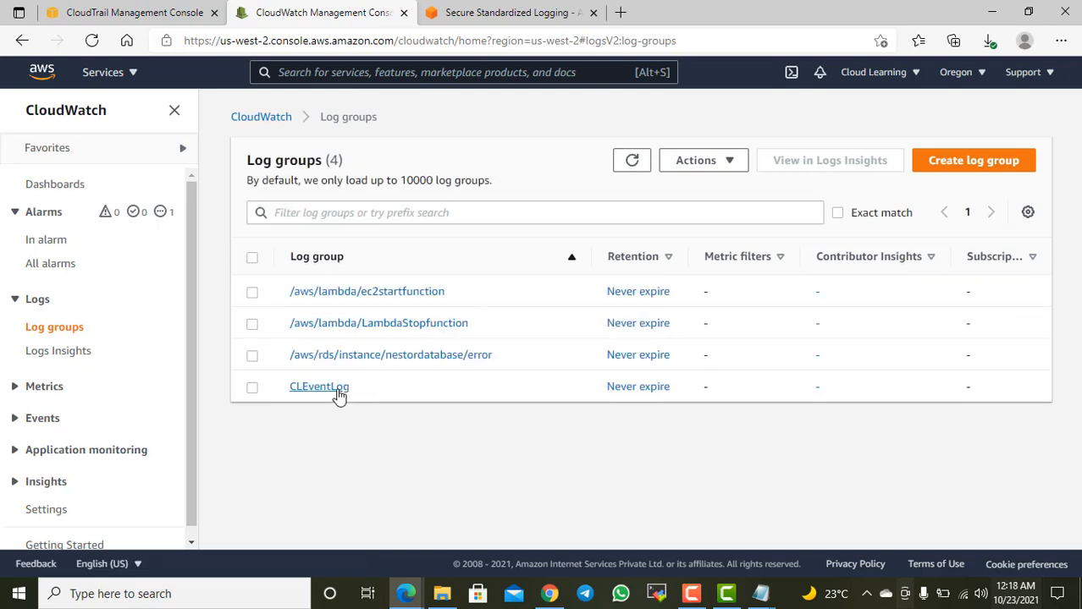
{"action": "left_click", "coordinate": [415, 382]}
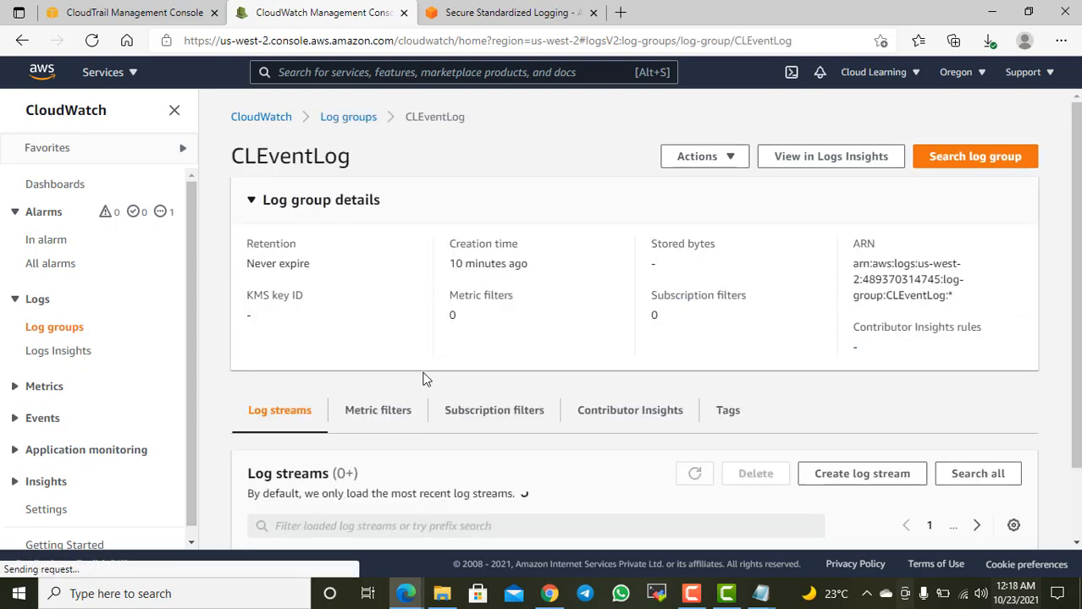
{"action": "scroll", "coordinate": [600, 356], "scroll_direction": "down", "scroll_amount": 1}
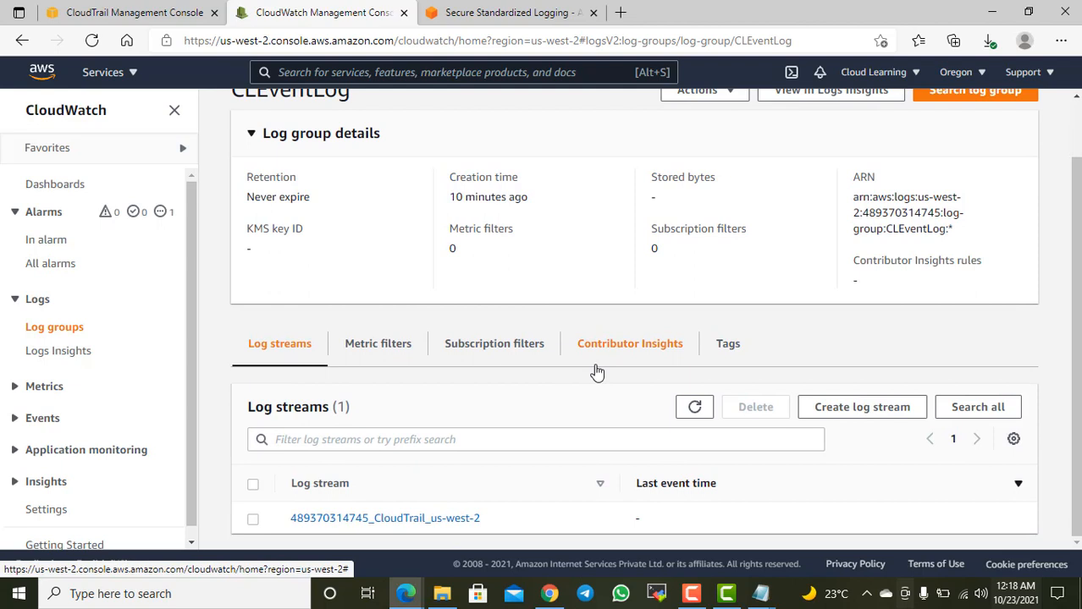
{"action": "left_click", "coordinate": [464, 518]}
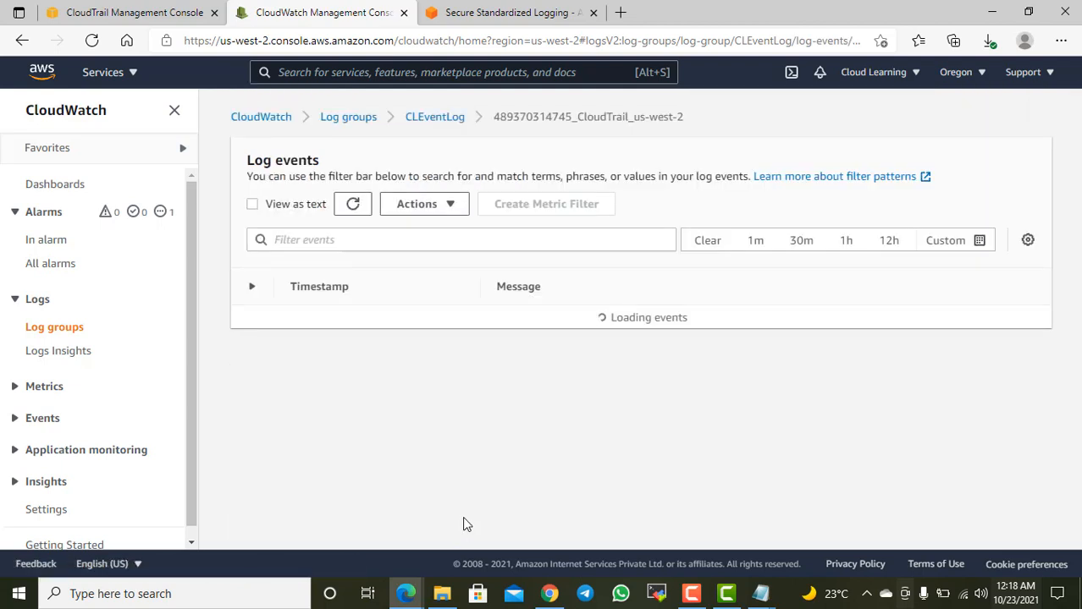
{"action": "left_click", "coordinate": [677, 318]}
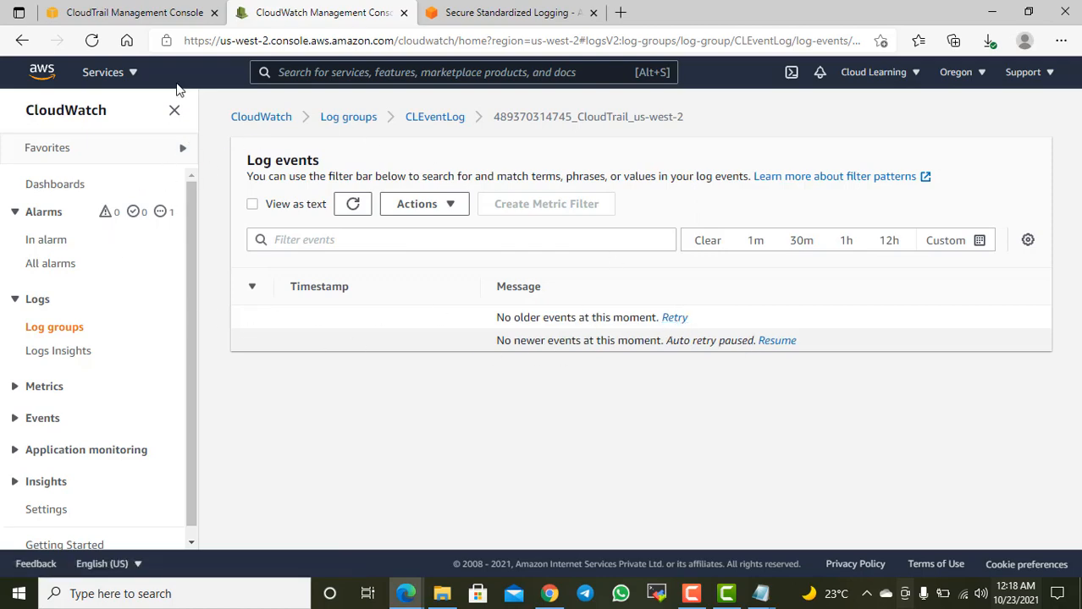
Step: Search the AWS services for s3 and open the S3 console in a new browser tab
{"action": "left_click", "coordinate": [127, 74]}
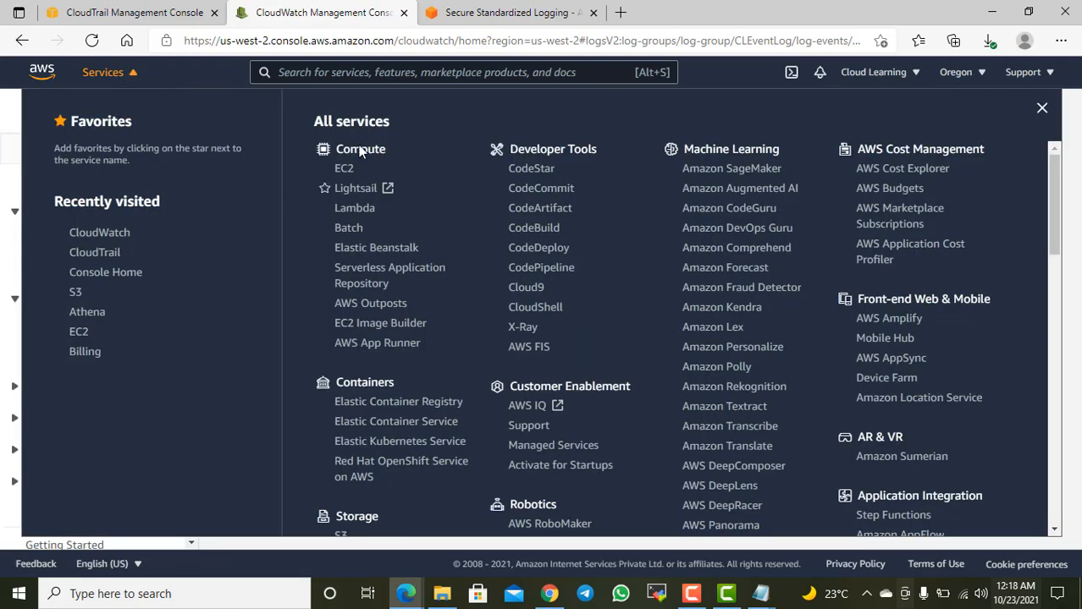
{"action": "left_click", "coordinate": [301, 78]}
{"action": "type", "text": "s3"}
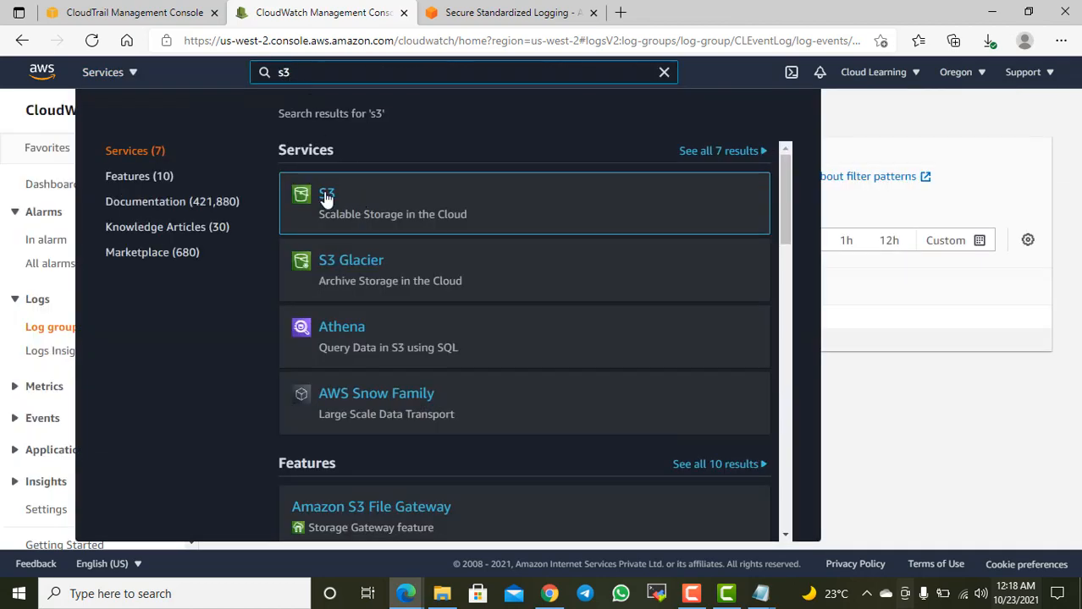
{"action": "right_click", "coordinate": [342, 193]}
{"action": "left_click", "coordinate": [364, 205]}
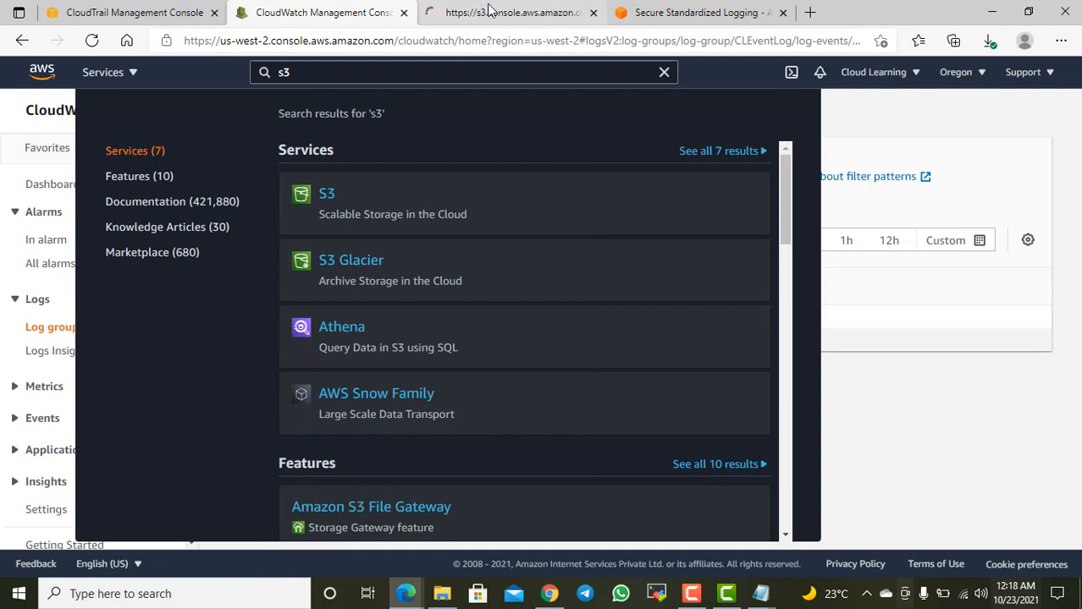
{"action": "left_click", "coordinate": [462, 12]}
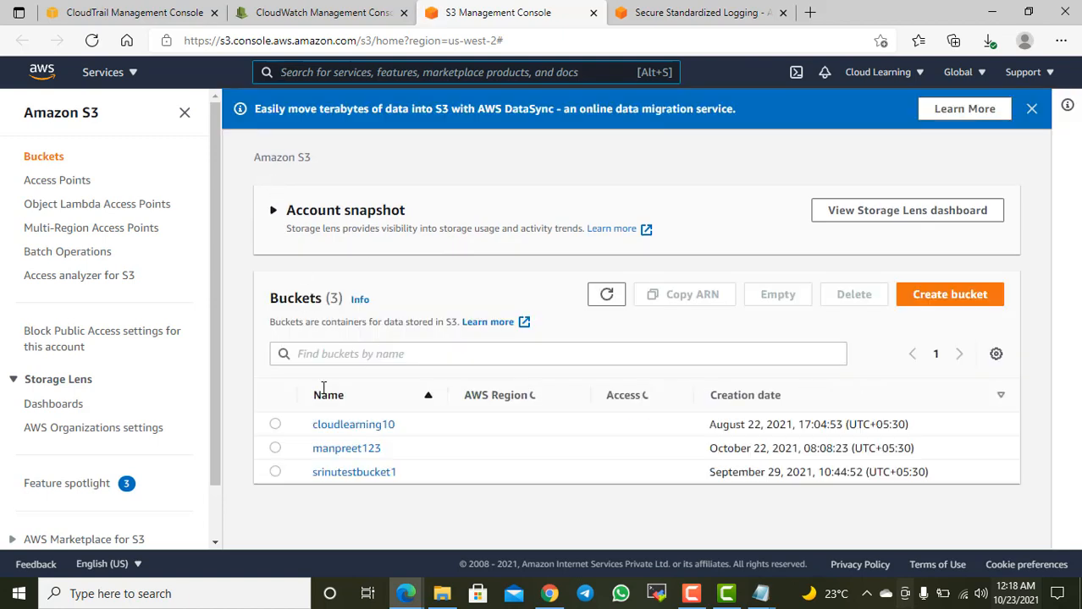
Step: Select the manpreet123 bucket and try to delete it by supplying its name as confirmation
{"action": "left_click", "coordinate": [276, 448]}
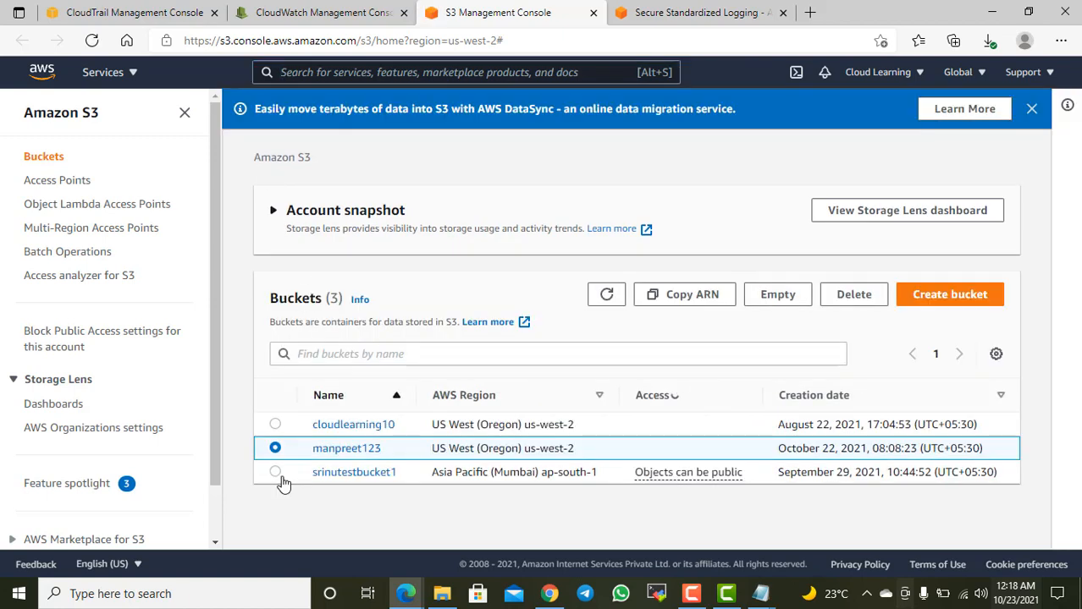
{"action": "left_click", "coordinate": [854, 296]}
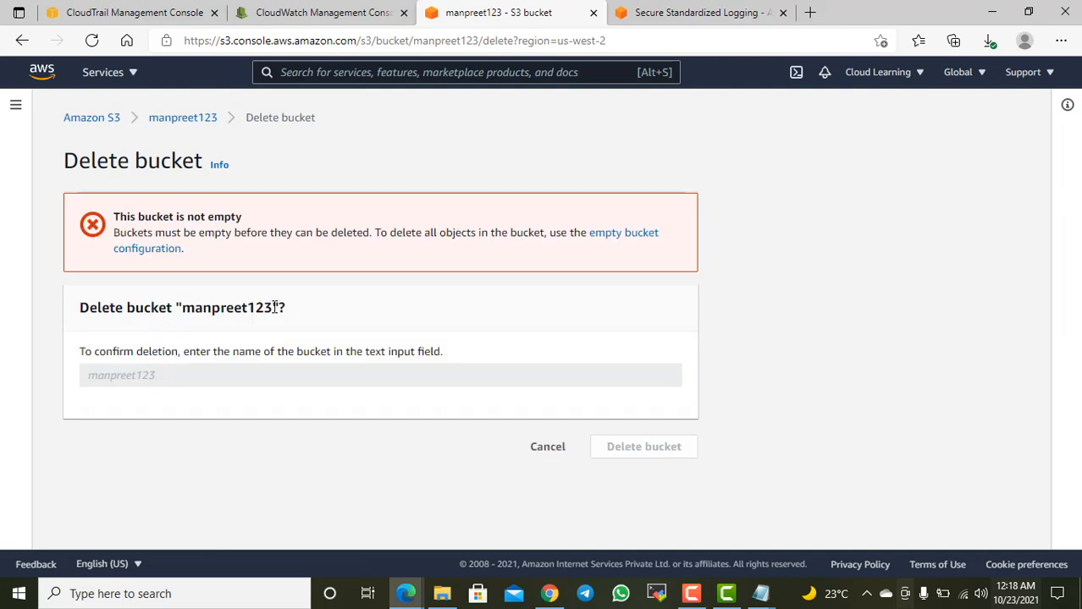
{"action": "left_click_drag", "start_coordinate": [274, 308], "coordinate": [185, 313]}
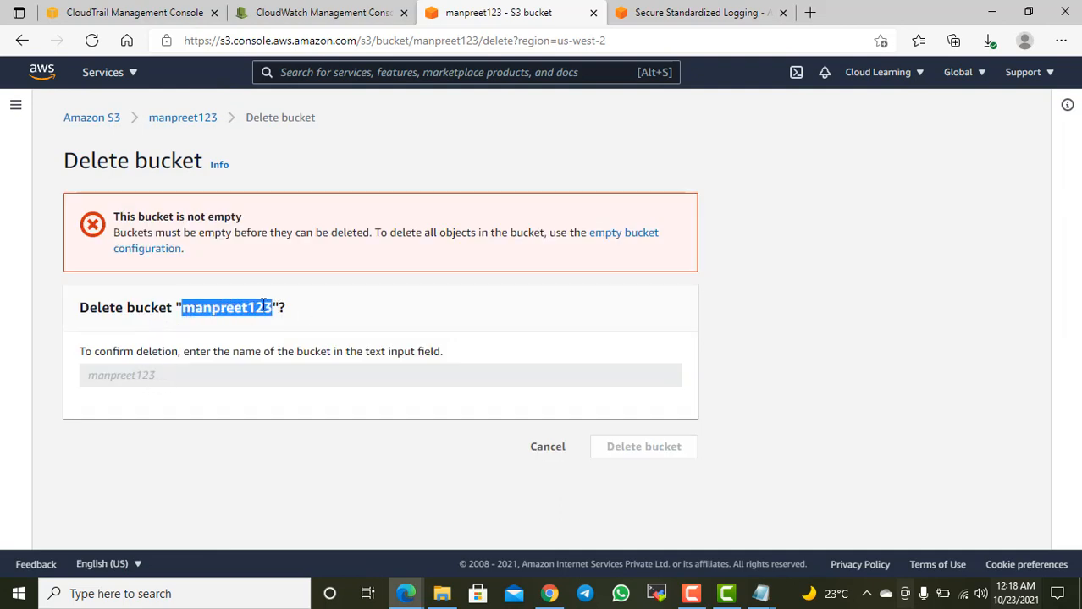
{"action": "left_click", "coordinate": [199, 382]}
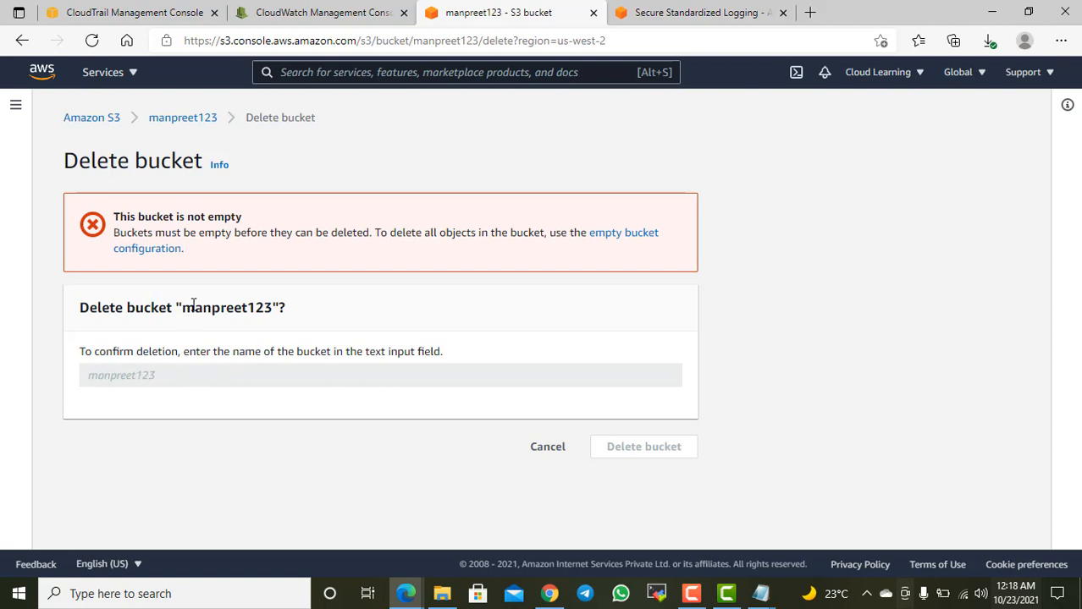
{"action": "left_click_drag", "start_coordinate": [181, 307], "coordinate": [268, 308]}
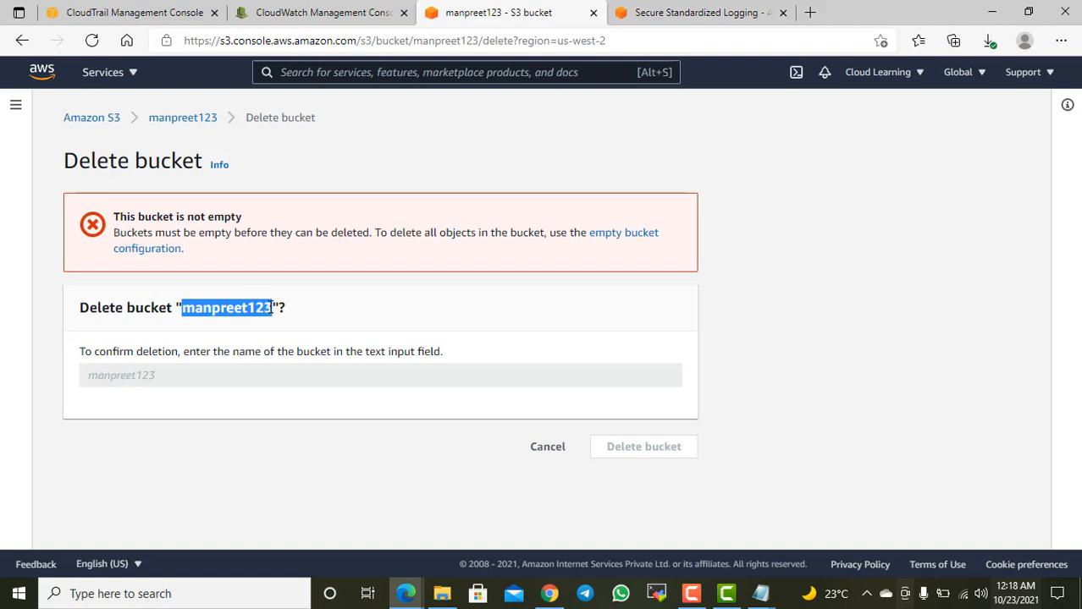
Step: Empty the manpreet123 bucket, confirming with permanently delete, and exit to the bucket list
{"action": "left_click", "coordinate": [631, 237]}
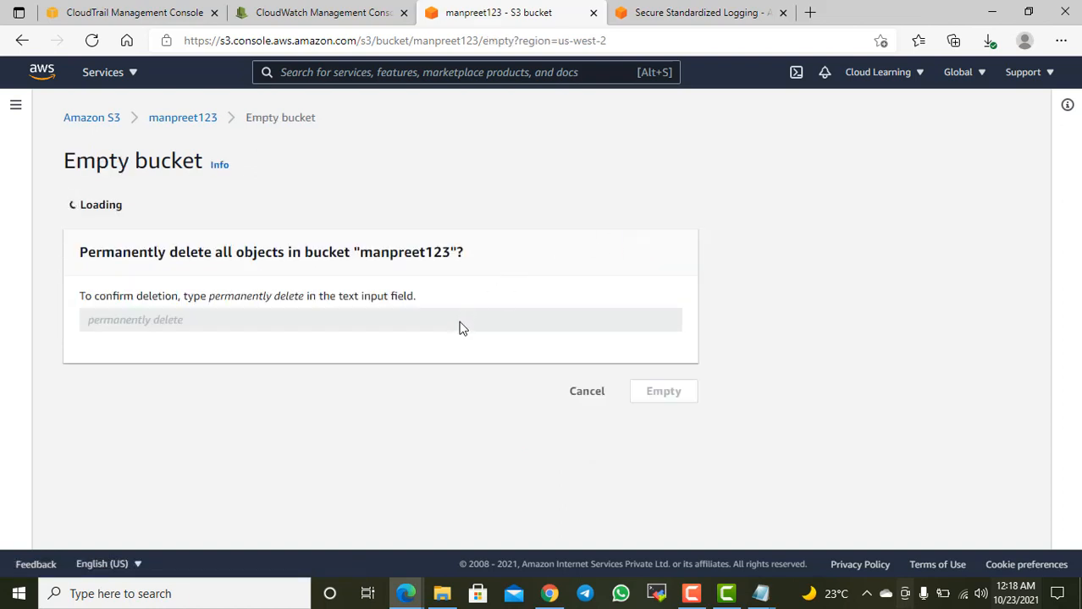
{"action": "scroll", "coordinate": [325, 393], "scroll_direction": "down", "scroll_amount": 1}
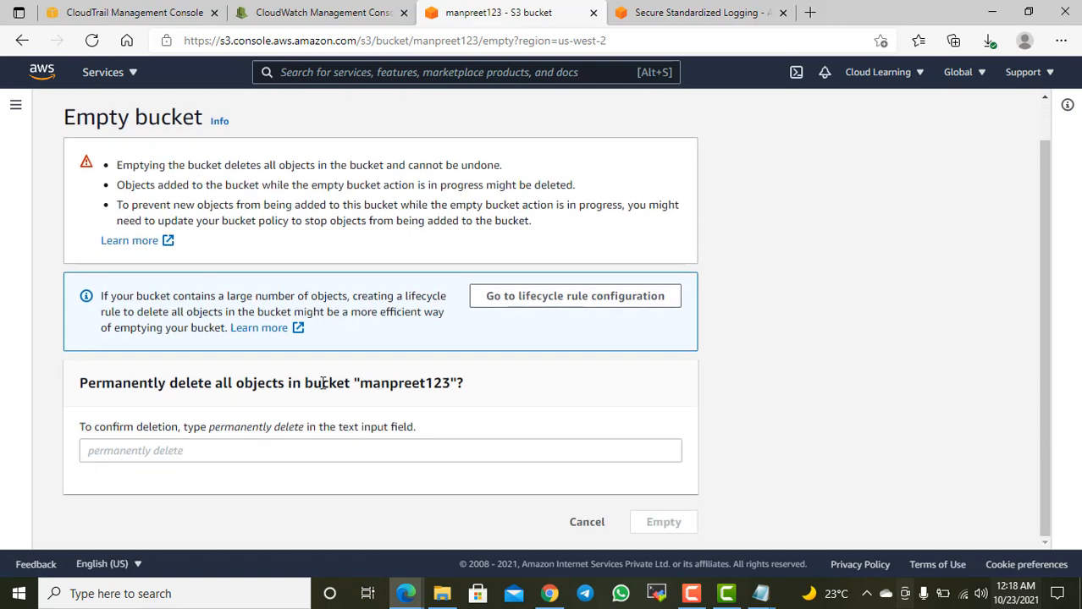
{"action": "left_click", "coordinate": [167, 455]}
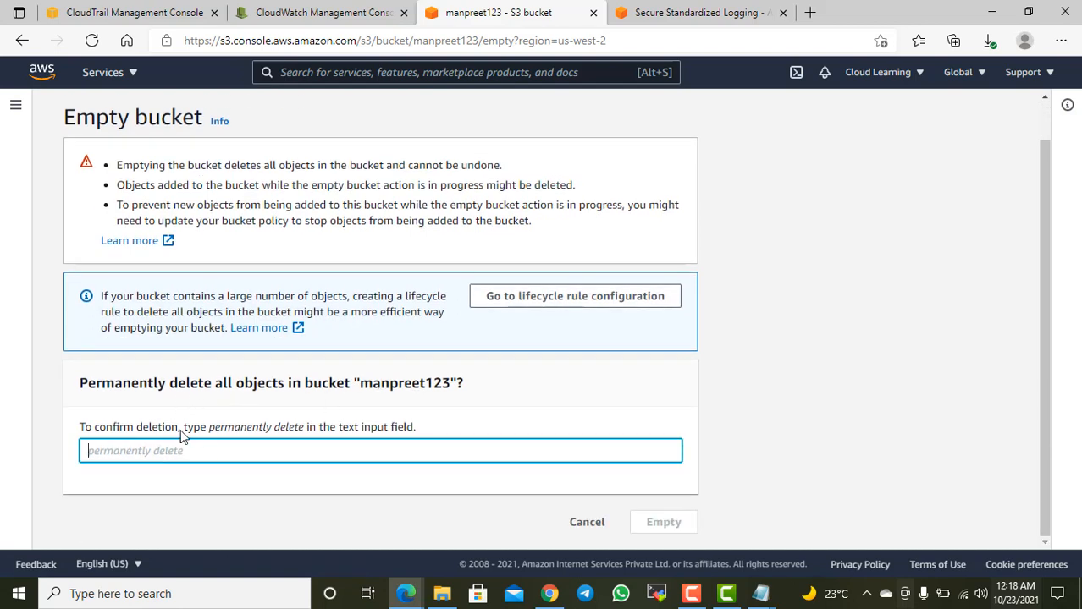
{"action": "left_click_drag", "start_coordinate": [209, 427], "coordinate": [309, 430]}
{"action": "key", "text": "ctrl+c"}
{"action": "left_click", "coordinate": [257, 452]}
{"action": "key", "text": "ctrl+v"}
{"action": "left_click", "coordinate": [666, 521]}
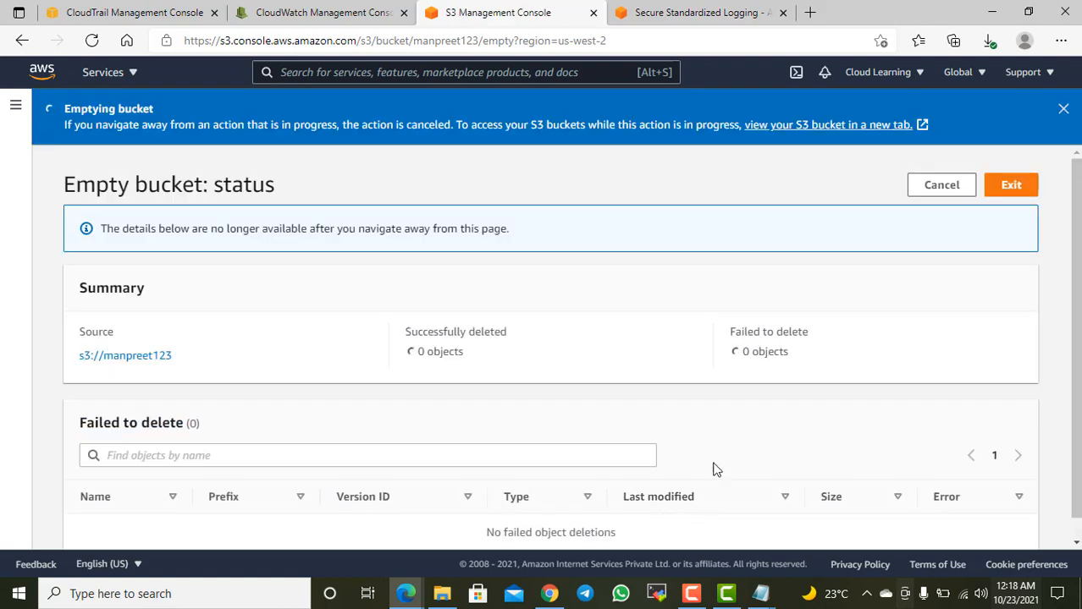
{"action": "left_click", "coordinate": [1011, 164]}
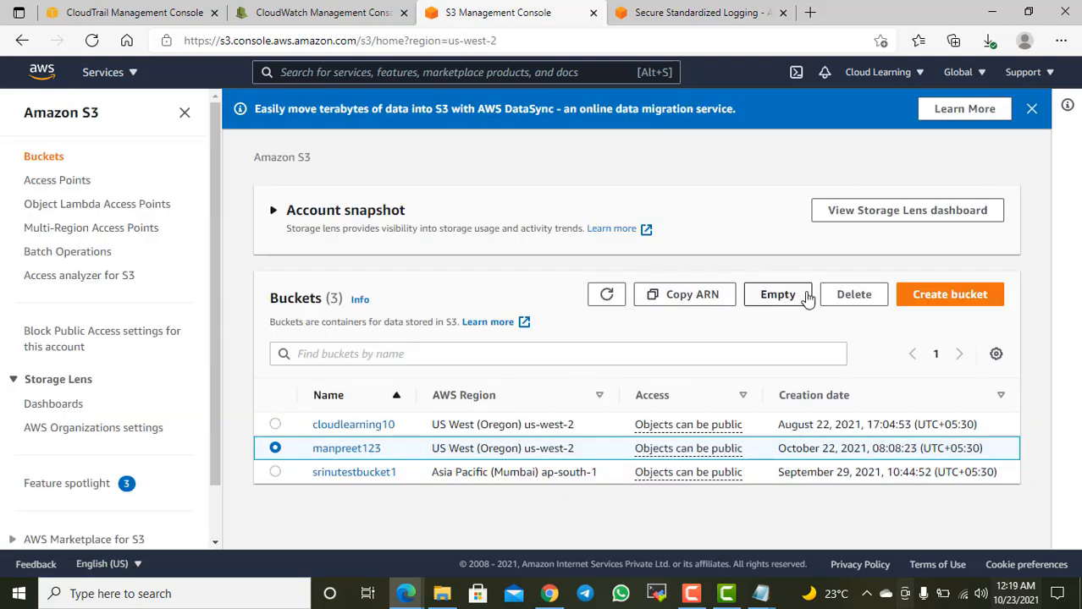
Step: Delete the emptied manpreet123 bucket, entering its name as confirmation
{"action": "left_click", "coordinate": [851, 295]}
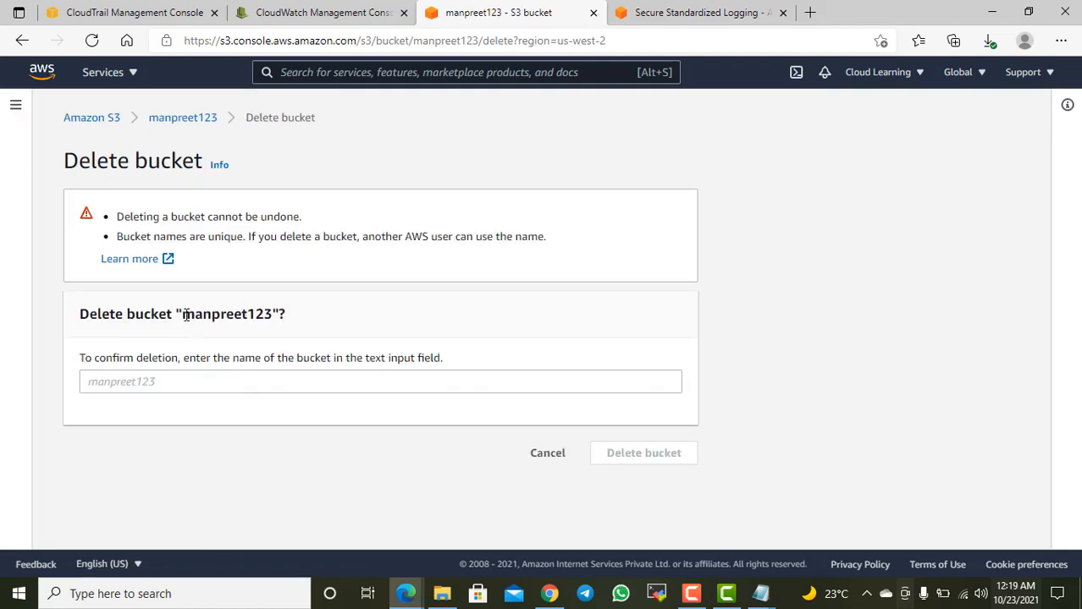
{"action": "double_click", "coordinate": [203, 318]}
{"action": "key", "text": "ctrl+c"}
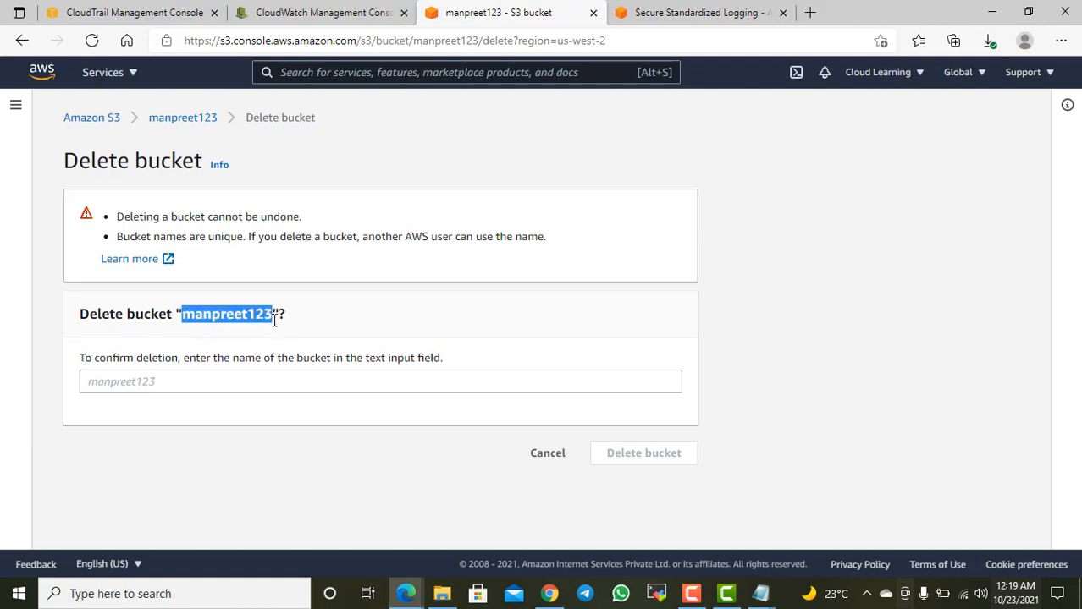
{"action": "left_click", "coordinate": [173, 381]}
{"action": "key", "text": "ctrl+v"}
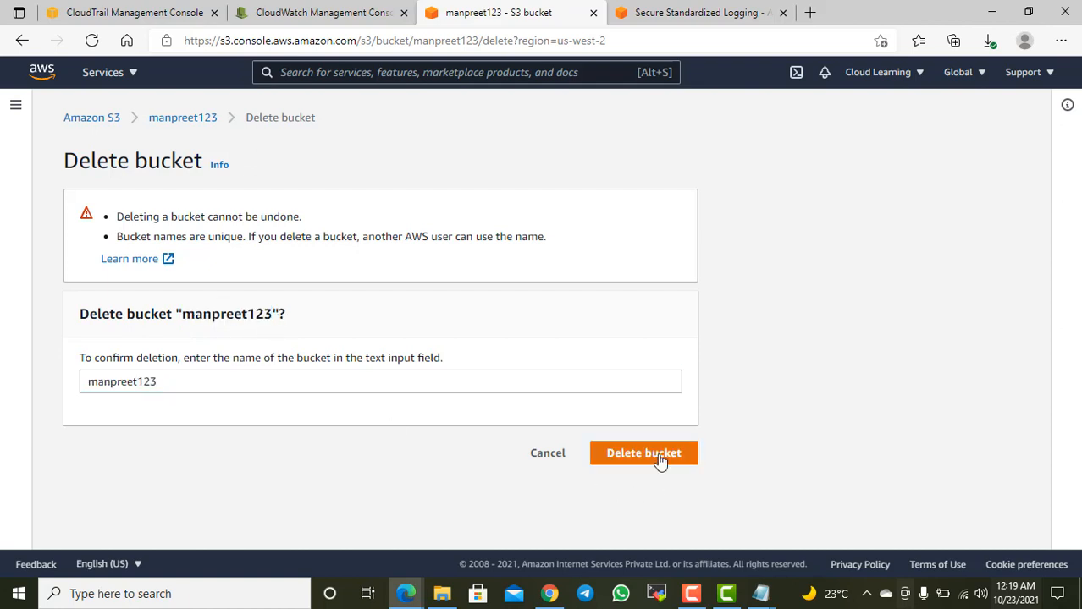
{"action": "left_click", "coordinate": [659, 458]}
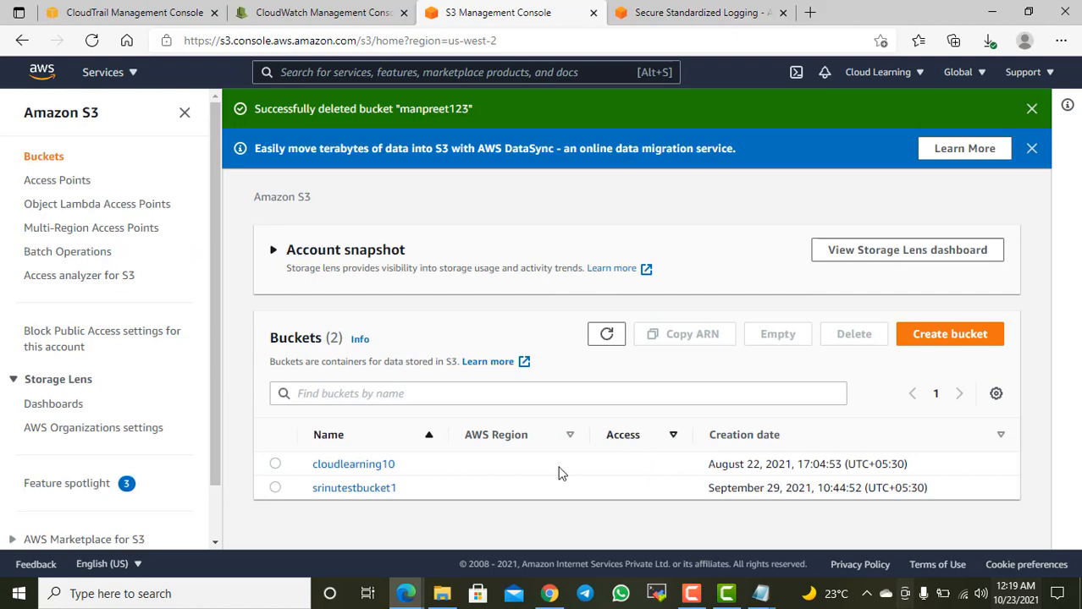
Step: Delete the srinutestbucket1 bucket, entering its name as confirmation, and dismiss the notification banners
{"action": "left_click", "coordinate": [275, 489]}
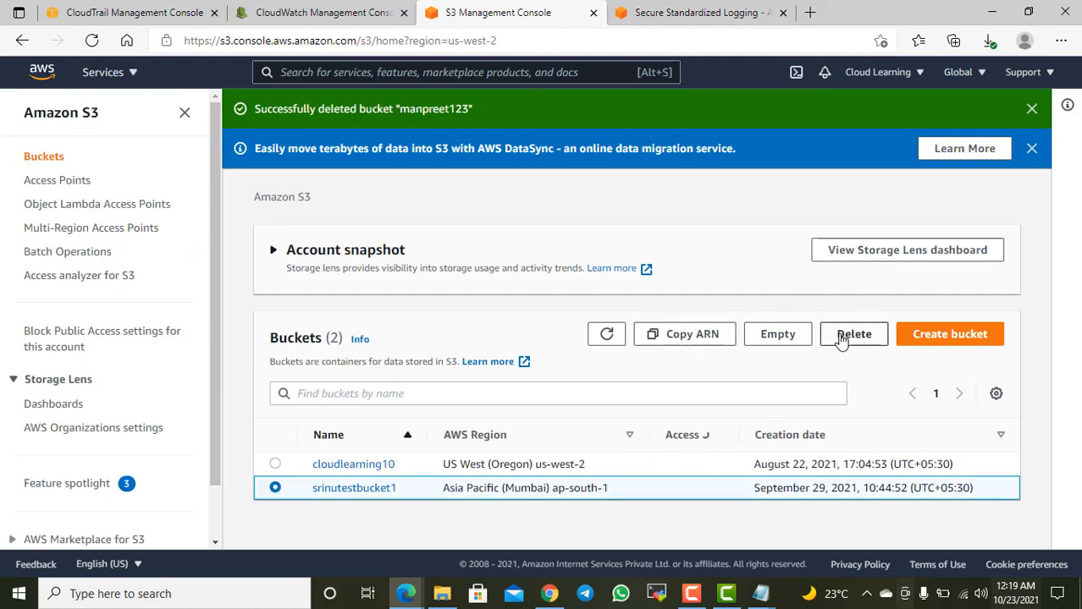
{"action": "left_click", "coordinate": [846, 336]}
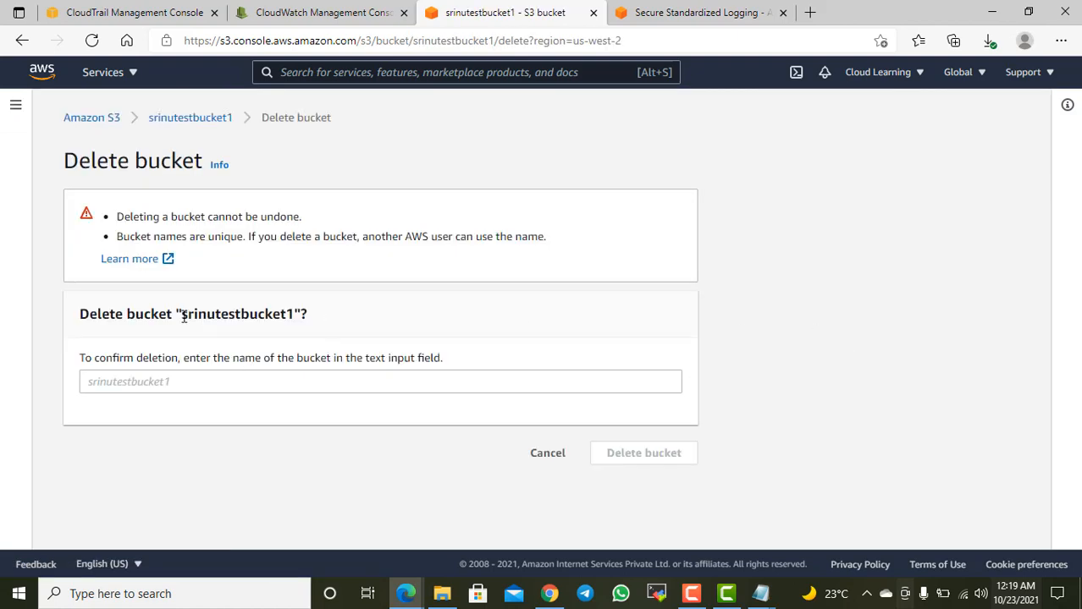
{"action": "left_click_drag", "start_coordinate": [182, 317], "coordinate": [297, 316]}
{"action": "key", "text": "ctrl+c"}
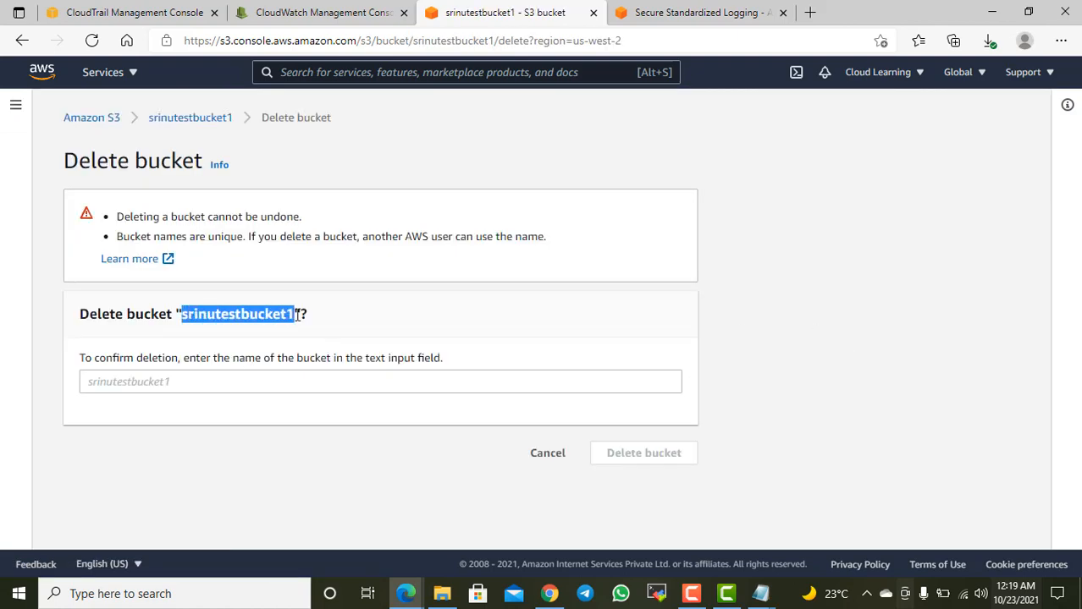
{"action": "left_click", "coordinate": [280, 397]}
{"action": "left_click", "coordinate": [285, 377]}
{"action": "key", "text": "ctrl+v"}
{"action": "left_click", "coordinate": [641, 453]}
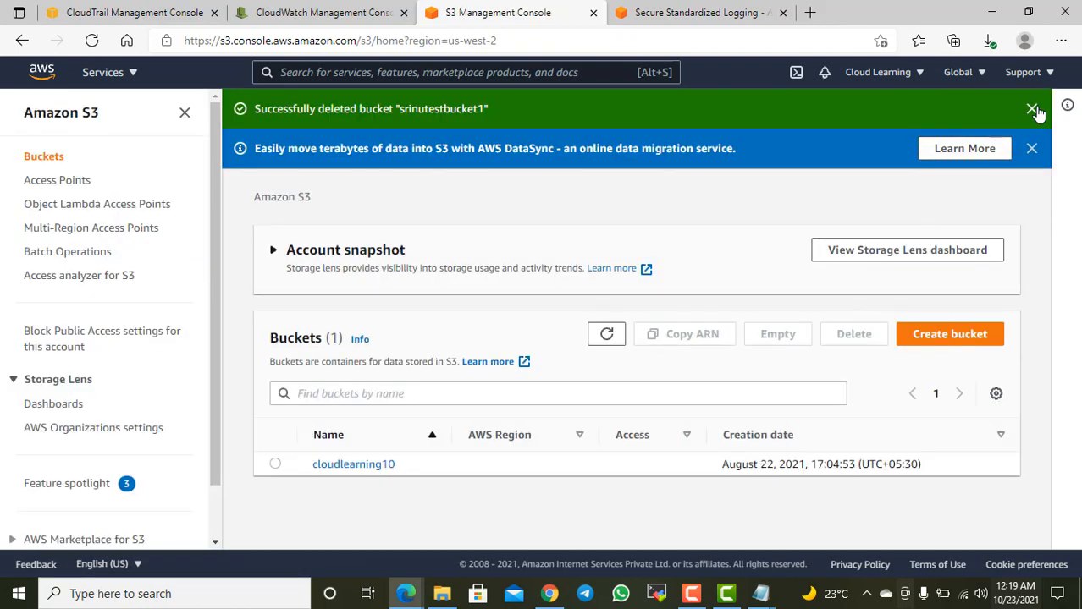
{"action": "left_click", "coordinate": [1032, 109]}
{"action": "left_click", "coordinate": [1031, 109]}
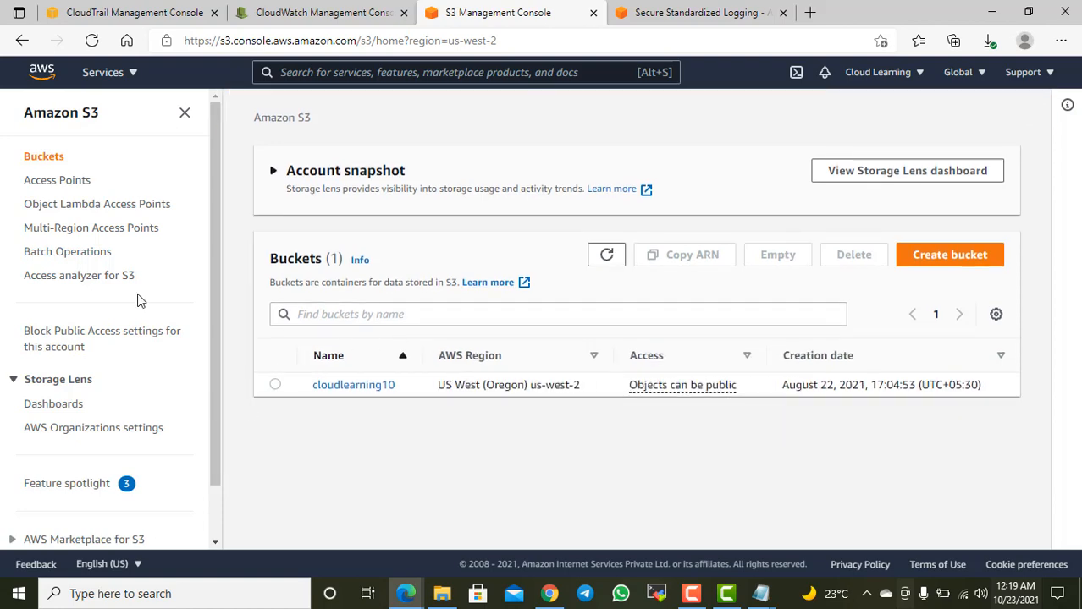
Step: Return to the CloudWatch console and open the EC2 service from there in a new browser tab
{"action": "left_click", "coordinate": [322, 12]}
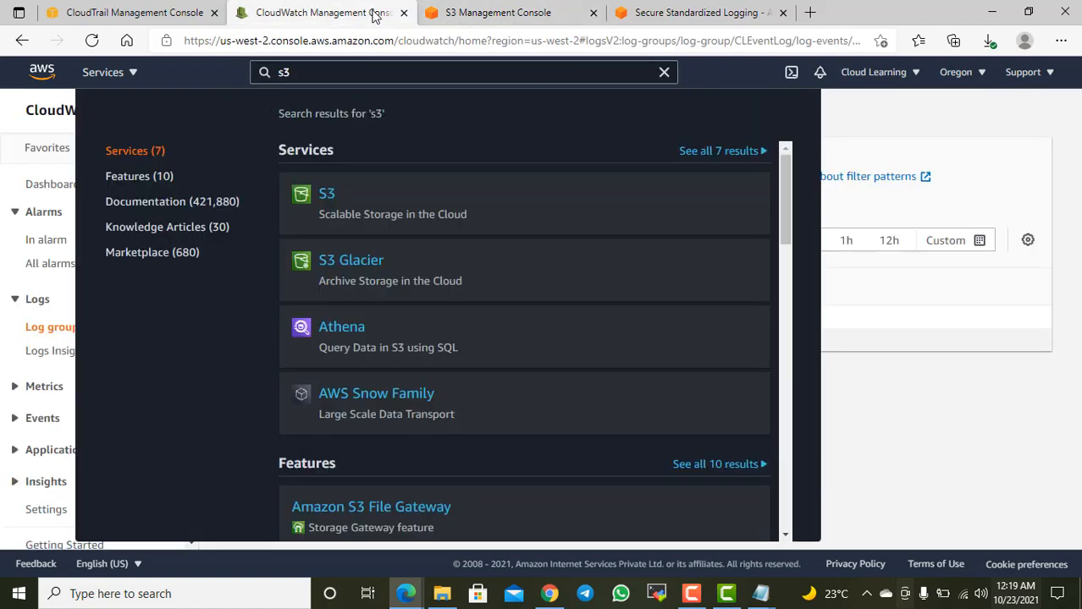
{"action": "left_click", "coordinate": [906, 123]}
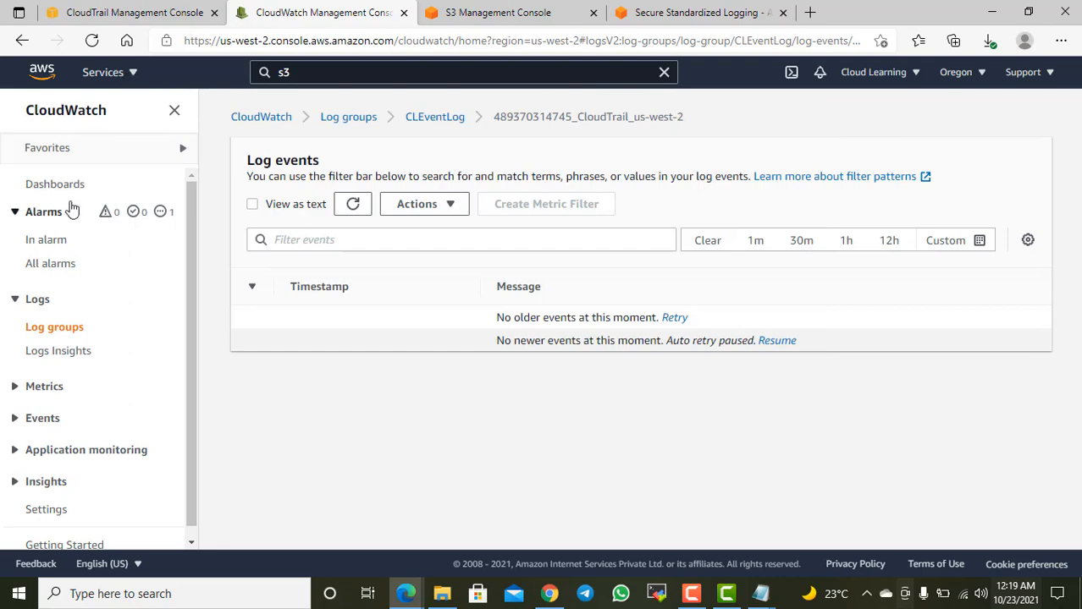
{"action": "left_click", "coordinate": [161, 19]}
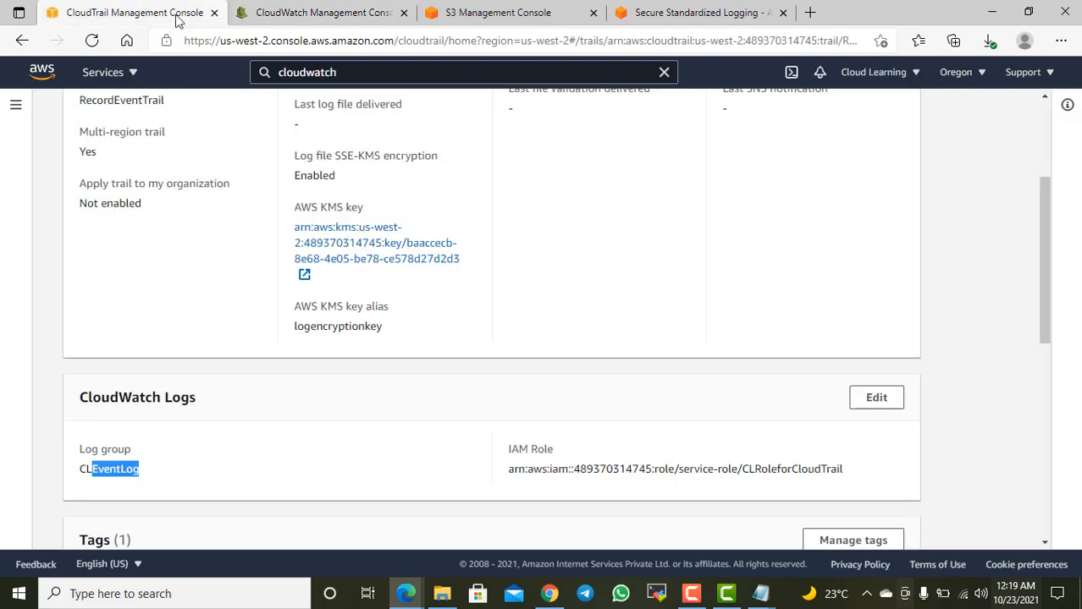
{"action": "left_click", "coordinate": [254, 24]}
{"action": "left_click", "coordinate": [127, 72]}
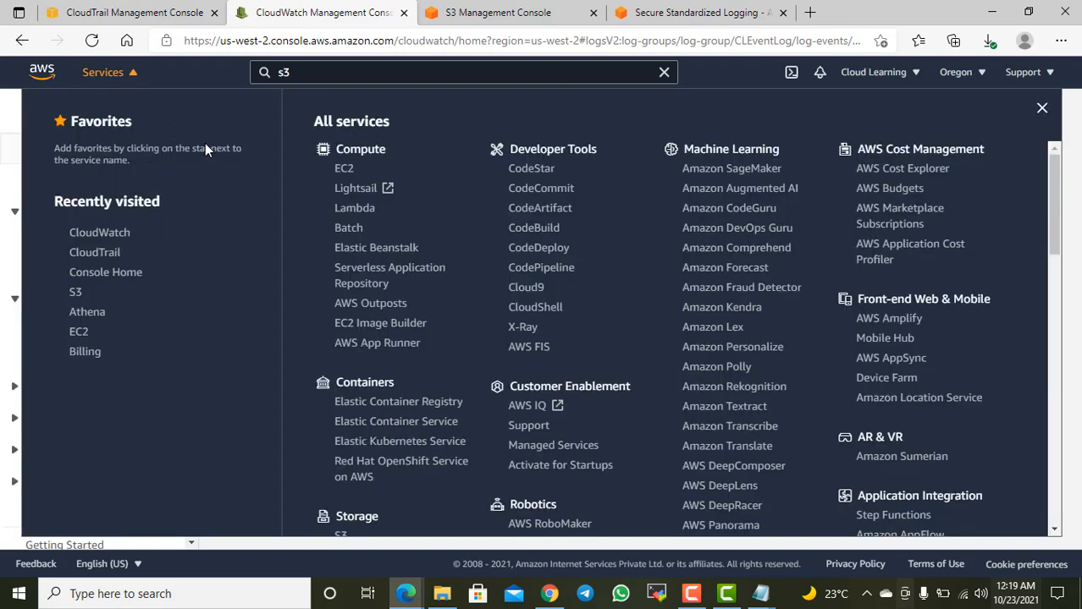
{"action": "right_click", "coordinate": [345, 168]}
{"action": "left_click", "coordinate": [401, 186]}
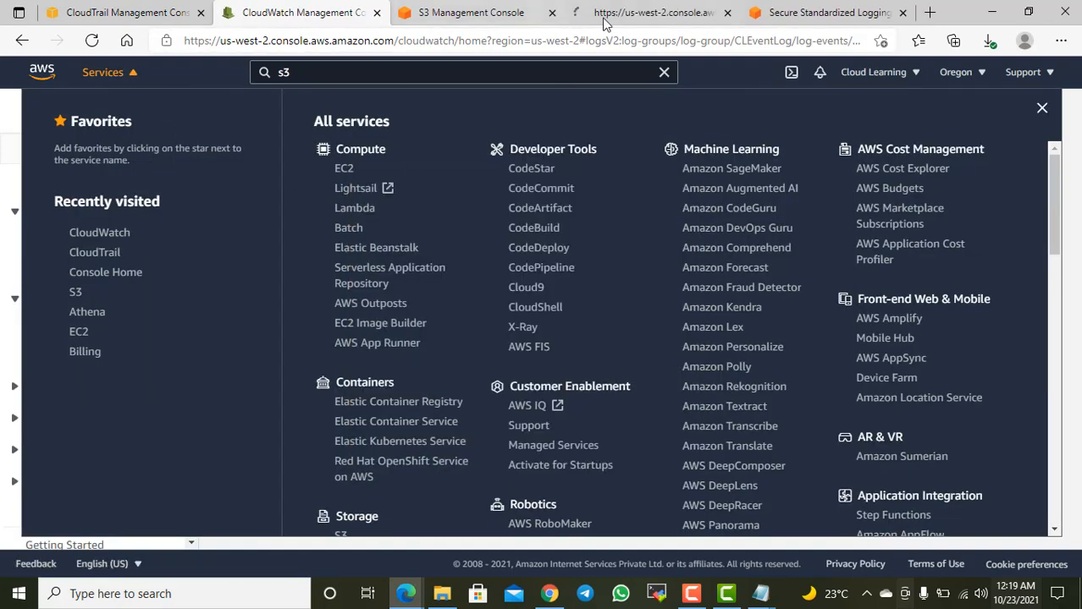
{"action": "left_click", "coordinate": [624, 15]}
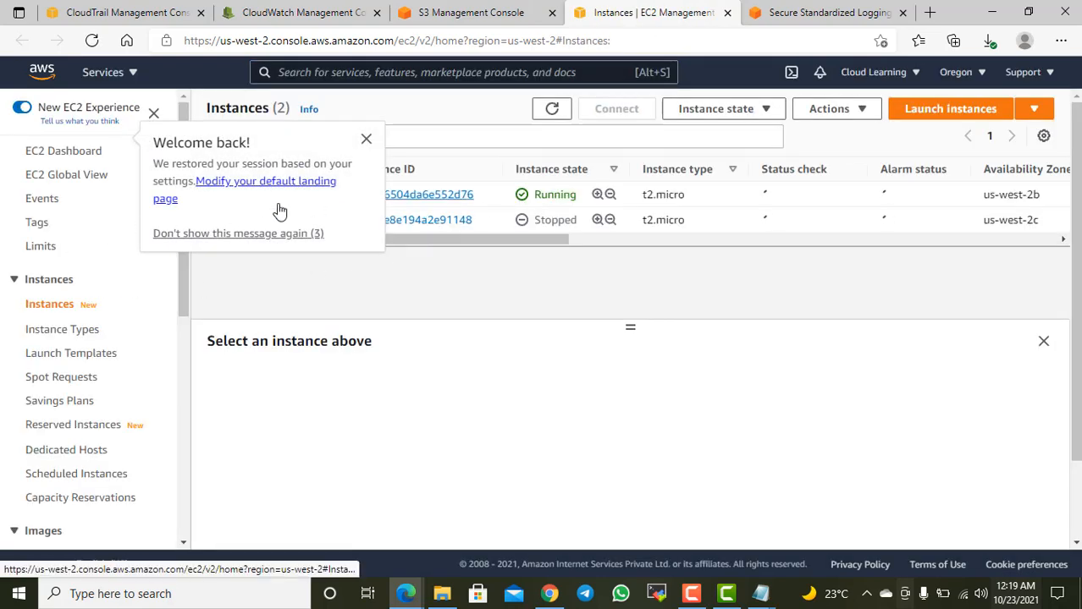
Step: Dismiss the welcome message and stop the AutoScaling Web Server instance
{"action": "left_click", "coordinate": [367, 138]}
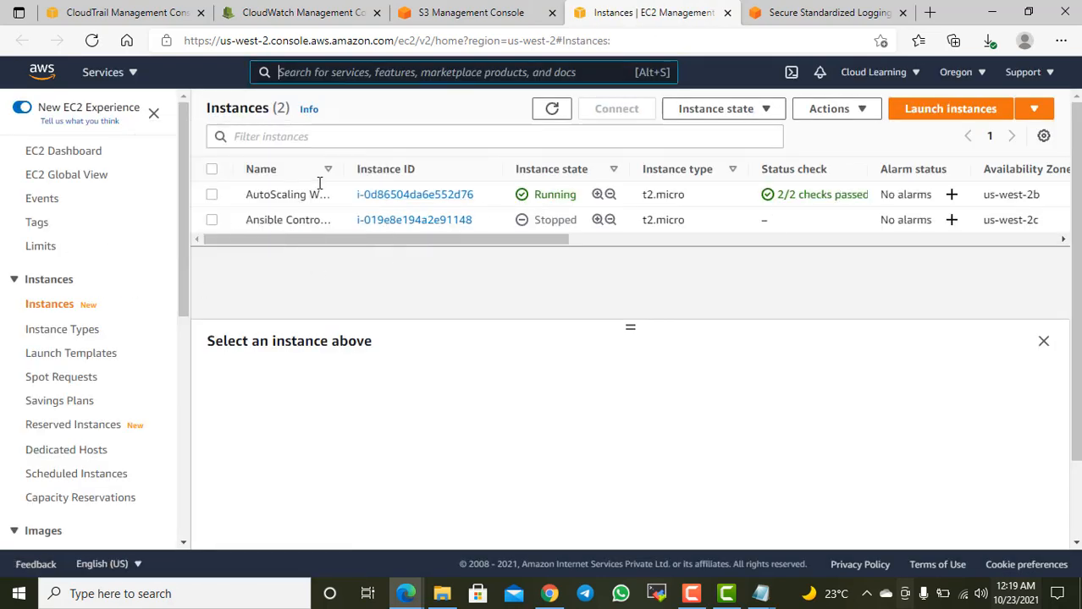
{"action": "left_click", "coordinate": [212, 194]}
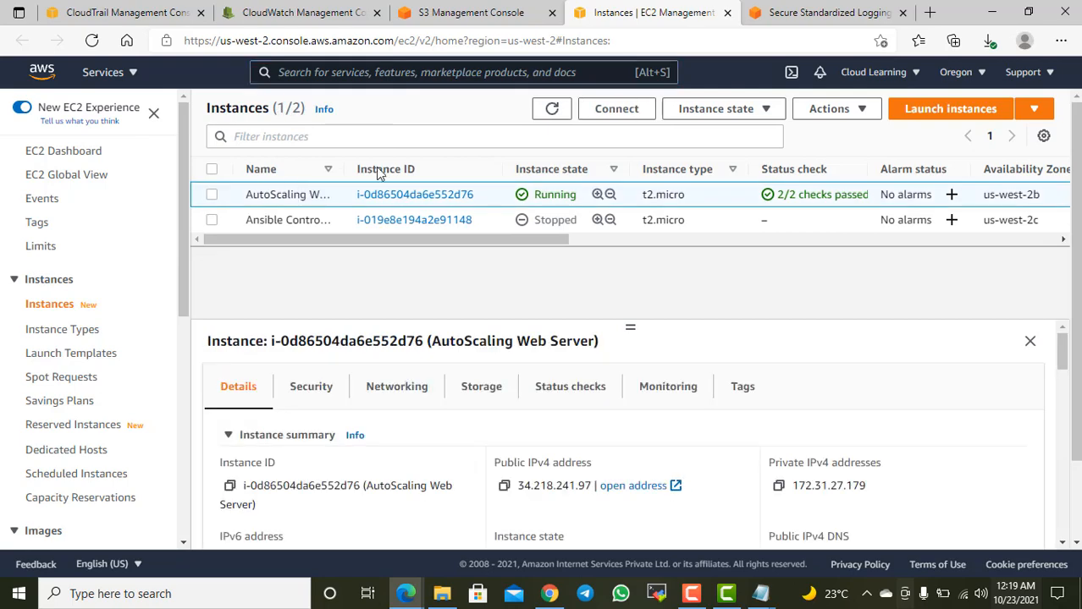
{"action": "left_click", "coordinate": [760, 108]}
{"action": "left_click", "coordinate": [728, 135]}
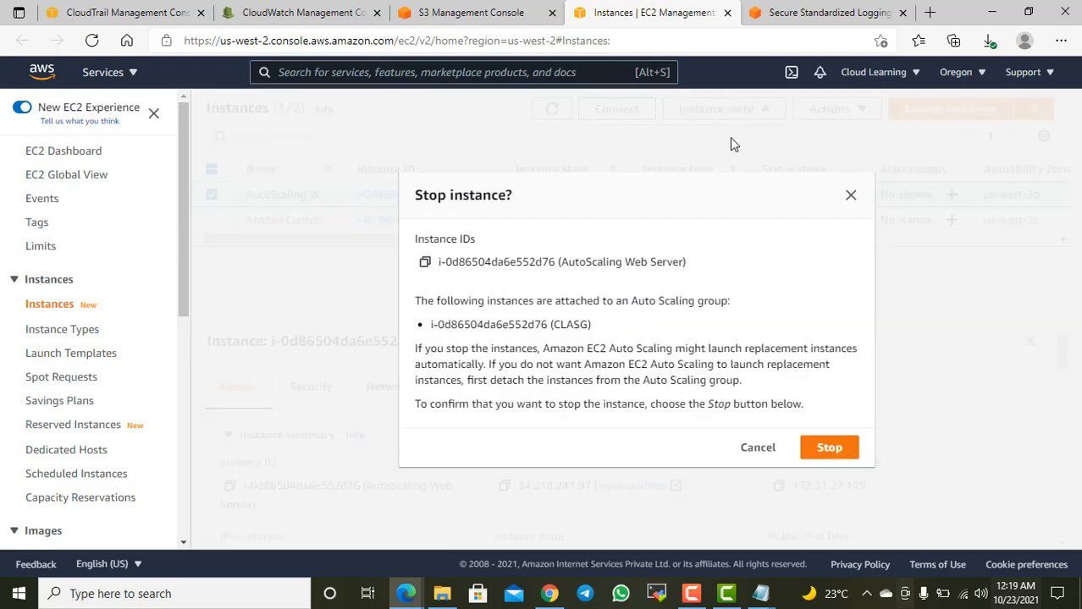
{"action": "left_click", "coordinate": [830, 448]}
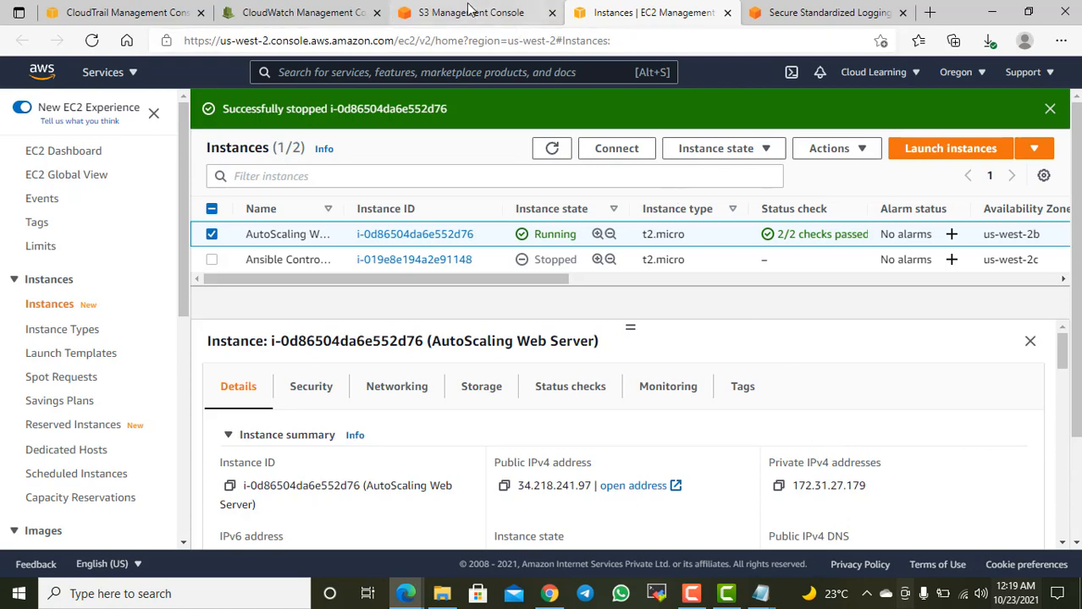
Step: Retry loading events in the CloudWatch CloudTrail us-west-2 log stream with auto retry resumed, and return to the CLEventLog log group
{"action": "left_click", "coordinate": [471, 11]}
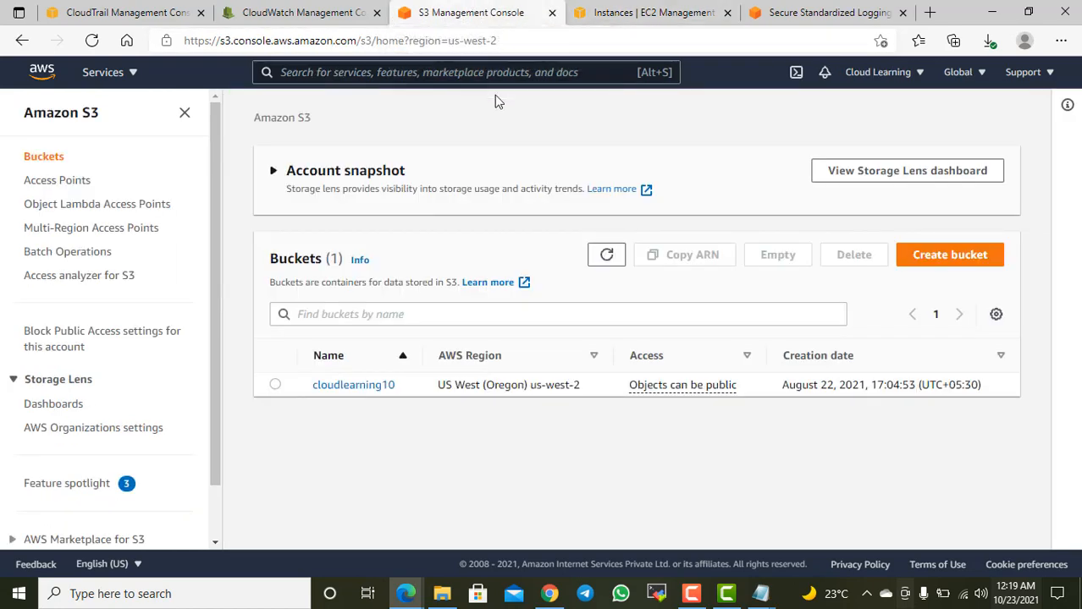
{"action": "left_click", "coordinate": [343, 17]}
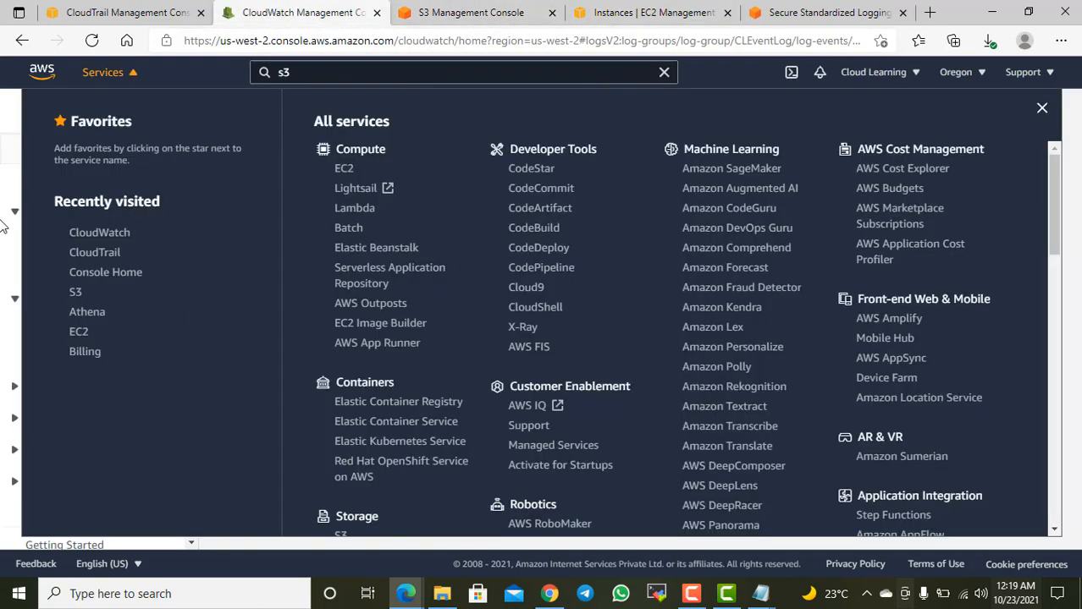
{"action": "left_click", "coordinate": [6, 161]}
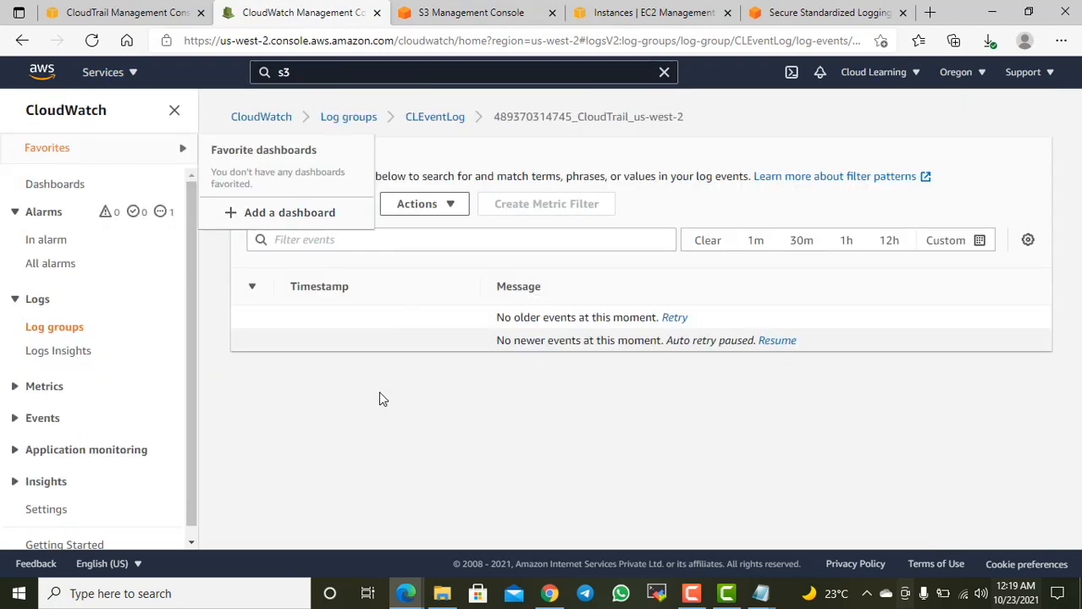
{"action": "left_click", "coordinate": [353, 206]}
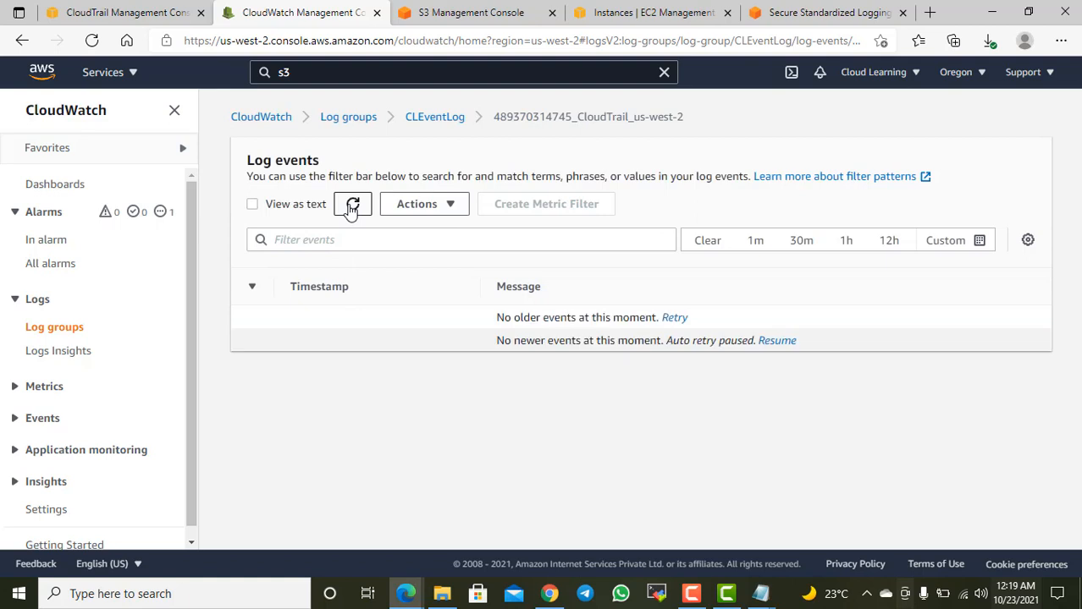
{"action": "left_click", "coordinate": [777, 342]}
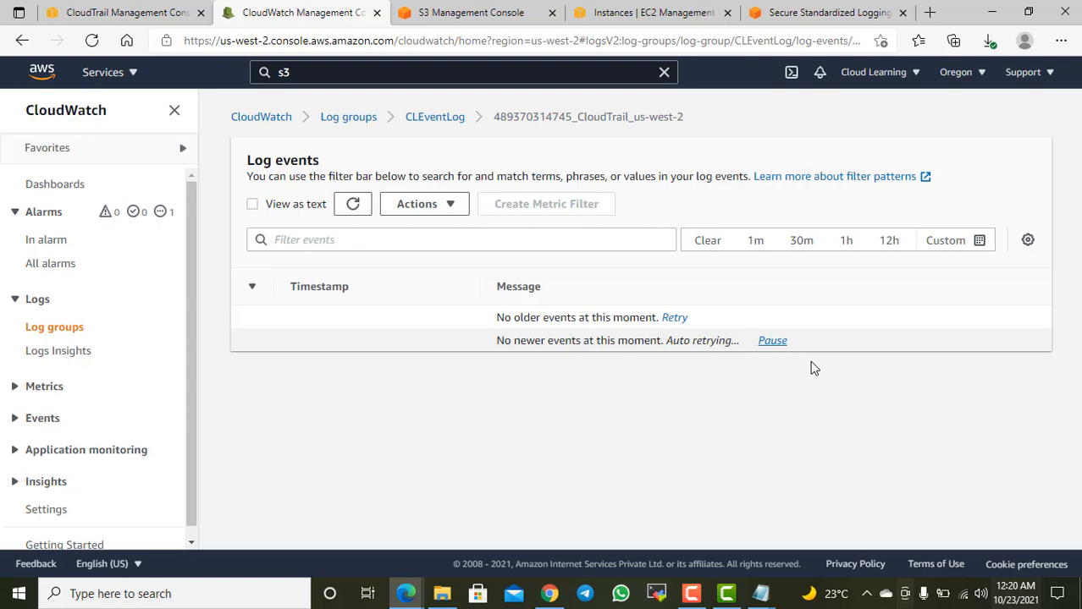
{"action": "left_click", "coordinate": [683, 318]}
{"action": "left_click", "coordinate": [442, 126]}
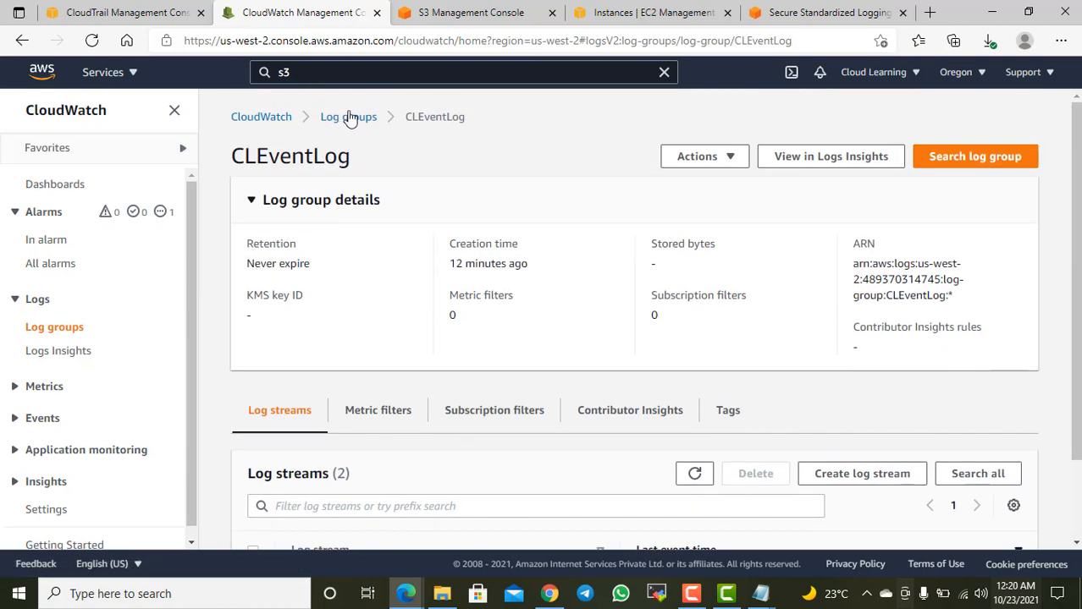
Step: Open the /aws/lambda/LambdaStopfunction log group from the log groups list and view the events of its 2021/10/11 log stream
{"action": "left_click", "coordinate": [356, 117]}
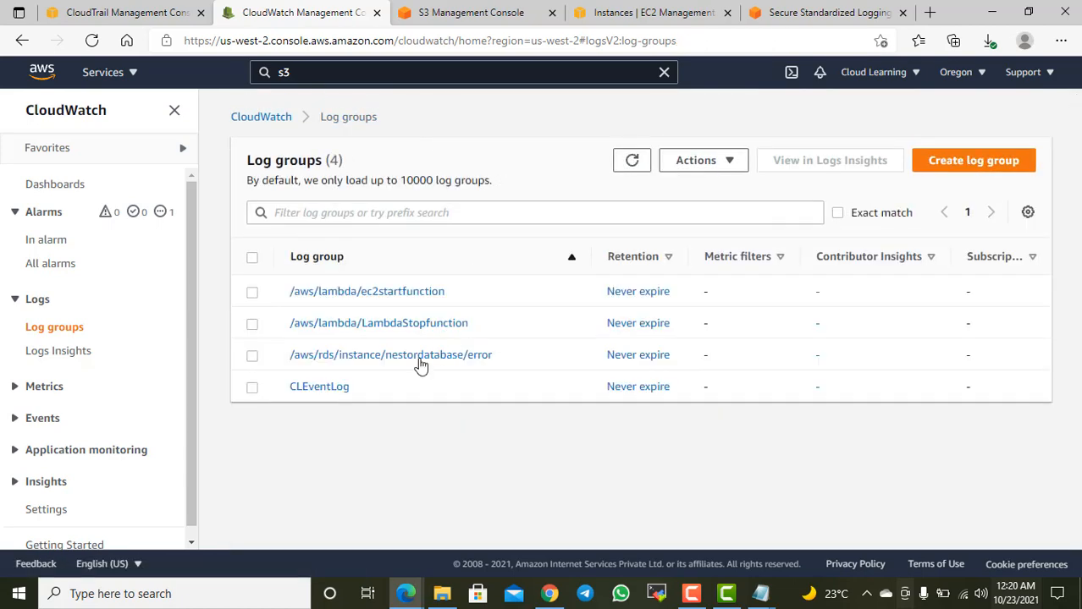
{"action": "left_click", "coordinate": [429, 329]}
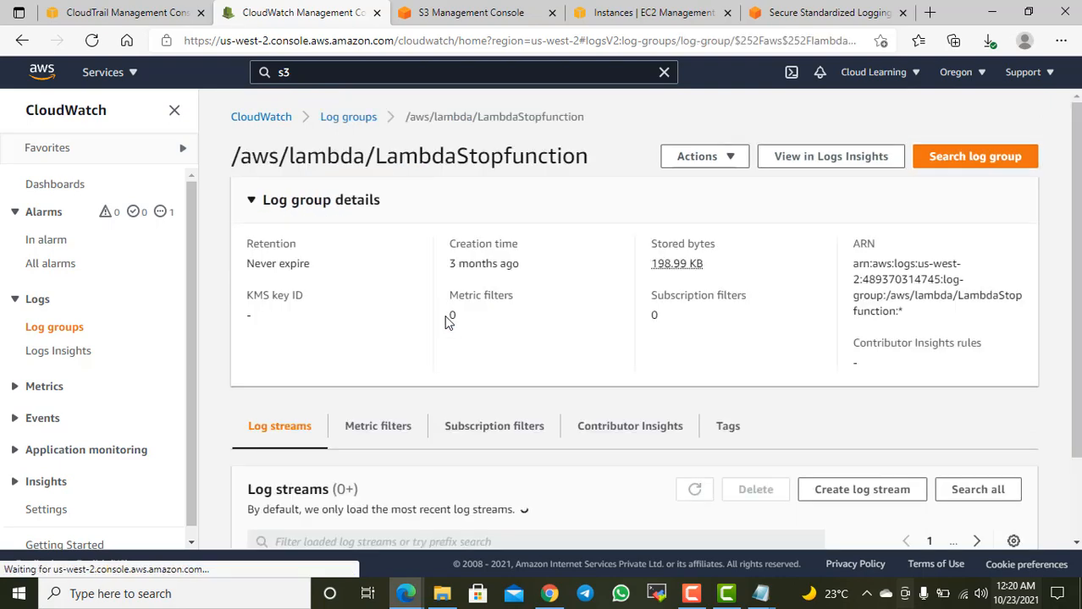
{"action": "scroll", "coordinate": [517, 343], "scroll_direction": "down", "scroll_amount": 1}
{"action": "scroll", "coordinate": [391, 338], "scroll_direction": "down", "scroll_amount": 1}
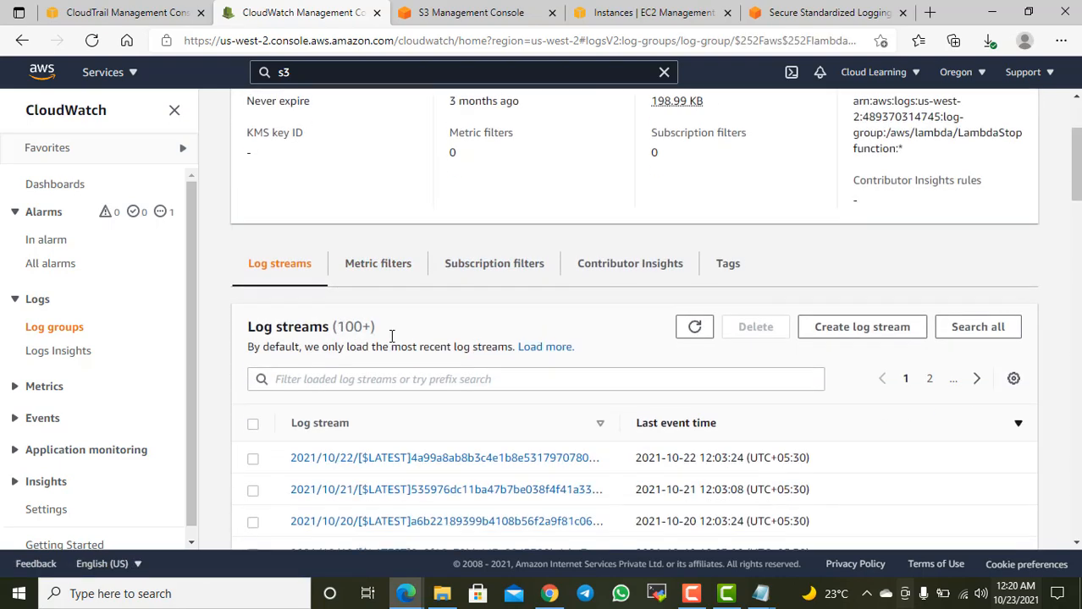
{"action": "scroll", "coordinate": [394, 347], "scroll_direction": "down", "scroll_amount": 3}
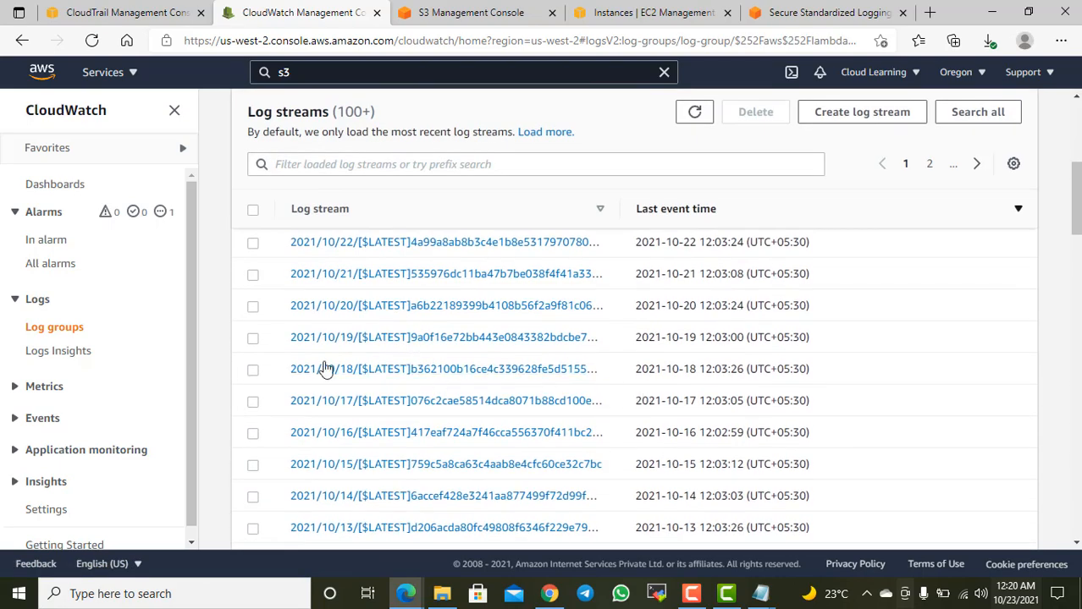
{"action": "scroll", "coordinate": [519, 330], "scroll_direction": "down", "scroll_amount": 3}
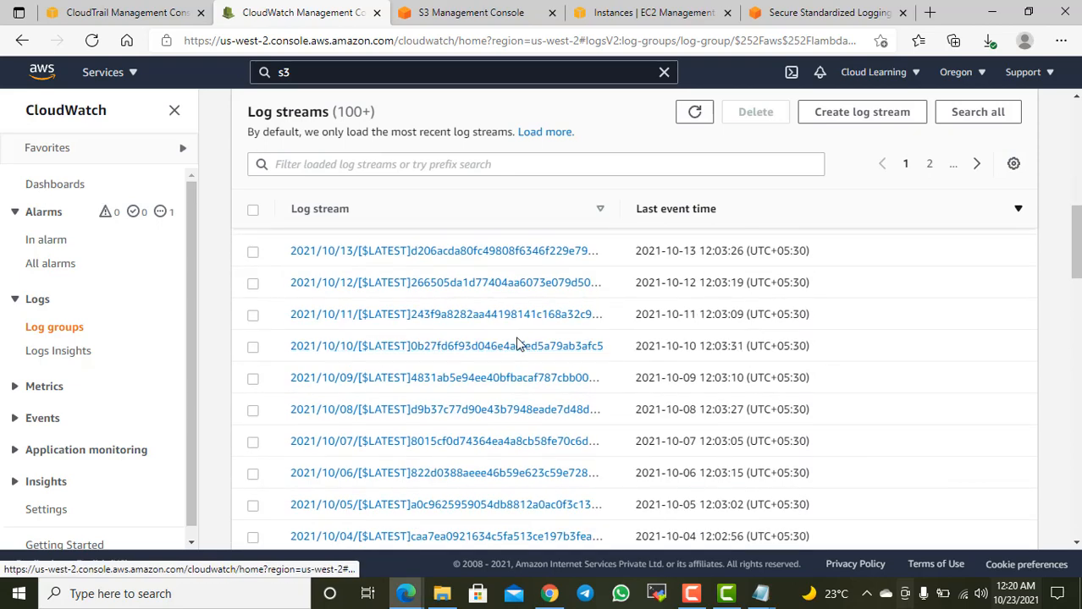
{"action": "left_click", "coordinate": [514, 315]}
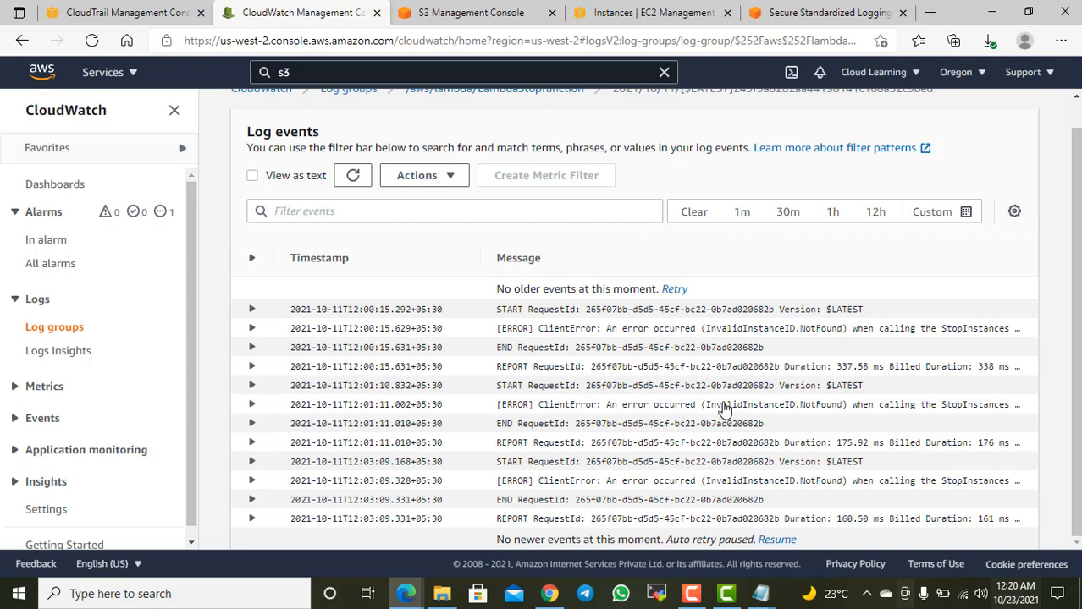
{"action": "scroll", "coordinate": [775, 415], "scroll_direction": "up", "scroll_amount": 1}
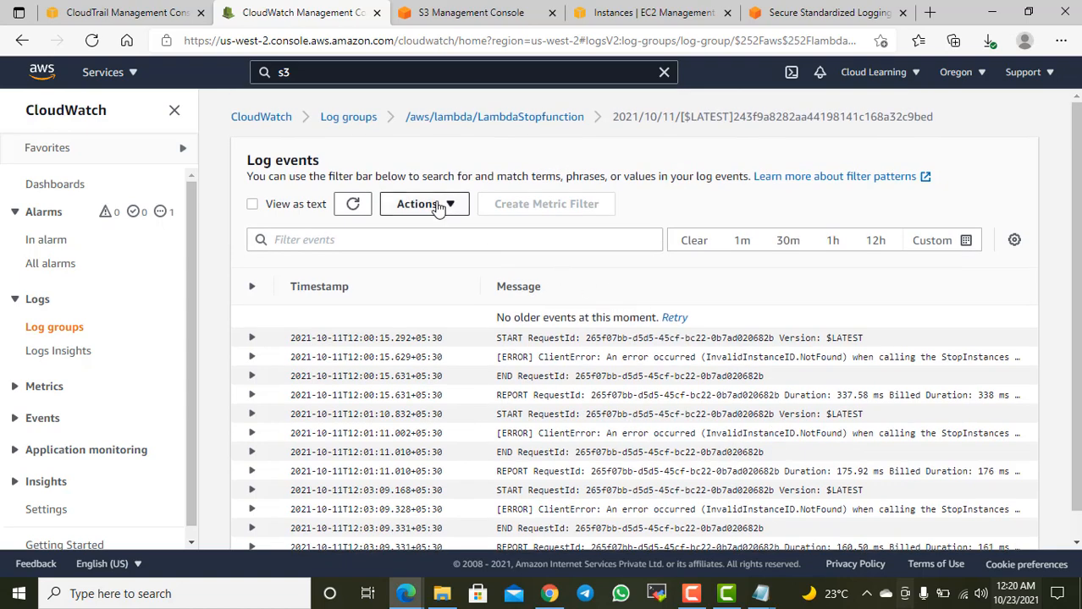
Step: Check the available log group actions, view the All metrics page, and return to the log groups list
{"action": "left_click", "coordinate": [343, 118]}
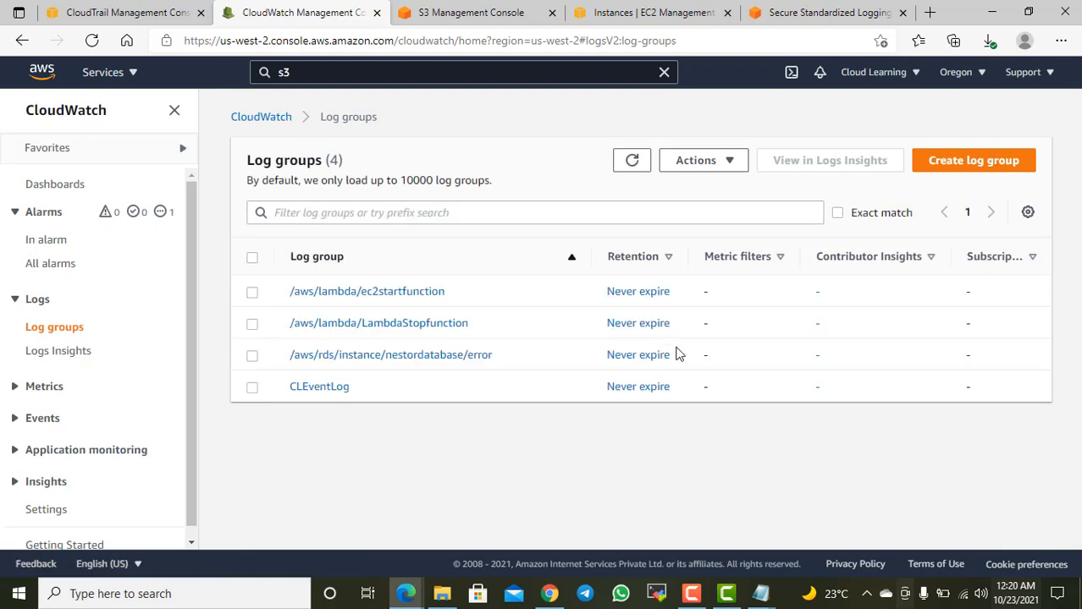
{"action": "left_click", "coordinate": [724, 169]}
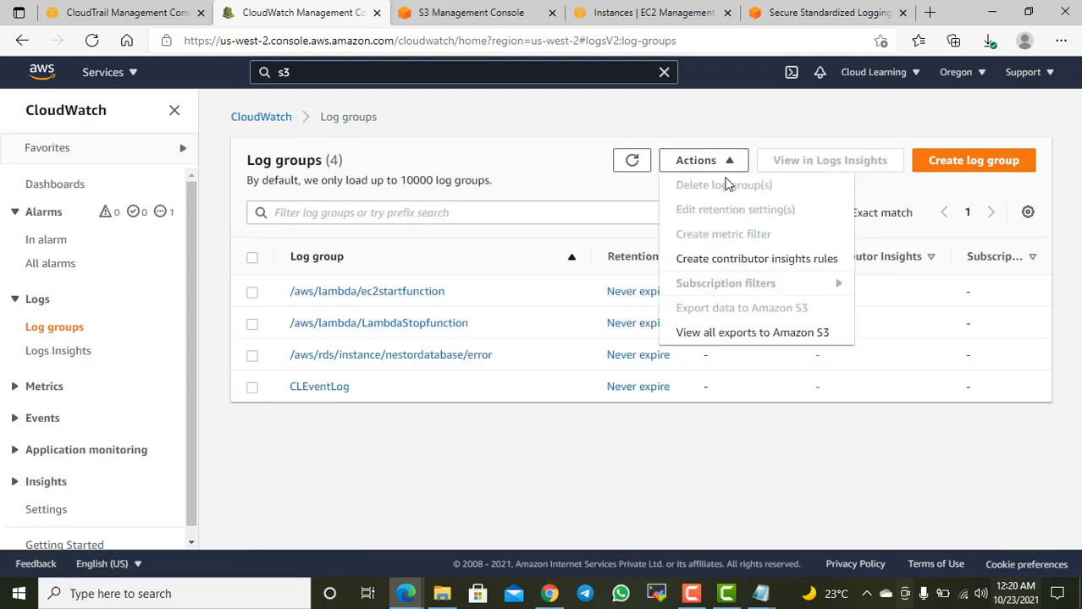
{"action": "left_click", "coordinate": [555, 145]}
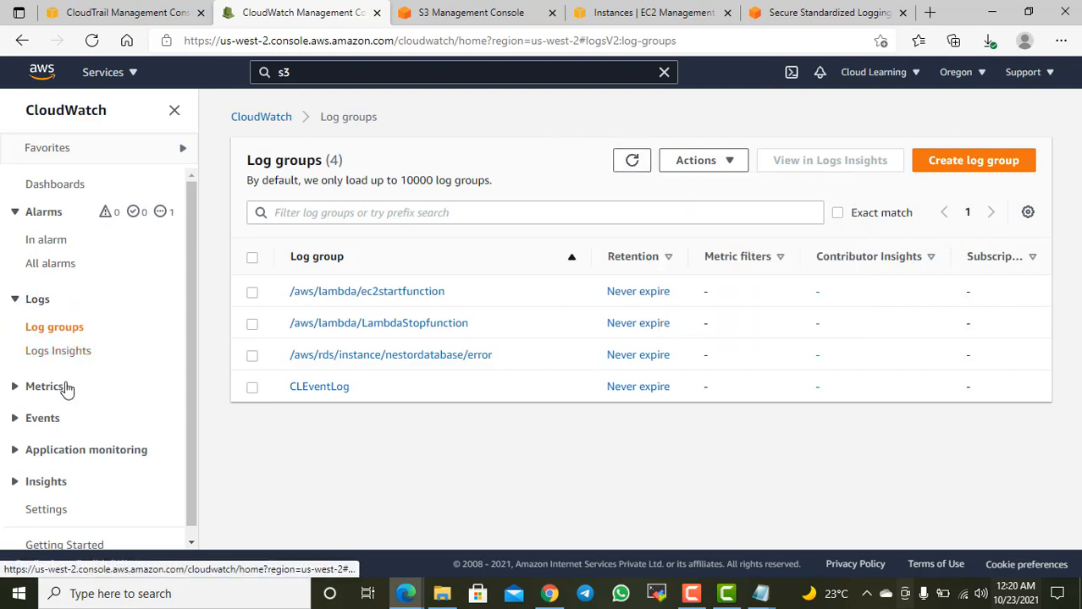
{"action": "left_click", "coordinate": [39, 389]}
{"action": "left_click", "coordinate": [50, 417]}
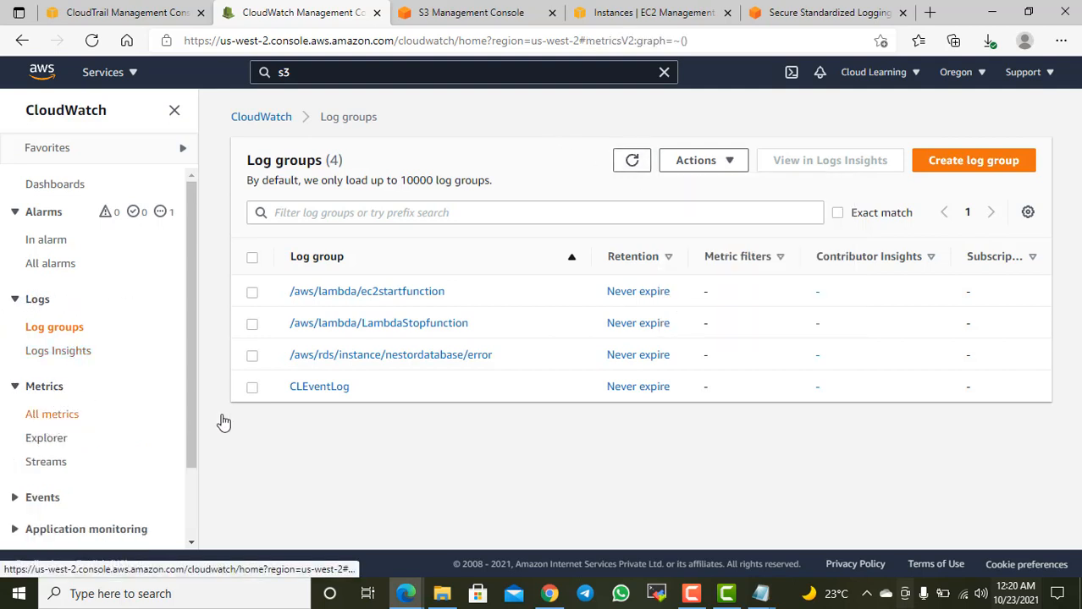
{"action": "scroll", "coordinate": [491, 423], "scroll_direction": "down", "scroll_amount": 1}
{"action": "scroll", "coordinate": [495, 430], "scroll_direction": "up", "scroll_amount": 1}
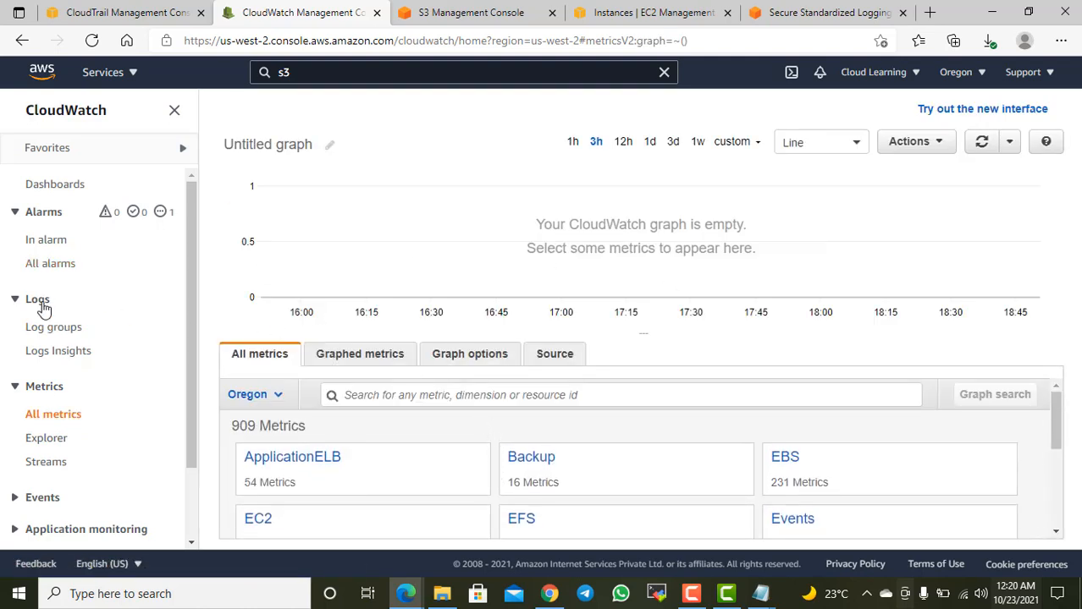
{"action": "left_click", "coordinate": [59, 328]}
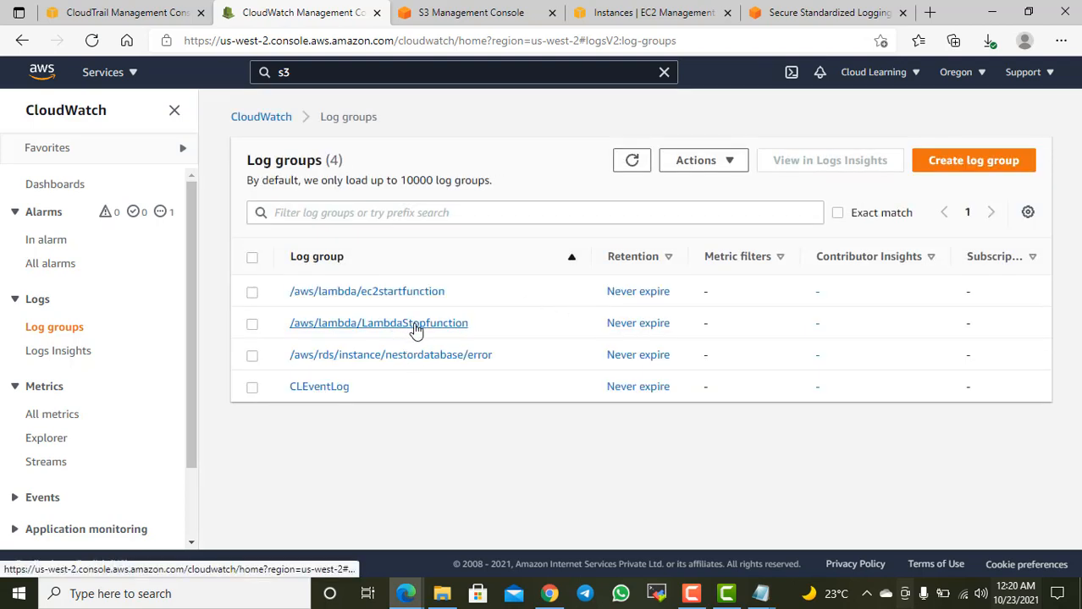
Step: Reopen the /aws/lambda/LambdaStopfunction log group and look through its log streams
{"action": "left_click", "coordinate": [415, 330]}
{"action": "scroll", "coordinate": [567, 334], "scroll_direction": "down", "scroll_amount": 2}
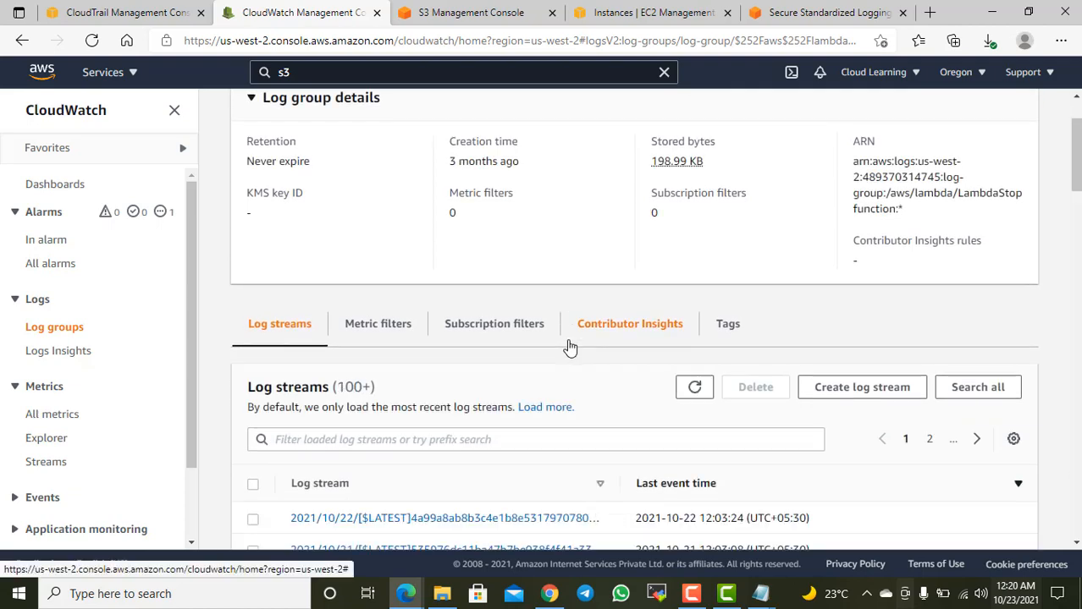
{"action": "scroll", "coordinate": [569, 347], "scroll_direction": "down", "scroll_amount": 3}
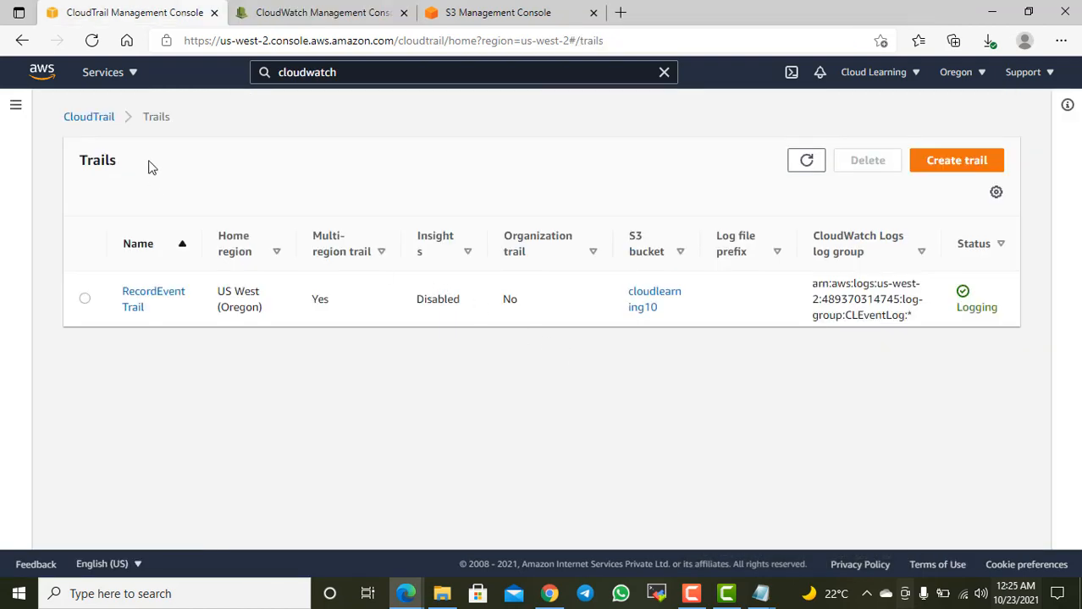
Step: Review the RecordEventTrail details in CloudTrail, including general details, CloudWatch Logs, tags and management events settings
{"action": "left_click", "coordinate": [149, 298]}
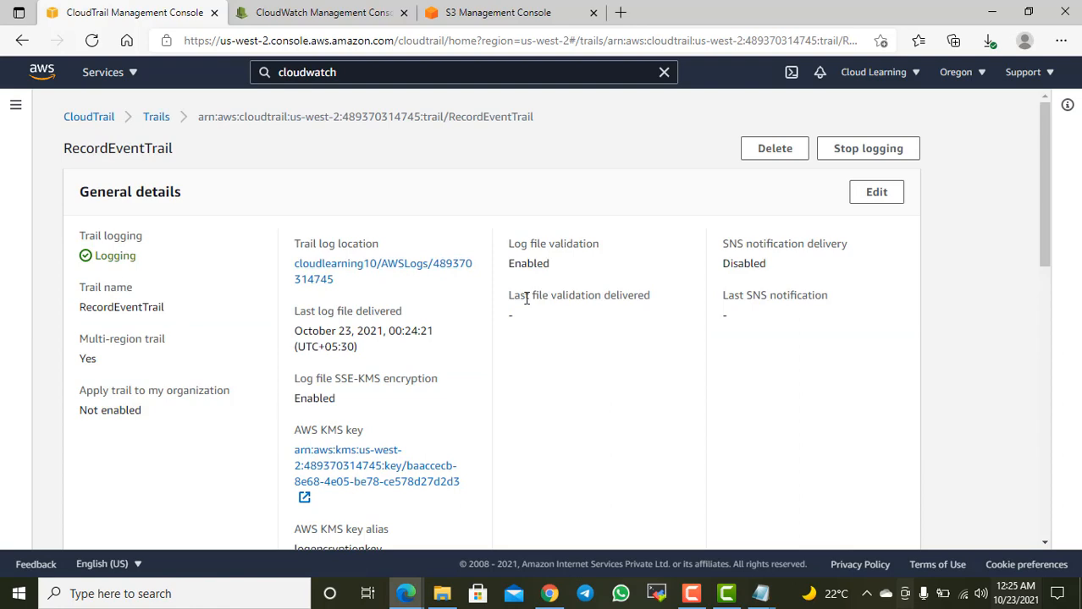
{"action": "scroll", "coordinate": [525, 298], "scroll_direction": "down", "scroll_amount": 8}
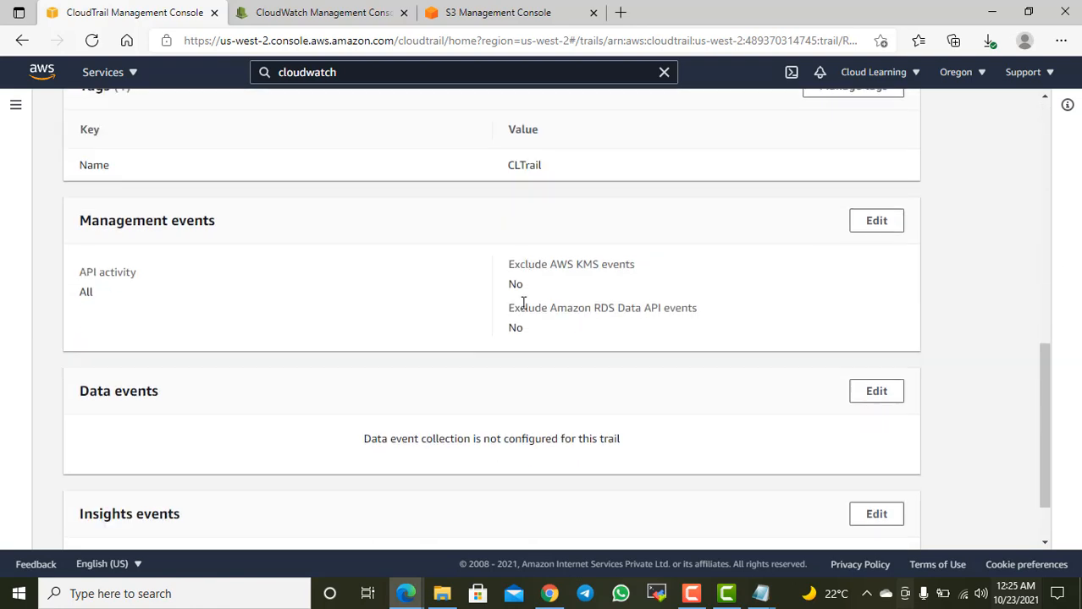
{"action": "scroll", "coordinate": [525, 304], "scroll_direction": "up", "scroll_amount": 10}
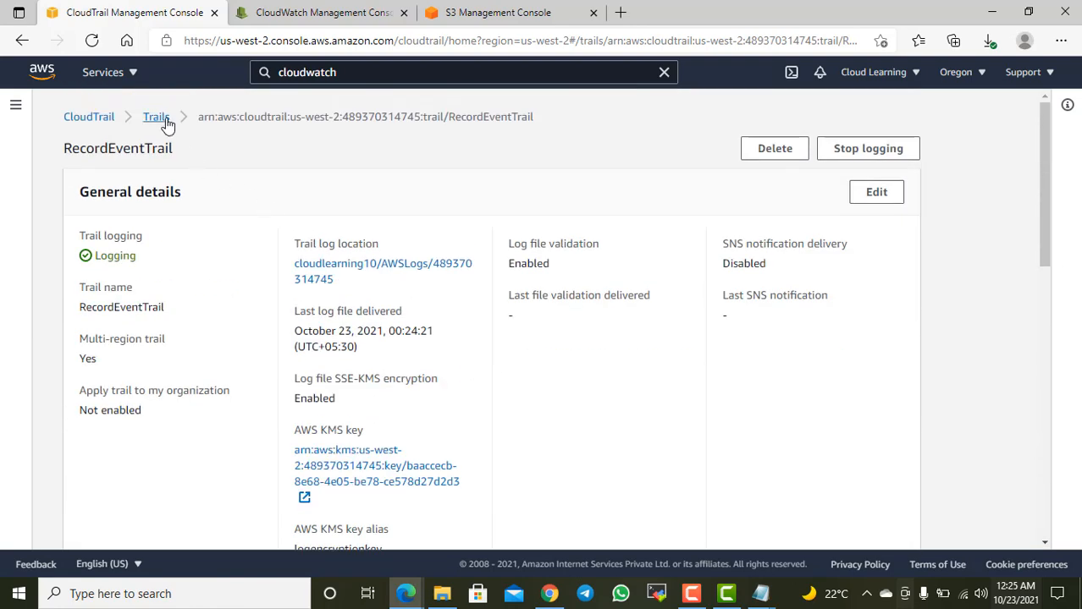
{"action": "left_click", "coordinate": [160, 118]}
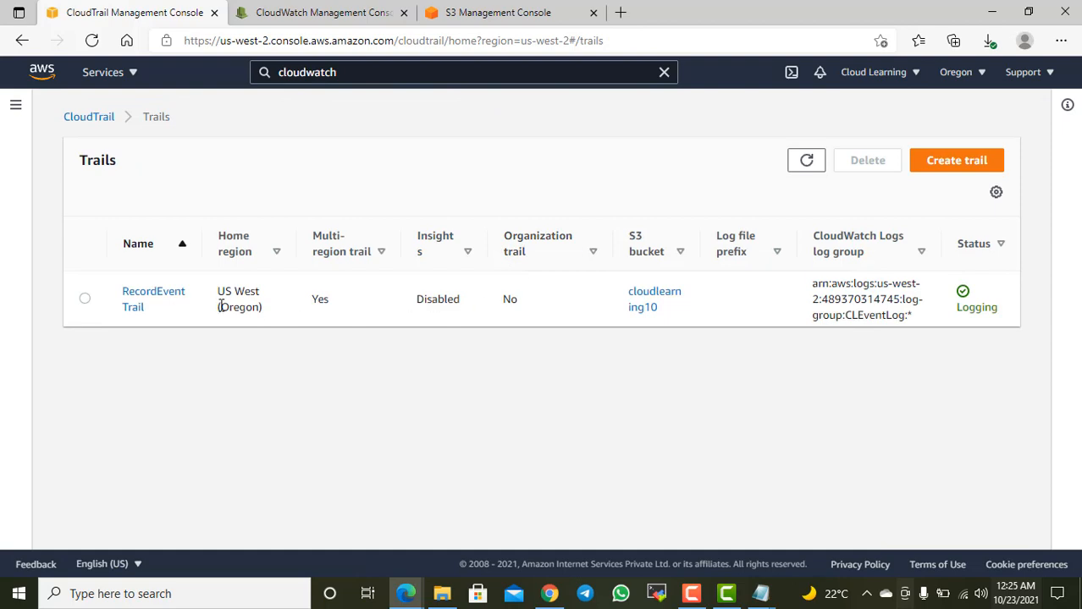
{"action": "left_click", "coordinate": [140, 304]}
{"action": "scroll", "coordinate": [398, 305], "scroll_direction": "down", "scroll_amount": 3}
{"action": "scroll", "coordinate": [431, 339], "scroll_direction": "down", "scroll_amount": 6}
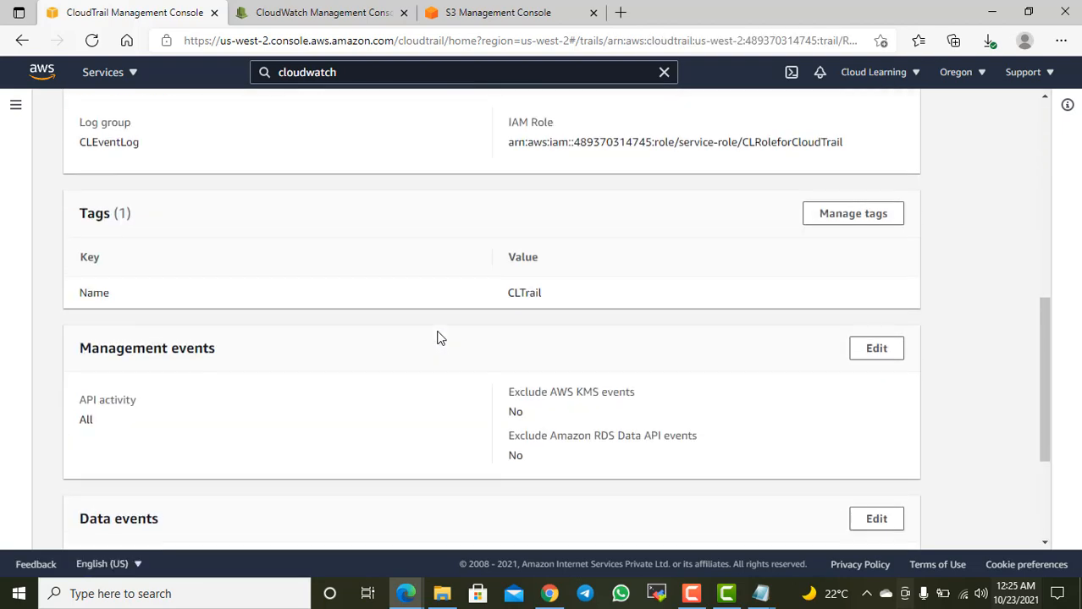
{"action": "scroll", "coordinate": [474, 351], "scroll_direction": "up", "scroll_amount": 2}
{"action": "scroll", "coordinate": [440, 364], "scroll_direction": "up", "scroll_amount": 10}
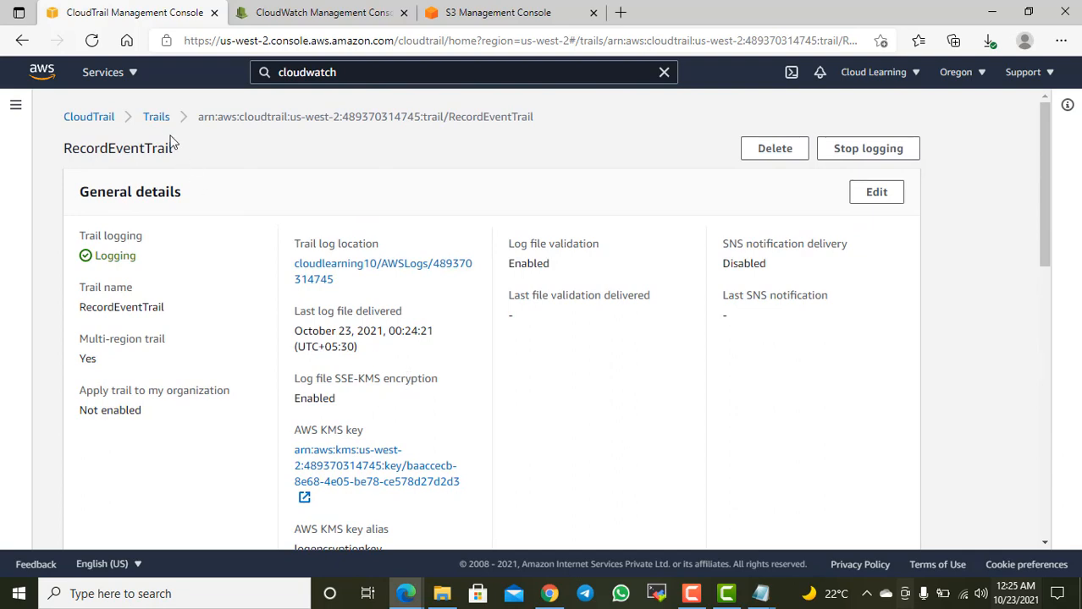
{"action": "scroll", "coordinate": [193, 181], "scroll_direction": "down", "scroll_amount": 4}
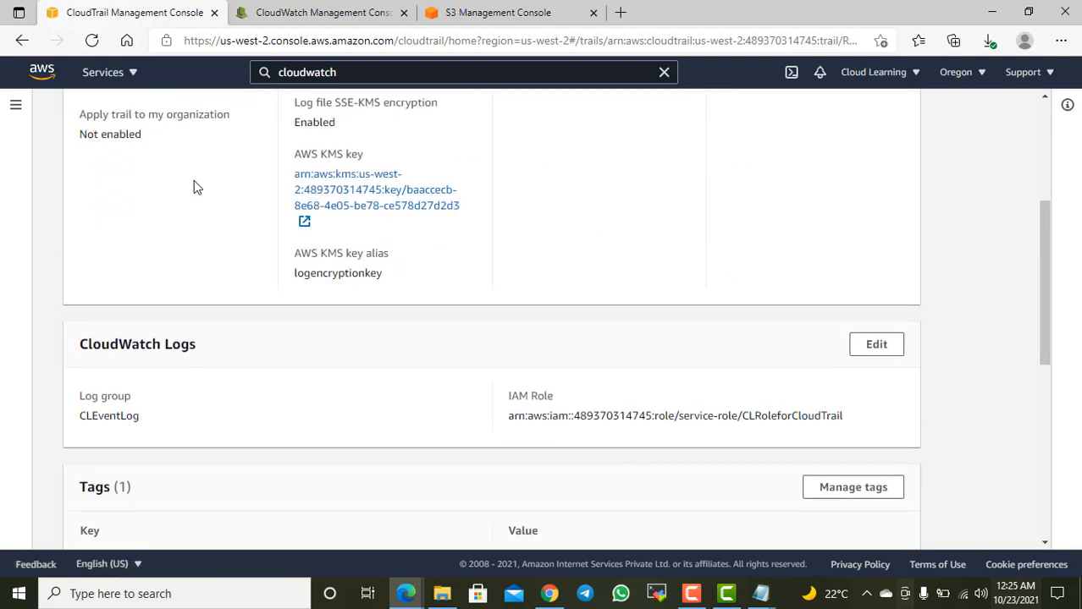
{"action": "scroll", "coordinate": [203, 153], "scroll_direction": "down", "scroll_amount": 1}
Step: Switch to the CloudWatch console, leave the metric filter form, and open the CLEventLog log group's log streams
{"action": "left_click", "coordinate": [312, 12]}
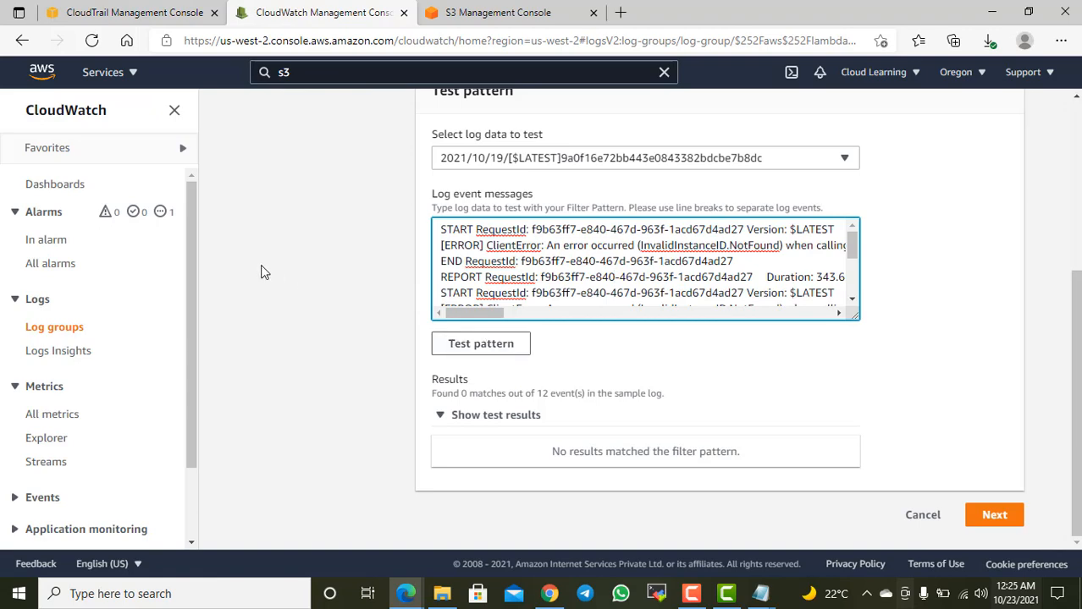
{"action": "scroll", "coordinate": [212, 254], "scroll_direction": "up", "scroll_amount": 2}
{"action": "left_click", "coordinate": [59, 186]}
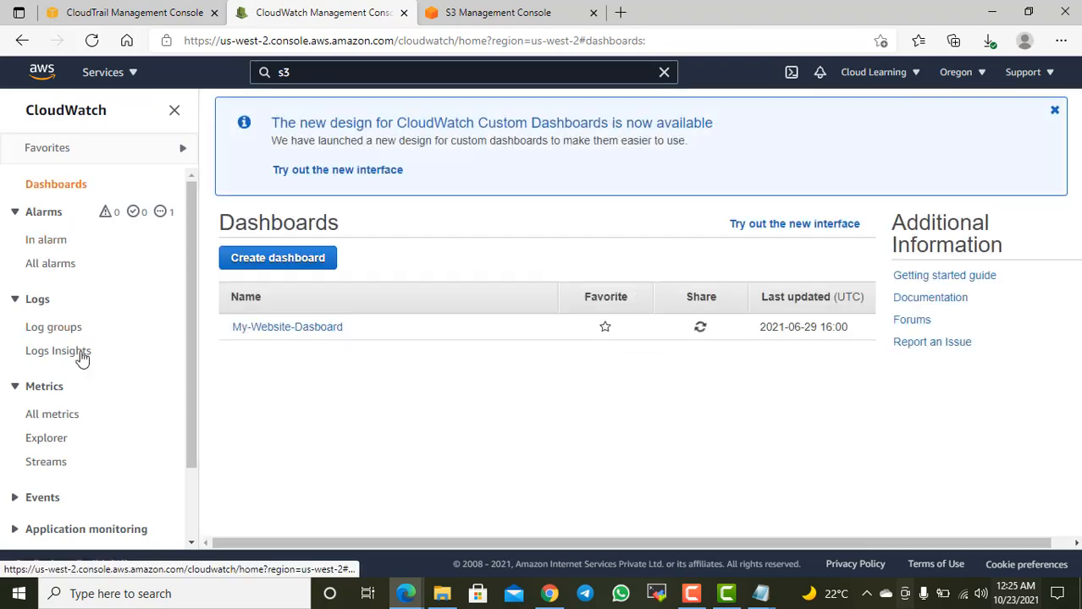
{"action": "left_click", "coordinate": [55, 335]}
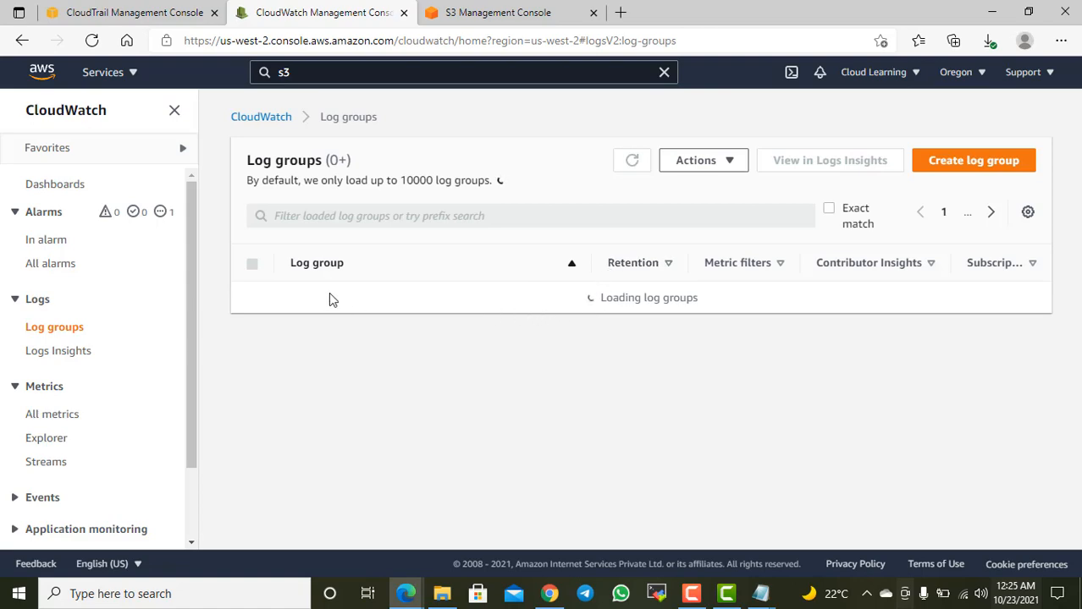
{"action": "left_click", "coordinate": [343, 387]}
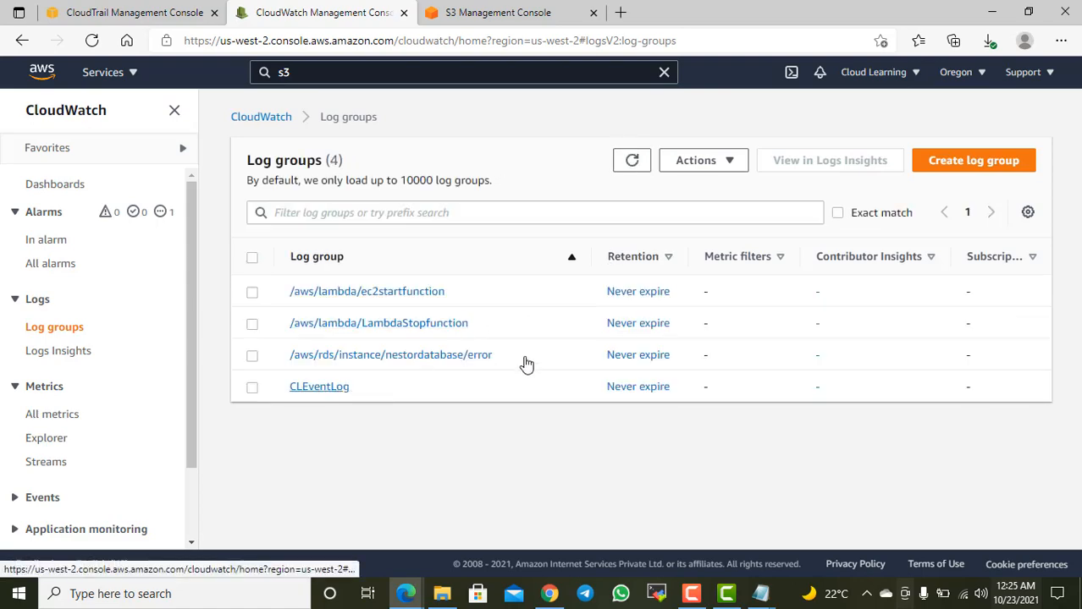
{"action": "scroll", "coordinate": [493, 279], "scroll_direction": "down", "scroll_amount": 2}
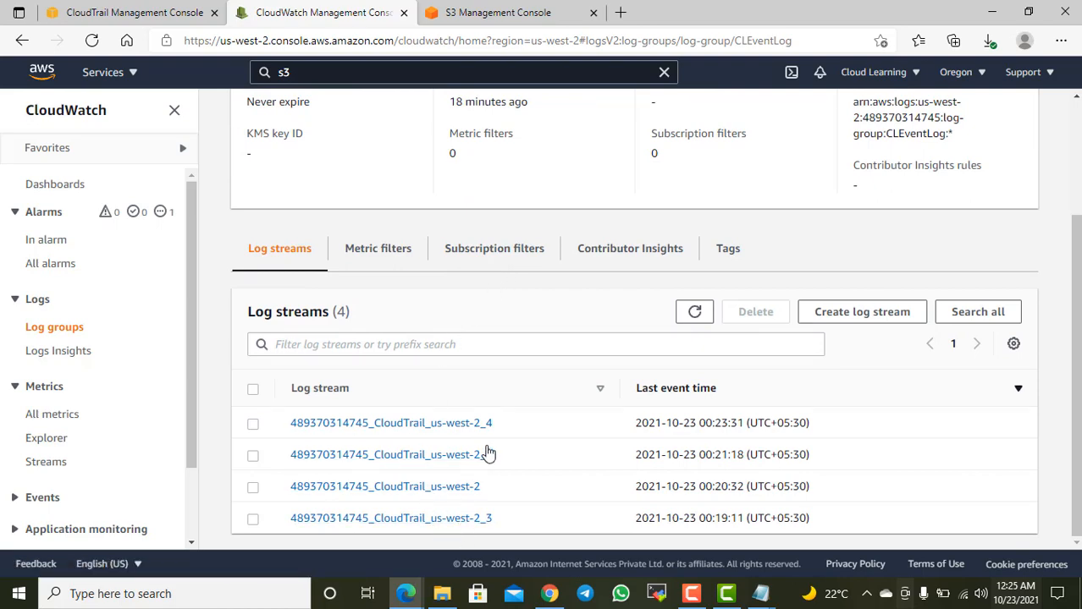
Step: Open the CloudTrail log stream ending in us-west-2_4 and look through its log events
{"action": "scroll", "coordinate": [490, 452], "scroll_direction": "up", "scroll_amount": 3}
{"action": "scroll", "coordinate": [469, 366], "scroll_direction": "down", "scroll_amount": 1}
{"action": "scroll", "coordinate": [469, 367], "scroll_direction": "down", "scroll_amount": 1}
{"action": "left_click", "coordinate": [462, 426]}
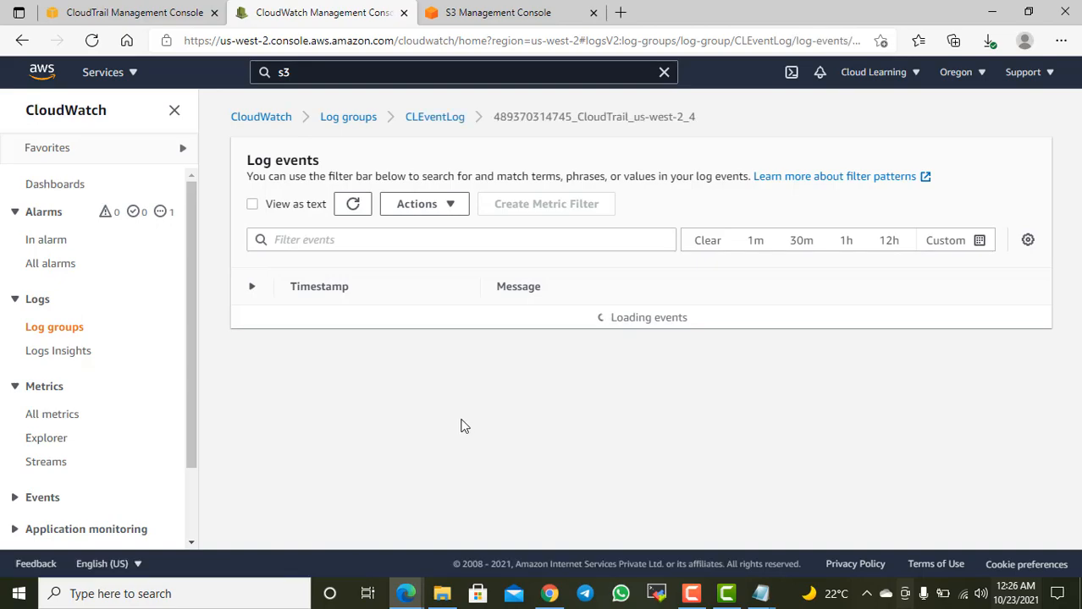
{"action": "scroll", "coordinate": [599, 377], "scroll_direction": "up", "scroll_amount": 15}
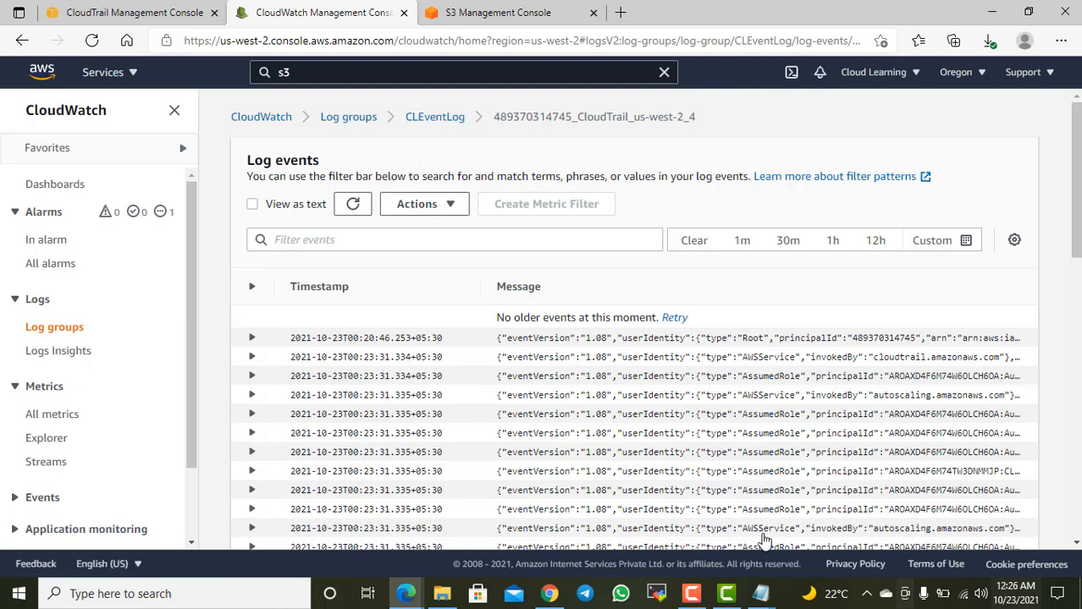
{"action": "scroll", "coordinate": [764, 539], "scroll_direction": "down", "scroll_amount": 2}
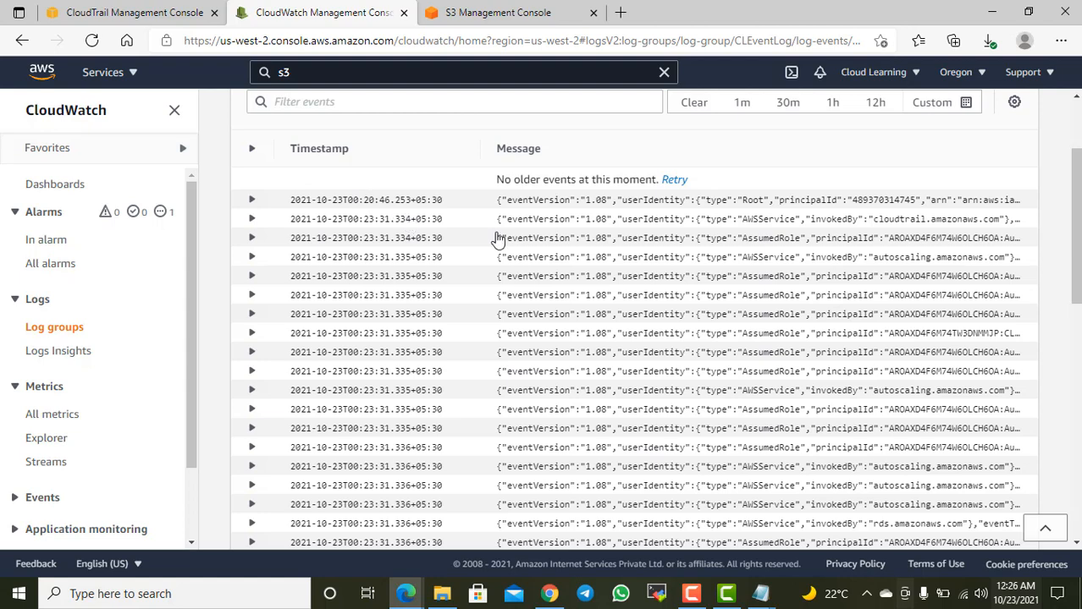
{"action": "scroll", "coordinate": [508, 254], "scroll_direction": "up", "scroll_amount": 1}
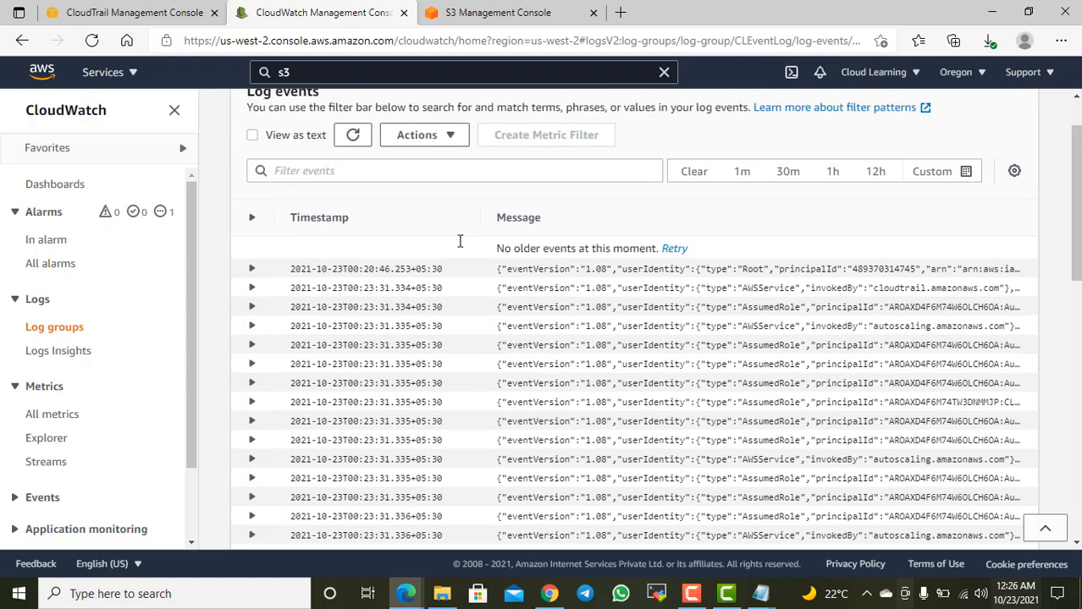
Step: Filter the log events by "root" and expand the sixth listed event to view its JSON details
{"action": "left_click", "coordinate": [404, 174]}
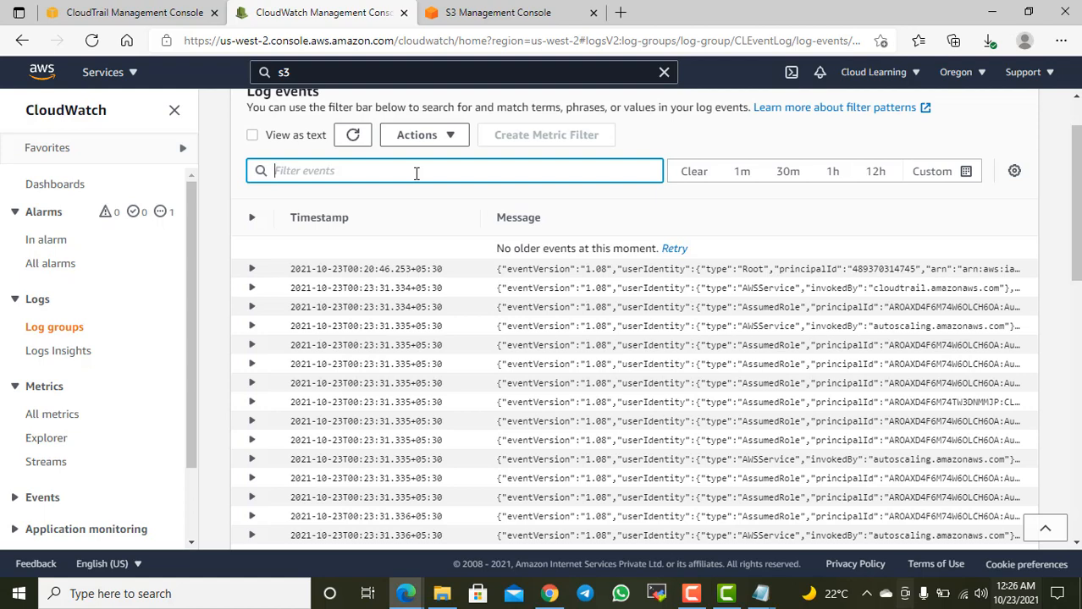
{"action": "type", "text": "root"}
{"action": "key", "text": "Return"}
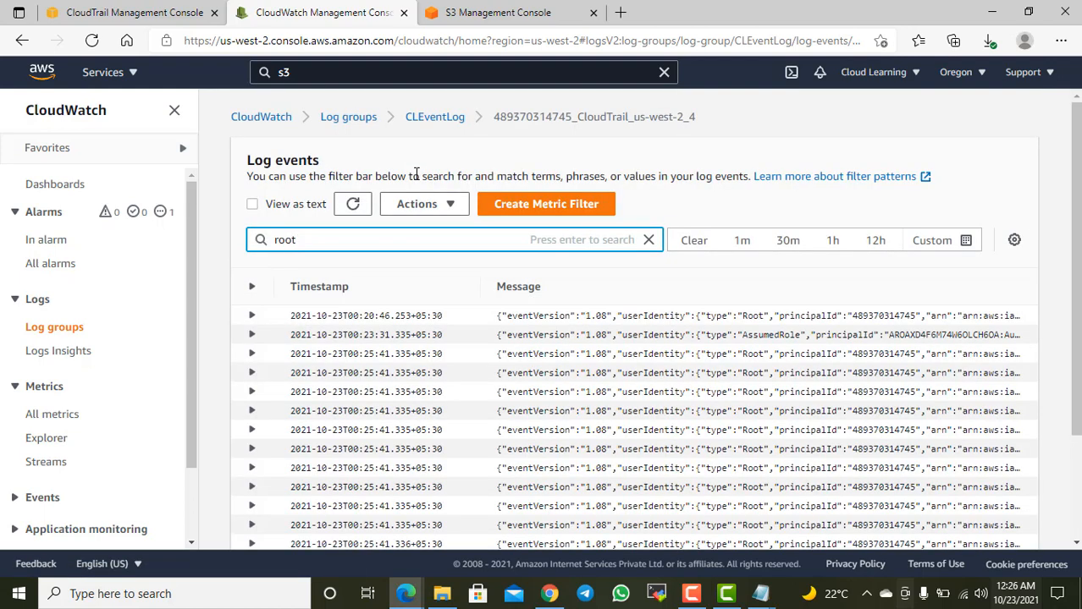
{"action": "scroll", "coordinate": [841, 383], "scroll_direction": "down", "scroll_amount": 2}
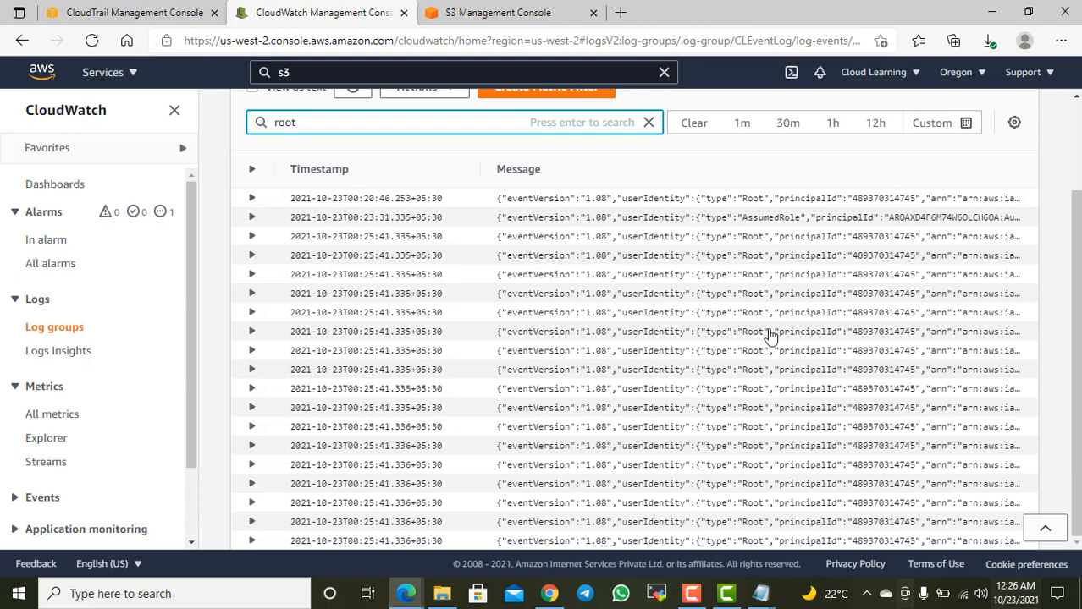
{"action": "left_click", "coordinate": [251, 293]}
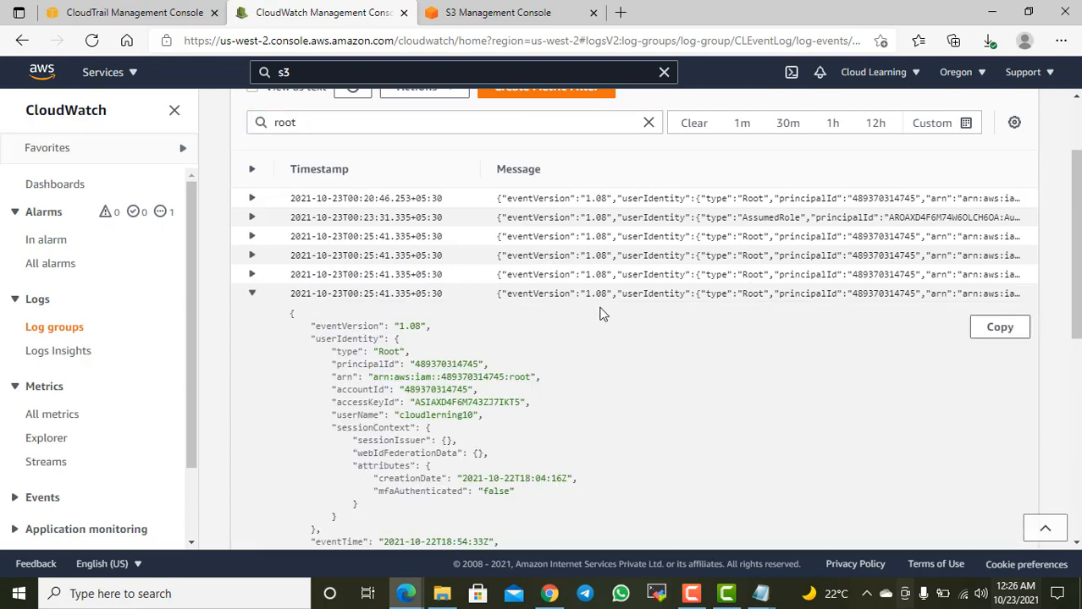
Step: Examine the expanded event's user name, access key ID, event time, event source, event name, AWS region and source IP address fields
{"action": "scroll", "coordinate": [599, 322], "scroll_direction": "down", "scroll_amount": 2}
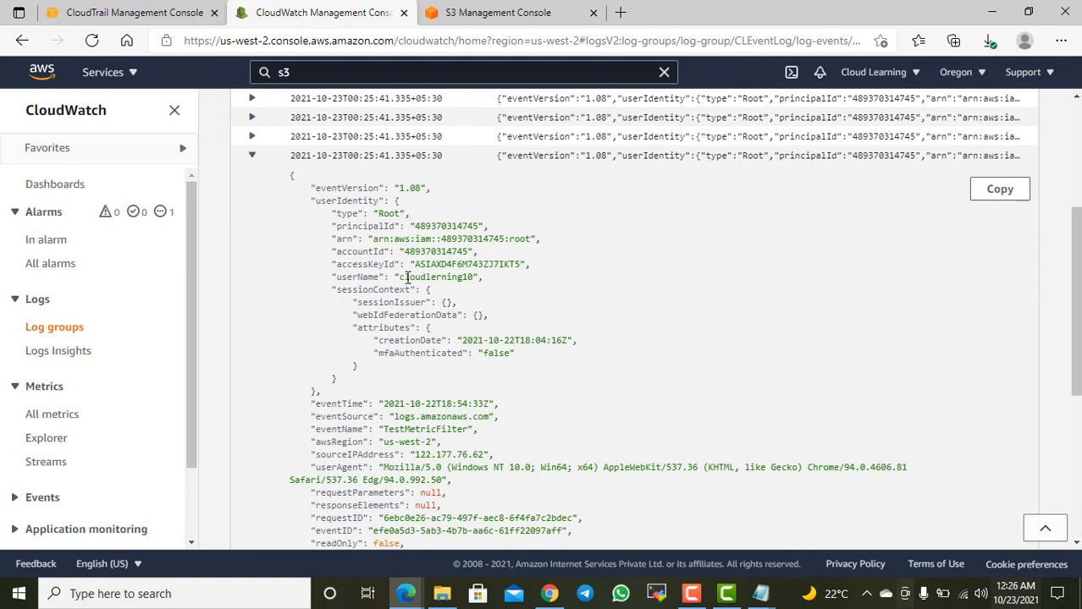
{"action": "left_click_drag", "start_coordinate": [407, 278], "coordinate": [472, 273]}
{"action": "left_click_drag", "start_coordinate": [468, 265], "coordinate": [504, 266]}
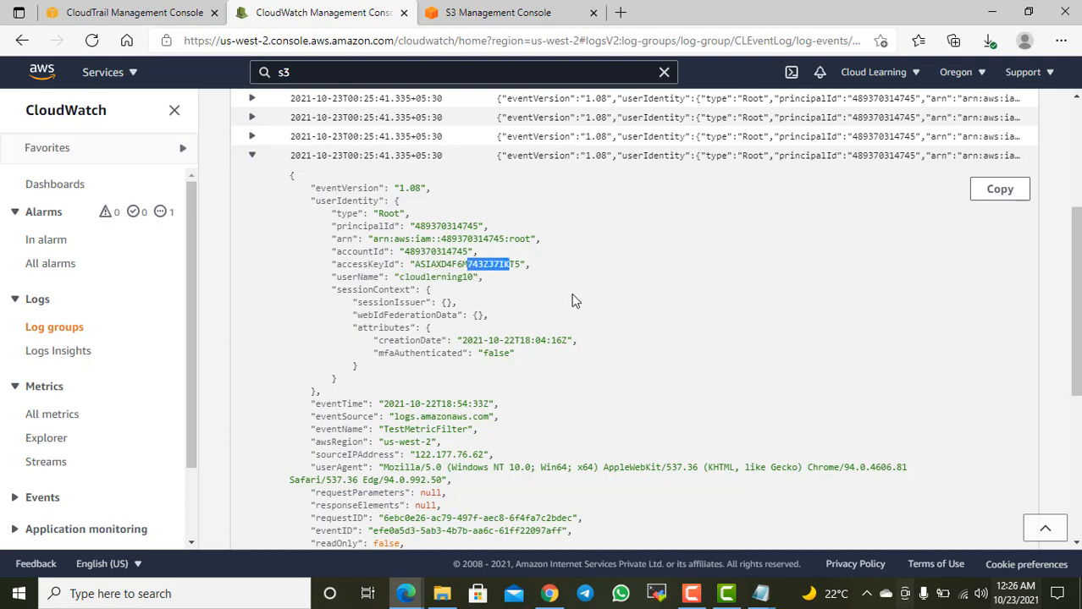
{"action": "scroll", "coordinate": [573, 303], "scroll_direction": "down", "scroll_amount": 2}
{"action": "left_click_drag", "start_coordinate": [387, 265], "coordinate": [486, 266]}
{"action": "left_click_drag", "start_coordinate": [397, 278], "coordinate": [486, 278]}
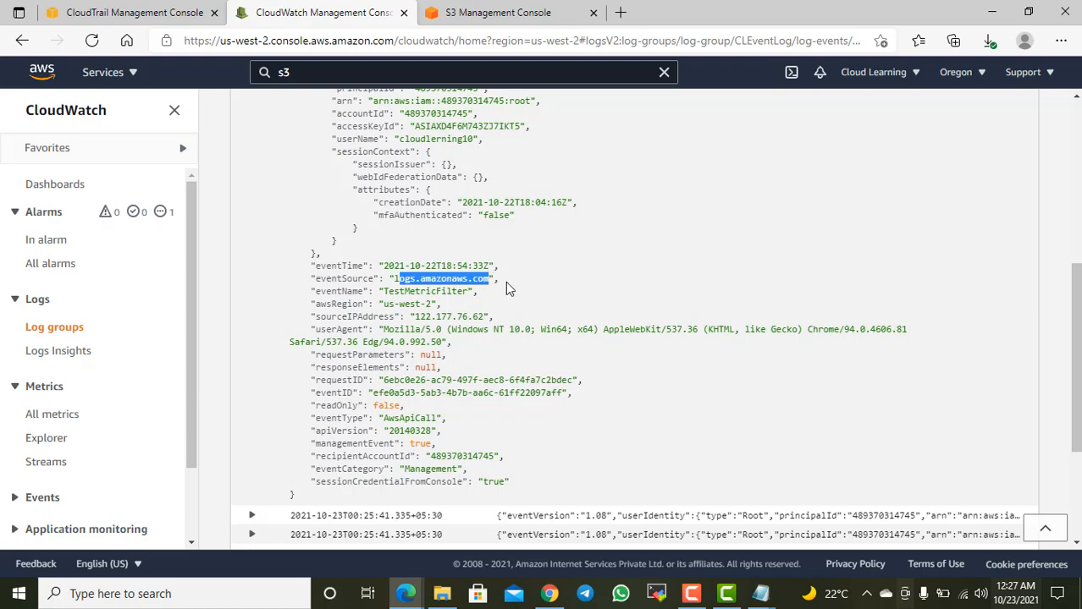
{"action": "left_click", "coordinate": [517, 281]}
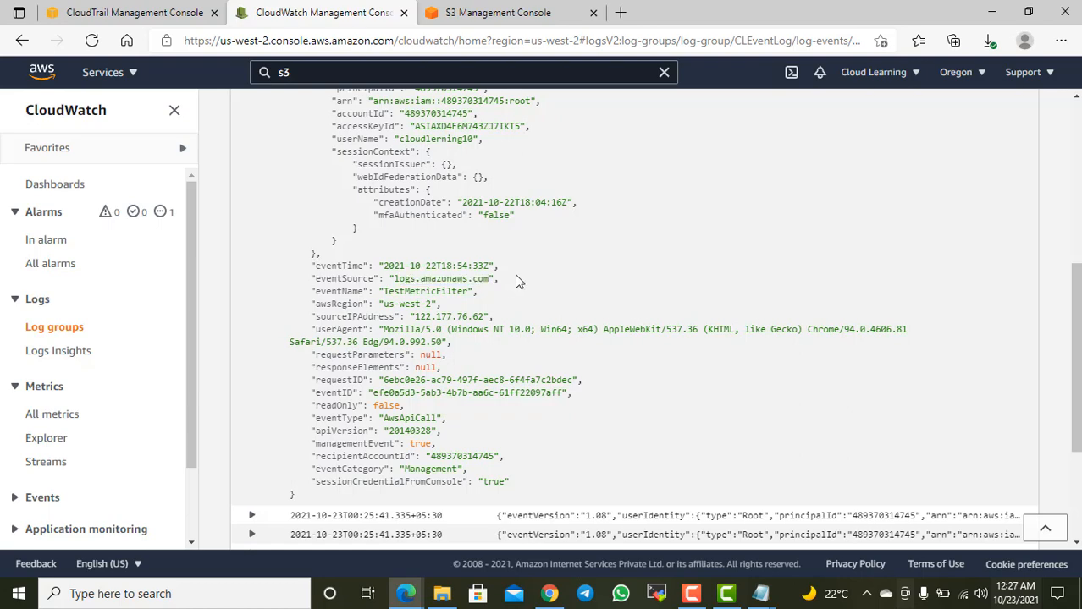
{"action": "left_click_drag", "start_coordinate": [517, 281], "coordinate": [448, 280]}
{"action": "left_click", "coordinate": [501, 293]}
{"action": "left_click_drag", "start_coordinate": [364, 291], "coordinate": [458, 291]}
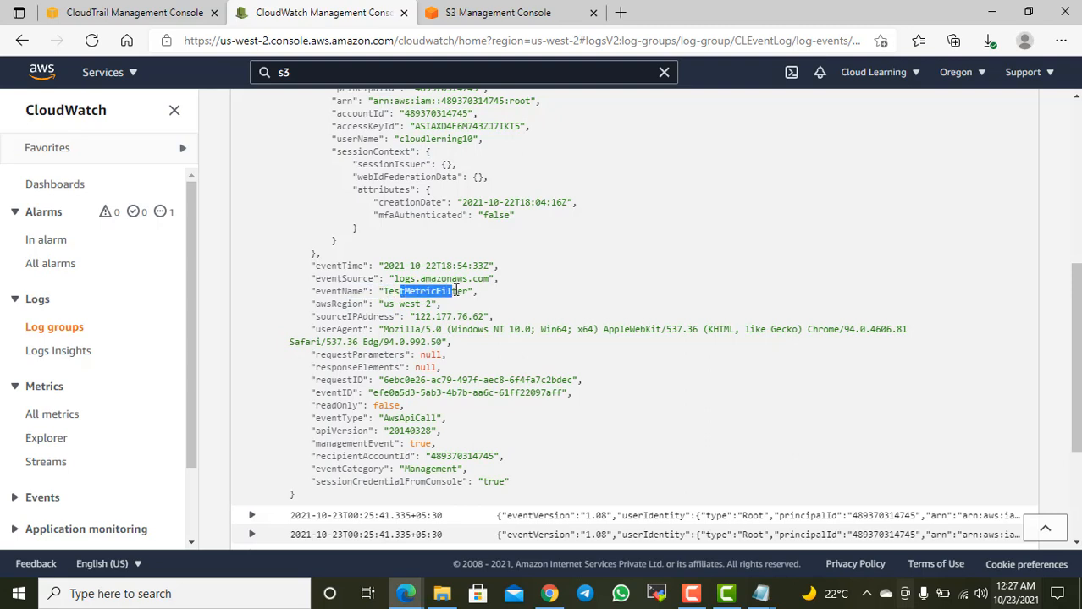
{"action": "left_click_drag", "start_coordinate": [385, 304], "coordinate": [470, 317]}
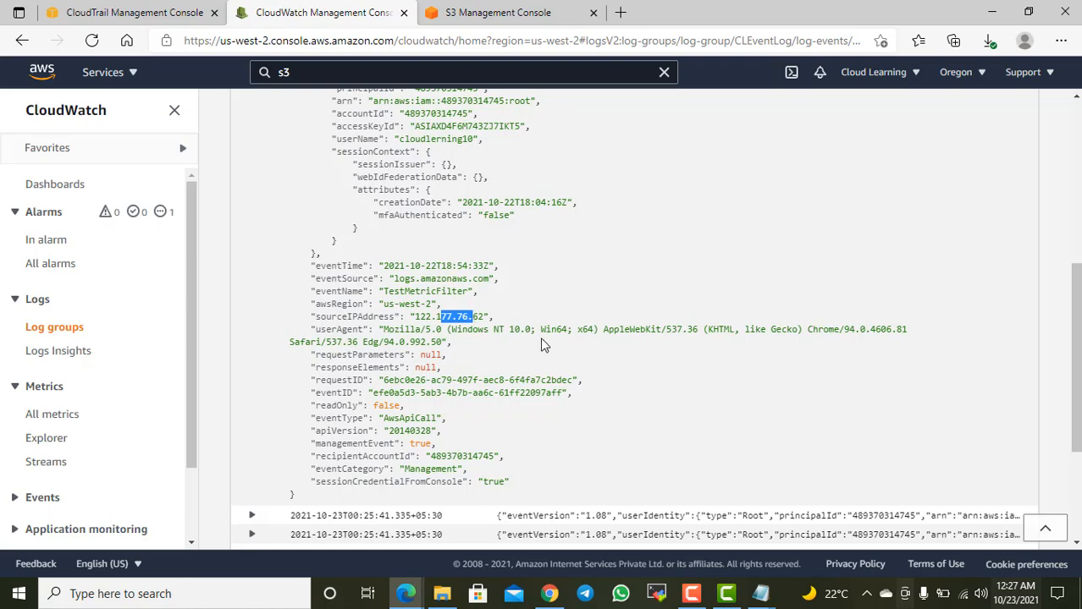
Step: Collapse the sixth log event and expand the eleventh one in the filtered list
{"action": "scroll", "coordinate": [556, 354], "scroll_direction": "up", "scroll_amount": 3}
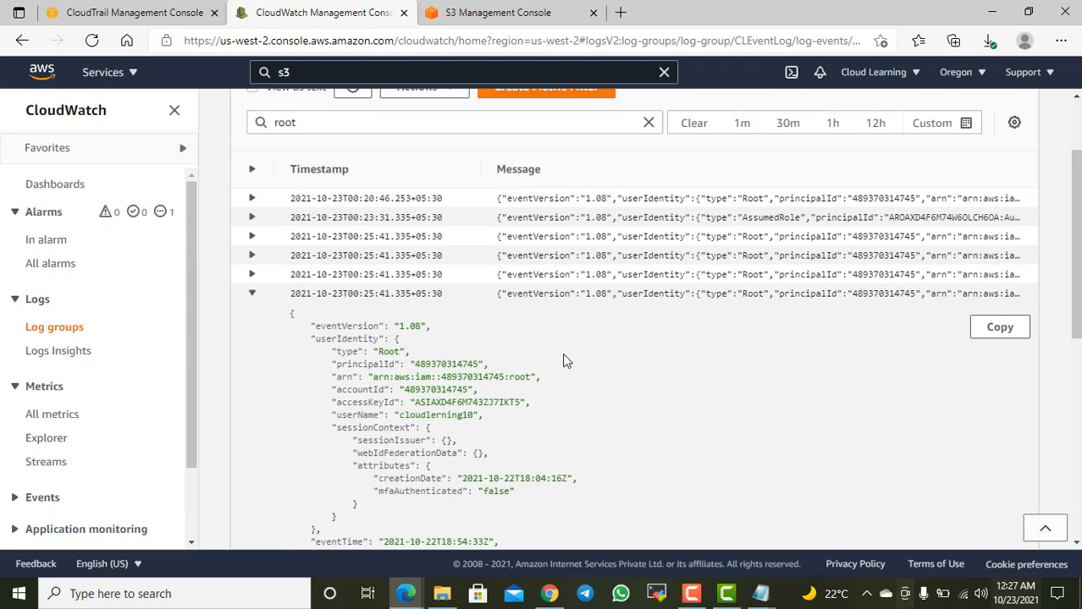
{"action": "scroll", "coordinate": [566, 361], "scroll_direction": "up", "scroll_amount": 1}
{"action": "left_click", "coordinate": [447, 156]}
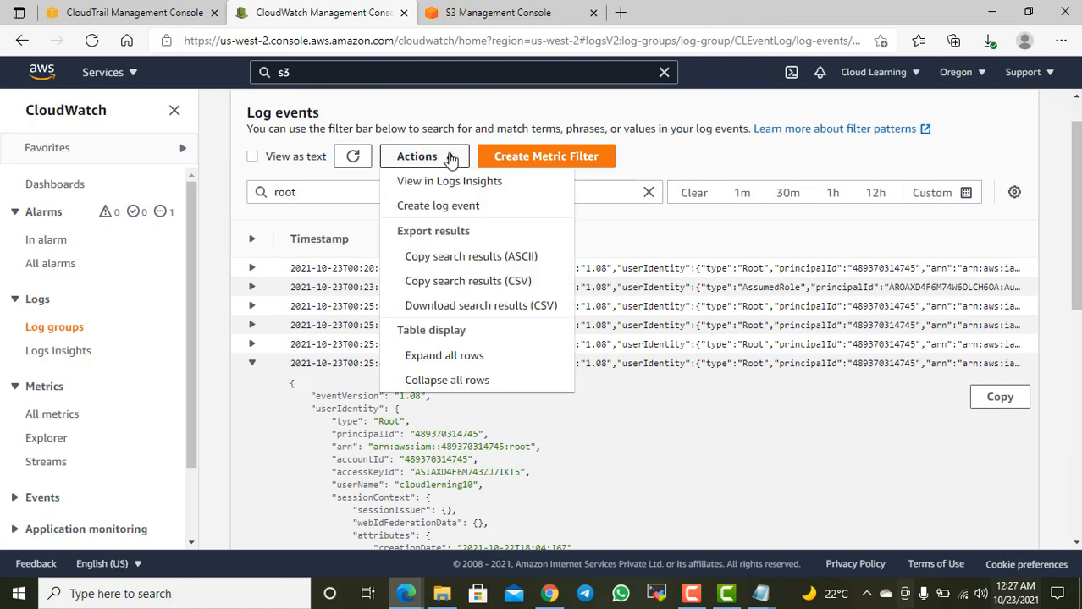
{"action": "left_click", "coordinate": [660, 168]}
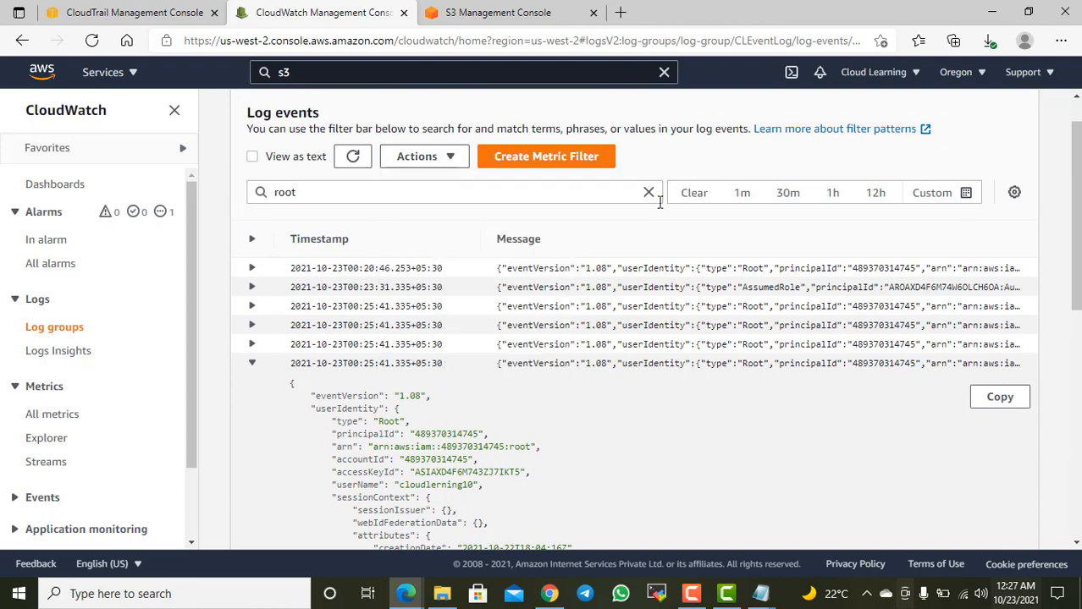
{"action": "left_click", "coordinate": [253, 364]}
{"action": "scroll", "coordinate": [423, 383], "scroll_direction": "down", "scroll_amount": 1}
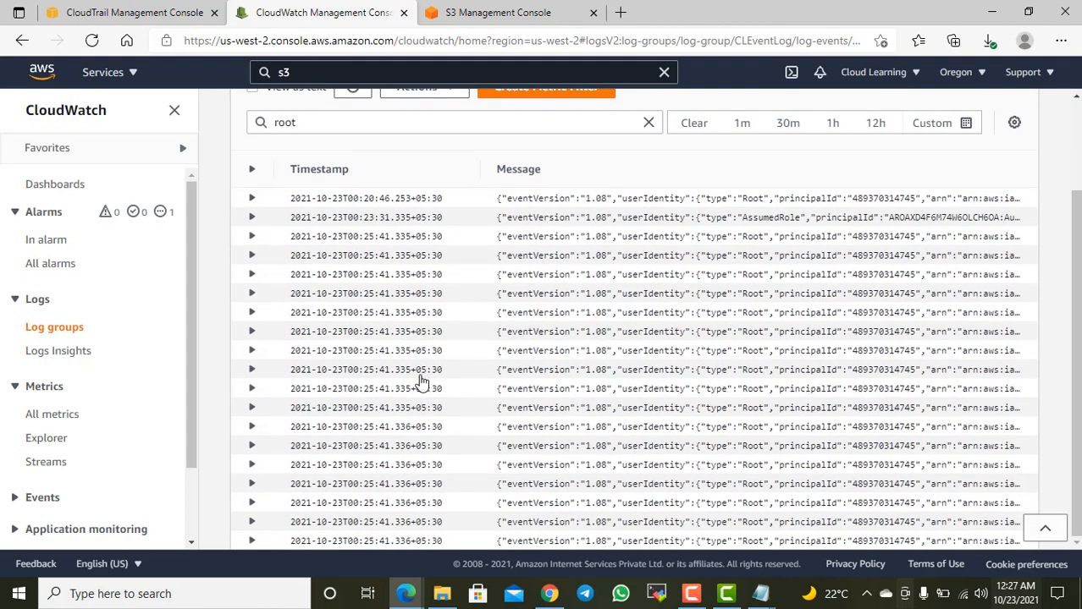
{"action": "left_click", "coordinate": [281, 388]}
Step: Examine the eleventh event's JSON, including its session creation date, event name and request parameters
{"action": "scroll", "coordinate": [592, 374], "scroll_direction": "down", "scroll_amount": 3}
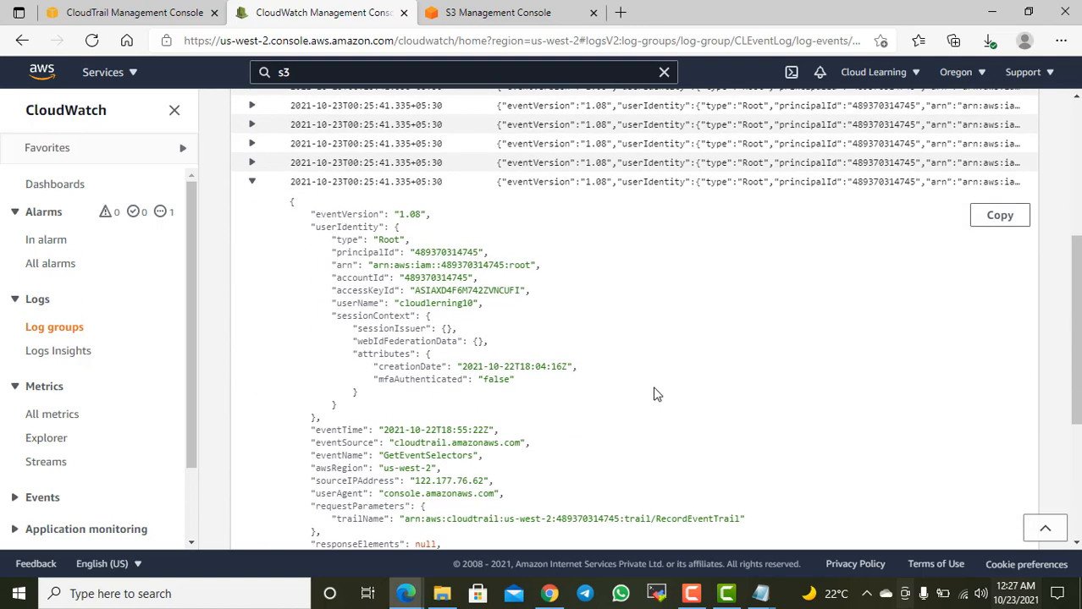
{"action": "scroll", "coordinate": [657, 394], "scroll_direction": "down", "scroll_amount": 3}
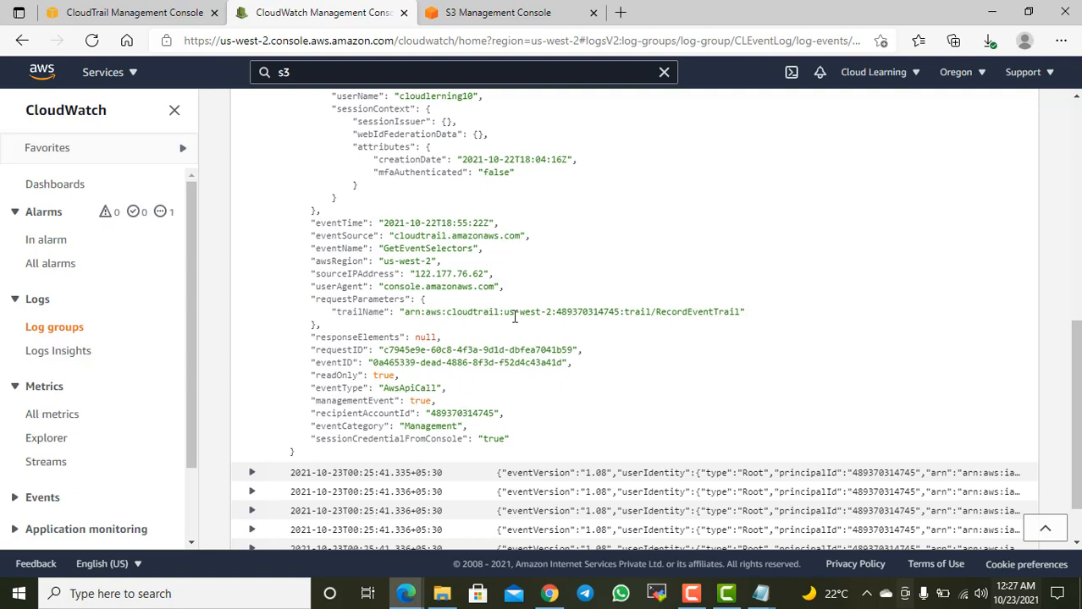
{"action": "scroll", "coordinate": [514, 317], "scroll_direction": "up", "scroll_amount": 1}
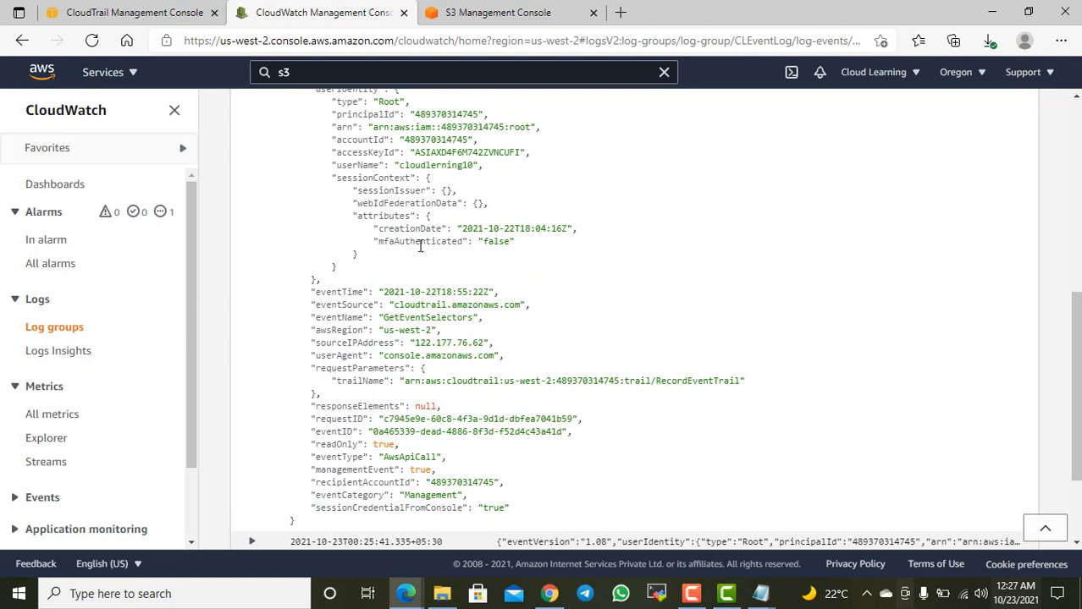
{"action": "left_click_drag", "start_coordinate": [418, 244], "coordinate": [508, 227]}
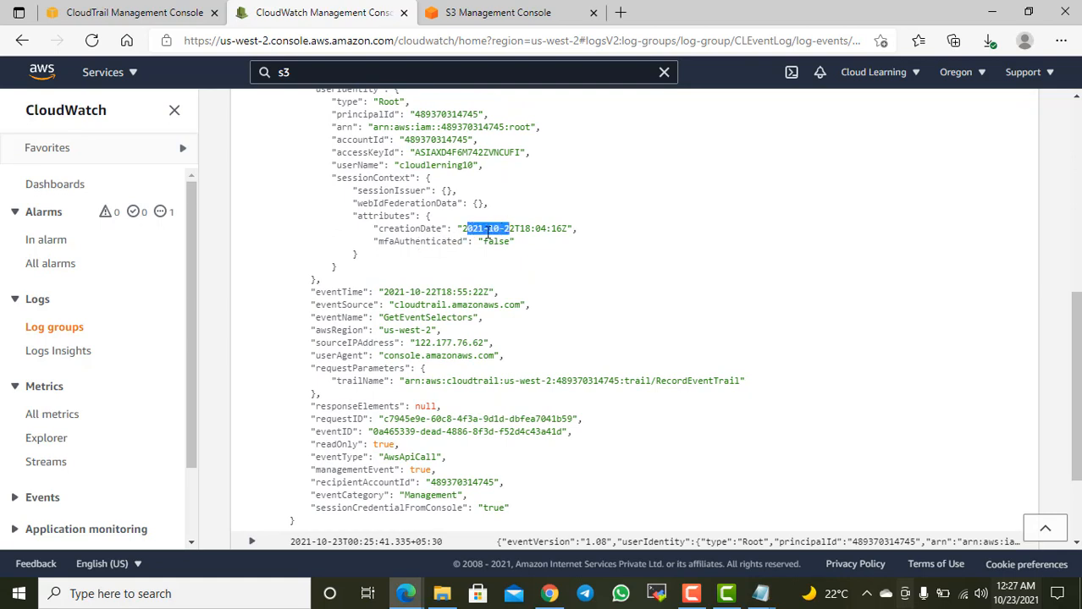
{"action": "scroll", "coordinate": [433, 234], "scroll_direction": "up", "scroll_amount": 1}
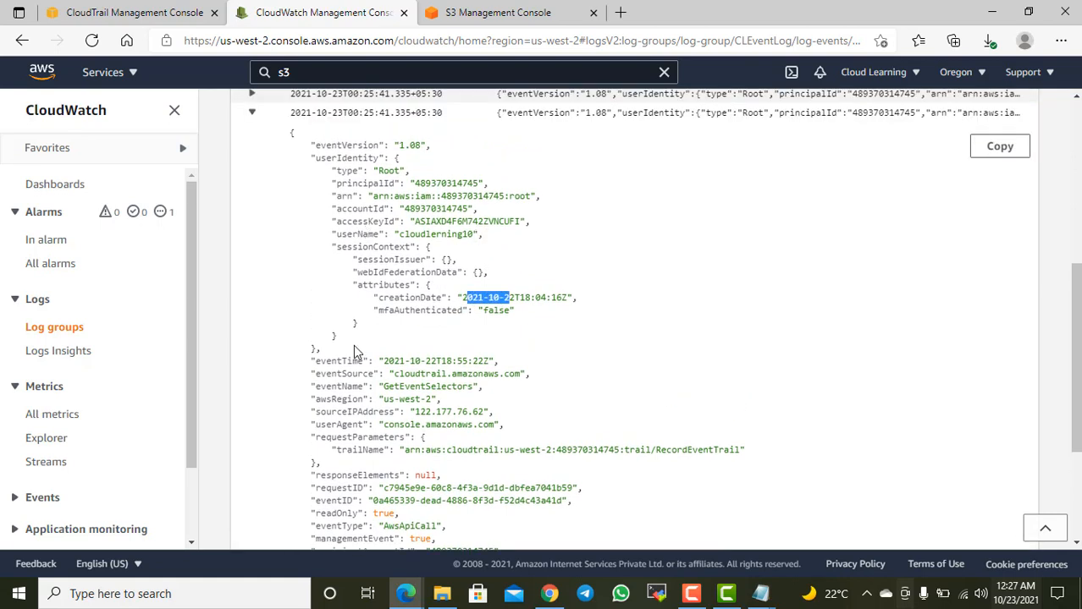
{"action": "left_click_drag", "start_coordinate": [396, 387], "coordinate": [481, 388]}
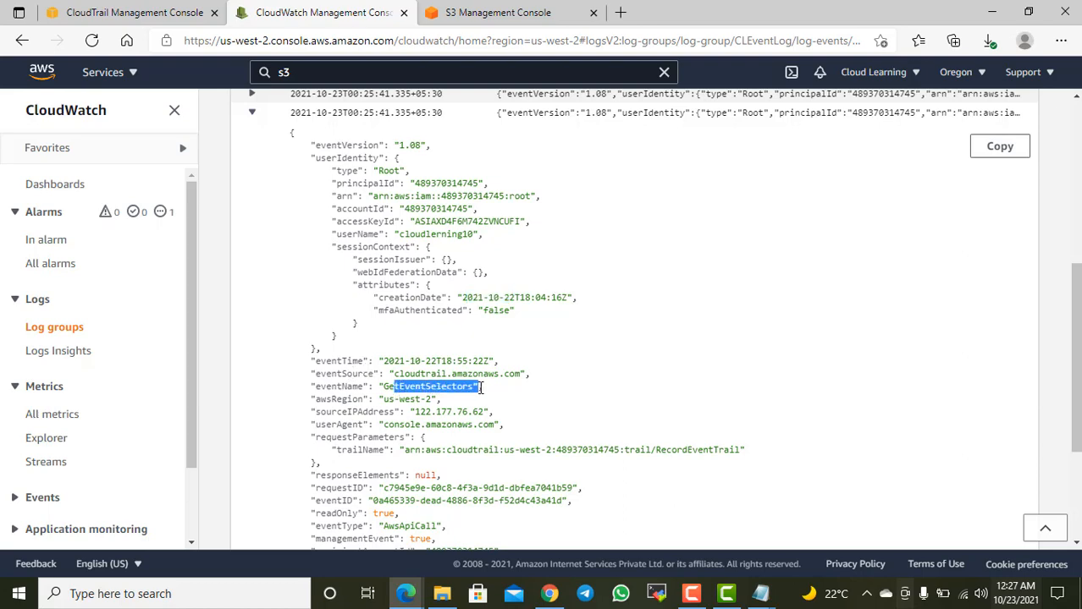
{"action": "scroll", "coordinate": [533, 389], "scroll_direction": "down", "scroll_amount": 3}
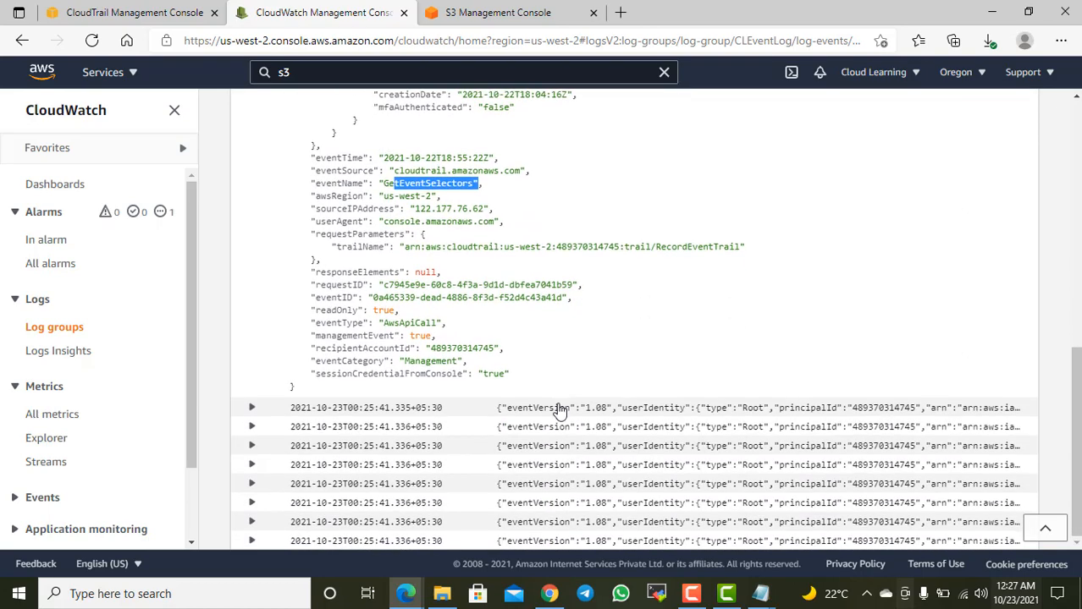
Step: Collapse the expanded event and clear the "root" text from the log event filter
{"action": "scroll", "coordinate": [558, 411], "scroll_direction": "up", "scroll_amount": 8}
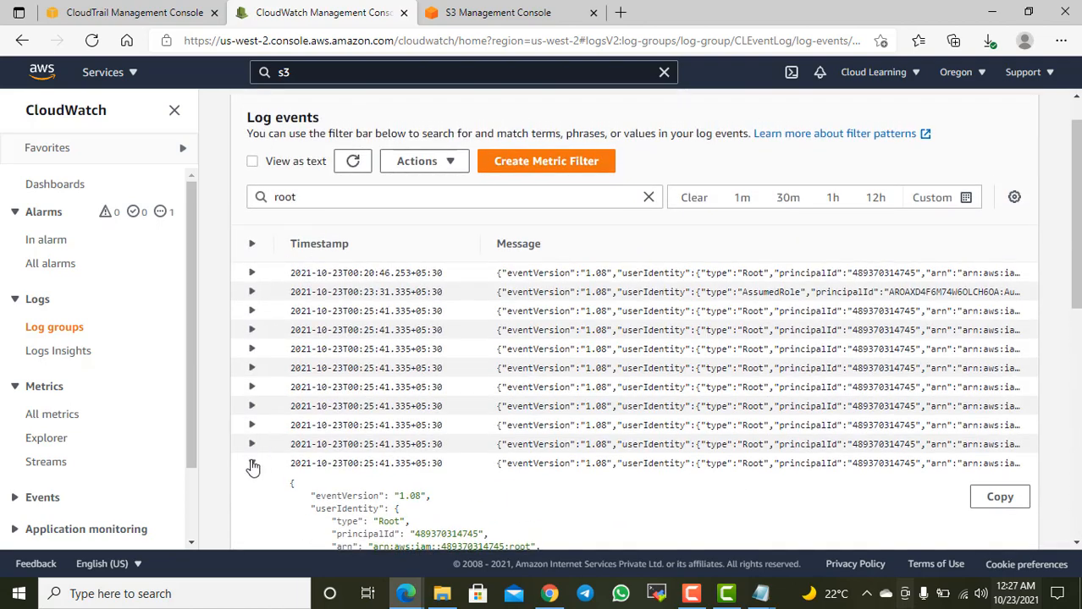
{"action": "left_click", "coordinate": [252, 464]}
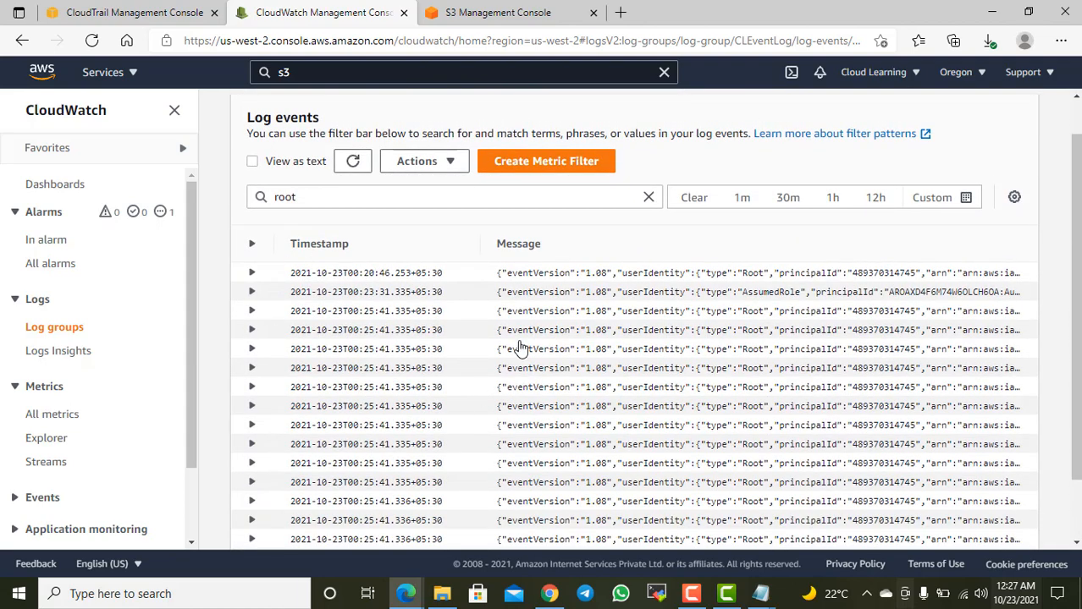
{"action": "left_click", "coordinate": [649, 198]}
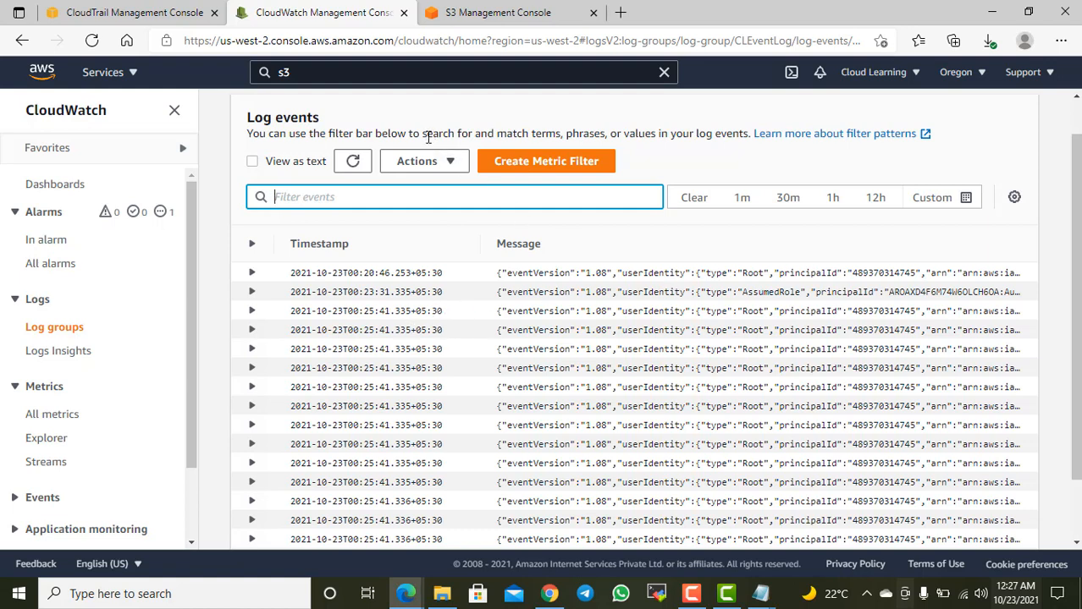
{"action": "scroll", "coordinate": [598, 326], "scroll_direction": "down", "scroll_amount": 1}
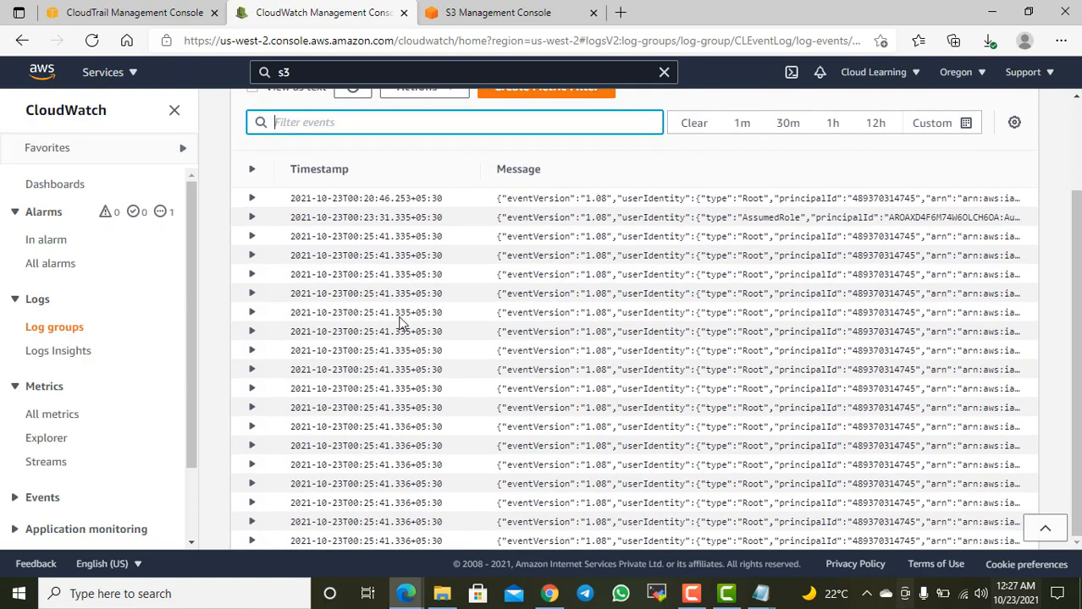
{"action": "scroll", "coordinate": [551, 322], "scroll_direction": "up", "scroll_amount": 2}
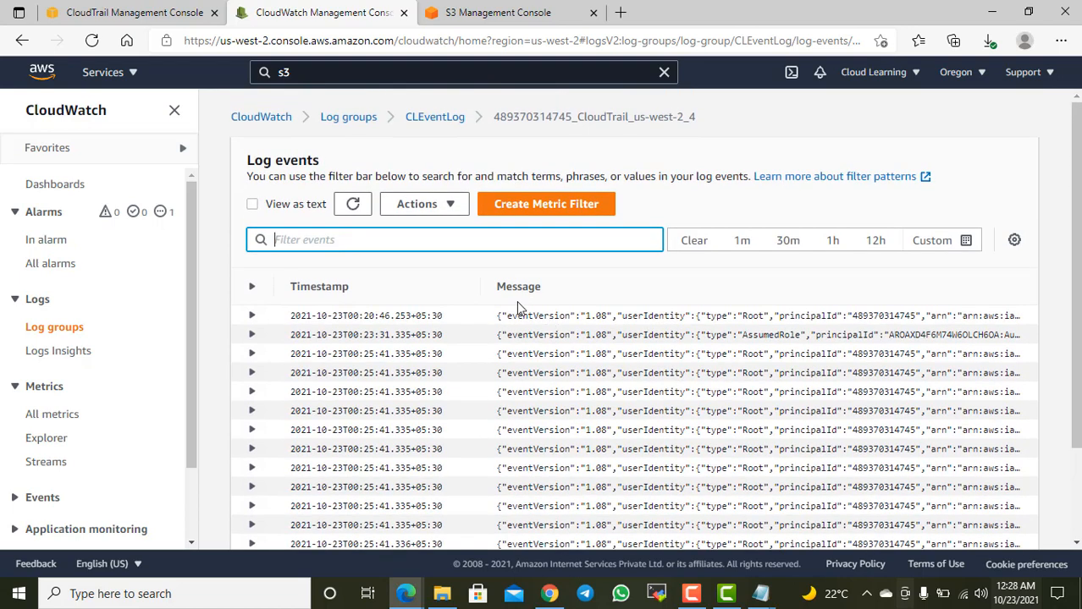
Step: Switch to the CloudTrail console, return to the trails list and reopen RecordEventTrail
{"action": "left_click", "coordinate": [145, 12]}
{"action": "scroll", "coordinate": [279, 301], "scroll_direction": "up", "scroll_amount": 5}
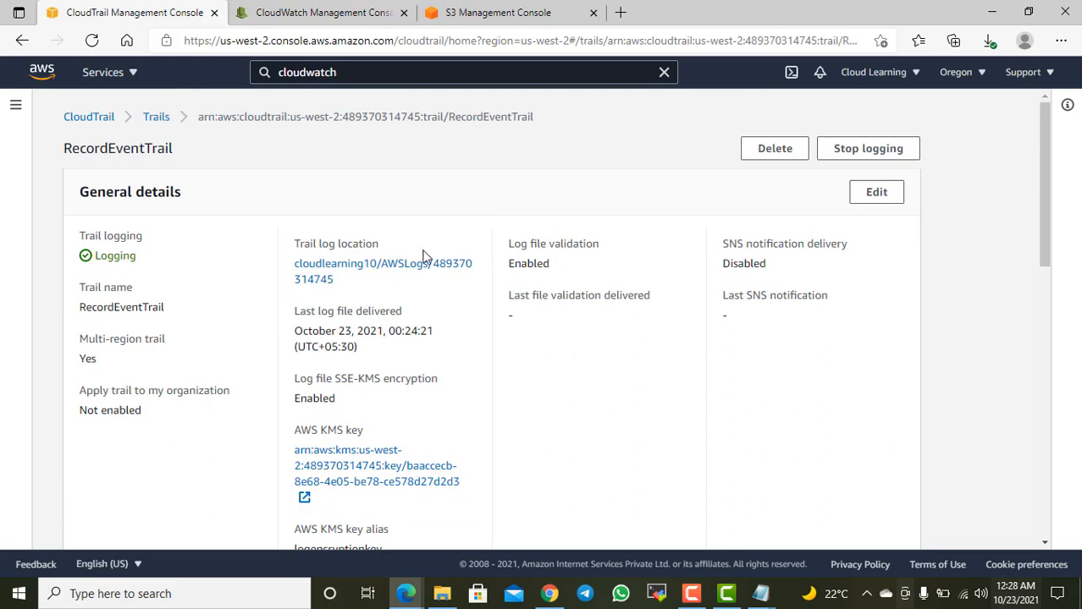
{"action": "scroll", "coordinate": [436, 271], "scroll_direction": "down", "scroll_amount": 8}
{"action": "scroll", "coordinate": [439, 281], "scroll_direction": "up", "scroll_amount": 8}
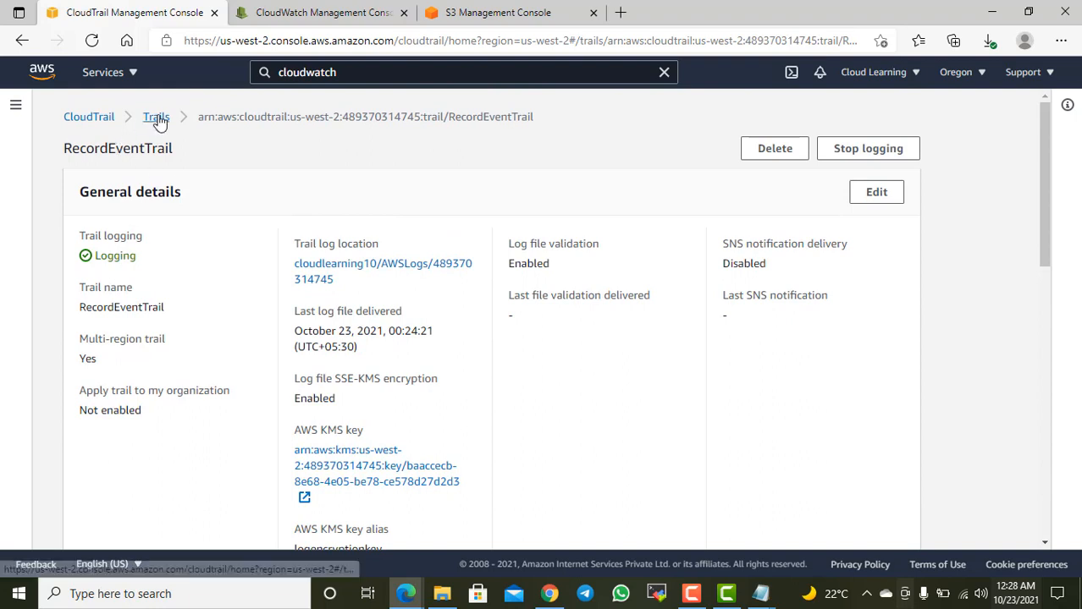
{"action": "left_click", "coordinate": [157, 119]}
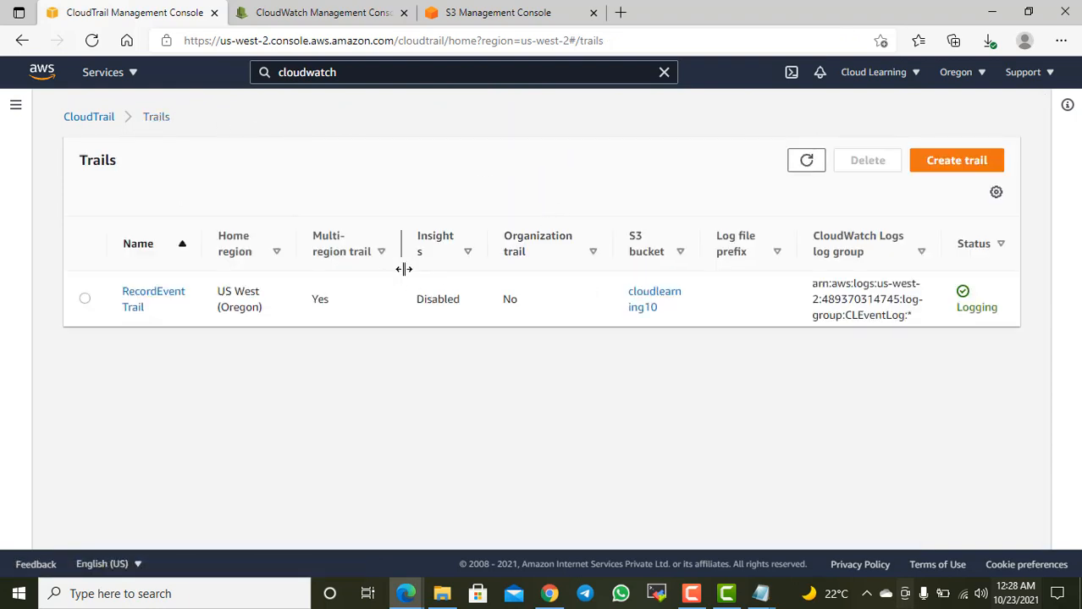
{"action": "left_click", "coordinate": [139, 301]}
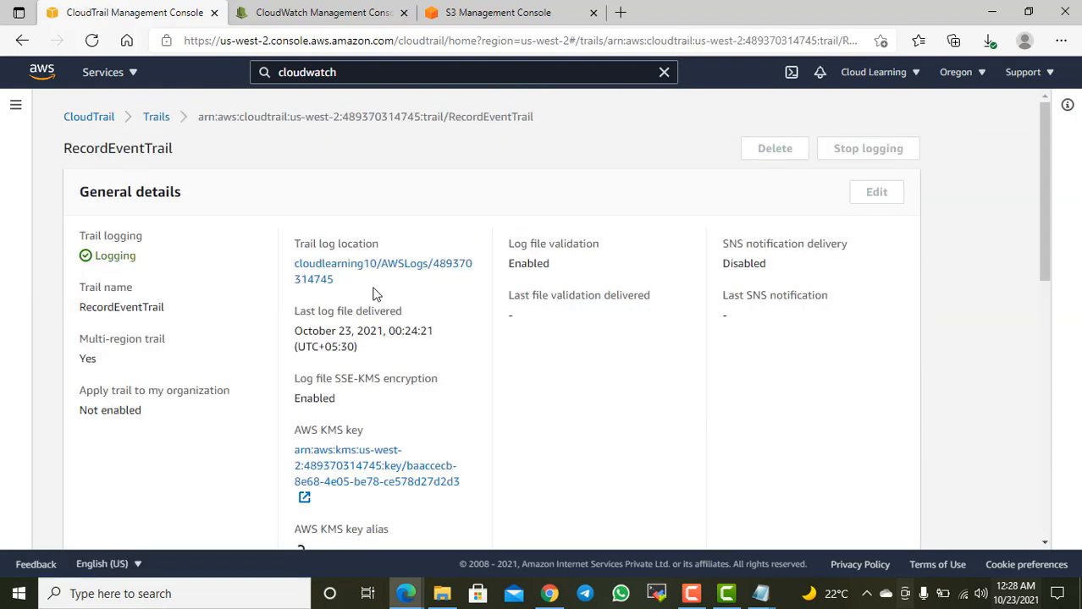
Step: Review RecordEventTrail's general details, CloudWatch Logs settings and tags
{"action": "scroll", "coordinate": [489, 250], "scroll_direction": "down", "scroll_amount": 3}
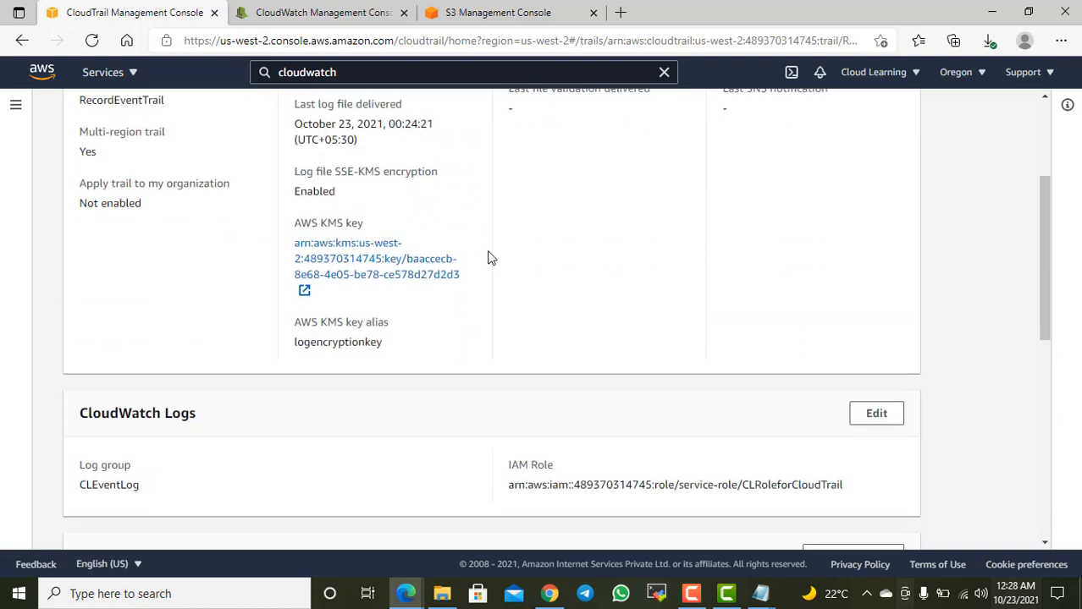
{"action": "scroll", "coordinate": [505, 267], "scroll_direction": "up", "scroll_amount": 3}
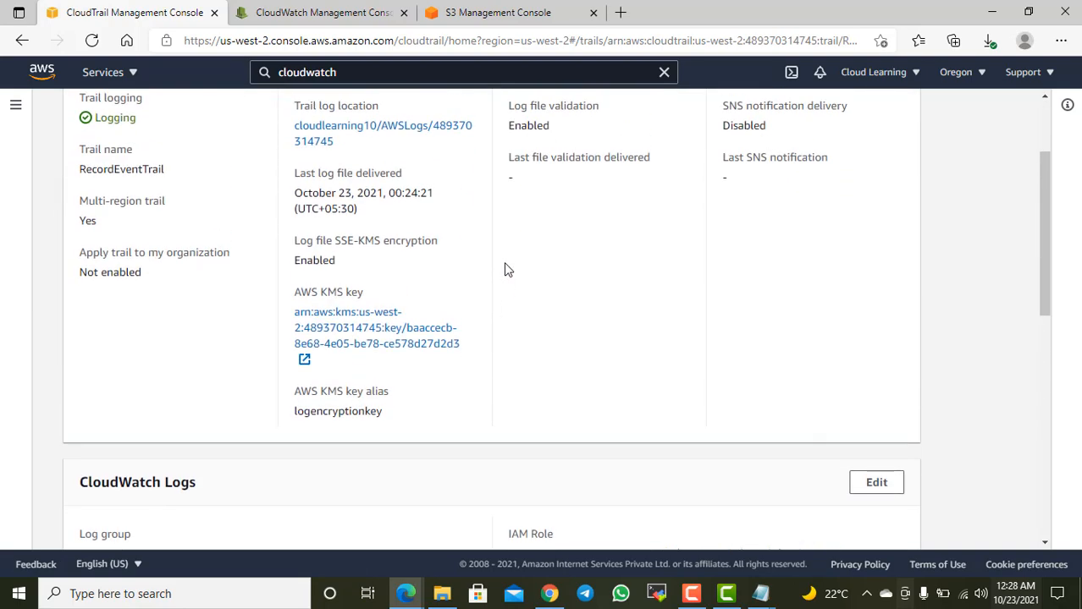
{"action": "scroll", "coordinate": [490, 286], "scroll_direction": "down", "scroll_amount": 1}
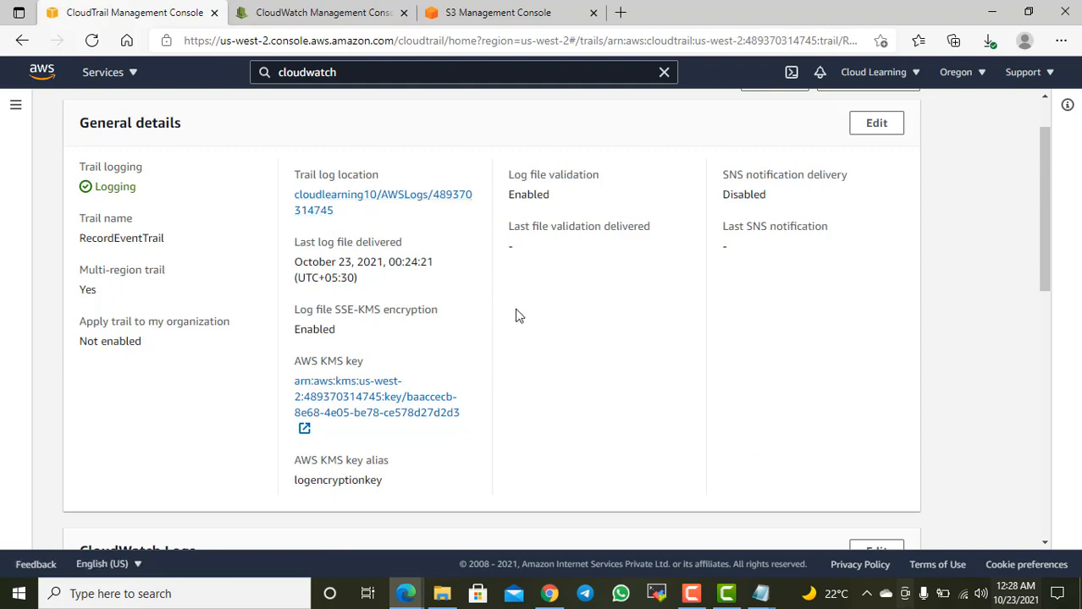
{"action": "scroll", "coordinate": [522, 317], "scroll_direction": "down", "scroll_amount": 3}
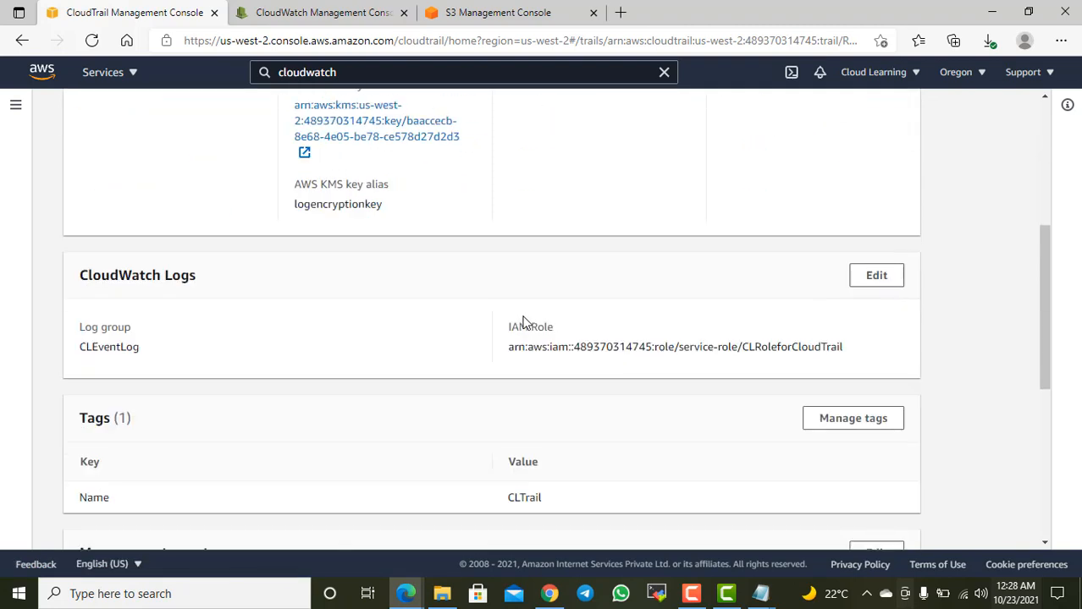
{"action": "scroll", "coordinate": [524, 309], "scroll_direction": "up", "scroll_amount": 2}
Step: Switch to the S3 console, reload the bucket list, and open the account's folder under AWSLogs in the cloudlearning10 bucket
{"action": "left_click", "coordinate": [508, 11]}
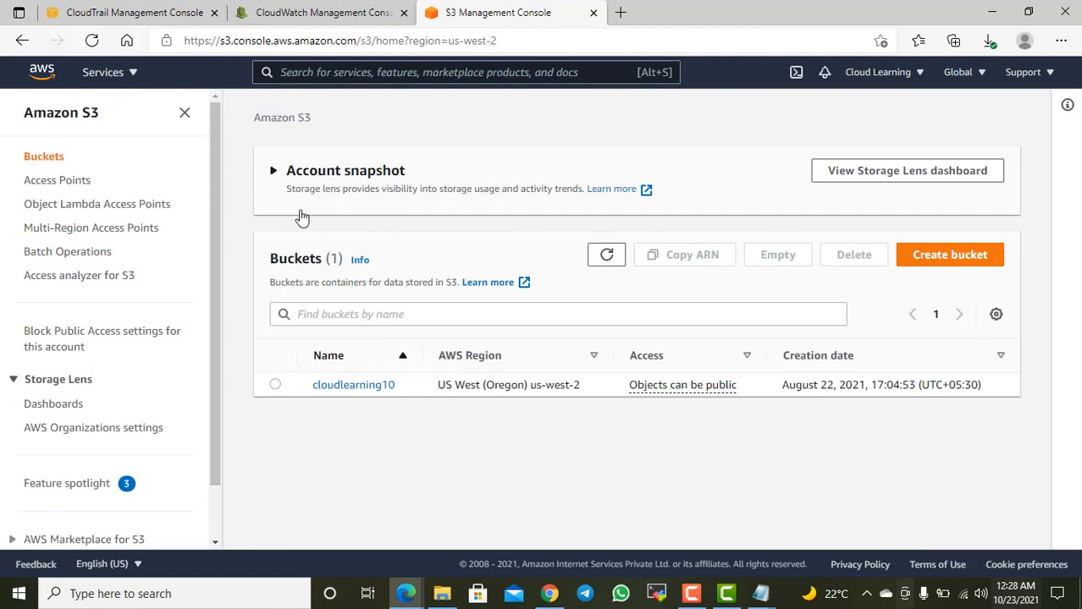
{"action": "left_click", "coordinate": [92, 41]}
{"action": "left_click", "coordinate": [352, 388]}
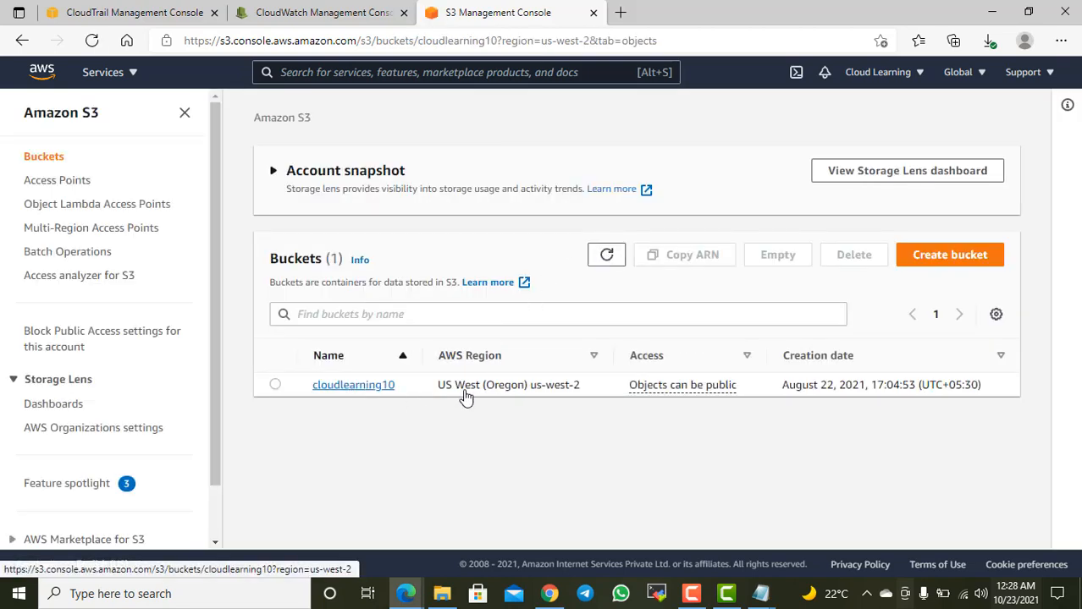
{"action": "scroll", "coordinate": [496, 410], "scroll_direction": "down", "scroll_amount": 1}
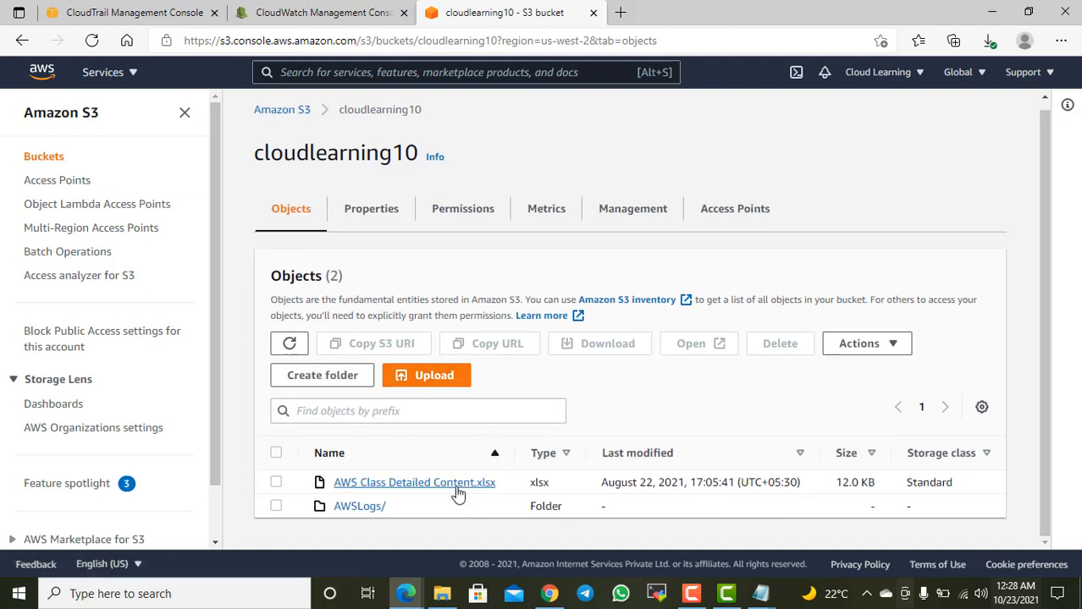
{"action": "left_click", "coordinate": [363, 507]}
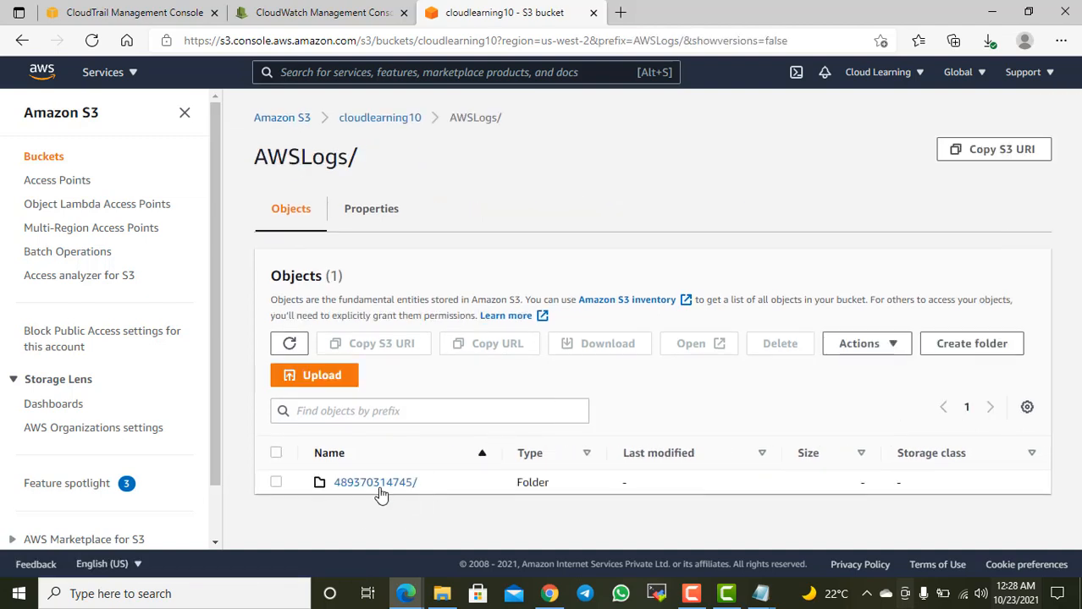
{"action": "left_click", "coordinate": [378, 484]}
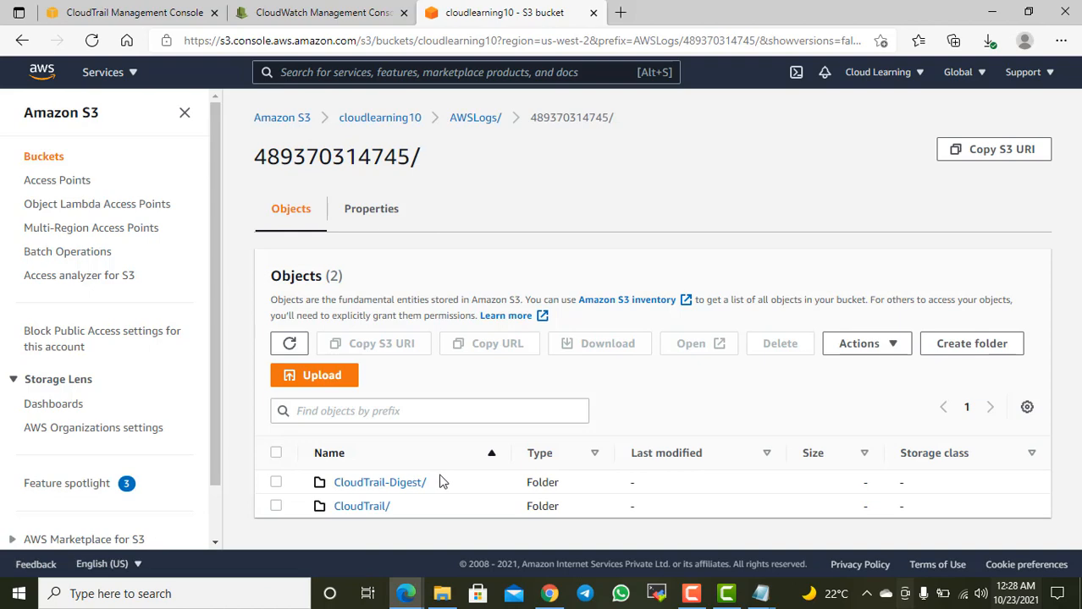
Step: Browse the account's log folders through CloudTrail, us-west-2, 2021, 10 and 22 to view the delivered log files
{"action": "left_click", "coordinate": [373, 508]}
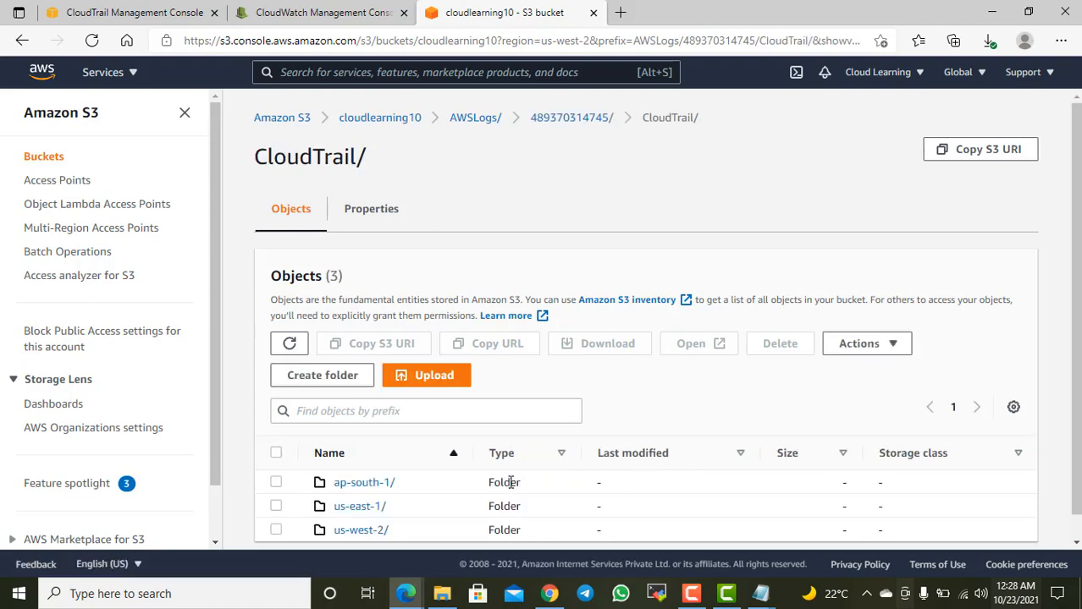
{"action": "scroll", "coordinate": [499, 495], "scroll_direction": "down", "scroll_amount": 1}
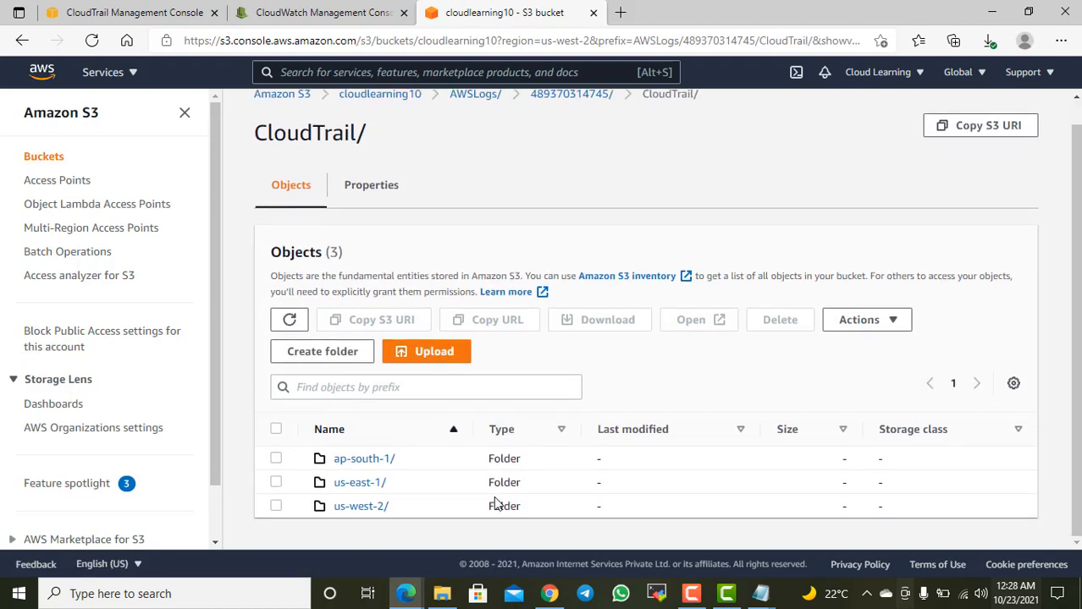
{"action": "left_click", "coordinate": [373, 508]}
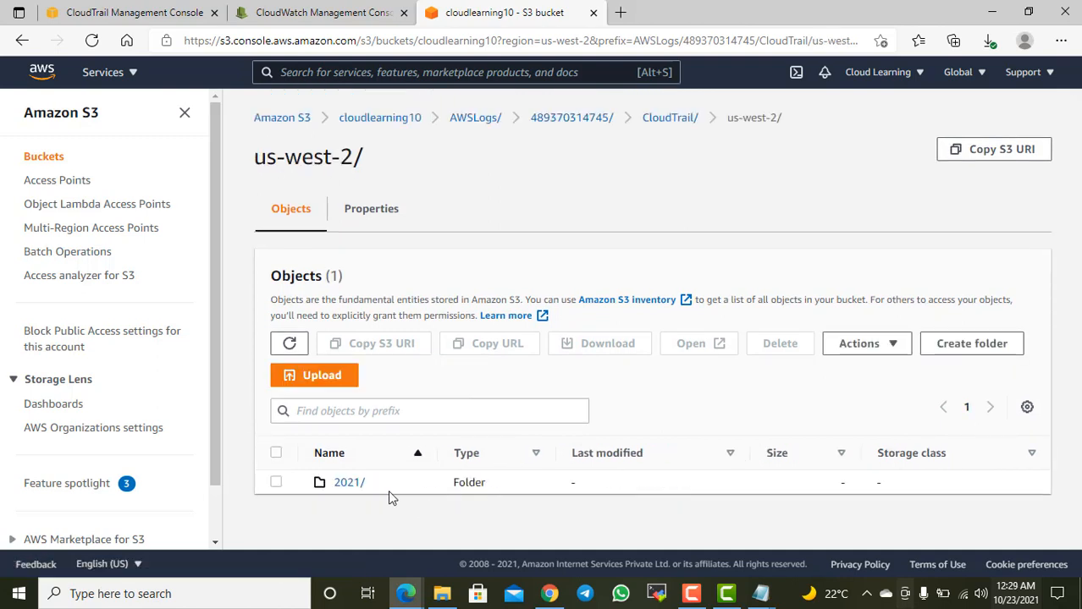
{"action": "left_click", "coordinate": [343, 483]}
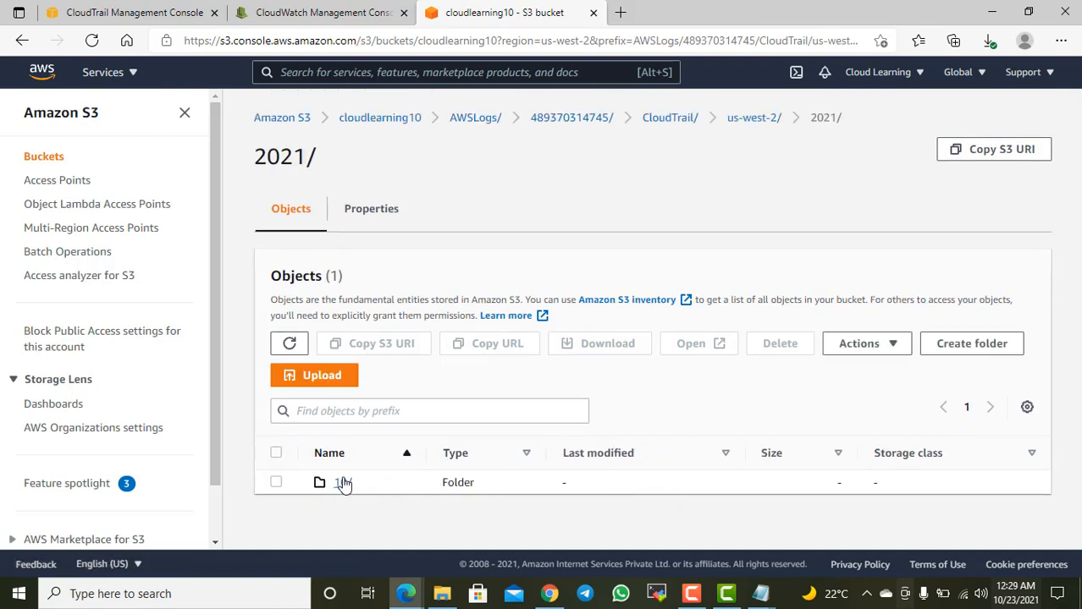
{"action": "left_click", "coordinate": [343, 483]}
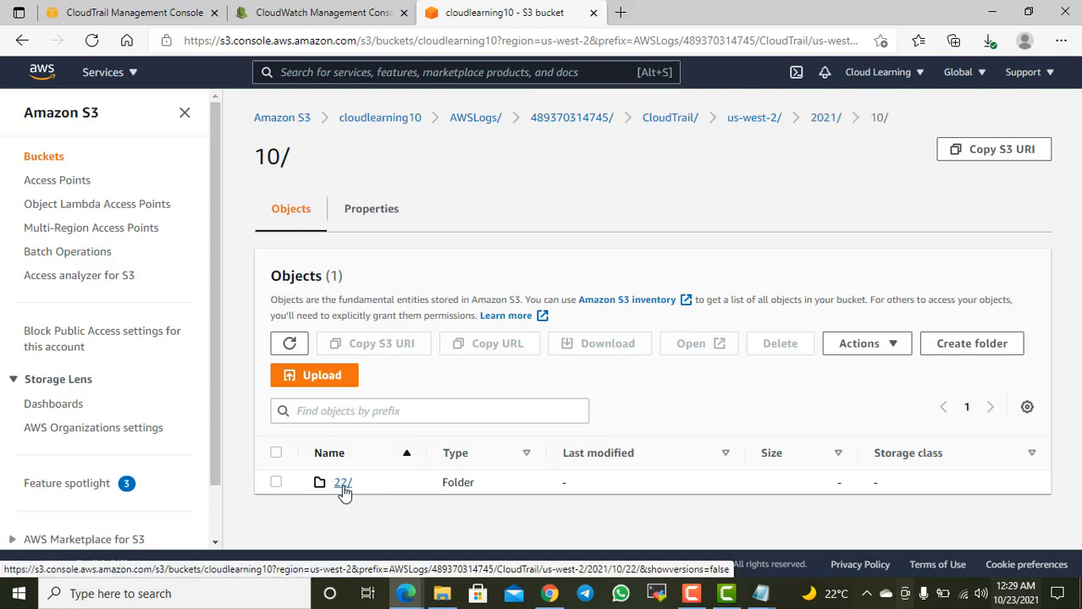
{"action": "left_click", "coordinate": [343, 489]}
{"action": "scroll", "coordinate": [457, 478], "scroll_direction": "down", "scroll_amount": 3}
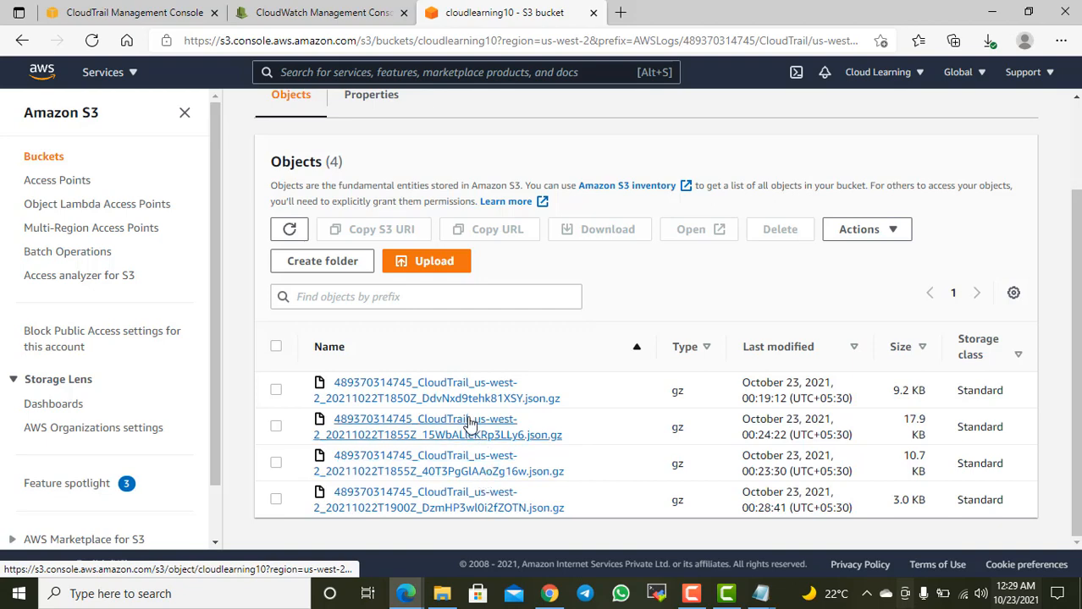
Step: Switch to the CloudWatch console and open the CLEventLog log group to view its log streams
{"action": "left_click", "coordinate": [338, 13]}
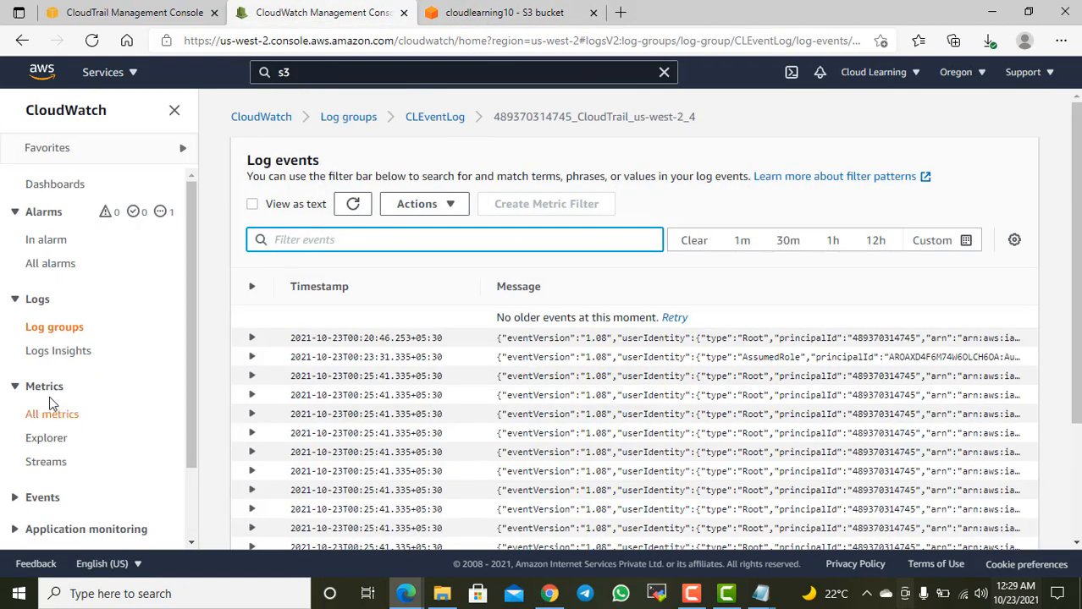
{"action": "left_click", "coordinate": [53, 332]}
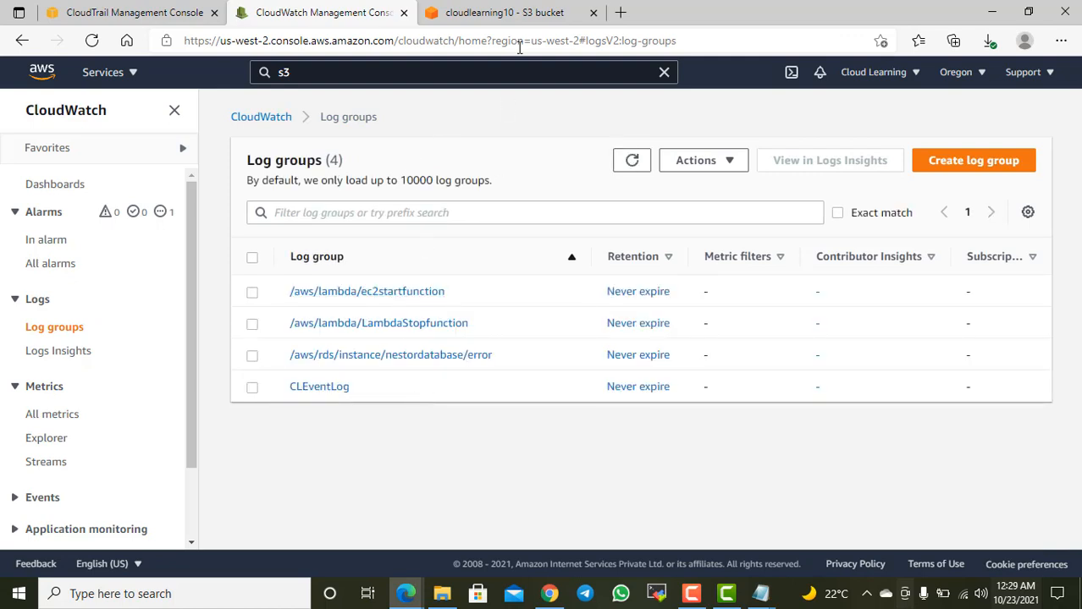
{"action": "left_click", "coordinate": [318, 388]}
{"action": "scroll", "coordinate": [539, 430], "scroll_direction": "down", "scroll_amount": 2}
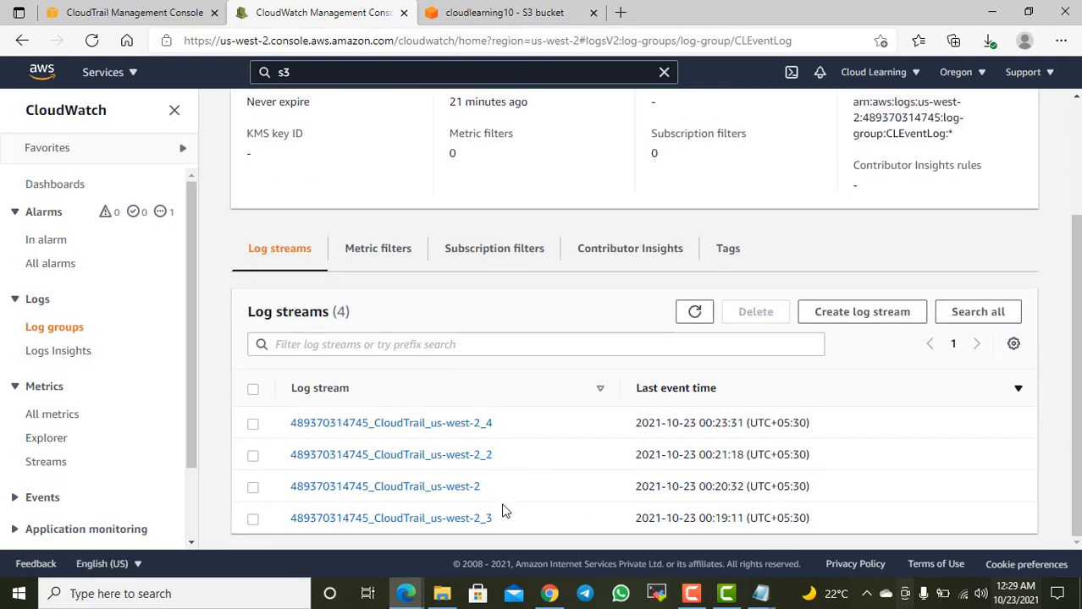
Step: Return to the S3 console and compare the compressed log files in the 22 folder with the log streams
{"action": "key", "text": "ctrl+Tab"}
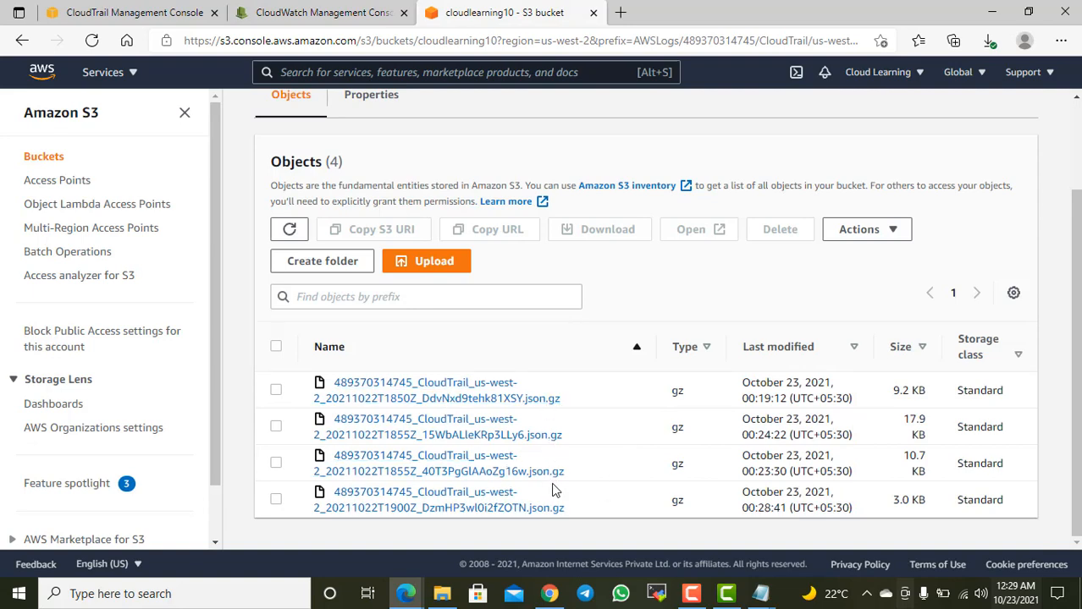
{"action": "scroll", "coordinate": [517, 440], "scroll_direction": "up", "scroll_amount": 1}
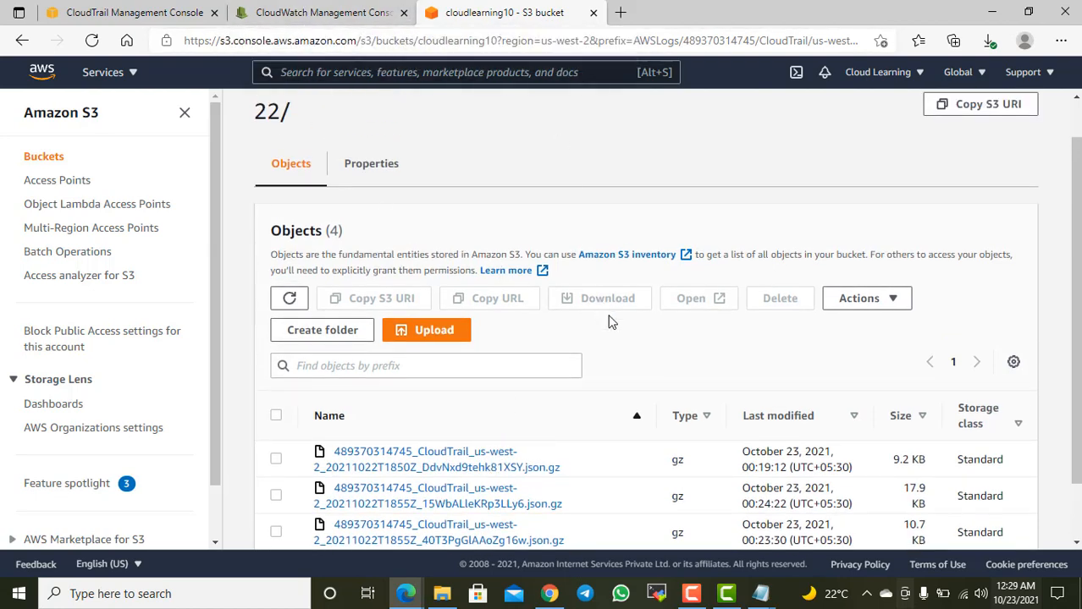
{"action": "scroll", "coordinate": [639, 406], "scroll_direction": "down", "scroll_amount": 1}
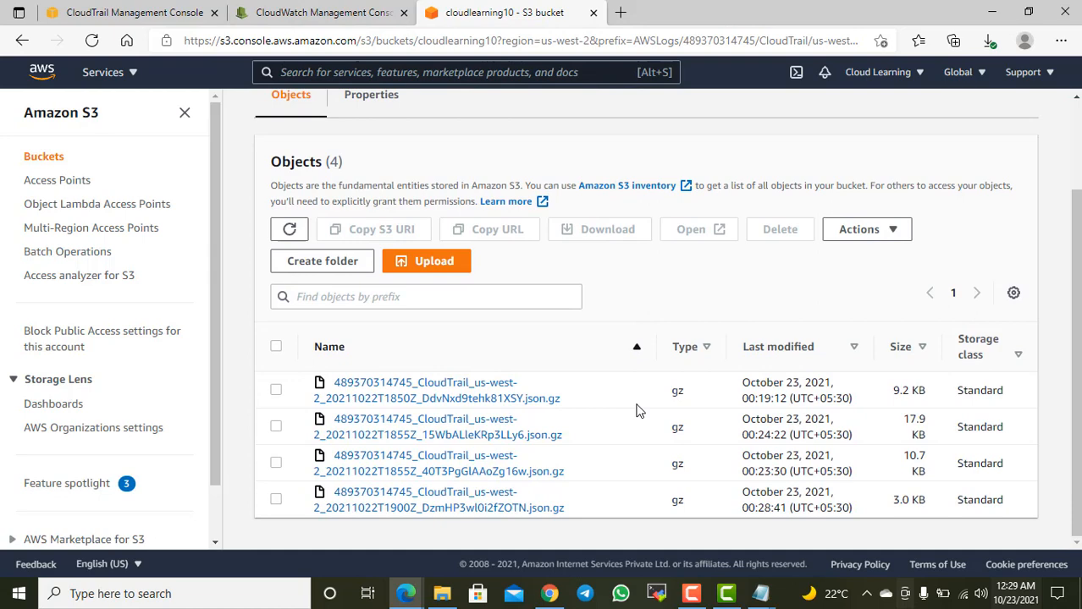
Step: Switch back to the CloudWatch console and review CLEventLog's log group details and log streams
{"action": "left_click", "coordinate": [317, 13]}
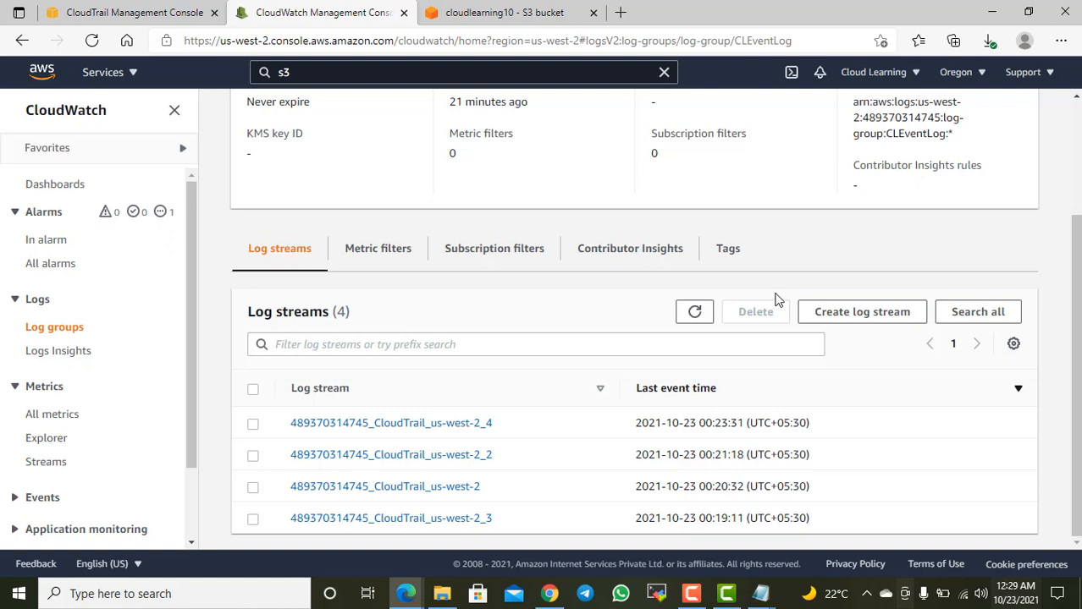
{"action": "scroll", "coordinate": [693, 304], "scroll_direction": "up", "scroll_amount": 2}
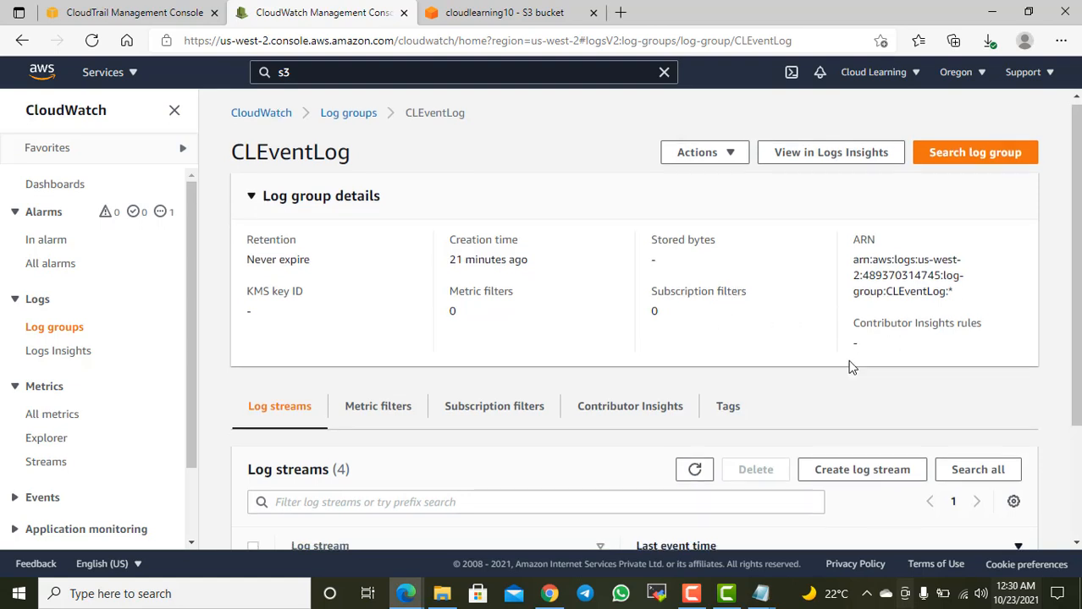
{"action": "scroll", "coordinate": [850, 339], "scroll_direction": "down", "scroll_amount": 2}
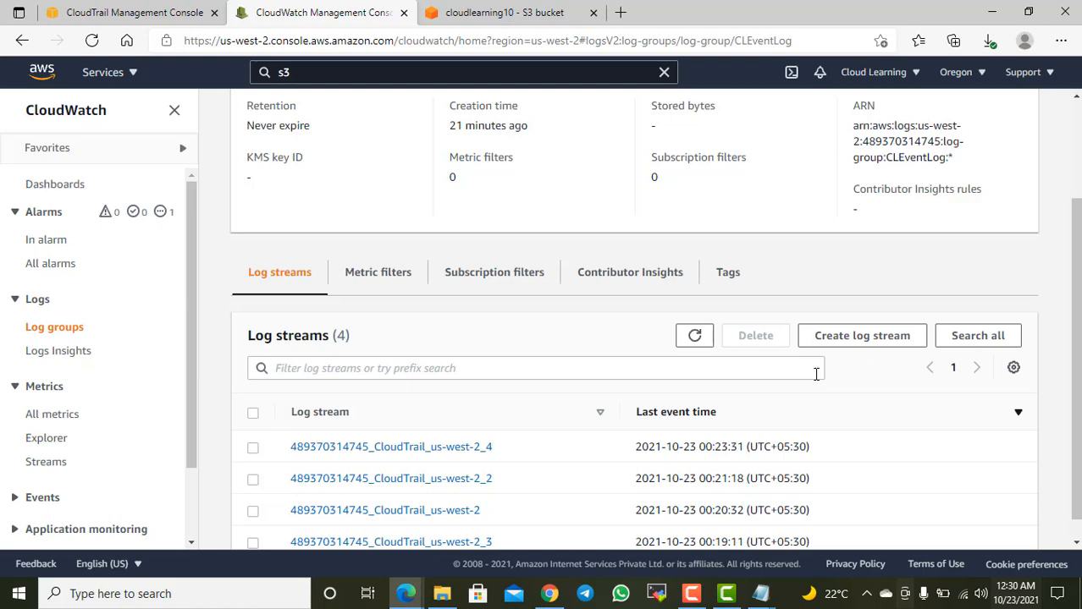
{"action": "scroll", "coordinate": [816, 372], "scroll_direction": "down", "scroll_amount": 1}
{"action": "scroll", "coordinate": [816, 389], "scroll_direction": "up", "scroll_amount": 2}
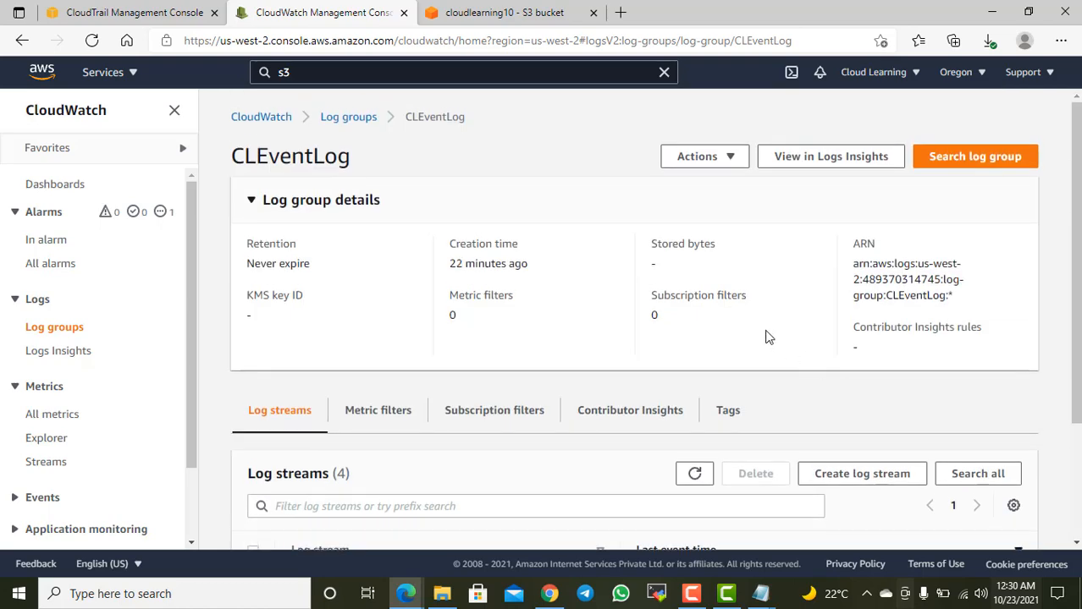